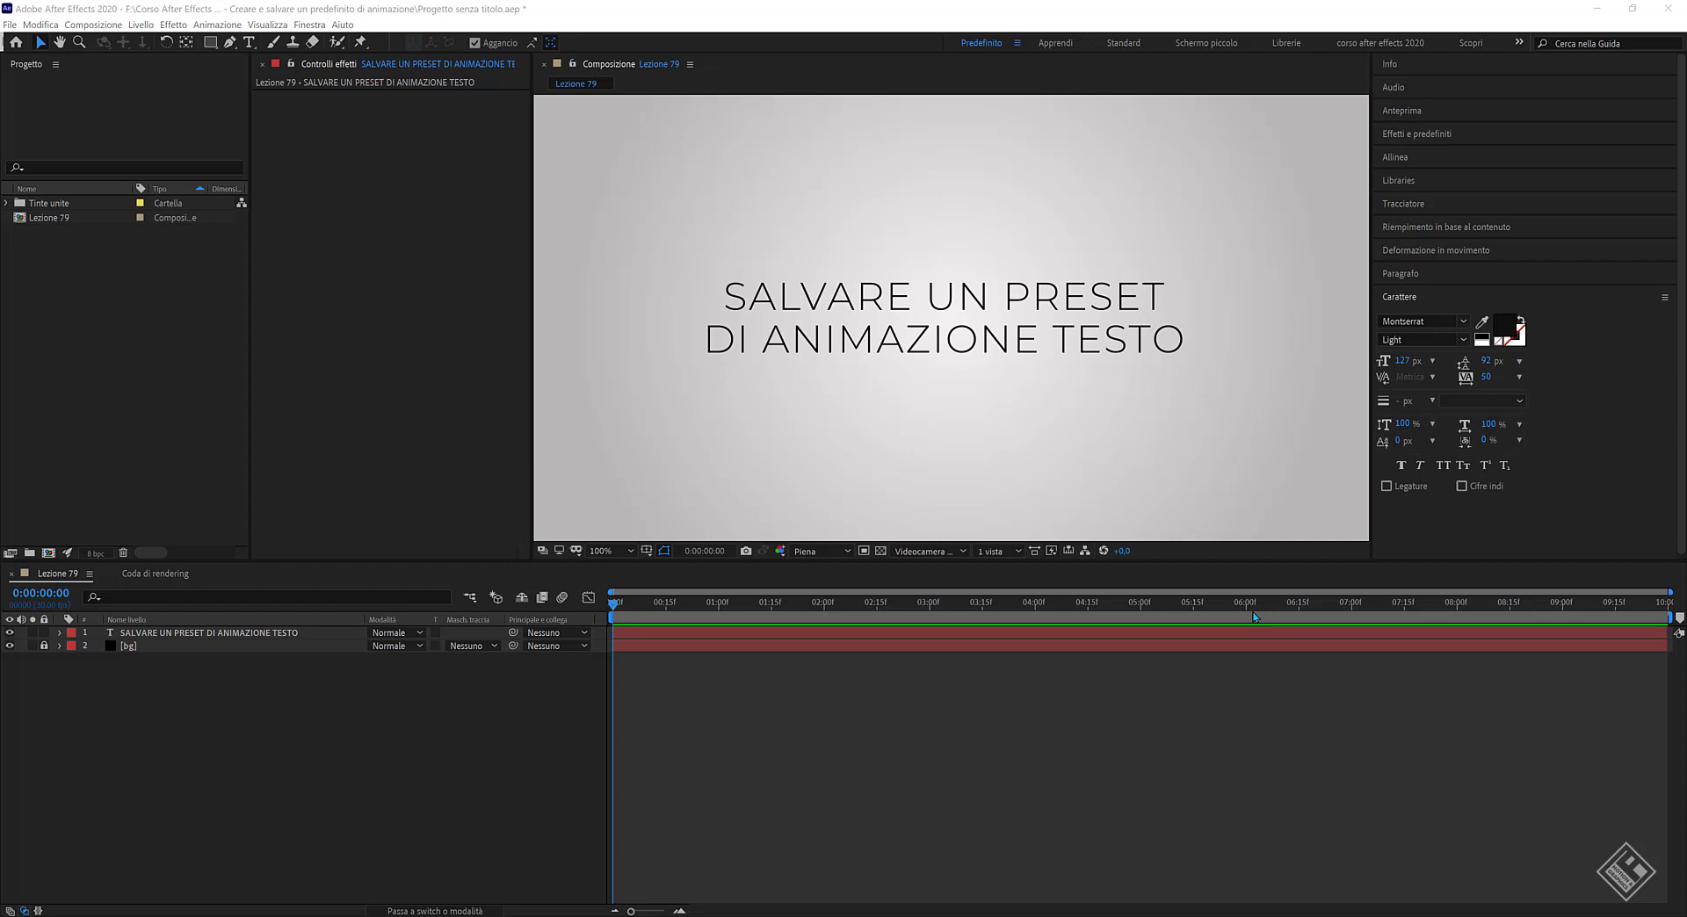
Expand the Presets folder under Predefiniti animazione in the effects and presets list.
left_click(1399, 136)
left_click(1379, 172)
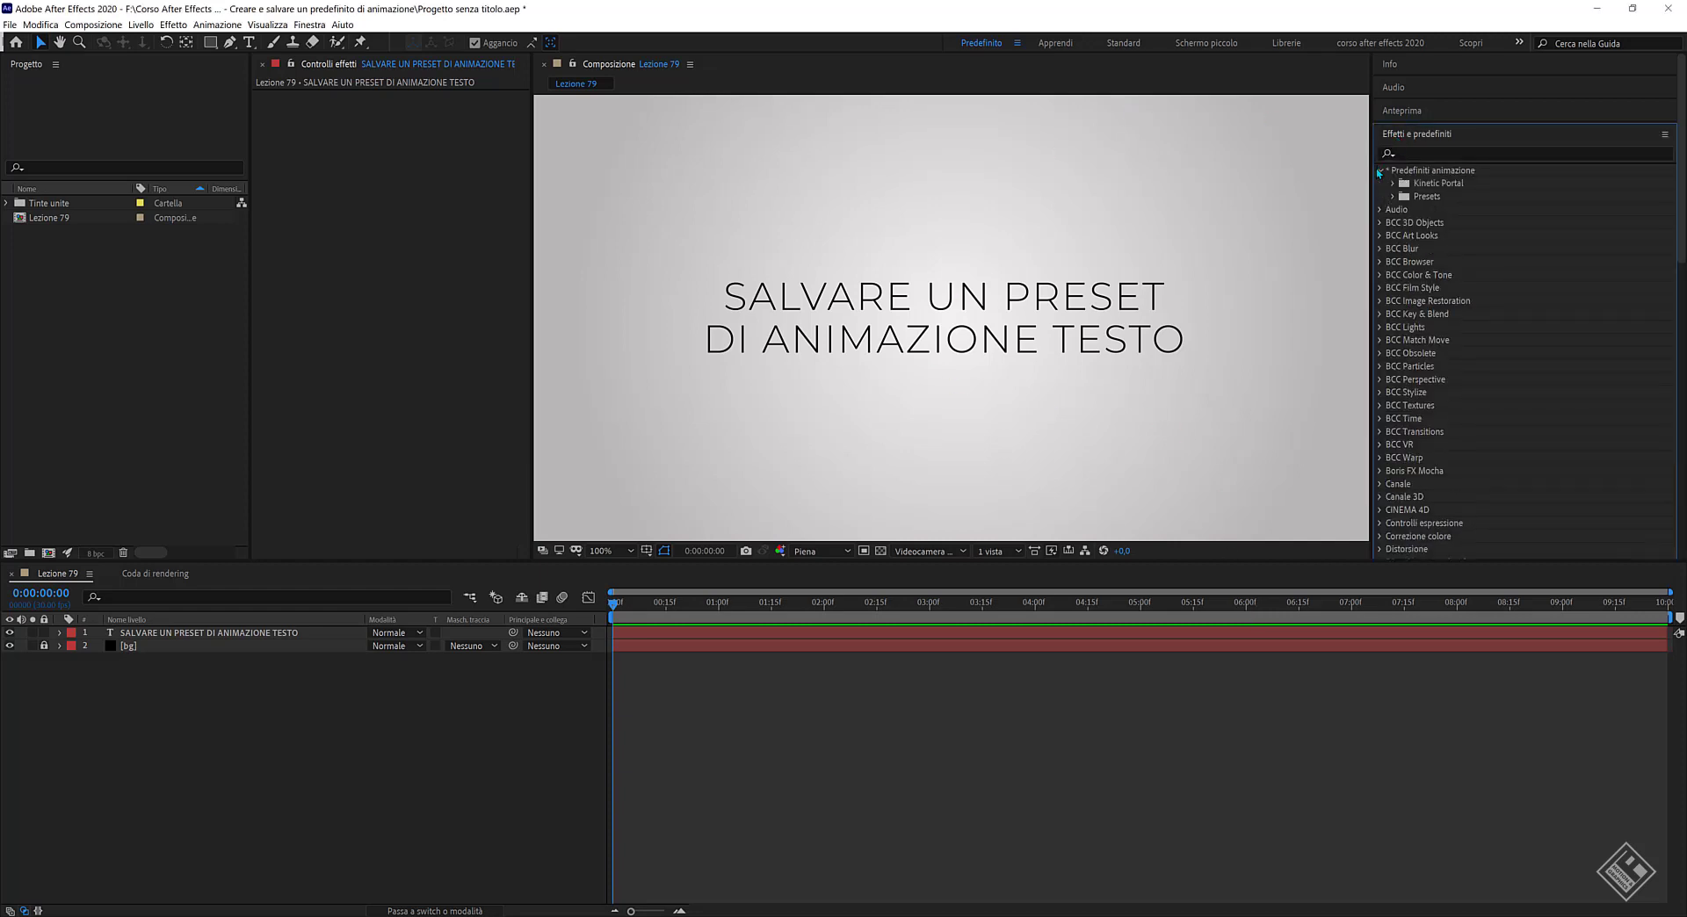
left_click(1393, 198)
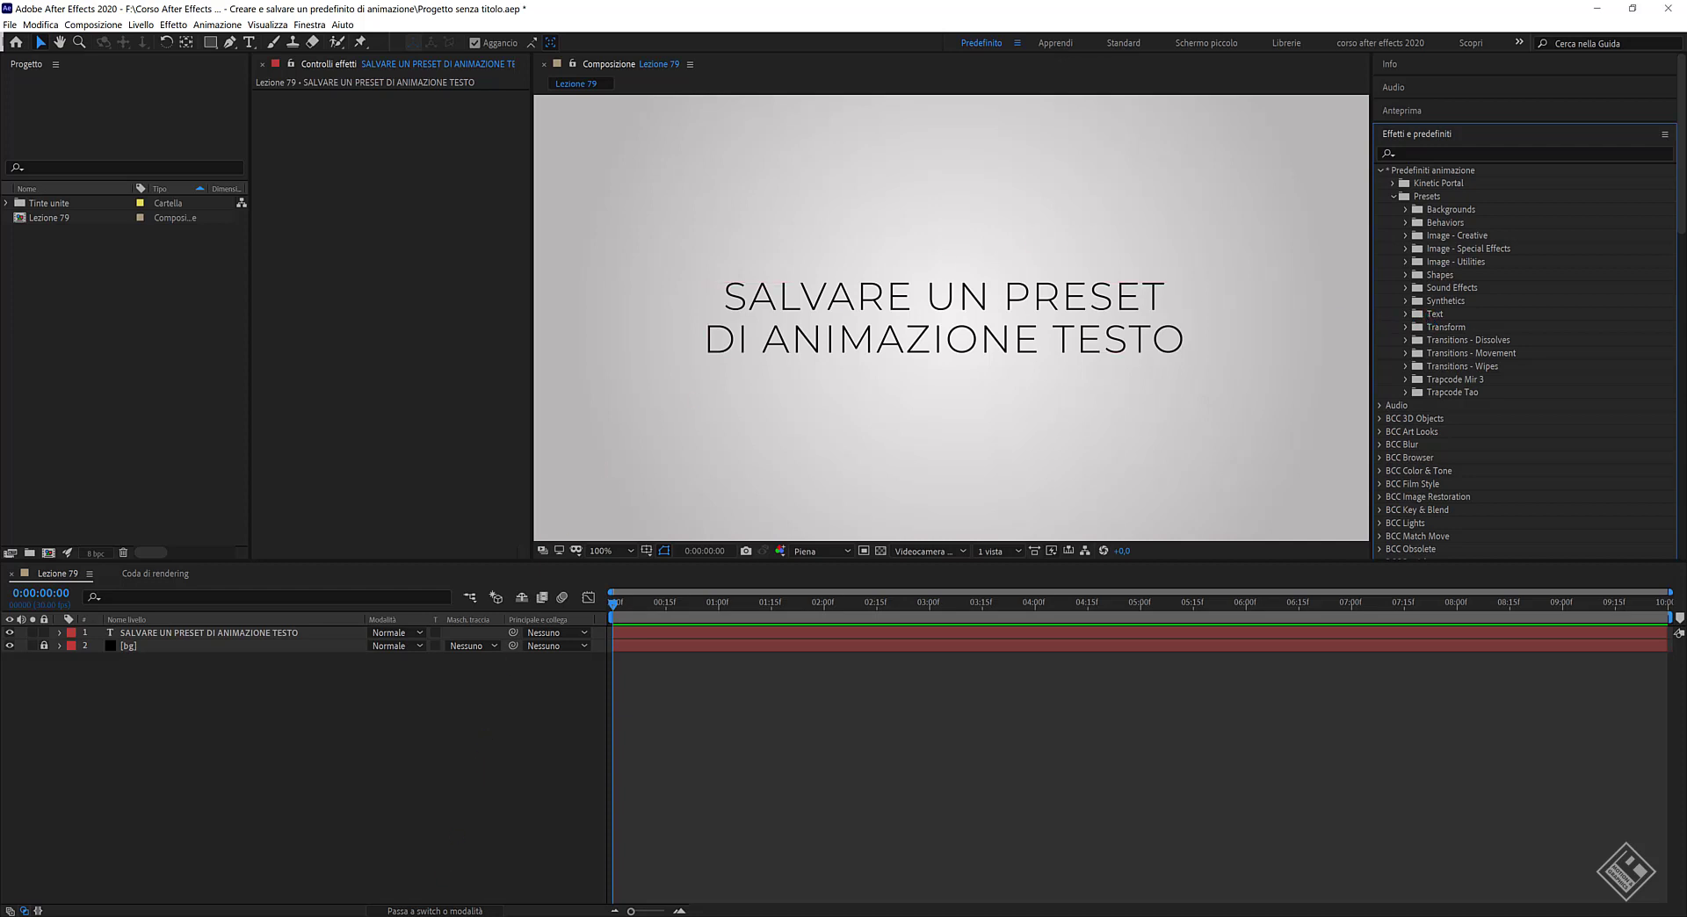
Switch to File Explorer and open Disco locale (C:) > Programmi > Adobe > Adobe After Effects 2020 > Support Files.
mouse_move(434, 915)
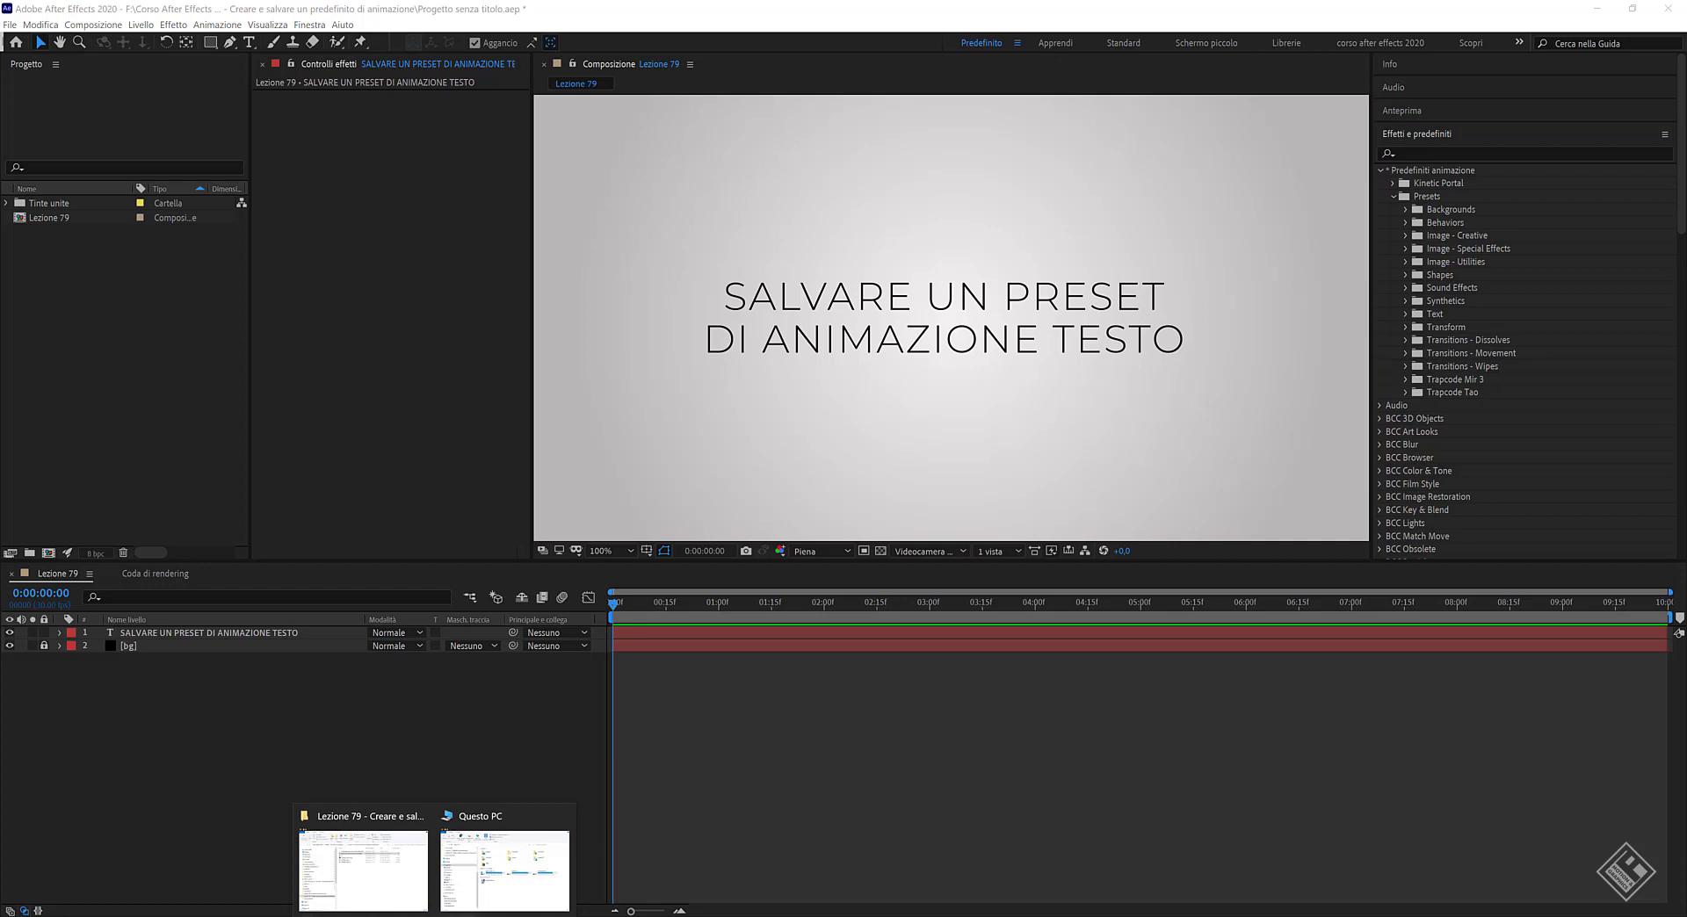
left_click(516, 866)
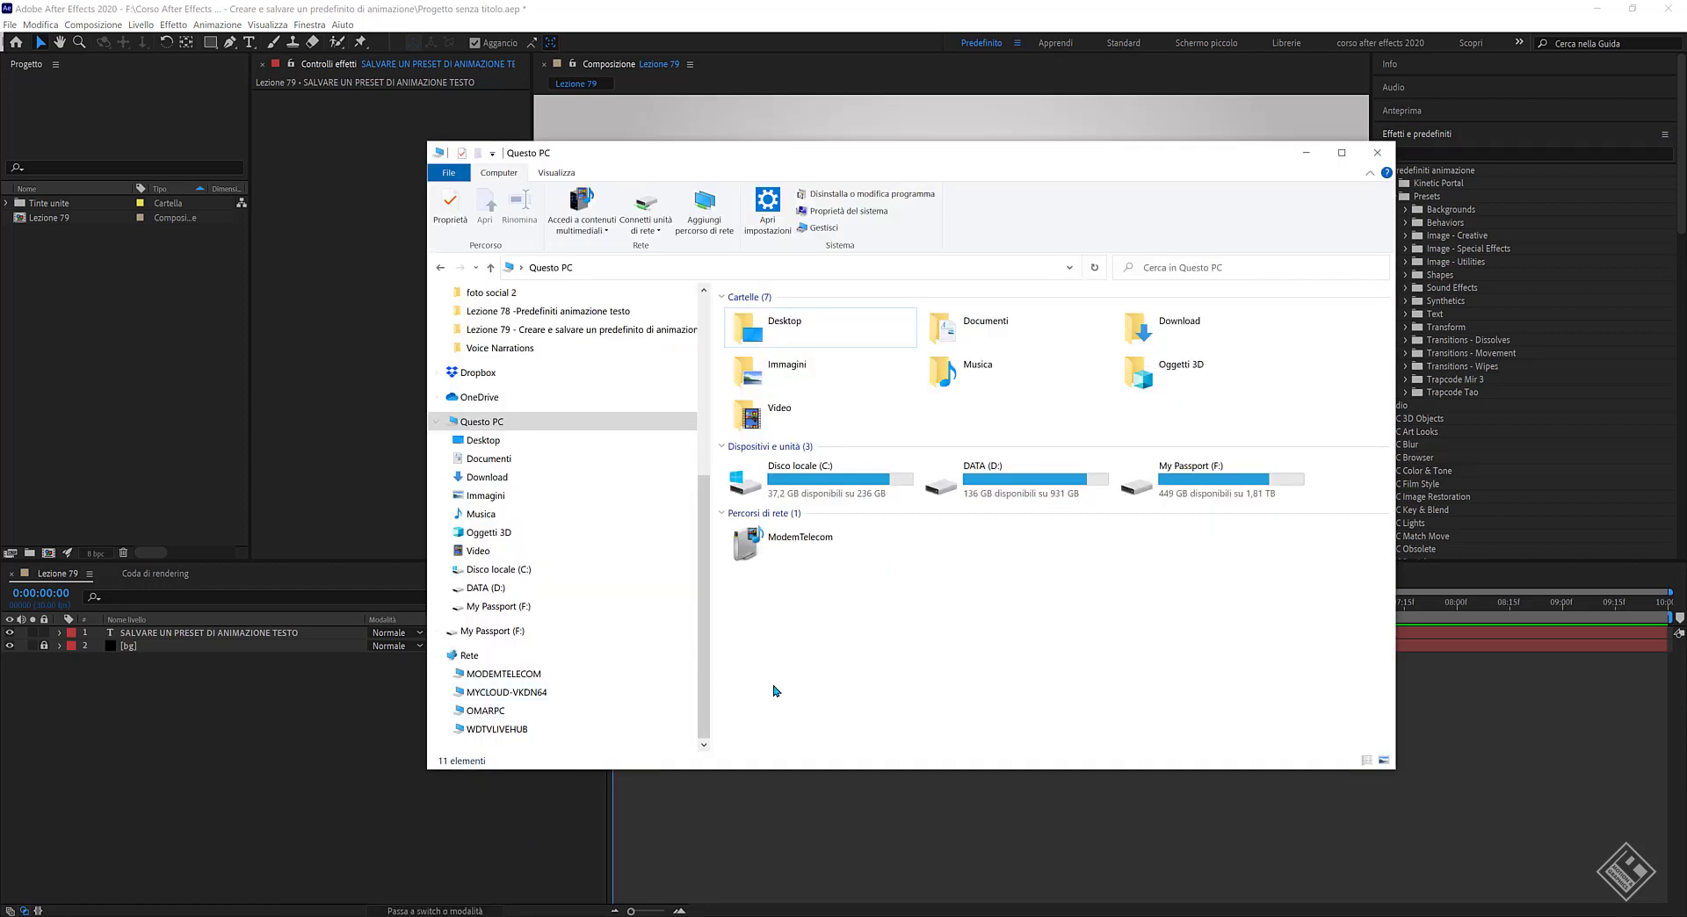
left_click(489, 426)
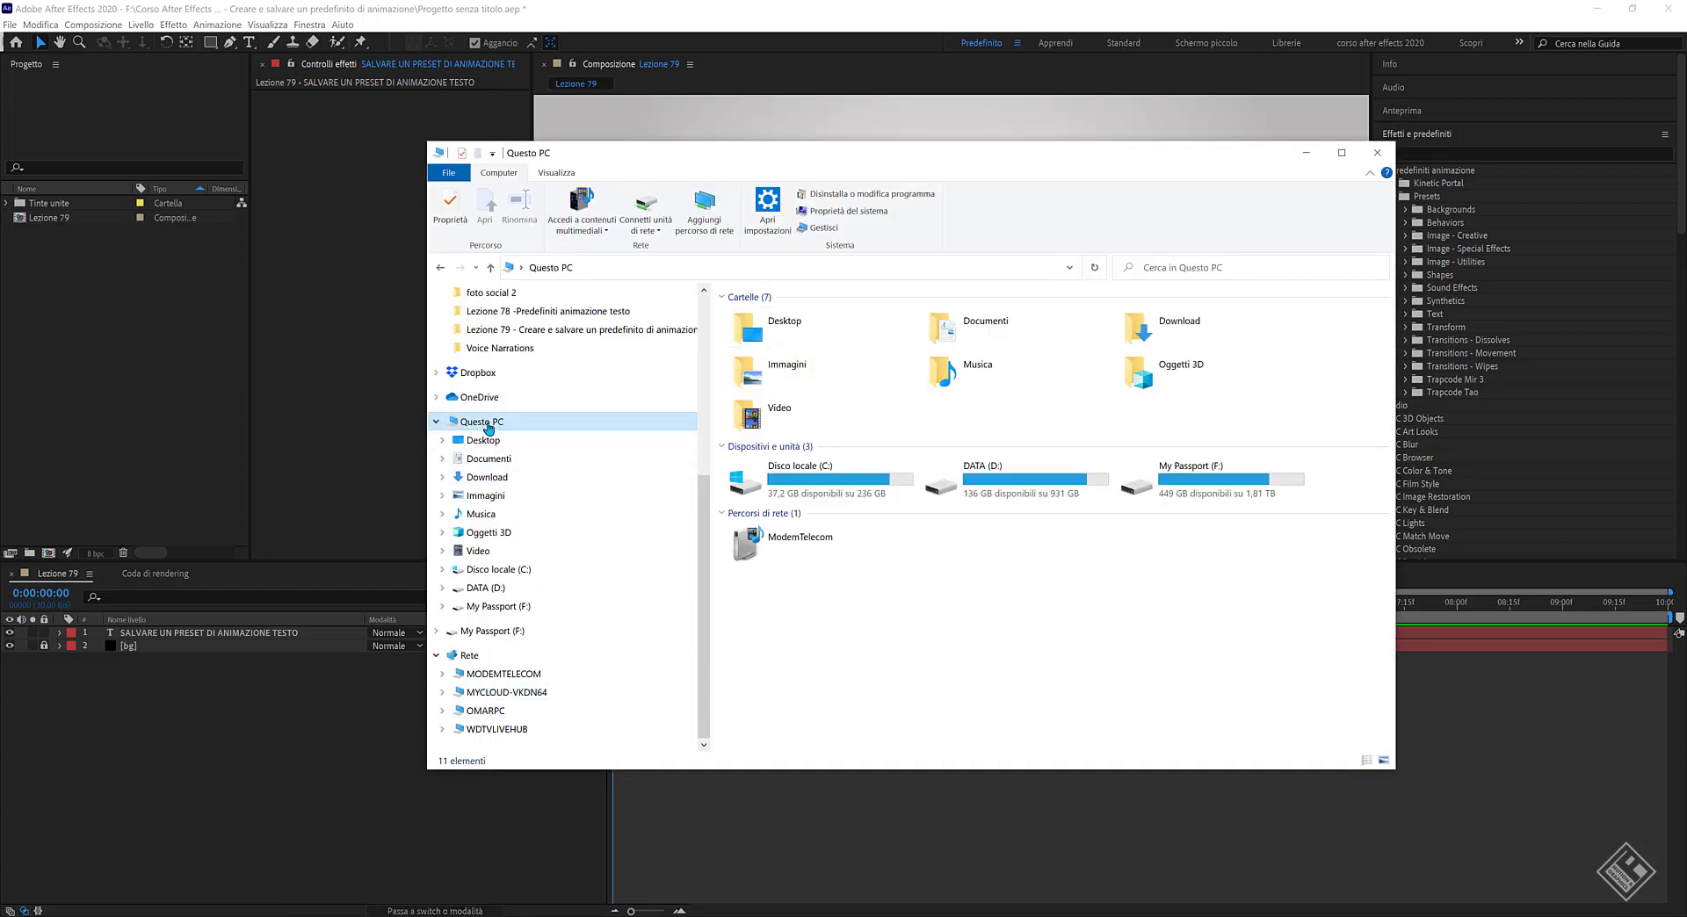
left_click(815, 482)
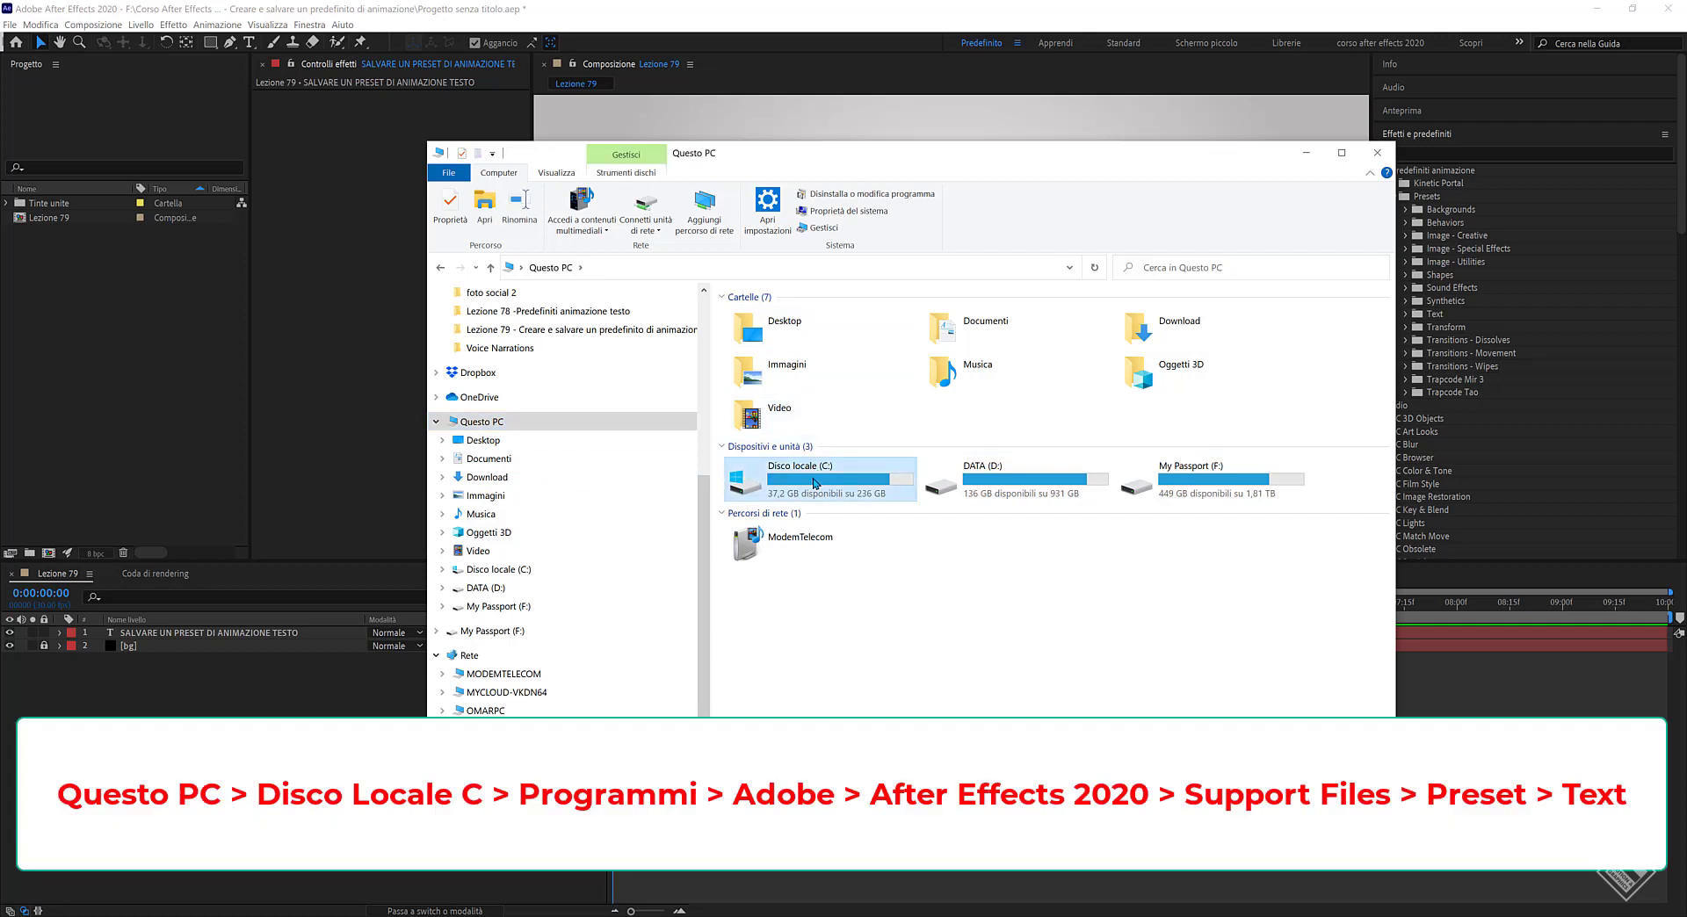
double_click(813, 483)
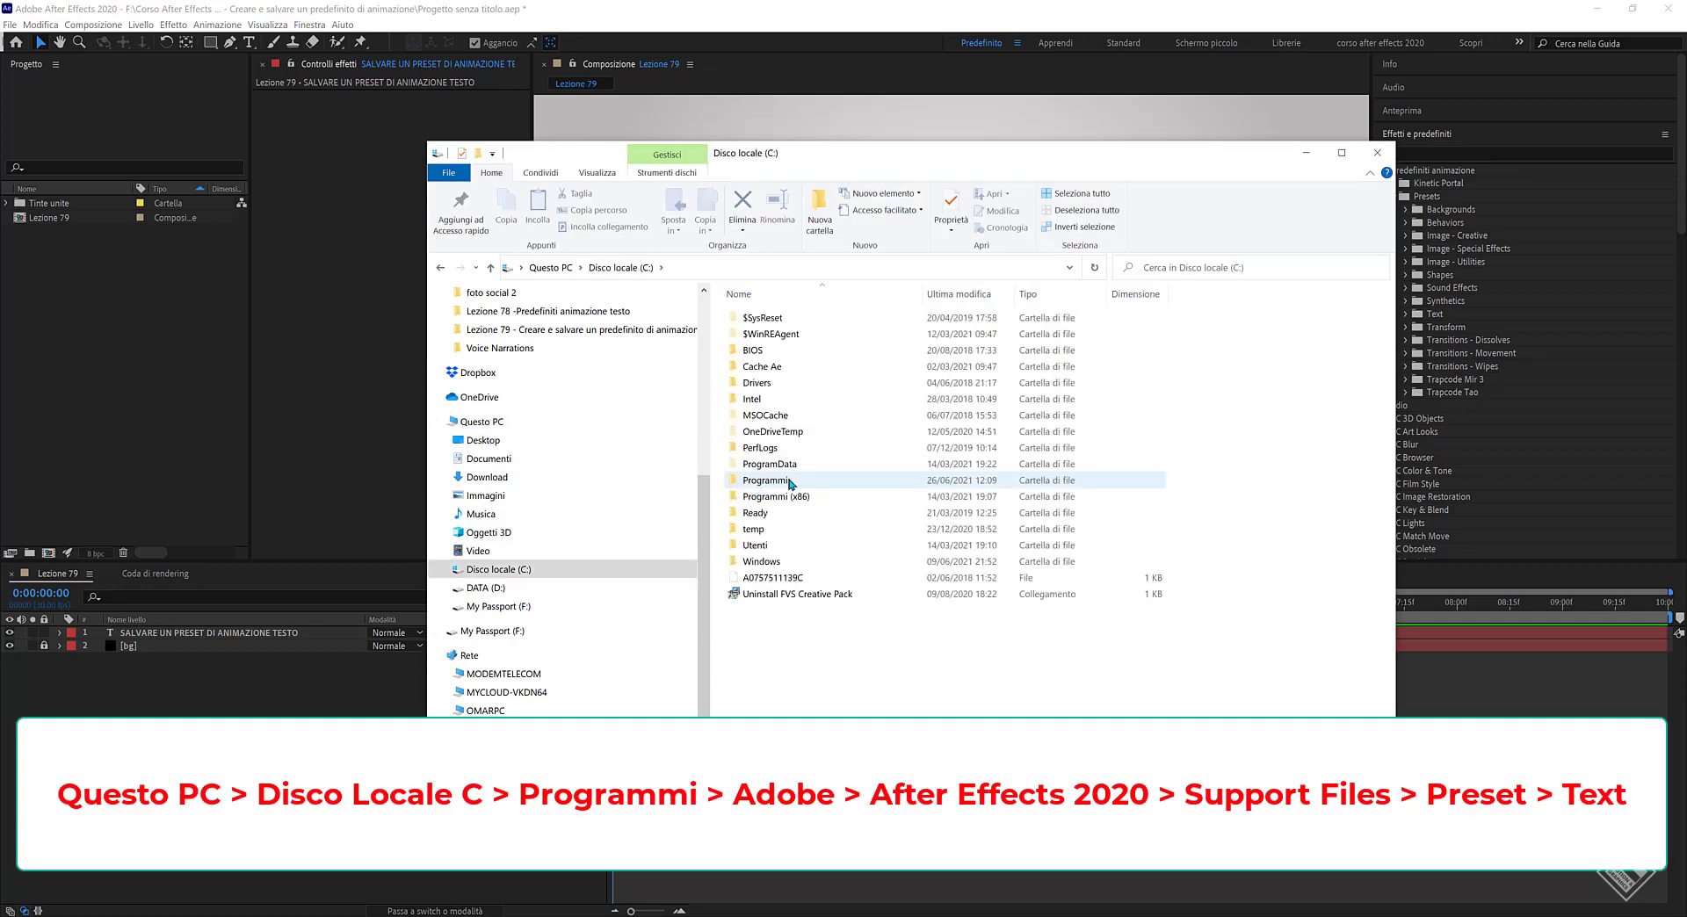
double_click(789, 482)
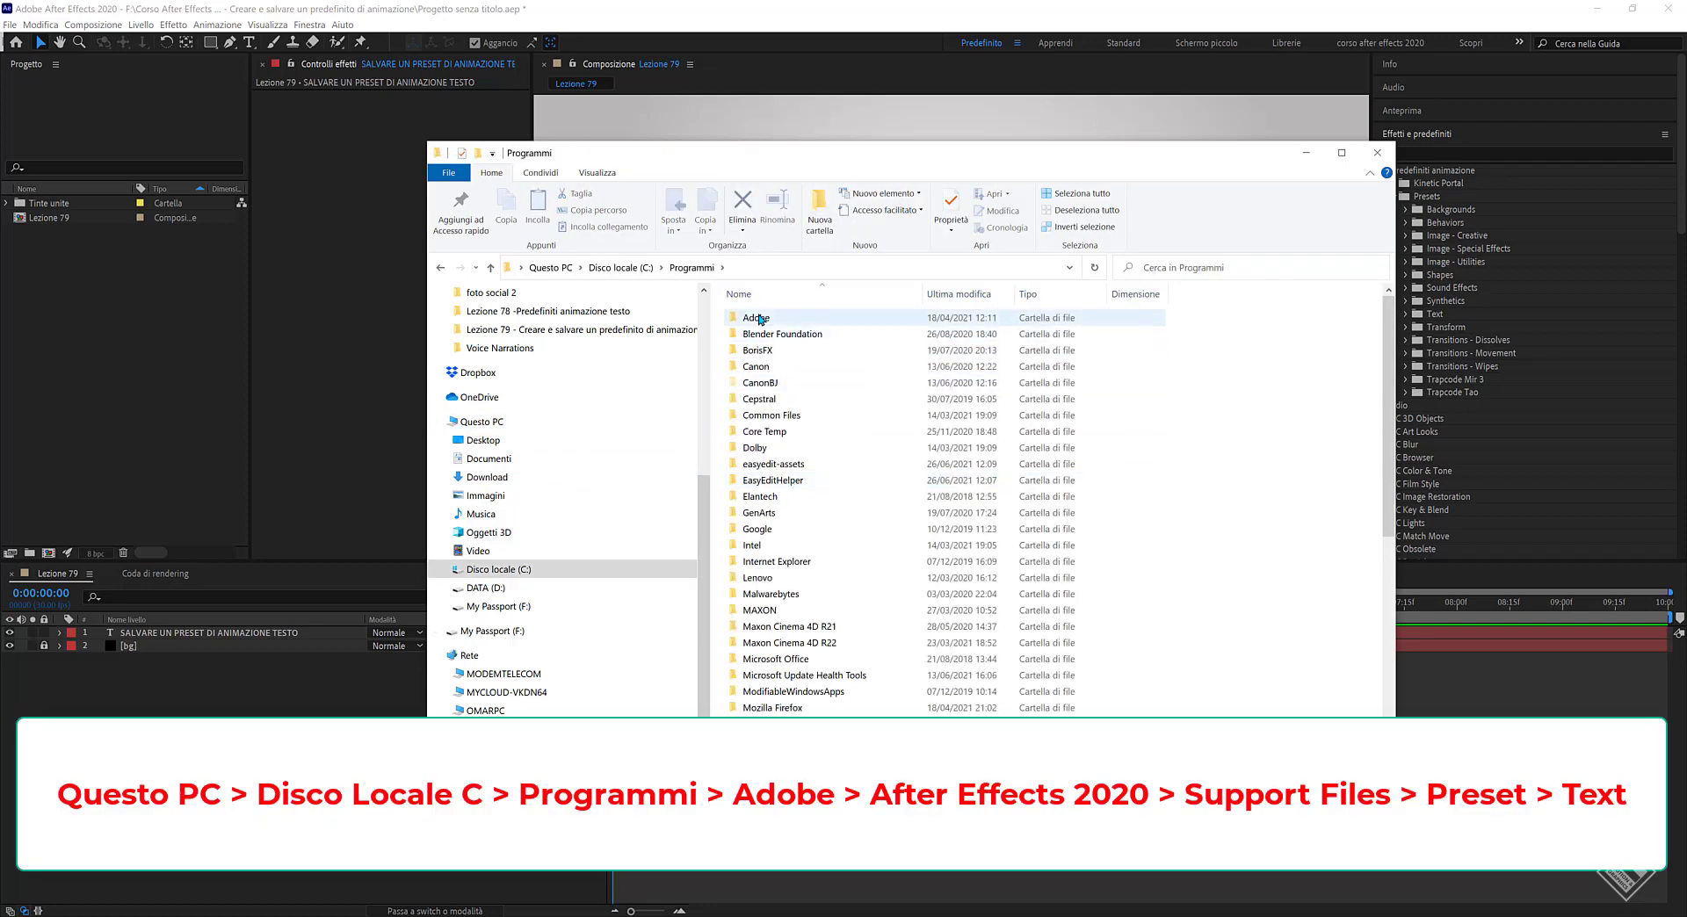
double_click(761, 318)
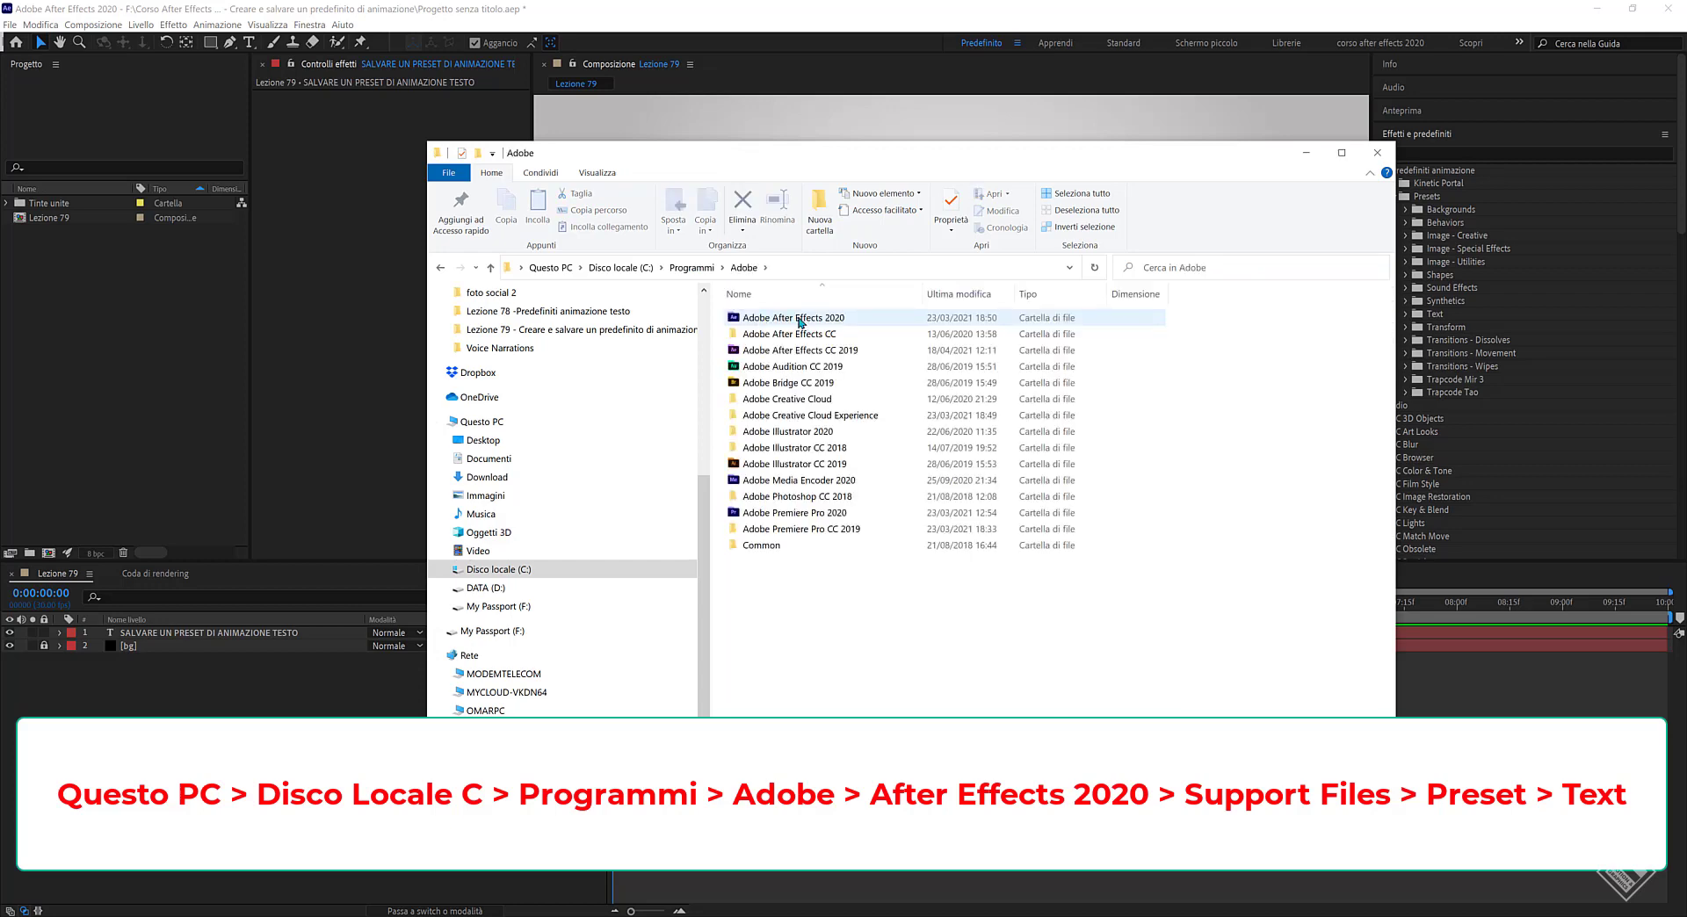
double_click(813, 322)
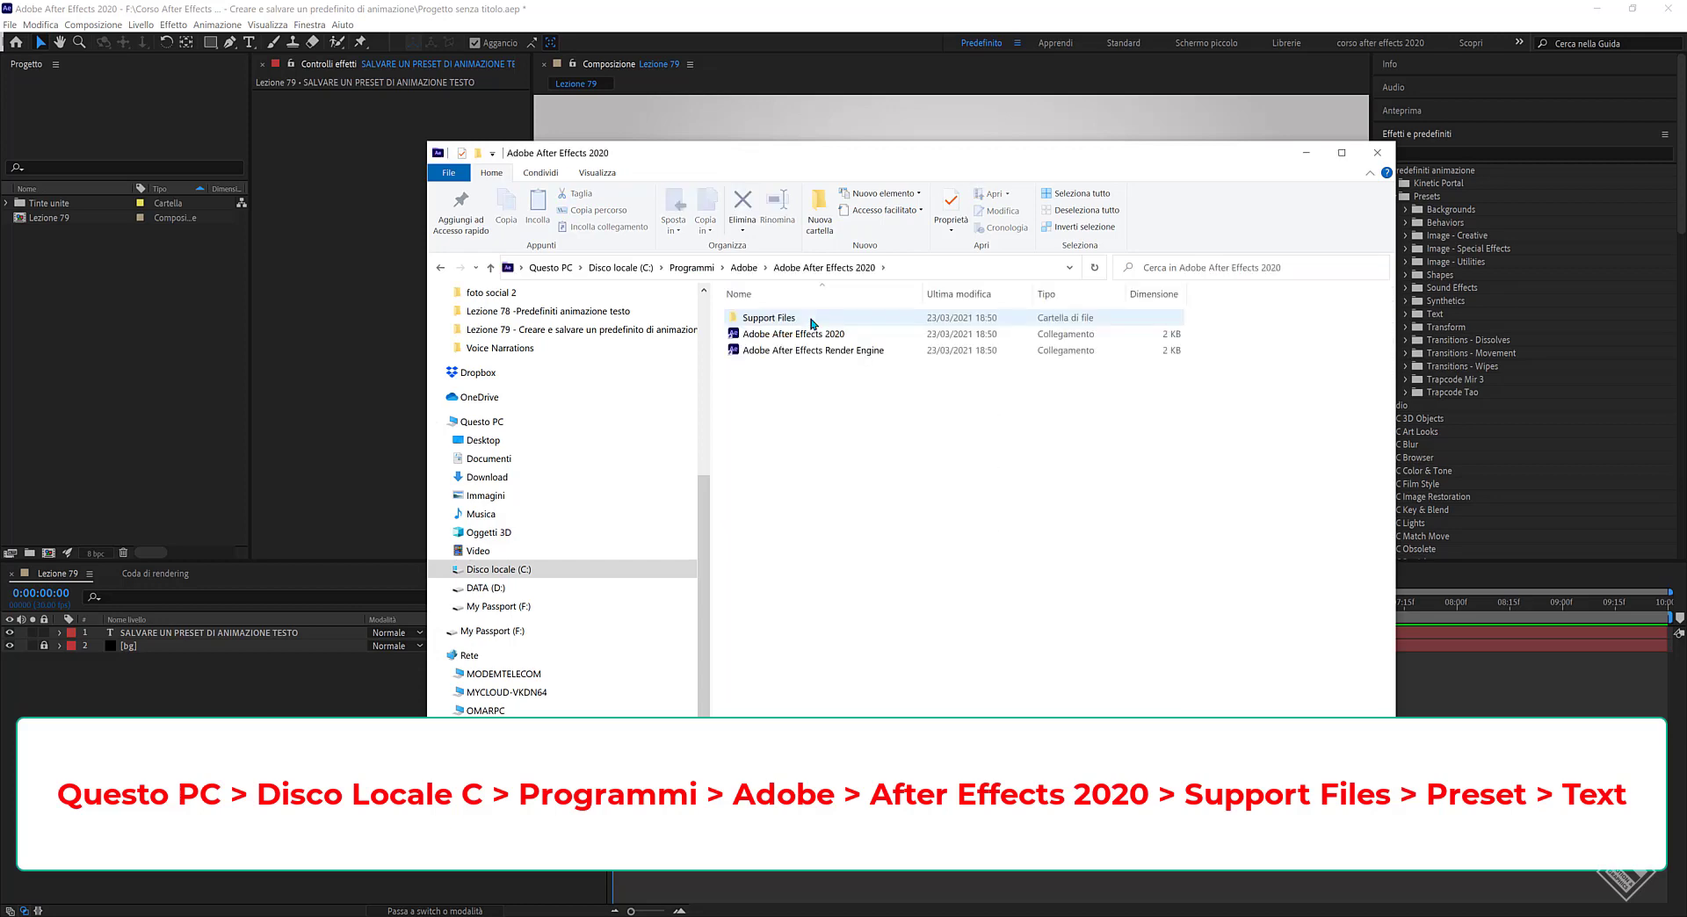
double_click(779, 321)
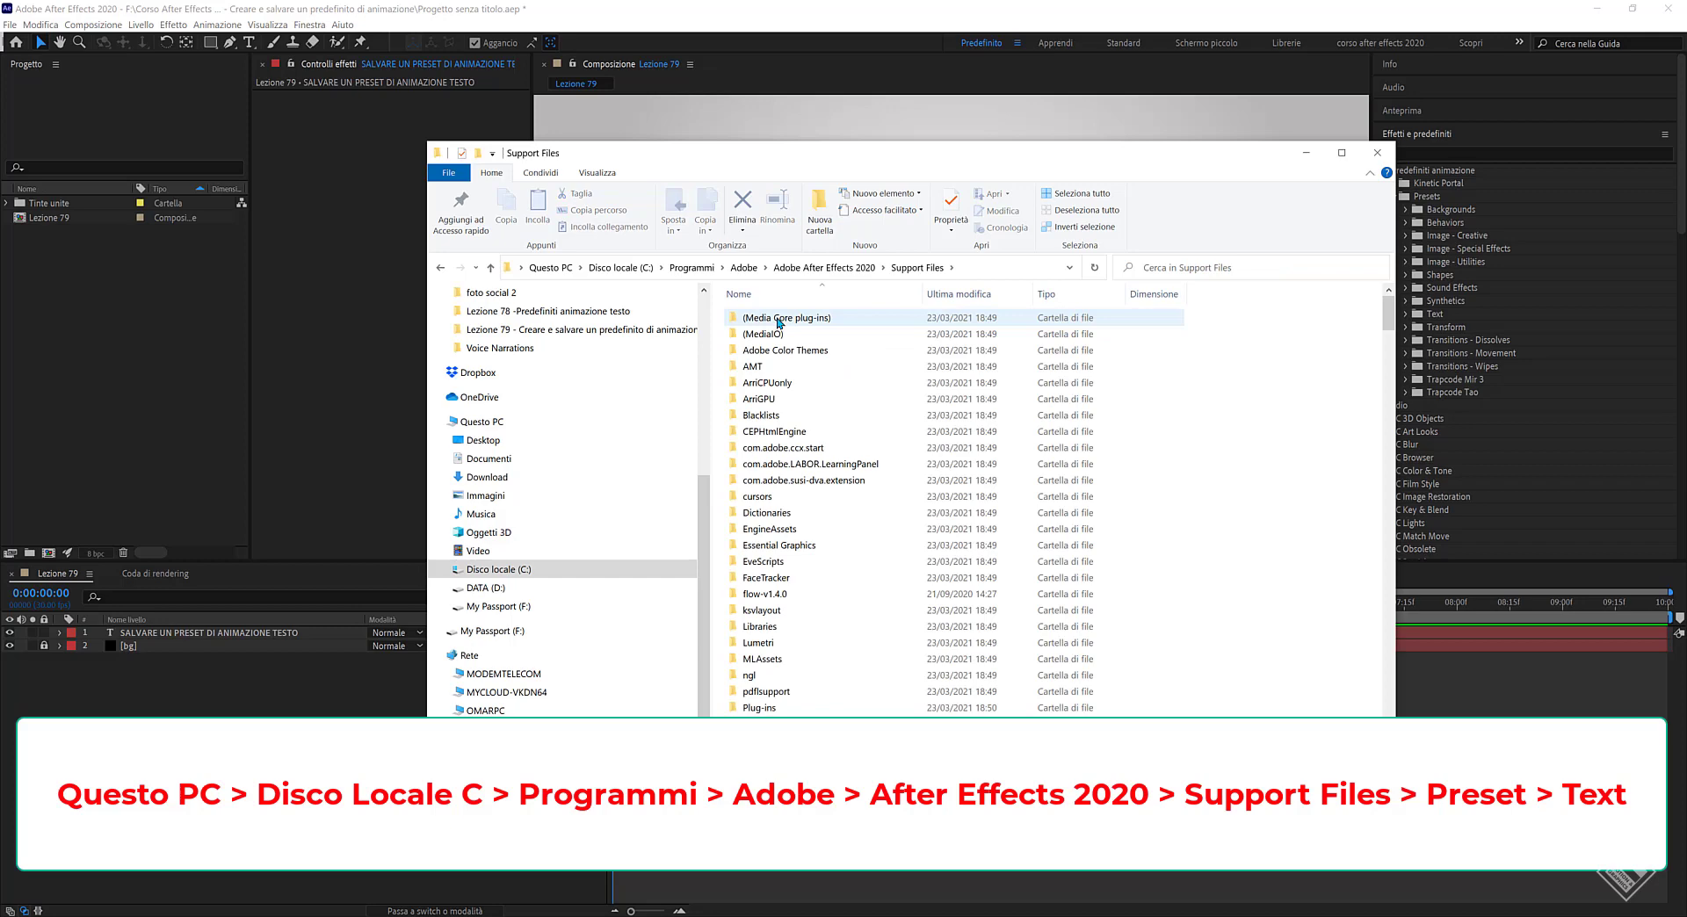
Open the Text folder inside Presets, moving the File Explorer window clear of the After Effects preset list.
scroll(809, 369, "down", 2)
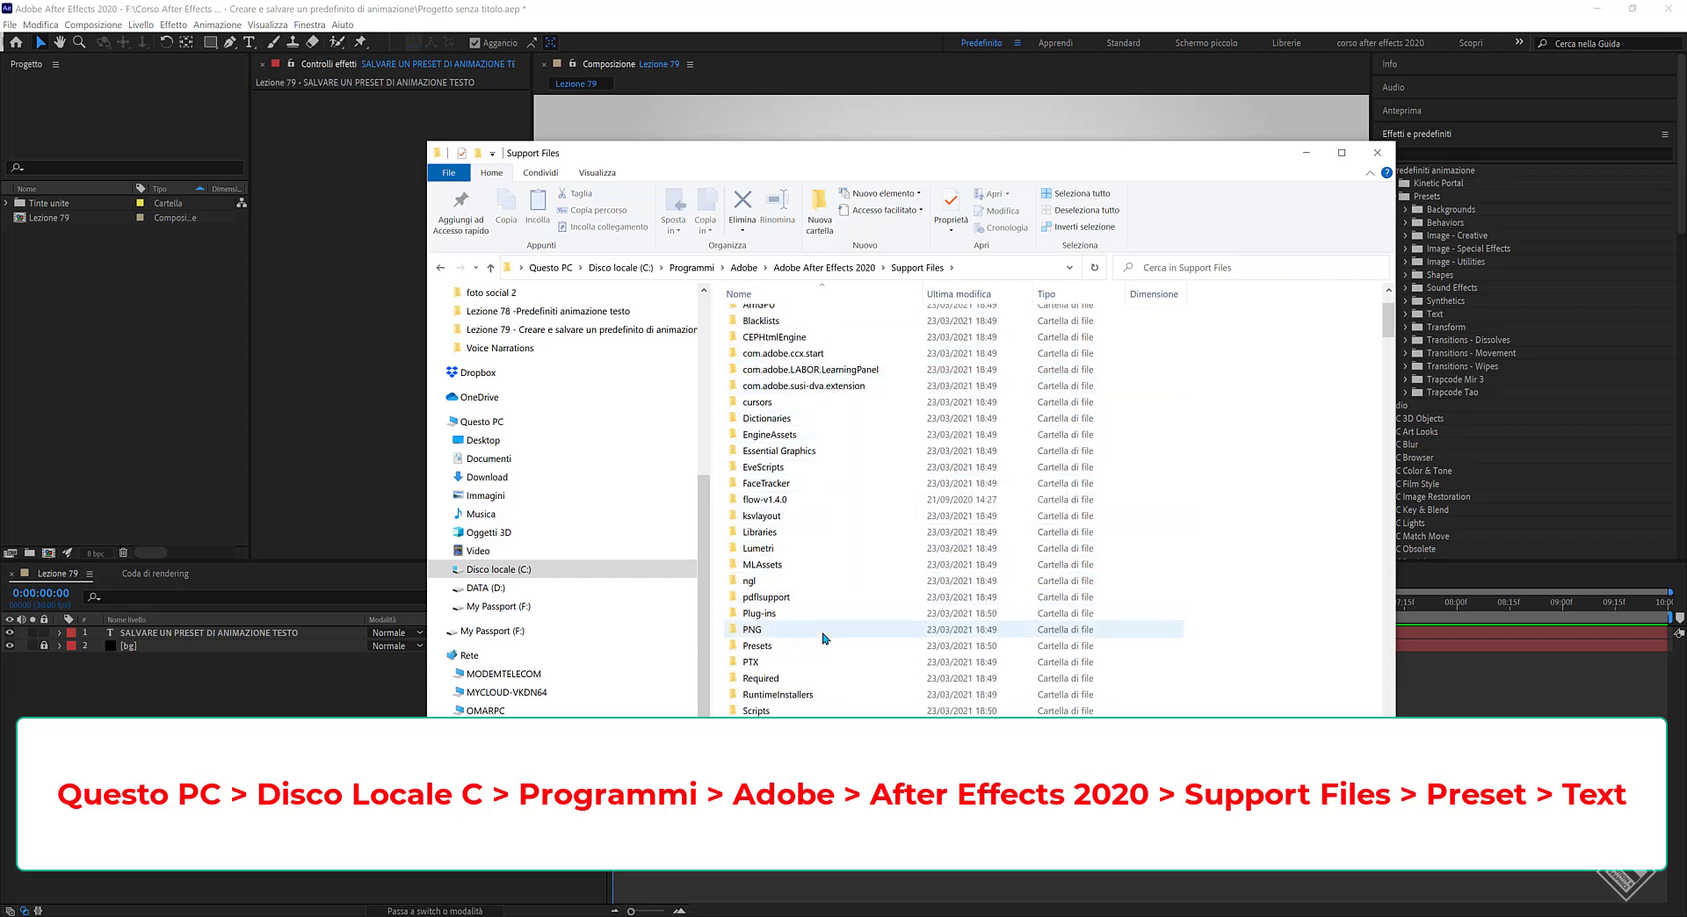
left_click(761, 648)
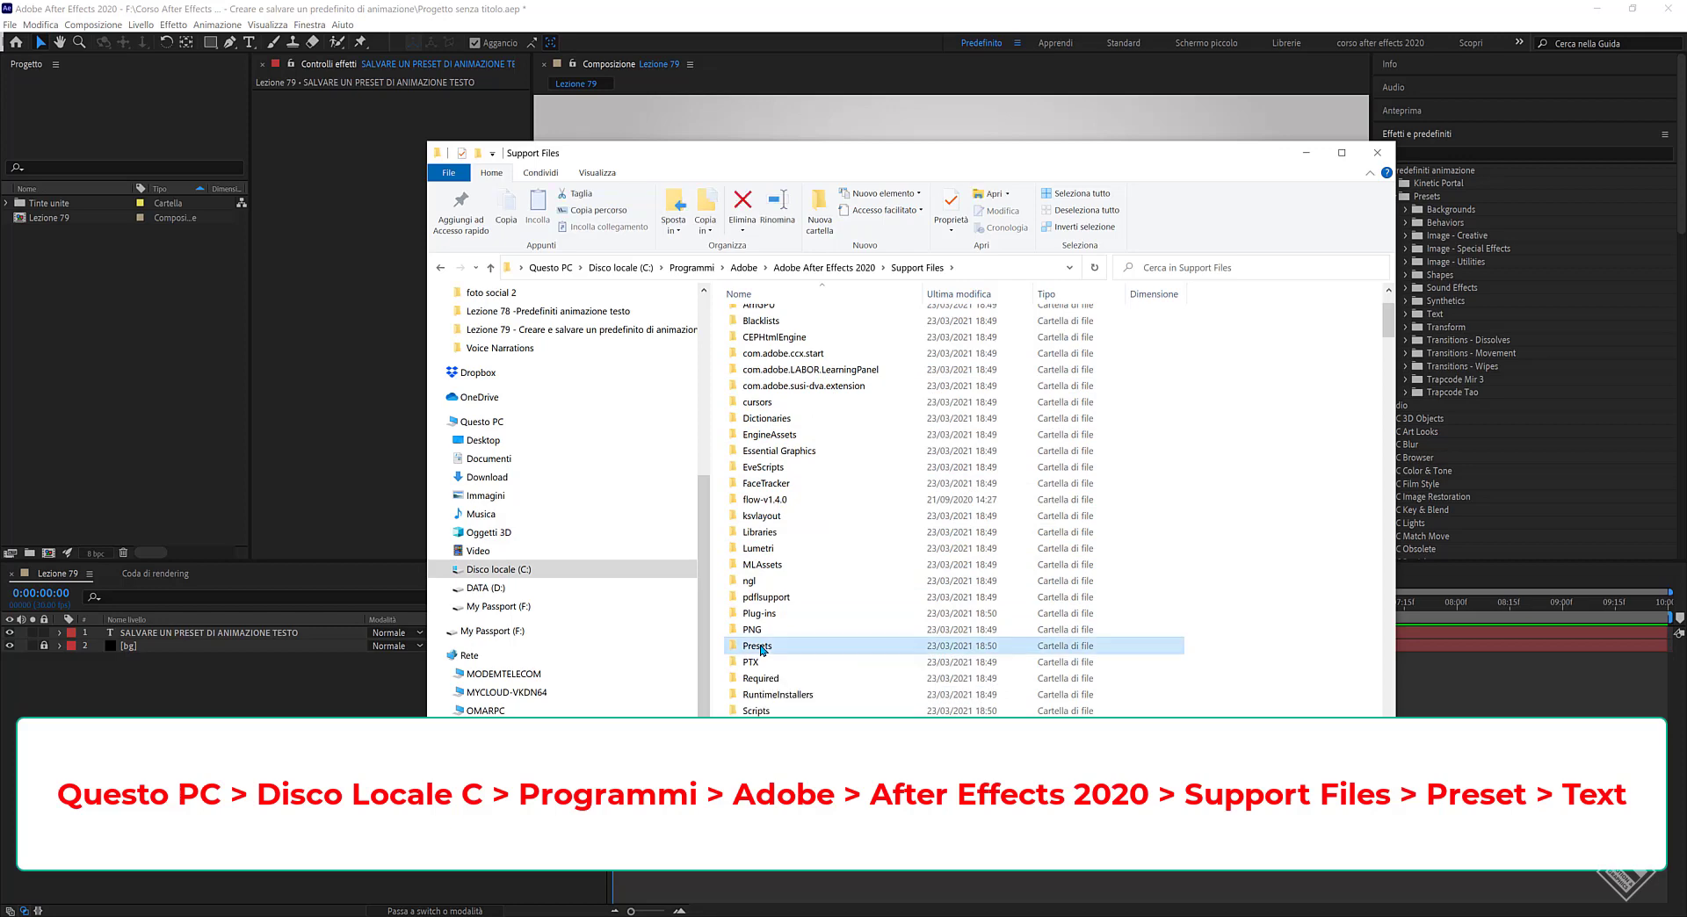
double_click(761, 648)
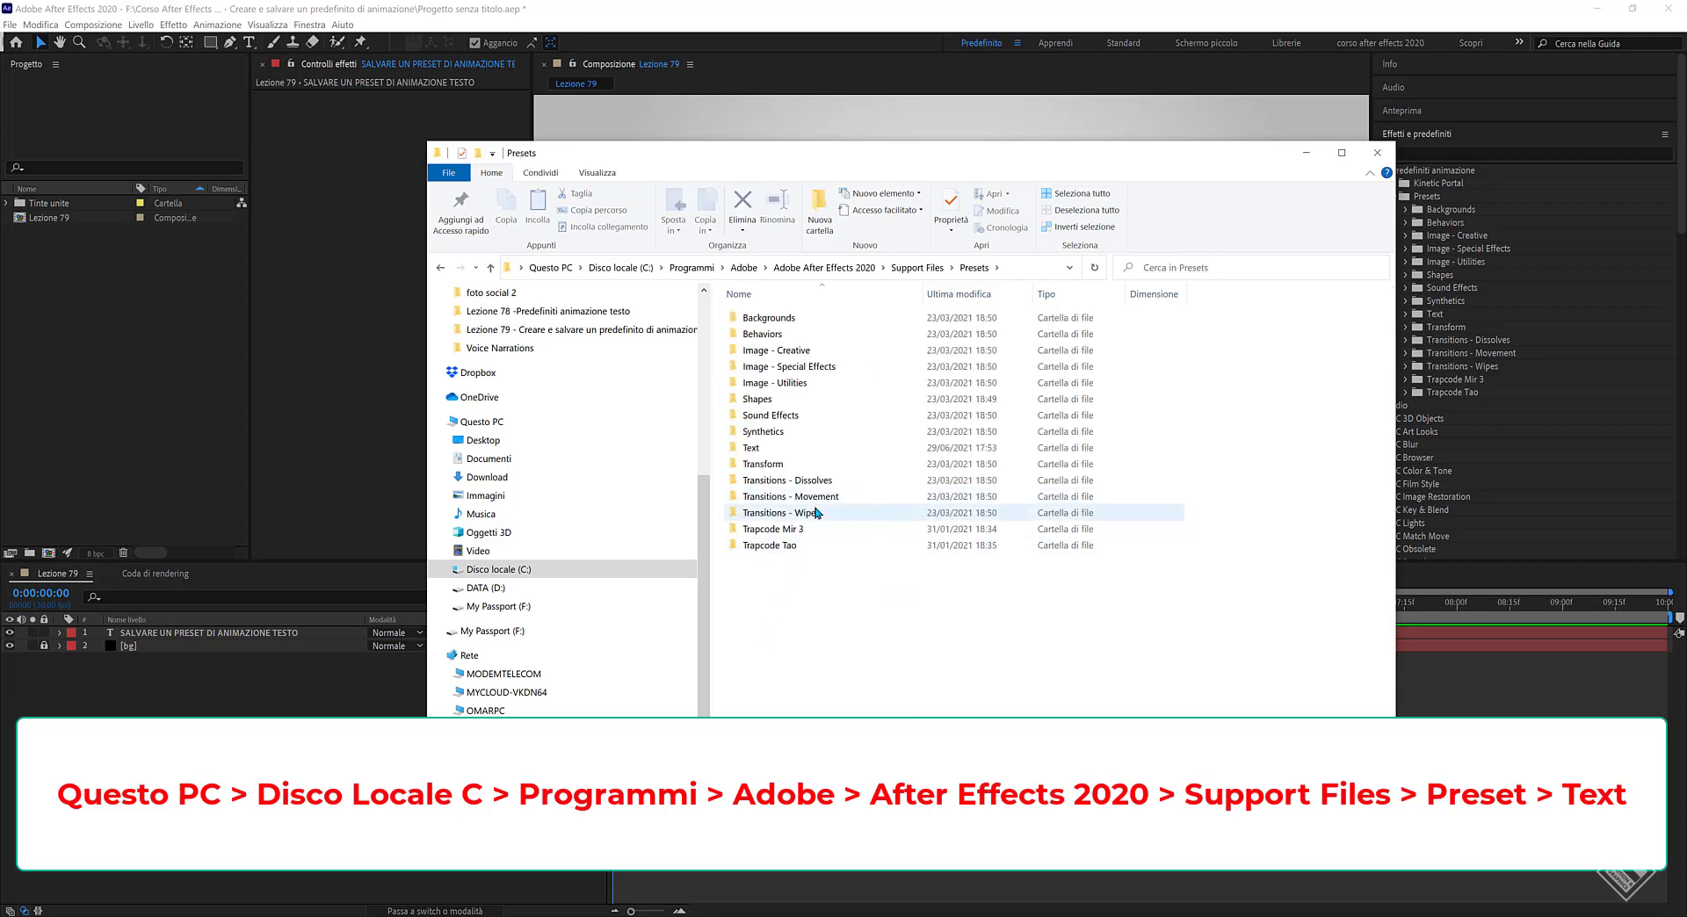
left_click_drag(1031, 156, 923, 144)
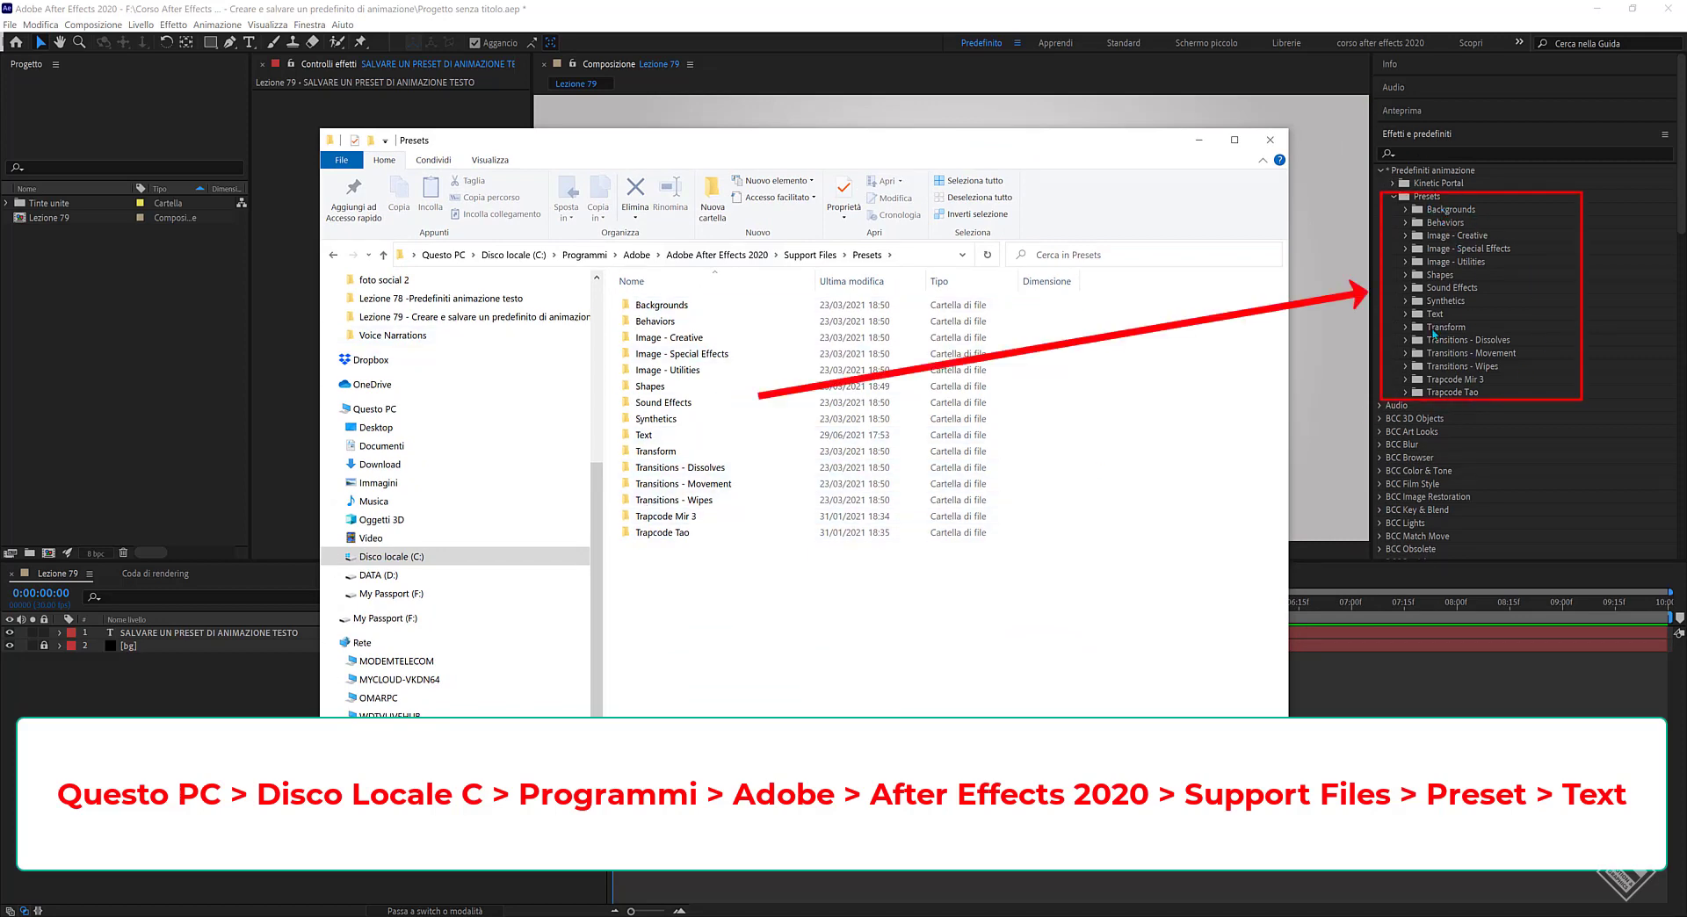
double_click(646, 435)
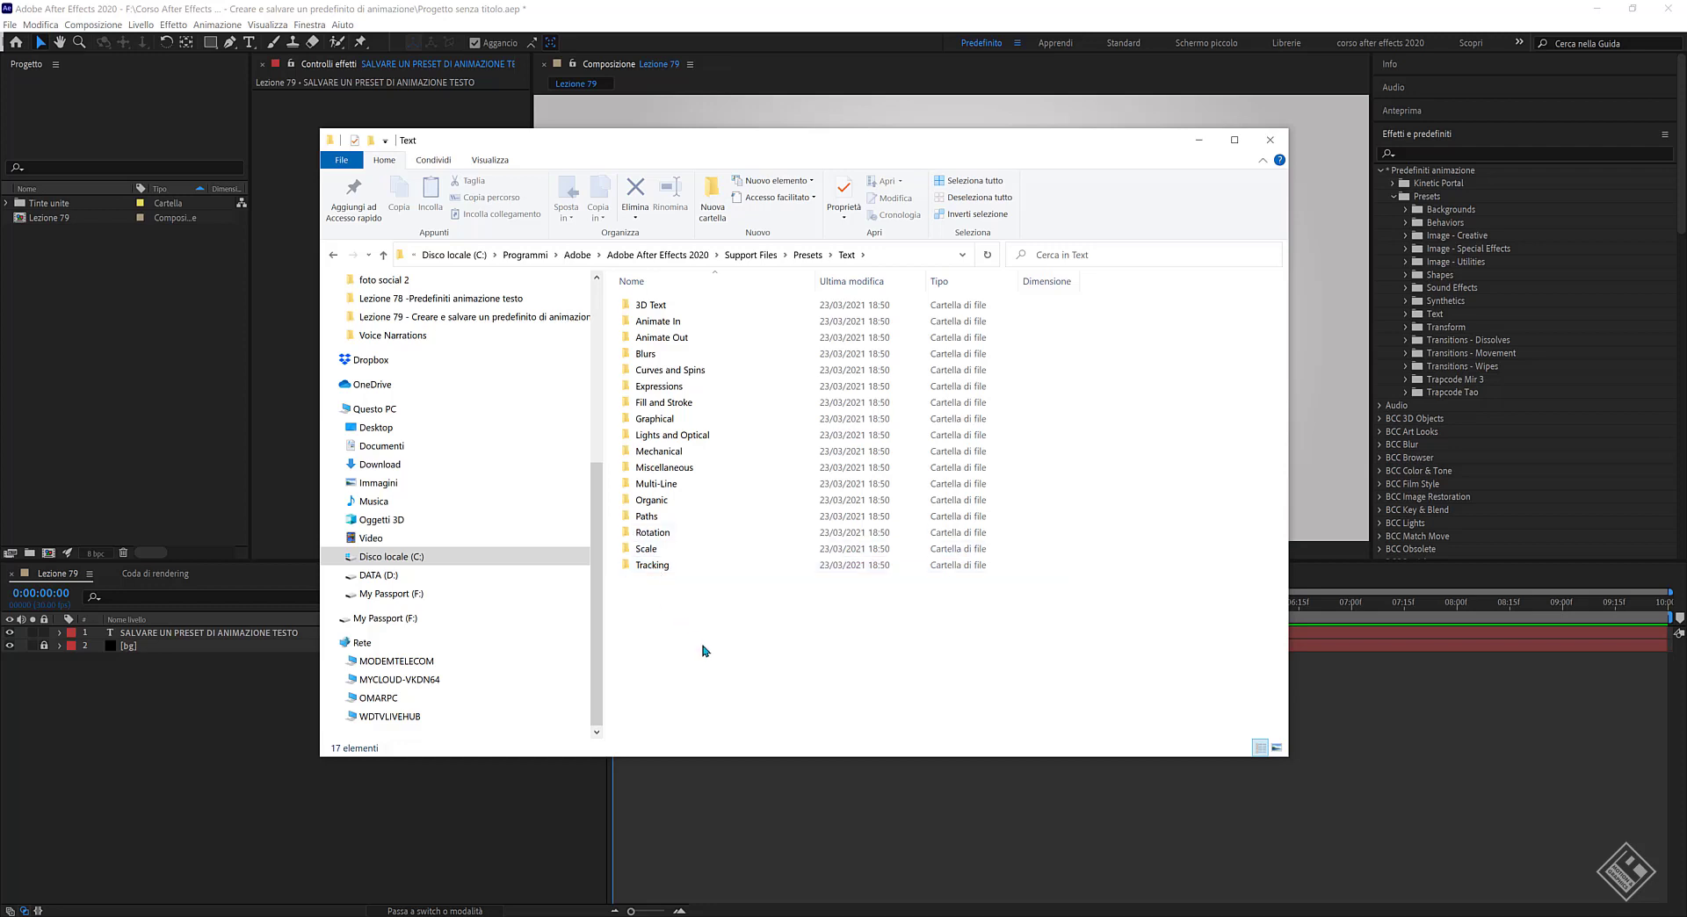
Create a folder named "Kripton personali testo" inside the Text presets folder and return to After Effects.
right_click(745, 630)
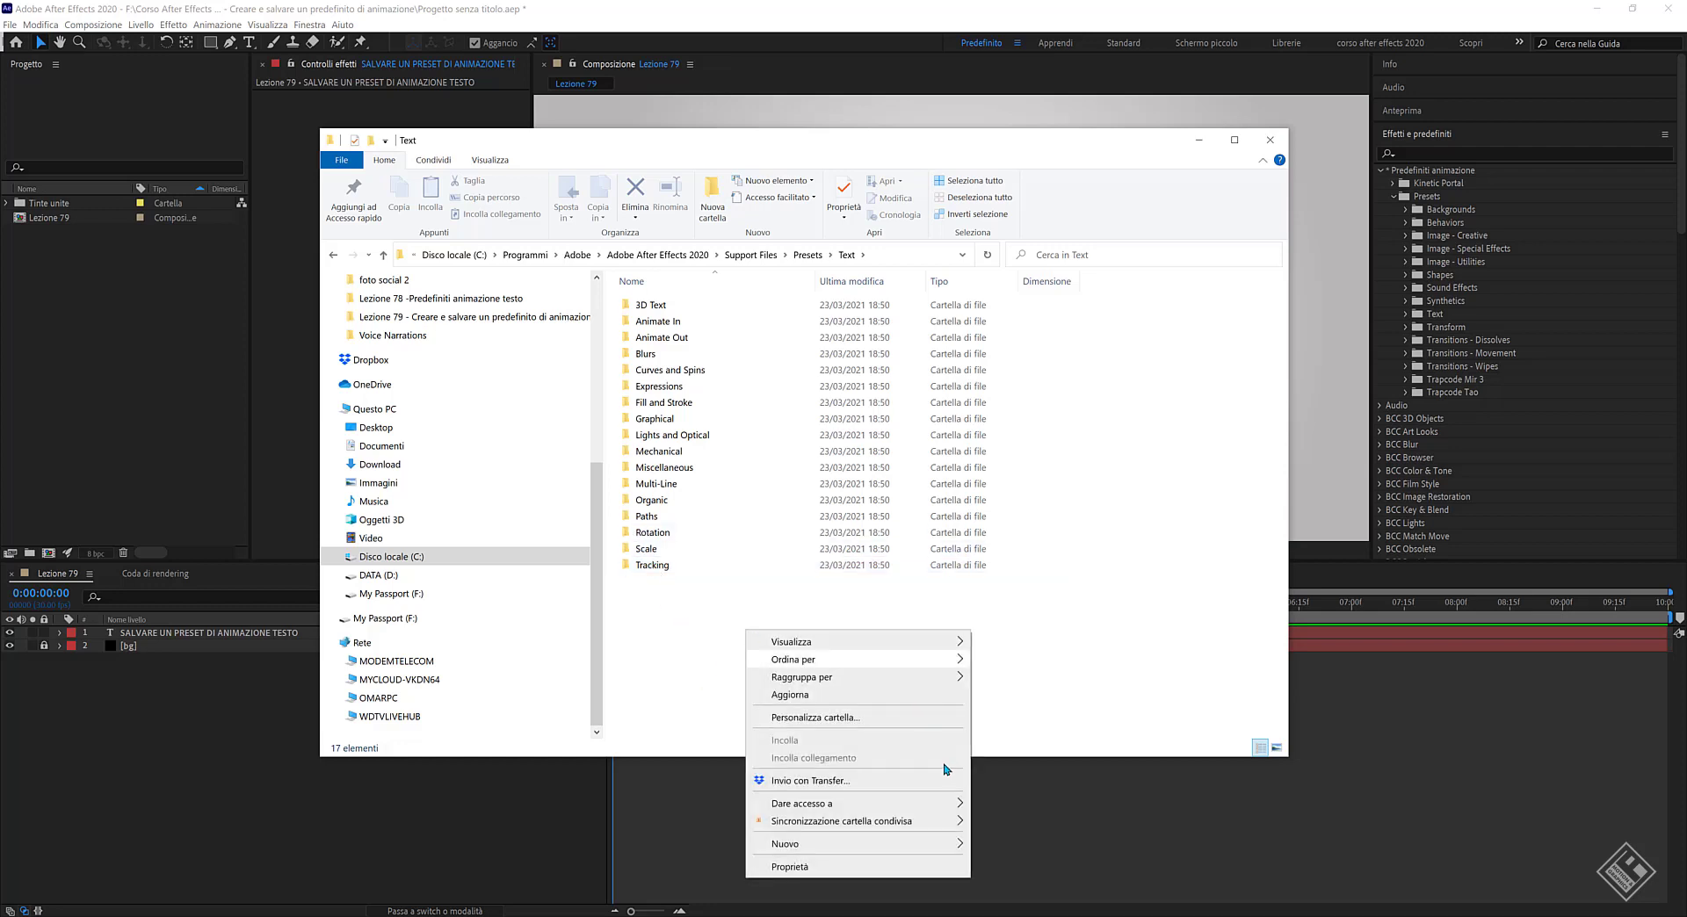
mouse_move(951, 849)
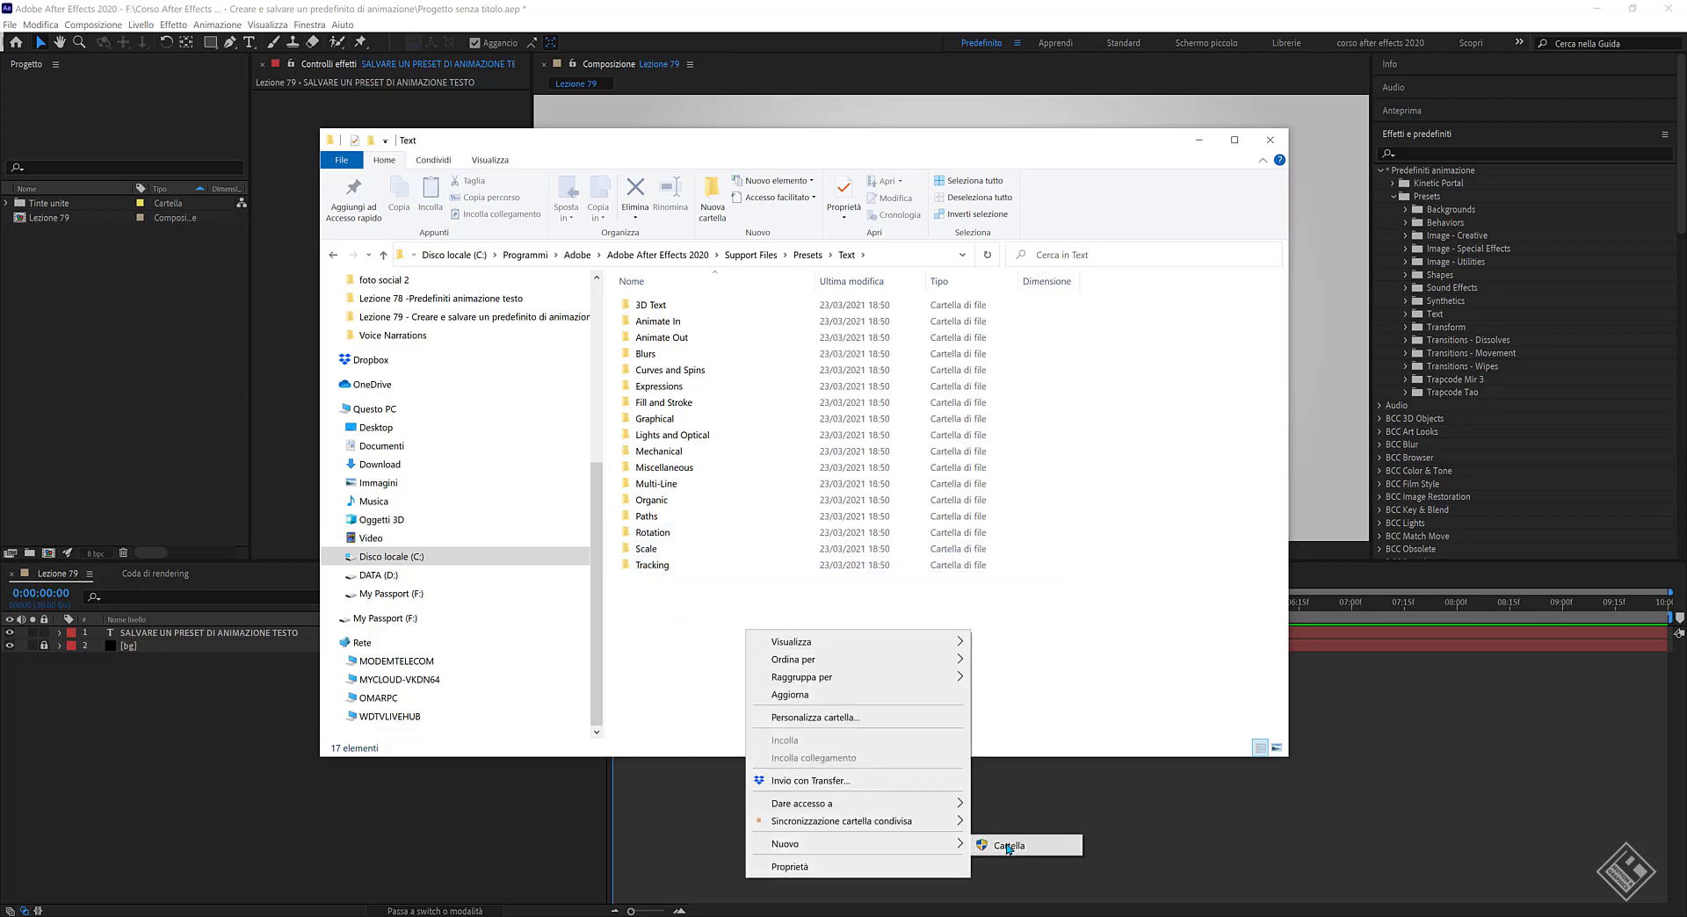
left_click(1008, 849)
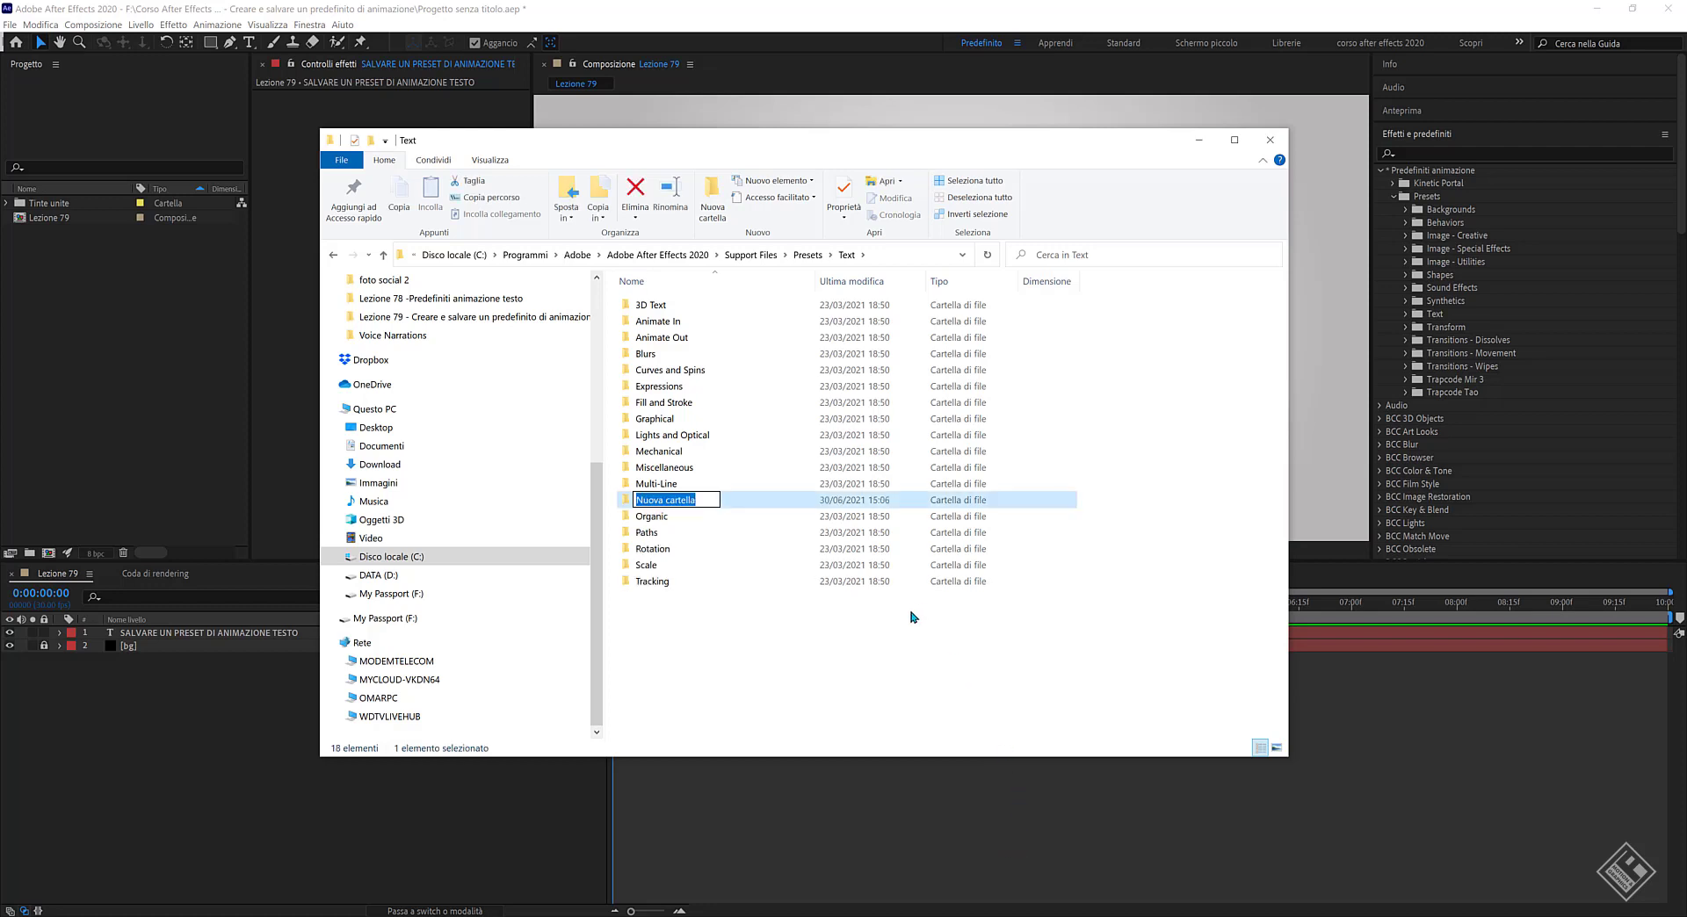
type("Kripton personali testo")
key("Return")
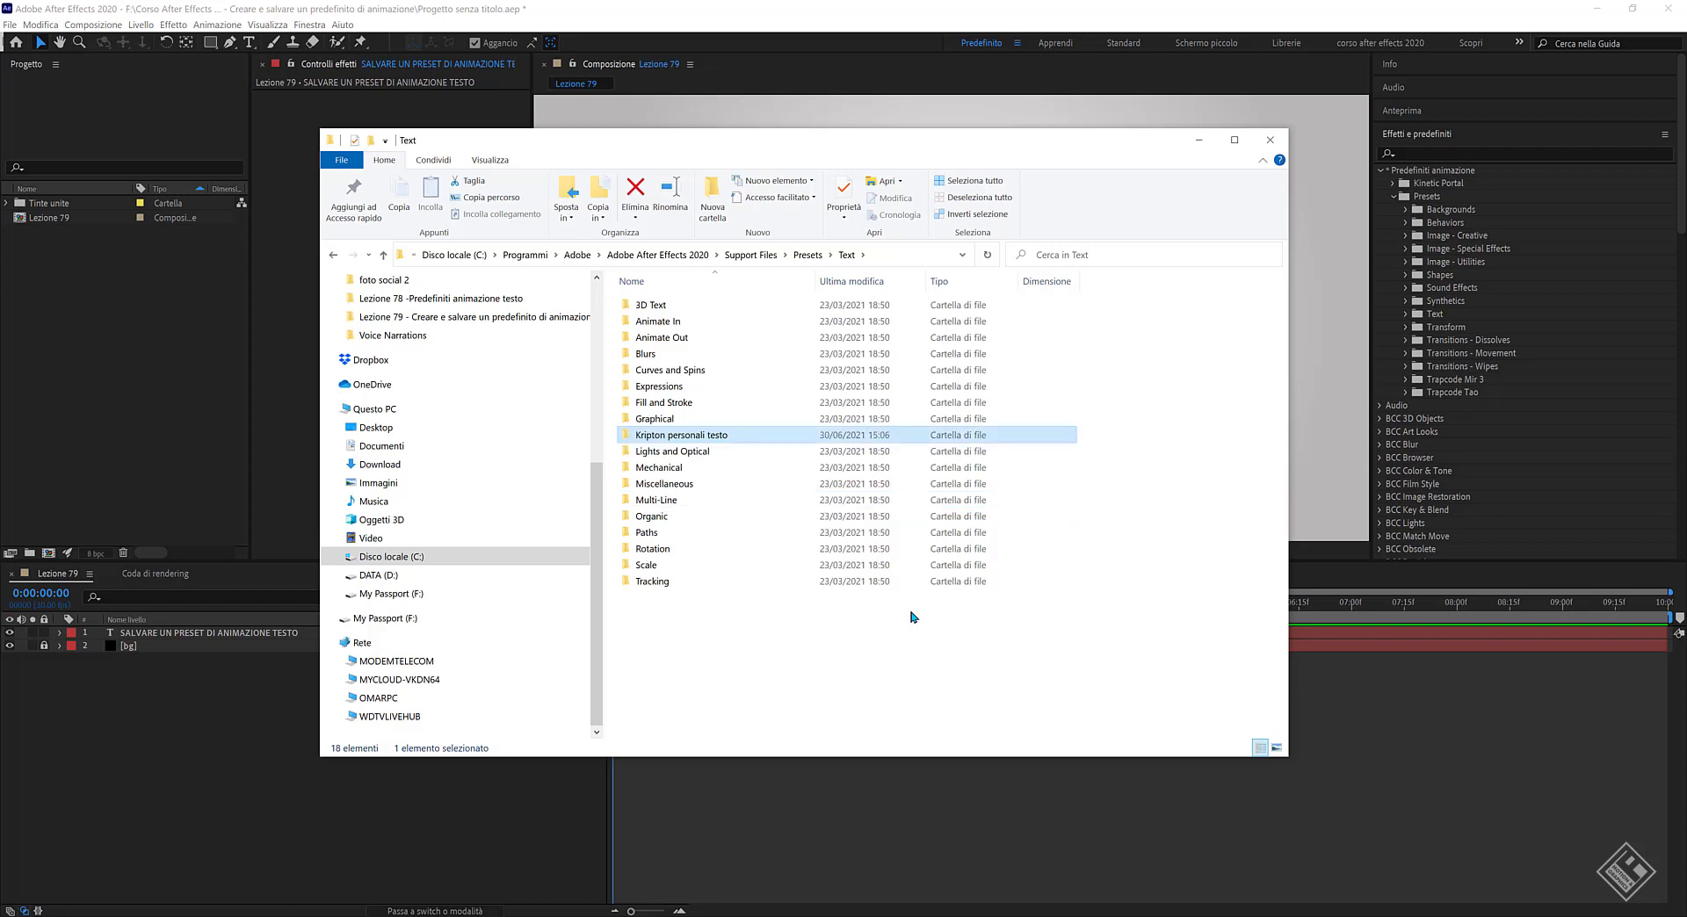
left_click(1194, 139)
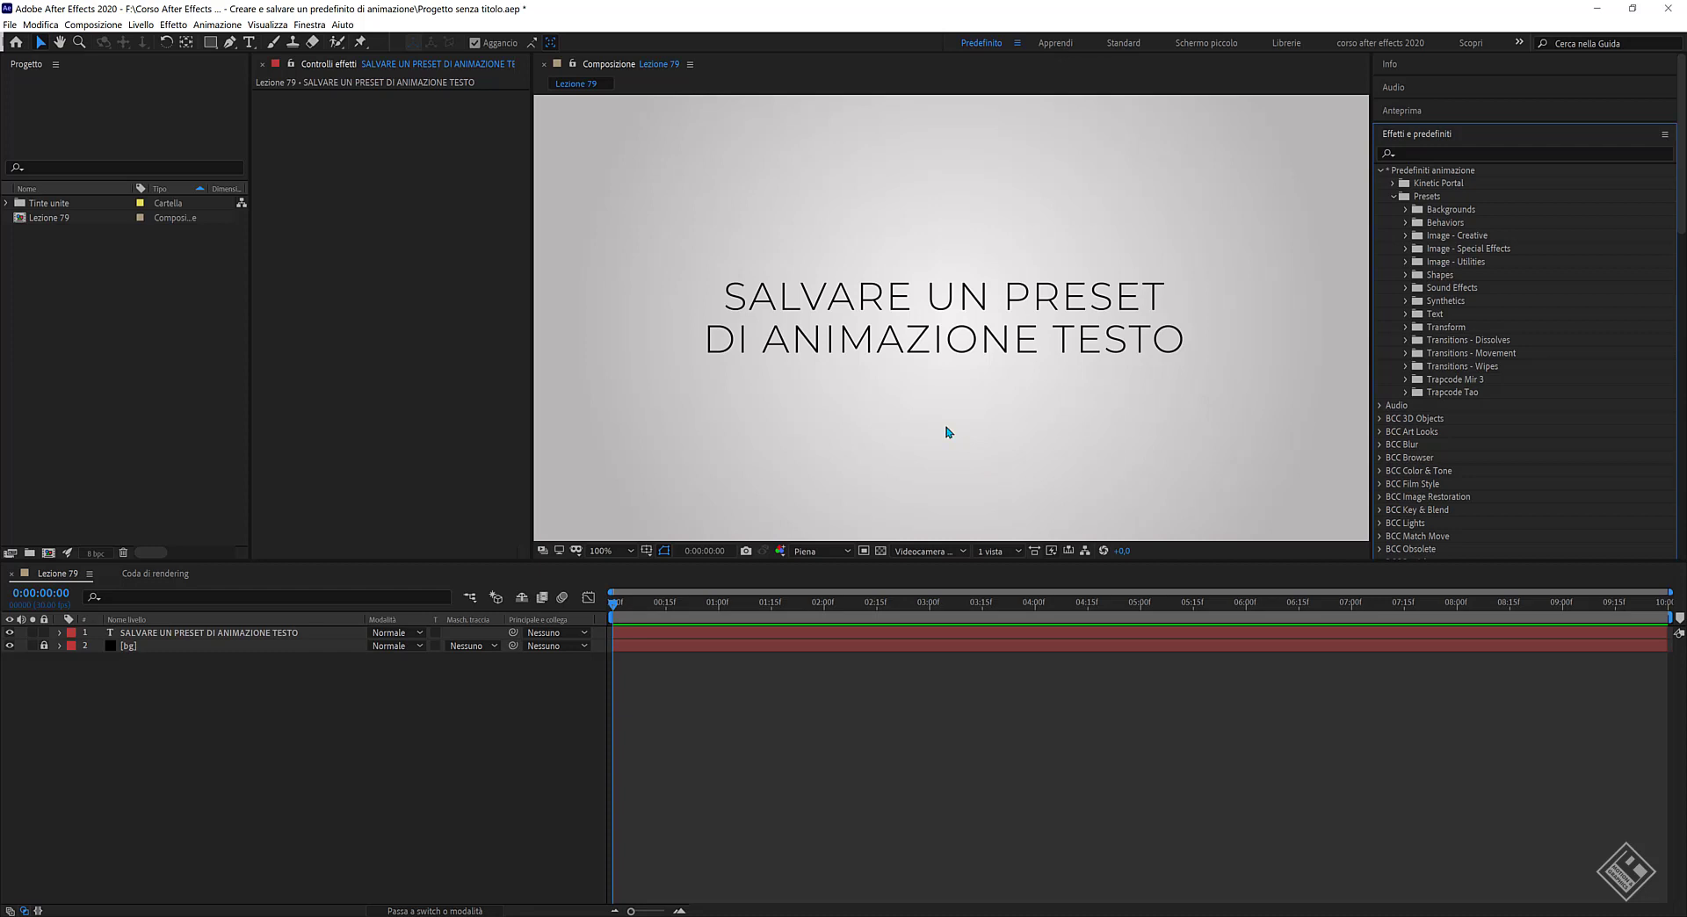
Set starting keyframes at 0:00:00:00 on the text layer with Scale at 15% and Opacity at 0%.
left_click(67, 633)
left_click(59, 633)
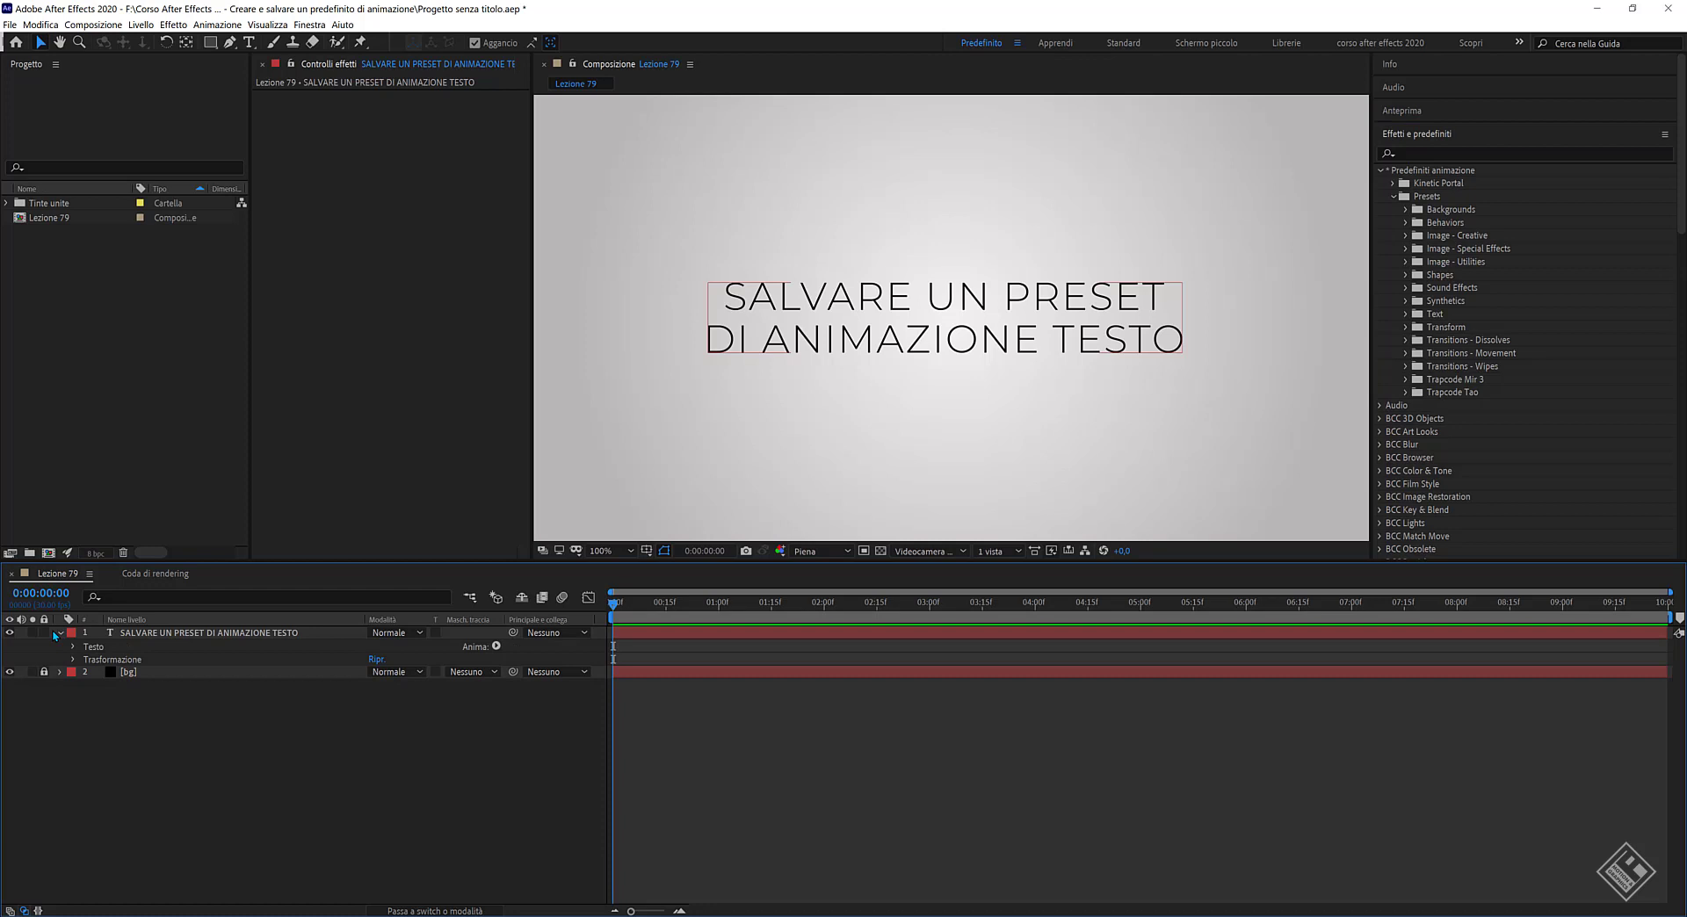
left_click(73, 660)
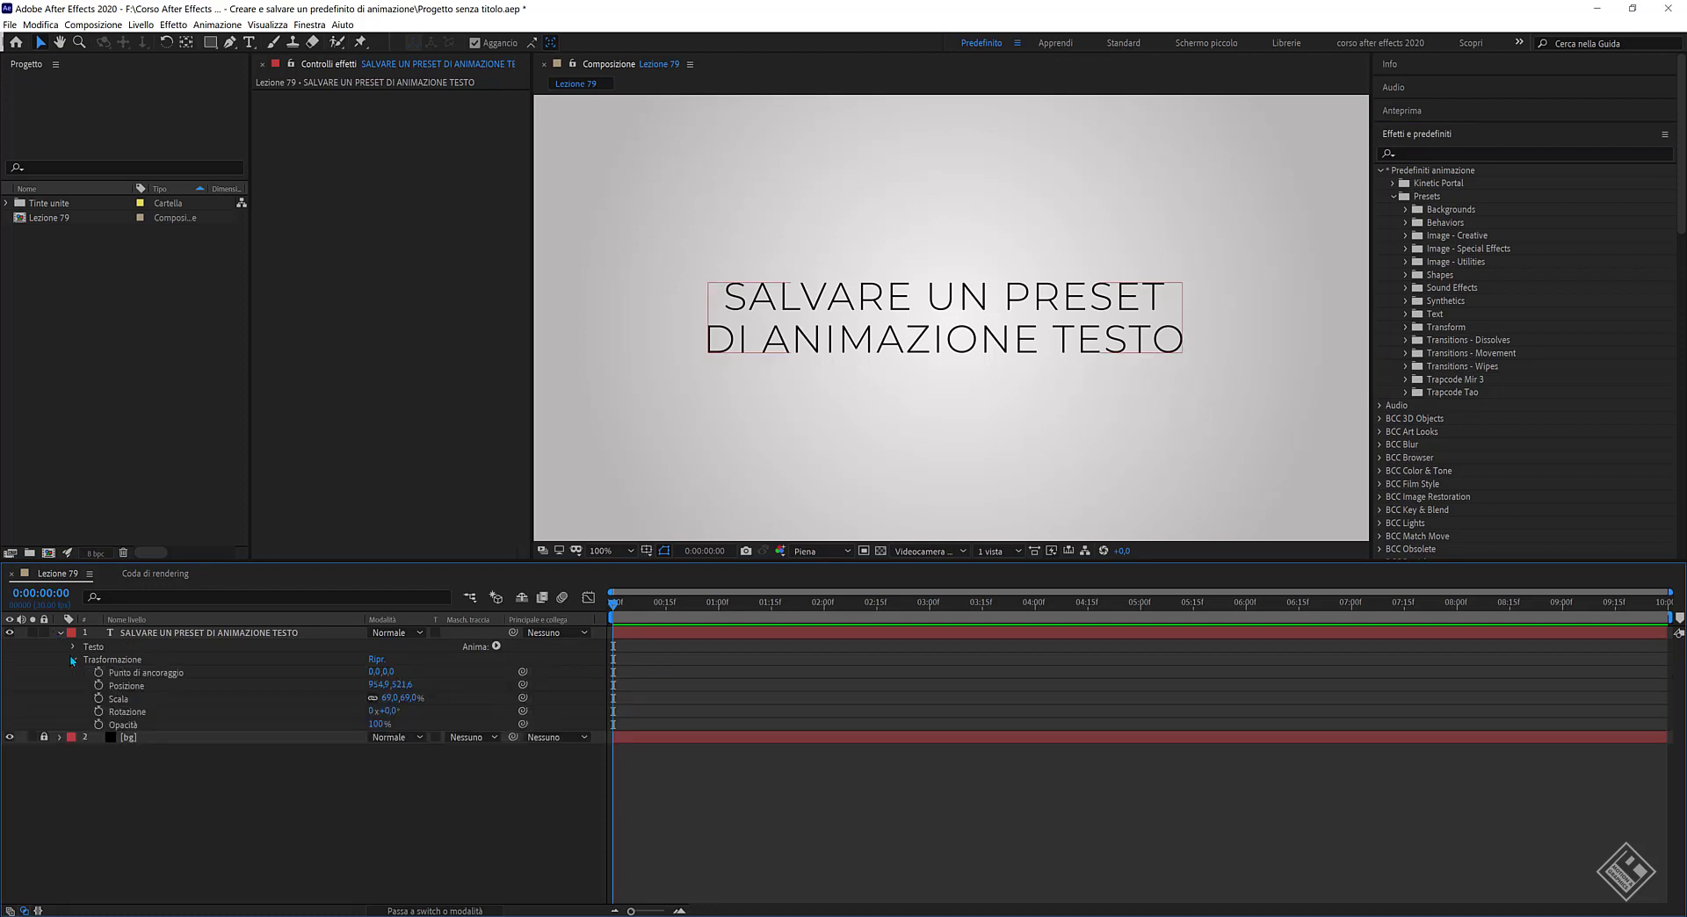
left_click(99, 698)
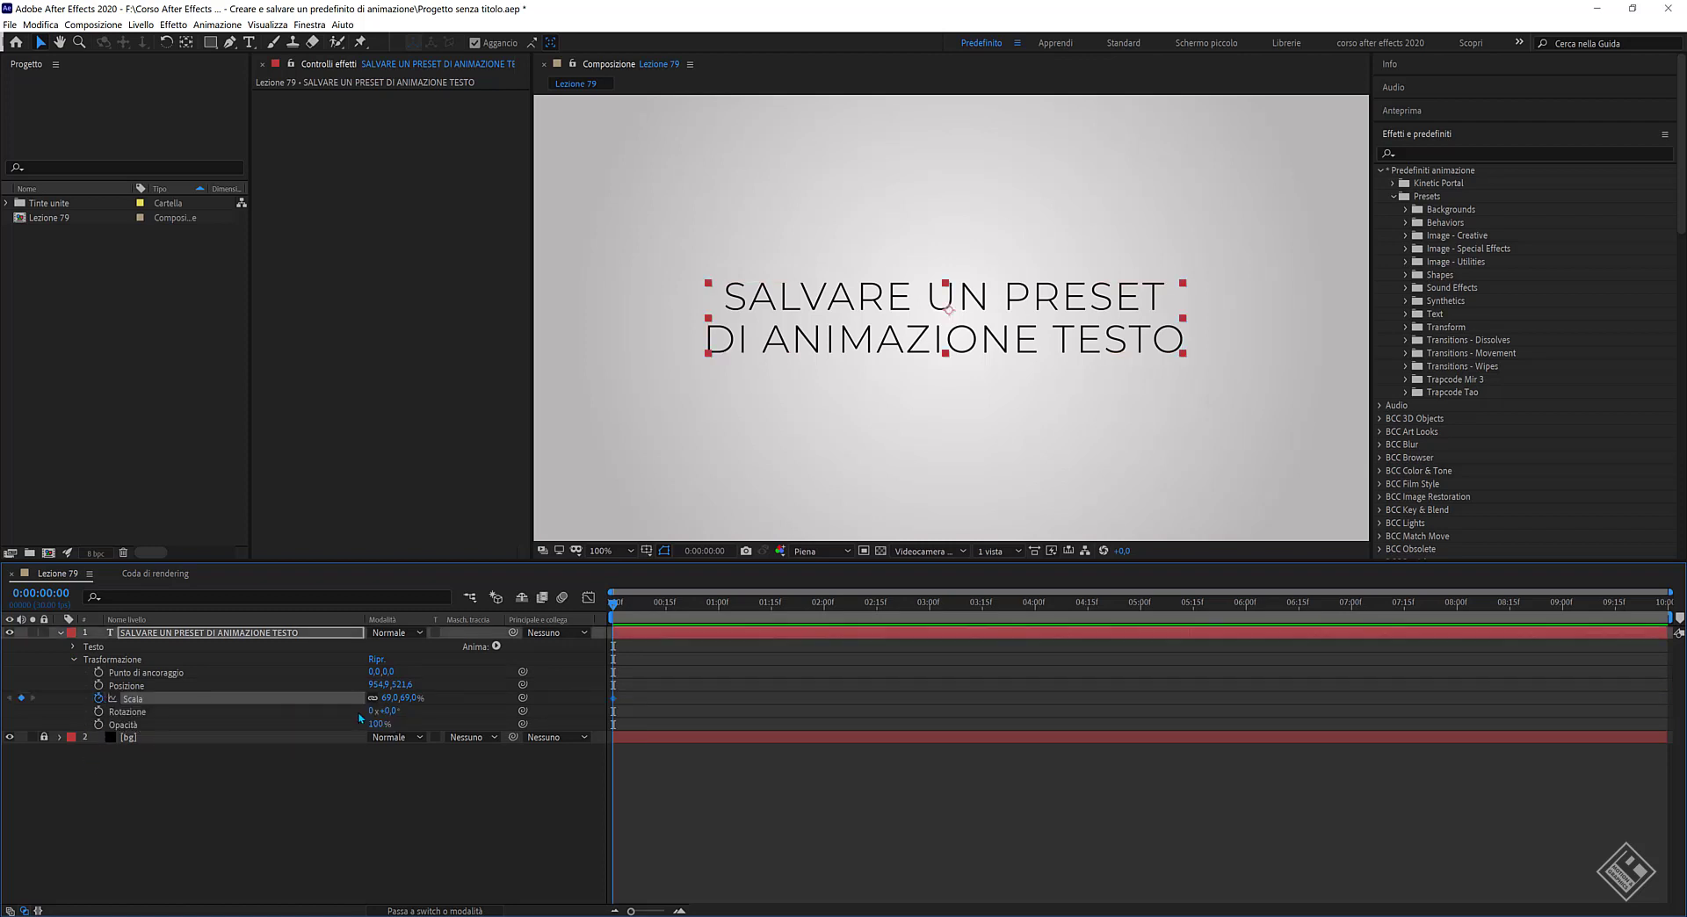
left_click_drag(398, 692, 350, 696)
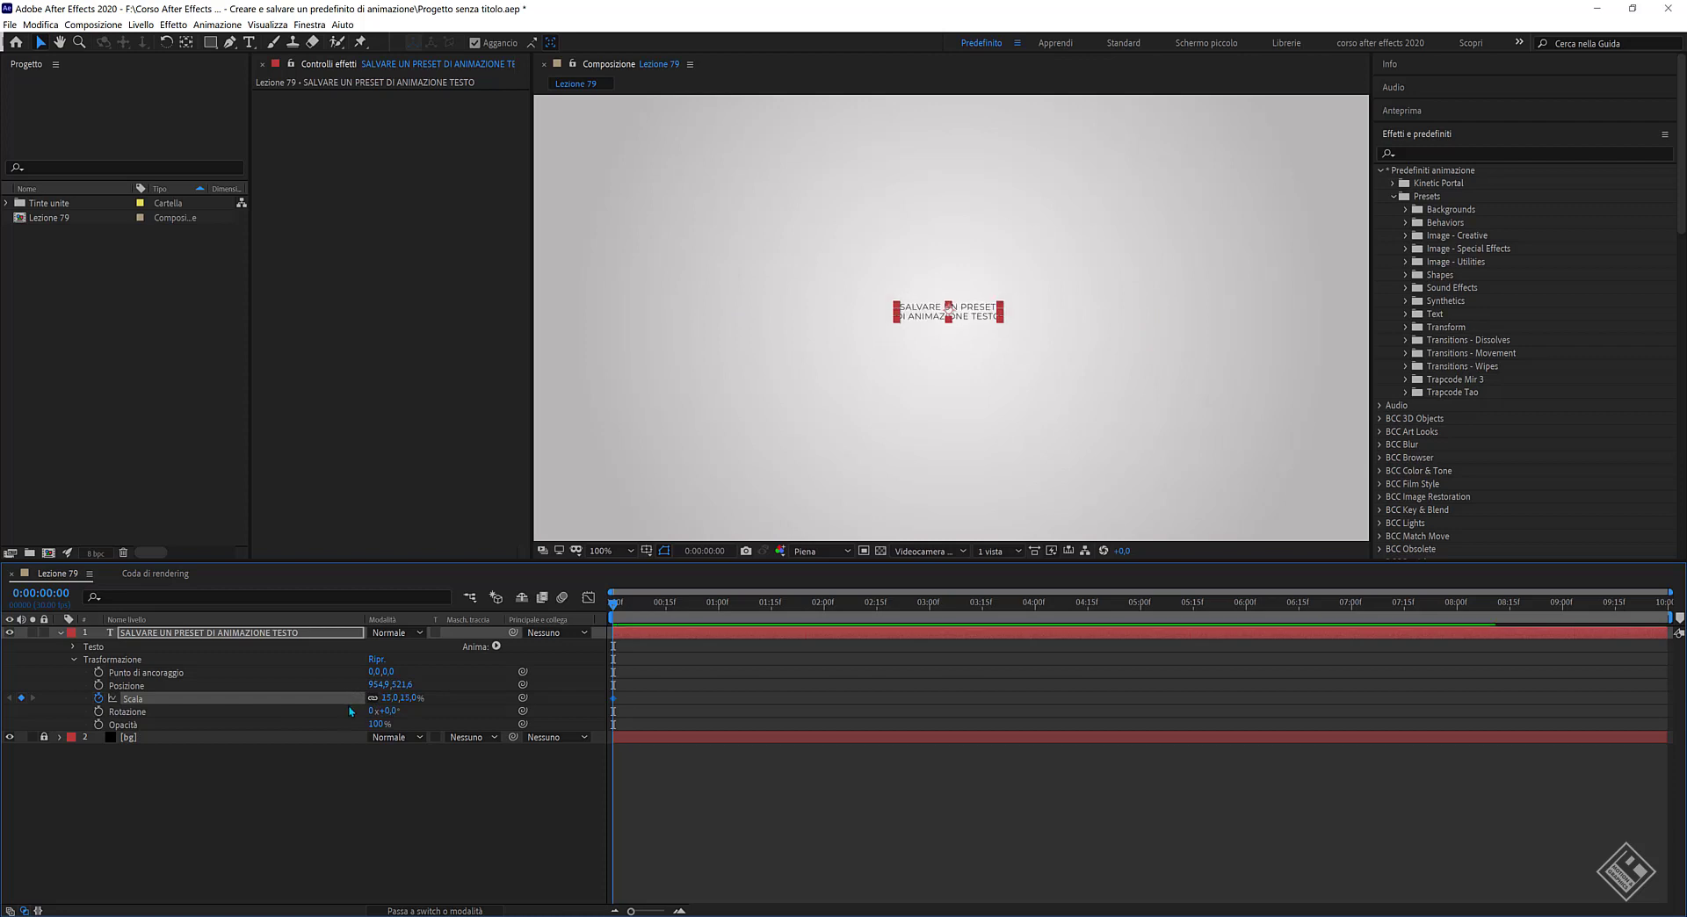
left_click(98, 725)
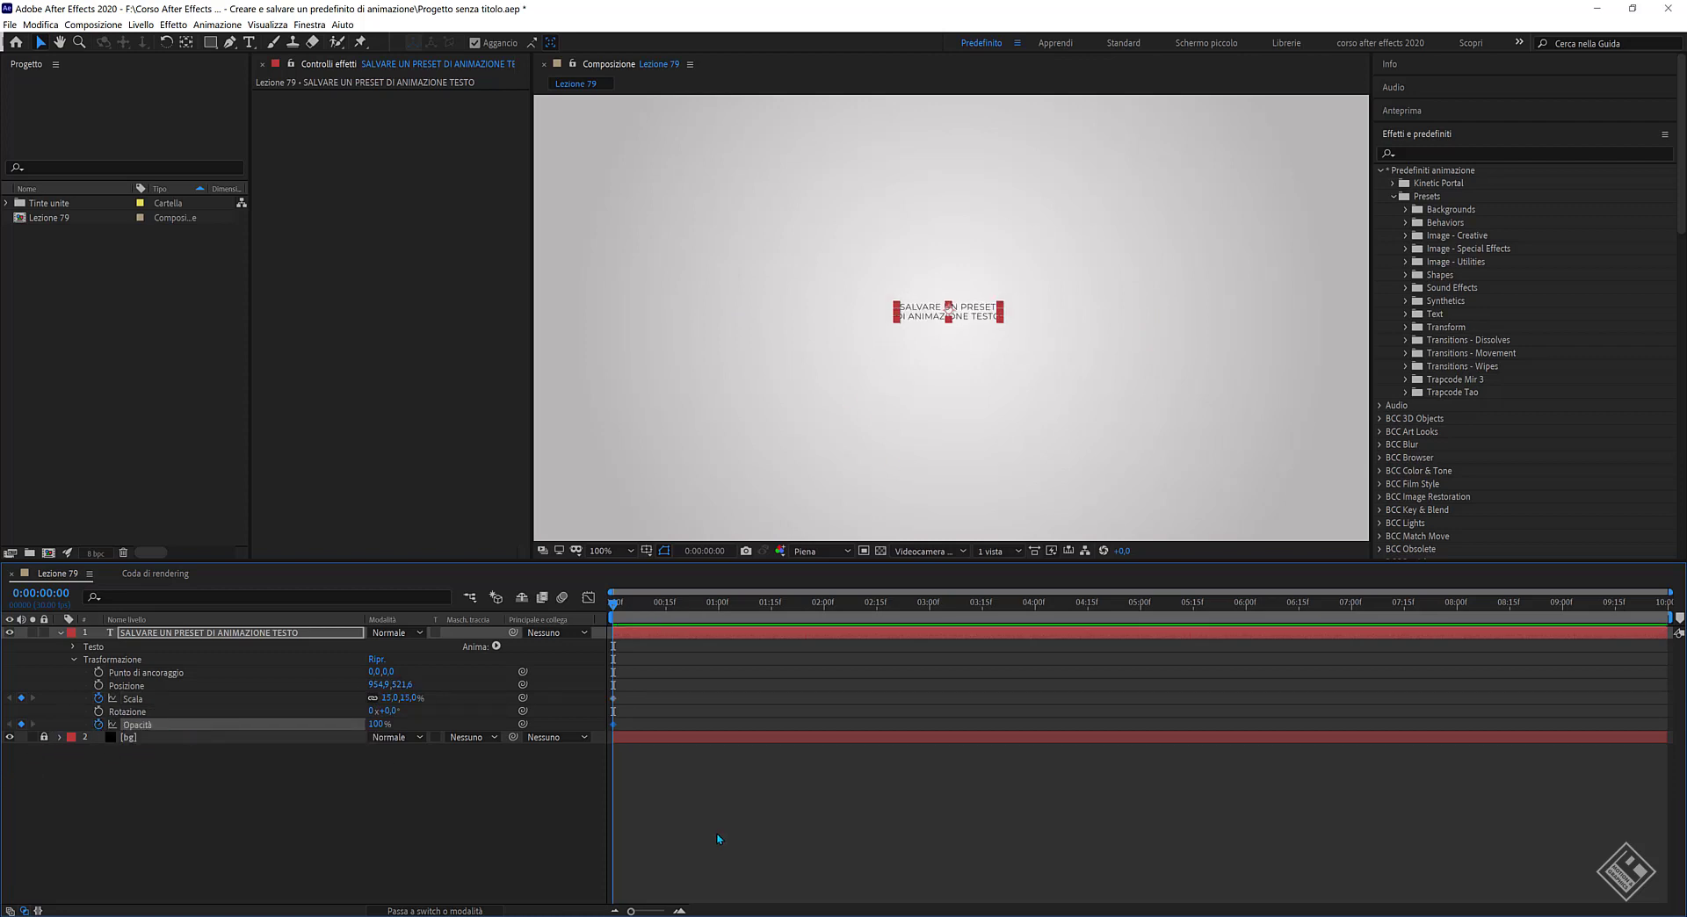
left_click_drag(377, 728, 290, 730)
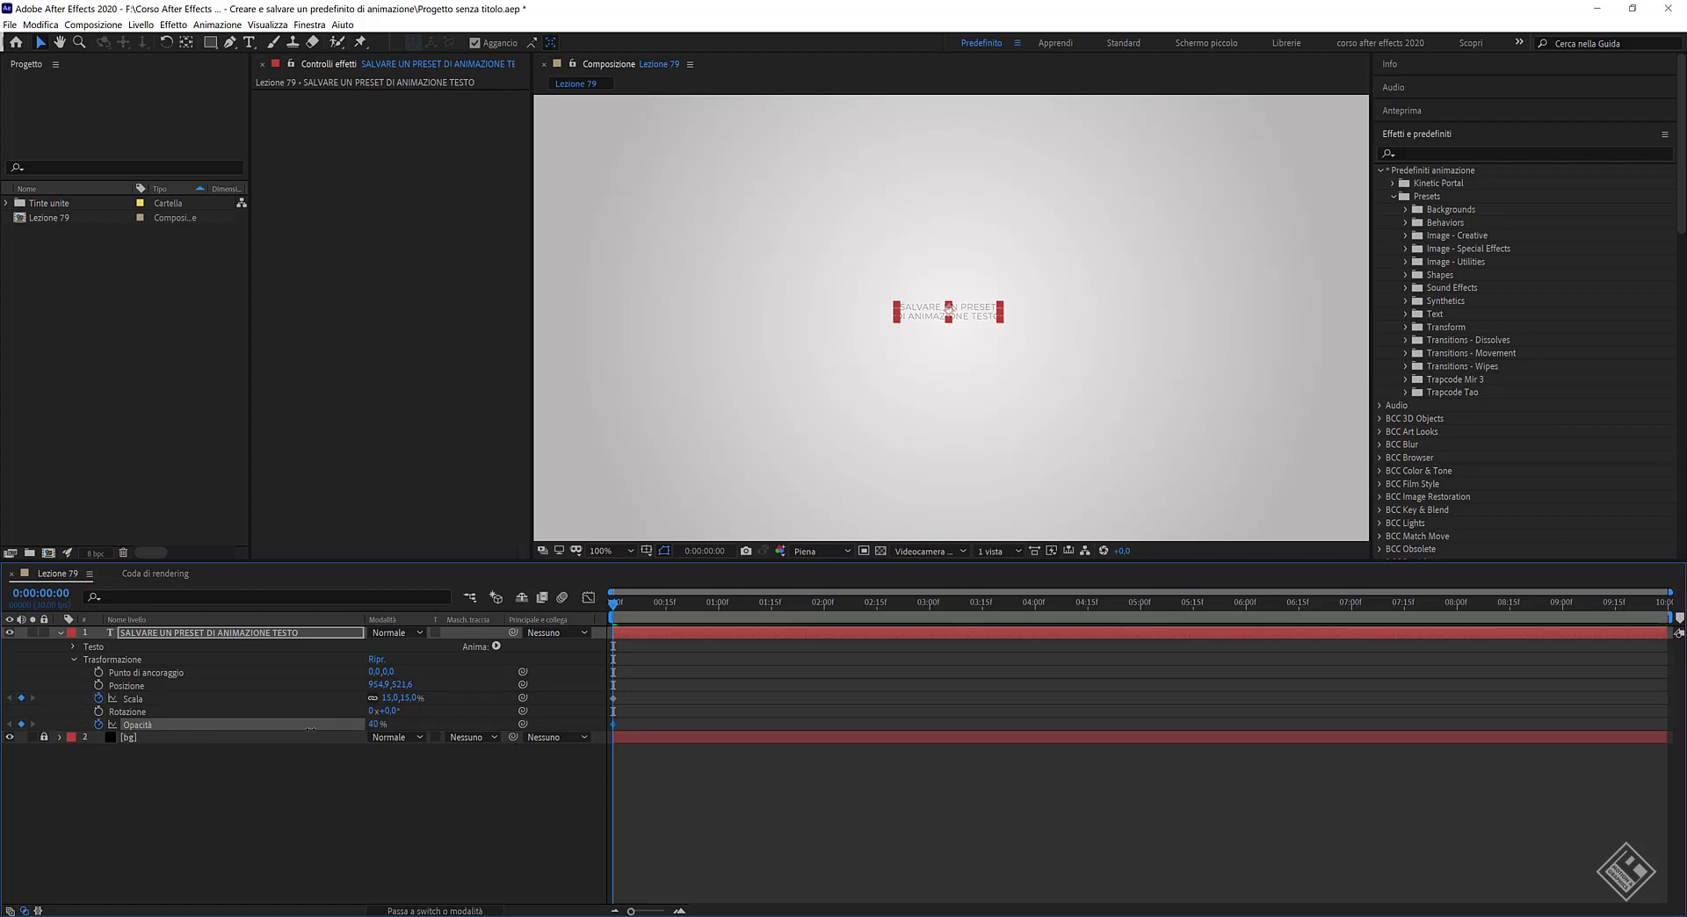
Add keyframes at 0:00:04:00 on the text layer with Opacity at 100% and Scale at 70%.
left_click(1034, 607)
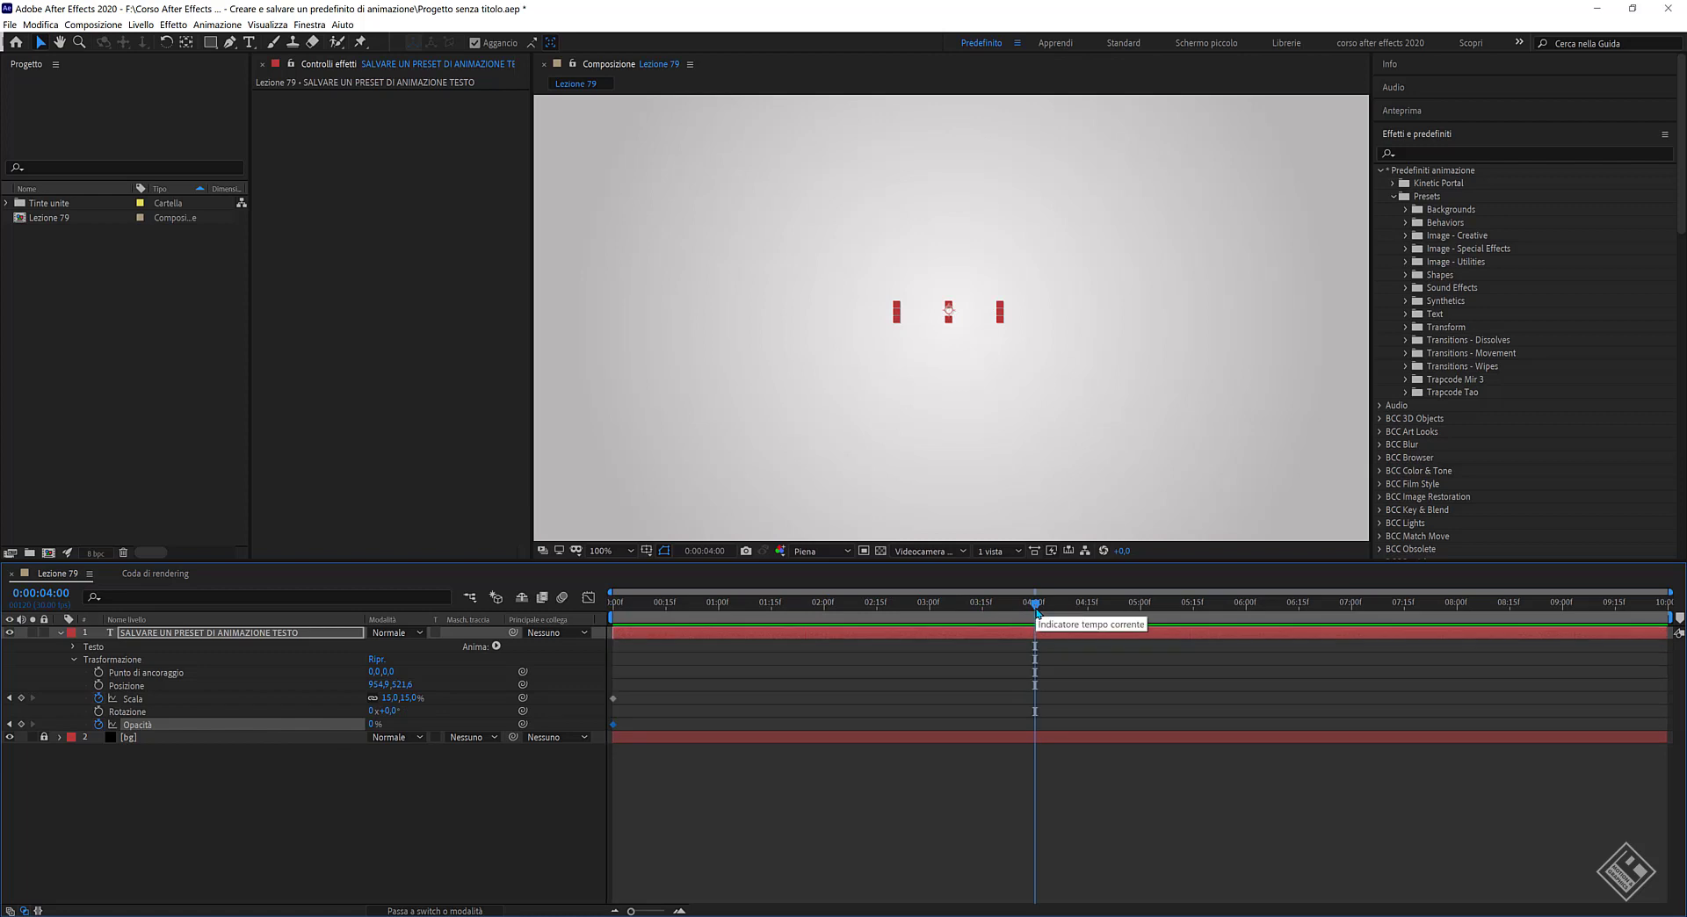
left_click(371, 727)
left_click_drag(370, 727, 458, 727)
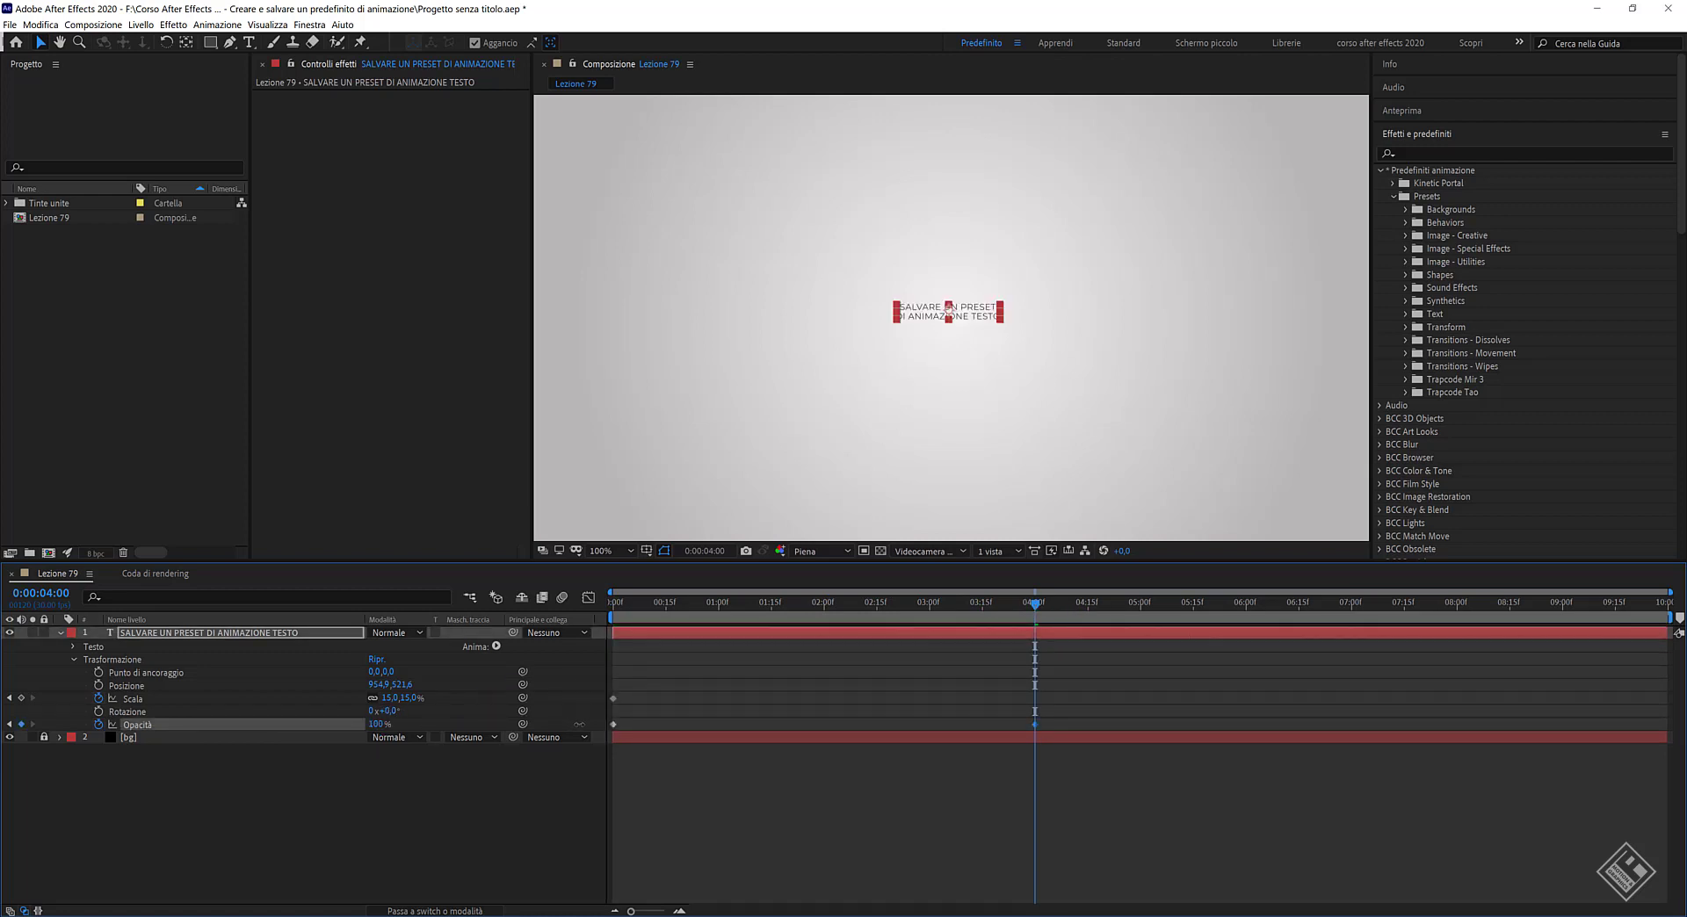
left_click(411, 698)
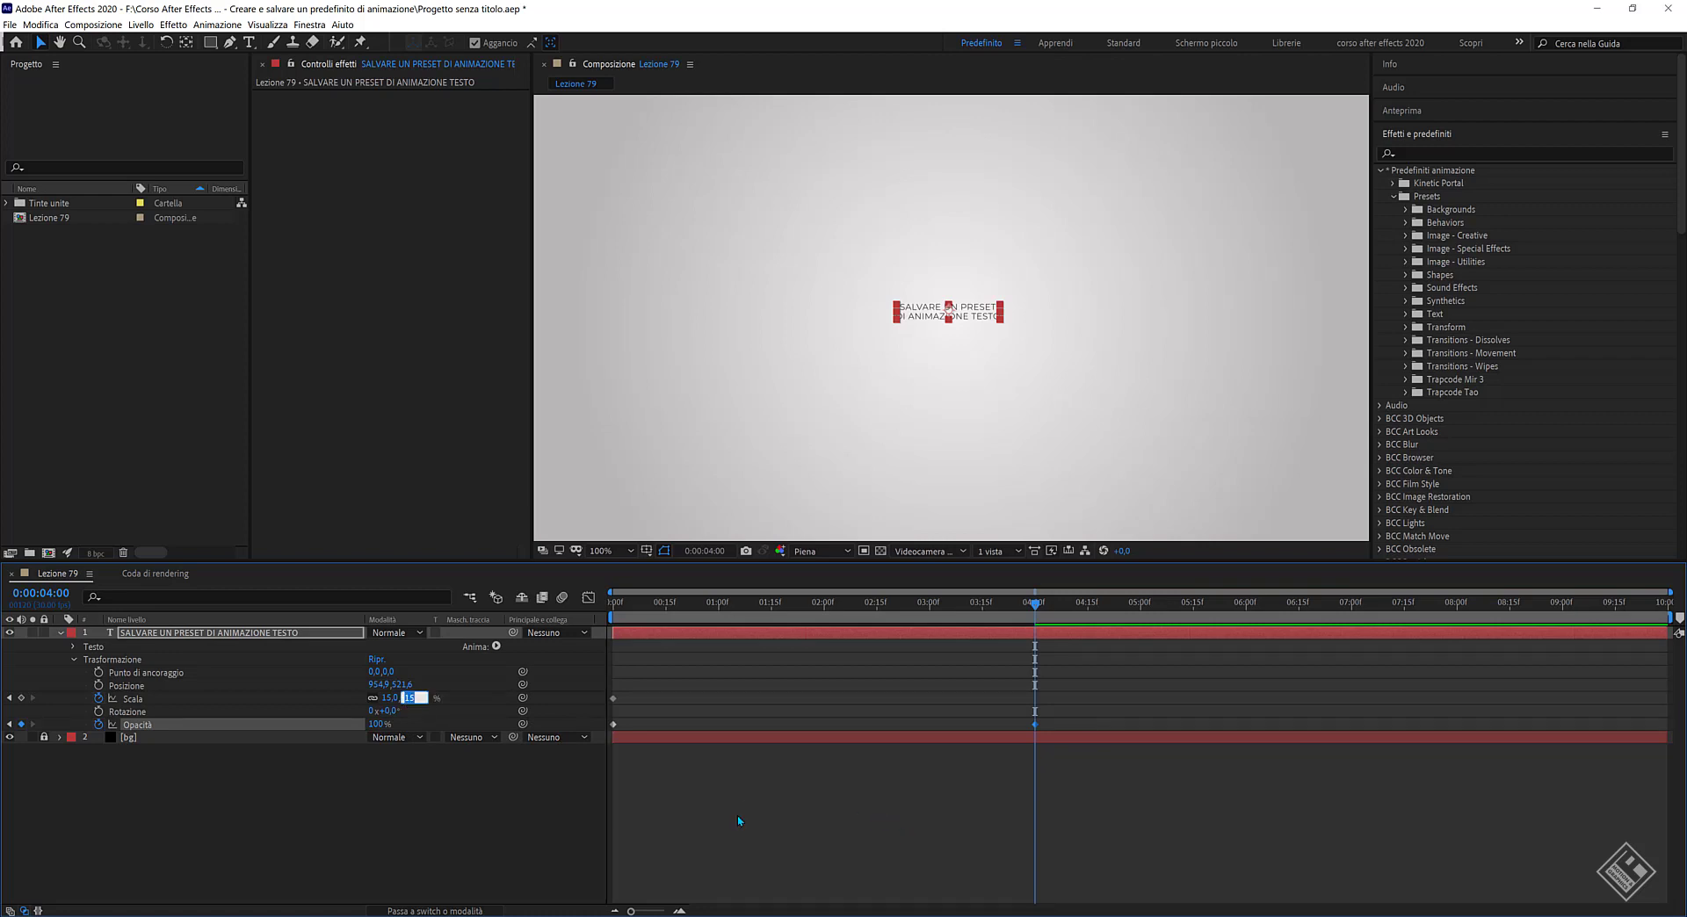
type("70")
key("Return")
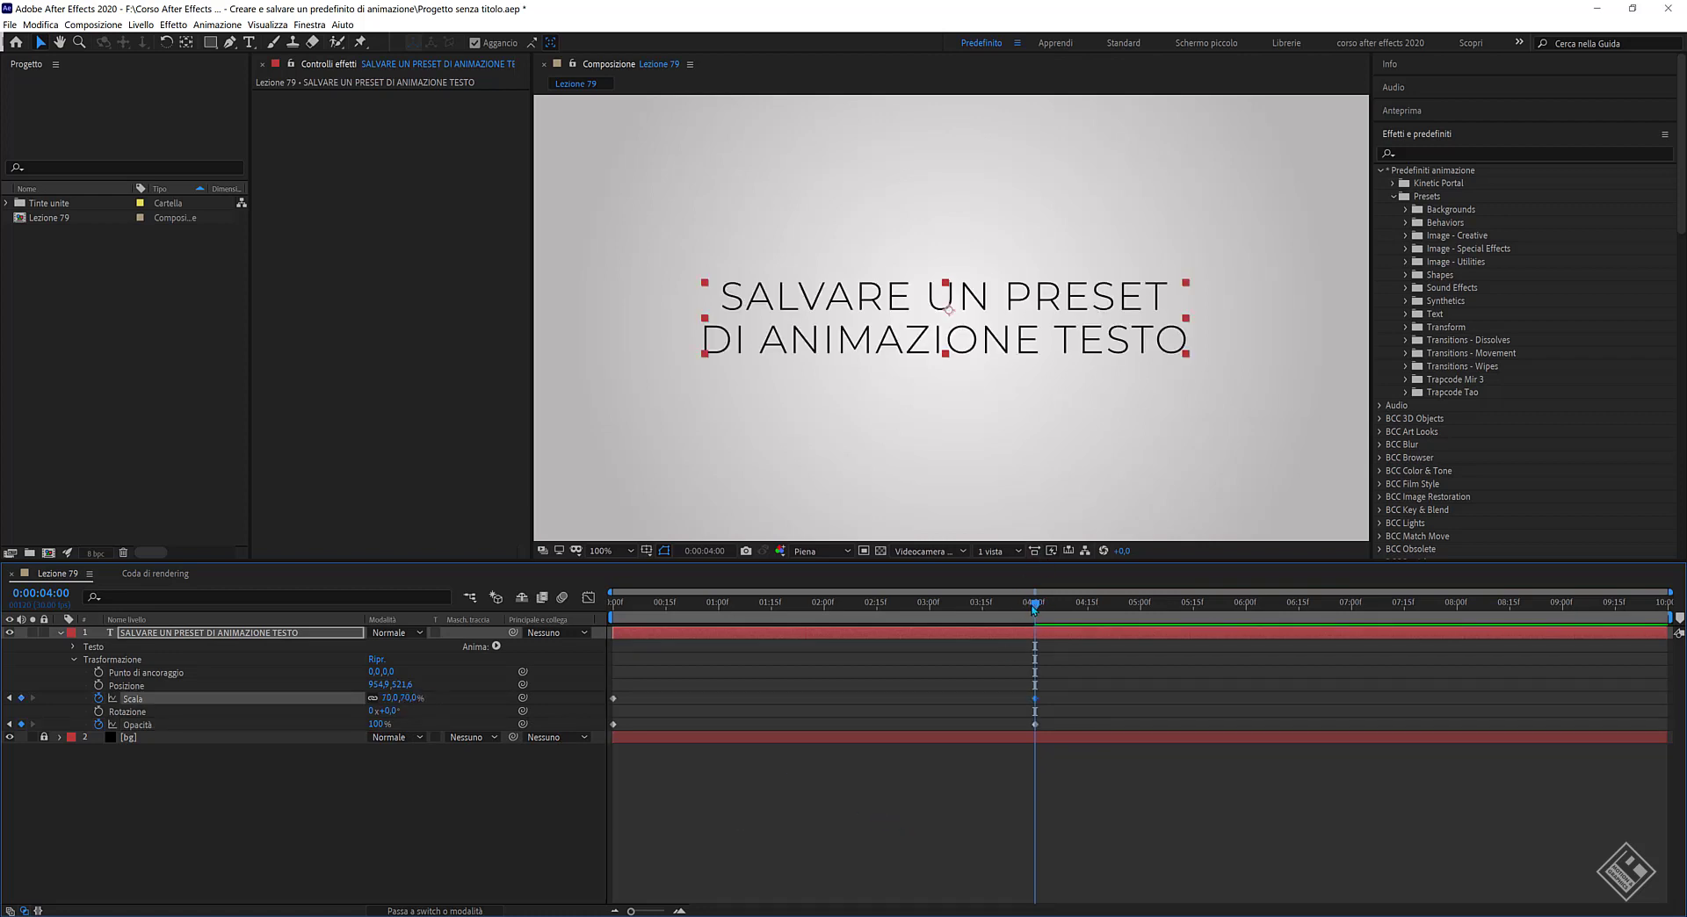
Scrub through the text animation and add an Opacity keyframe of 100% at 0:00:01:15.
left_click_drag(1033, 607, 700, 618)
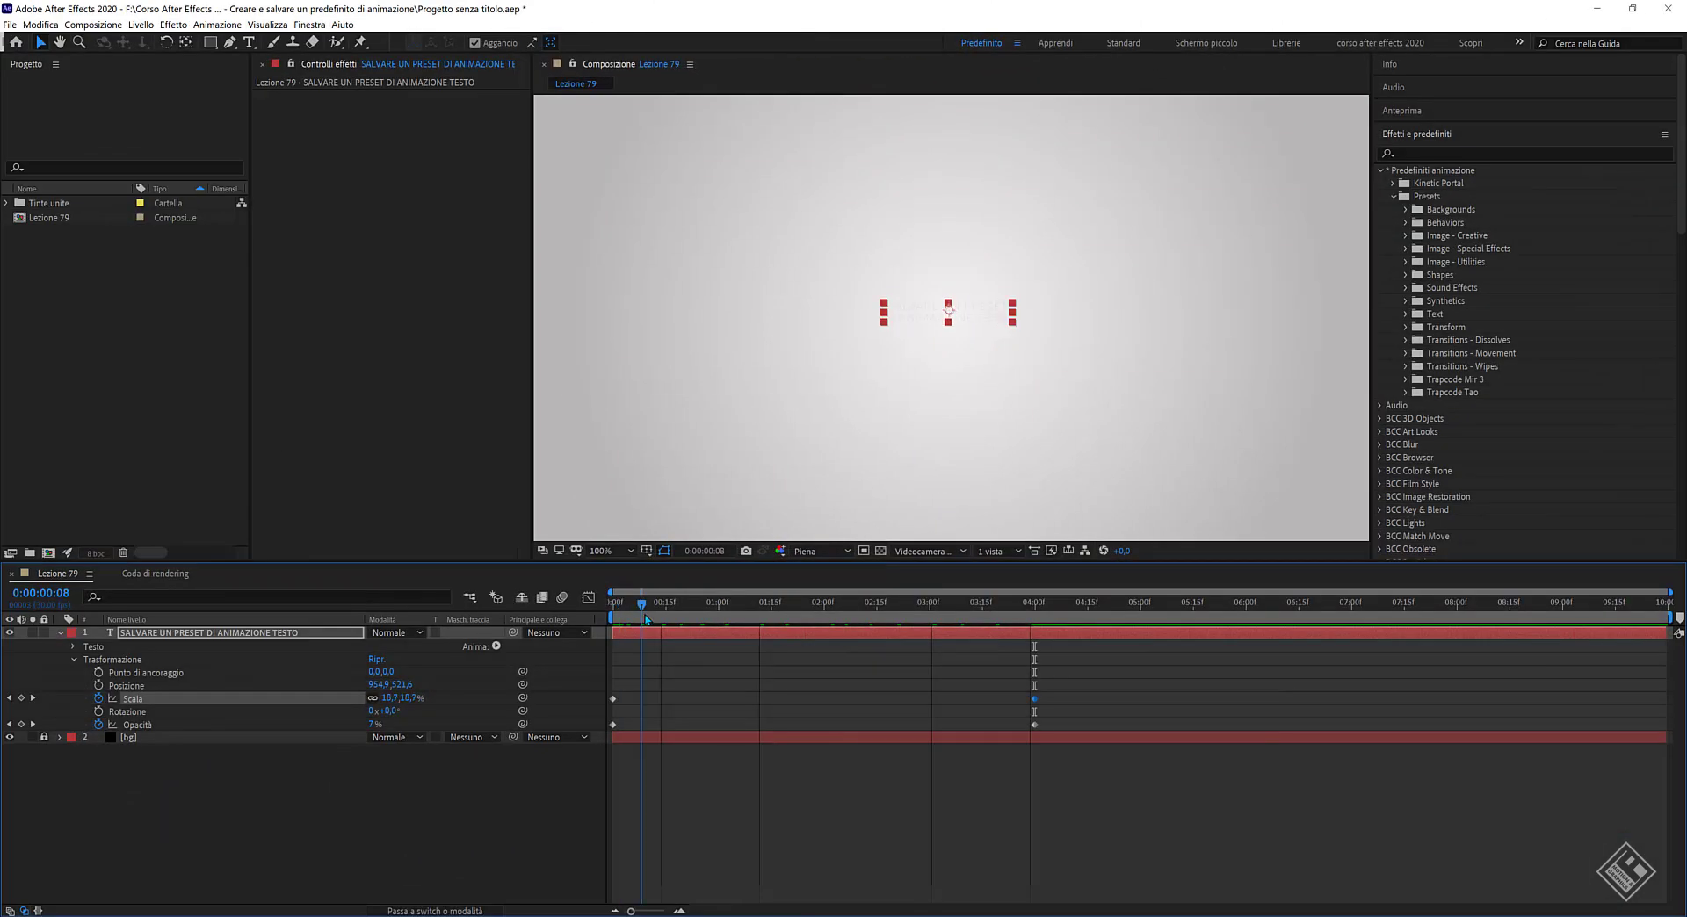
left_click_drag(641, 619, 822, 624)
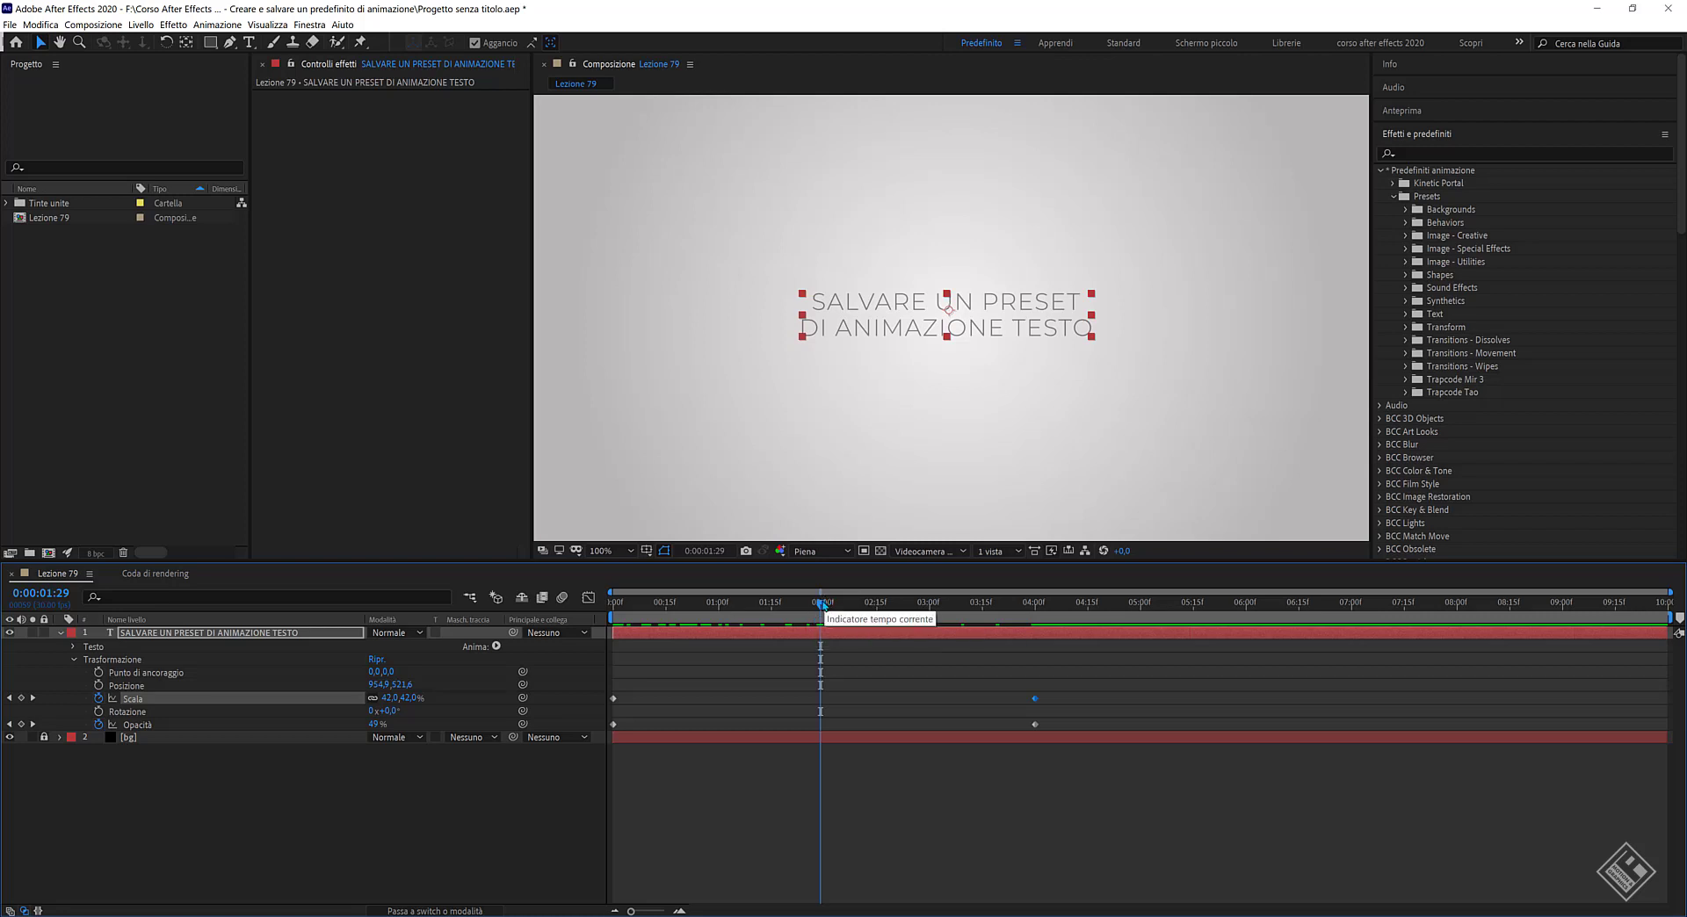
left_click_drag(817, 619, 775, 615)
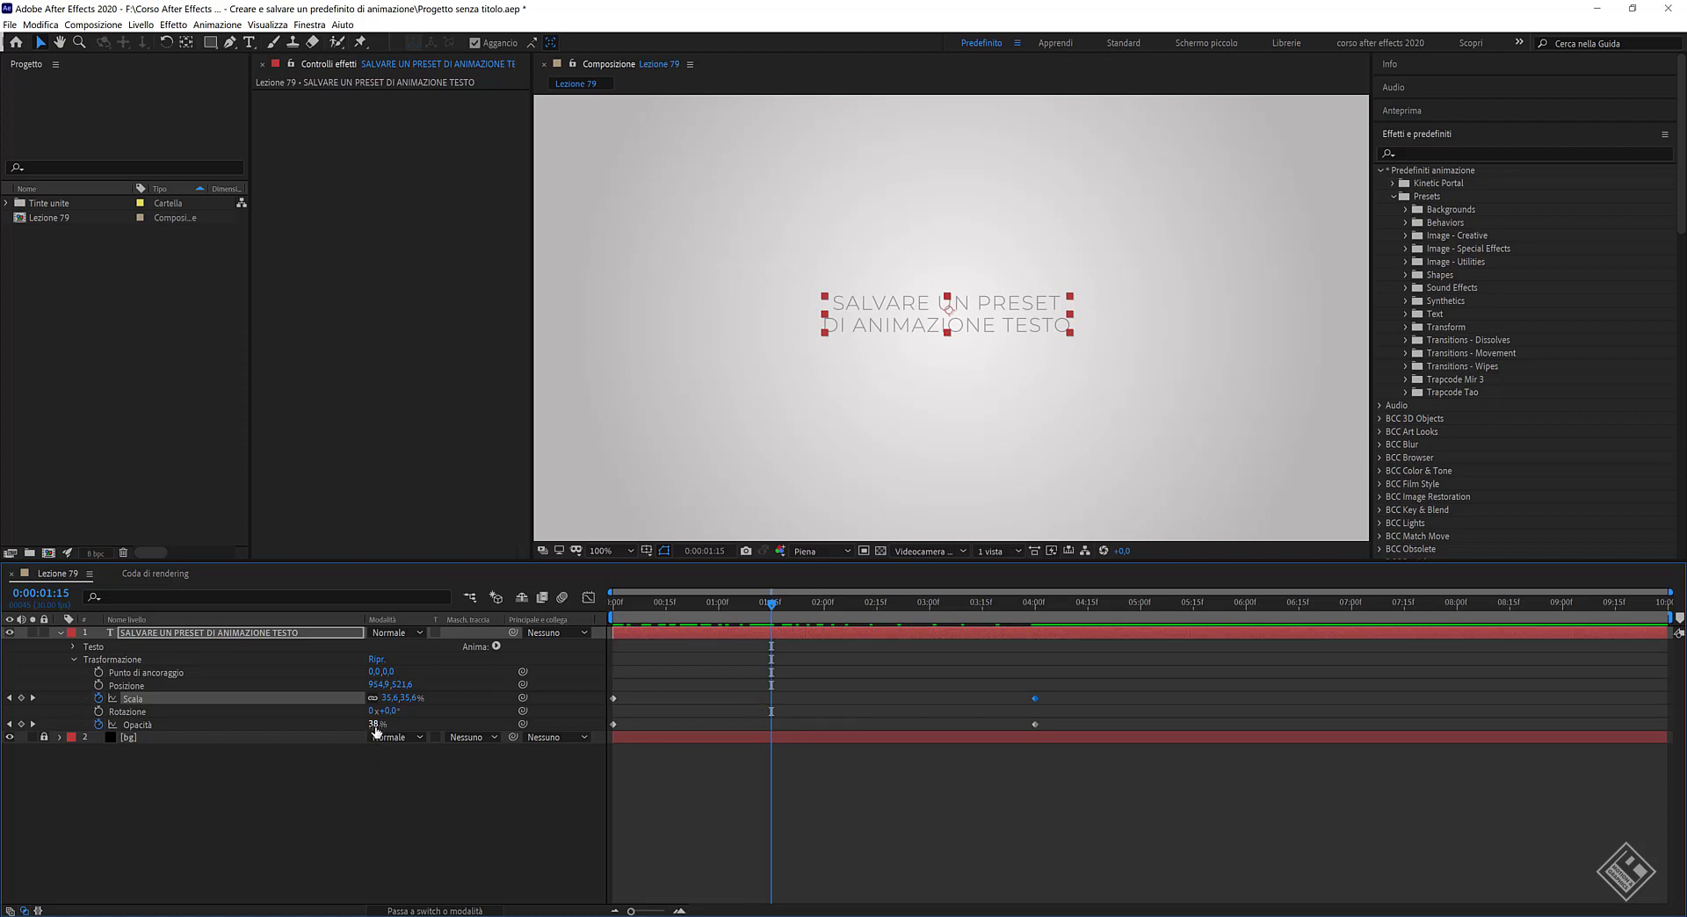
left_click_drag(374, 725, 725, 734)
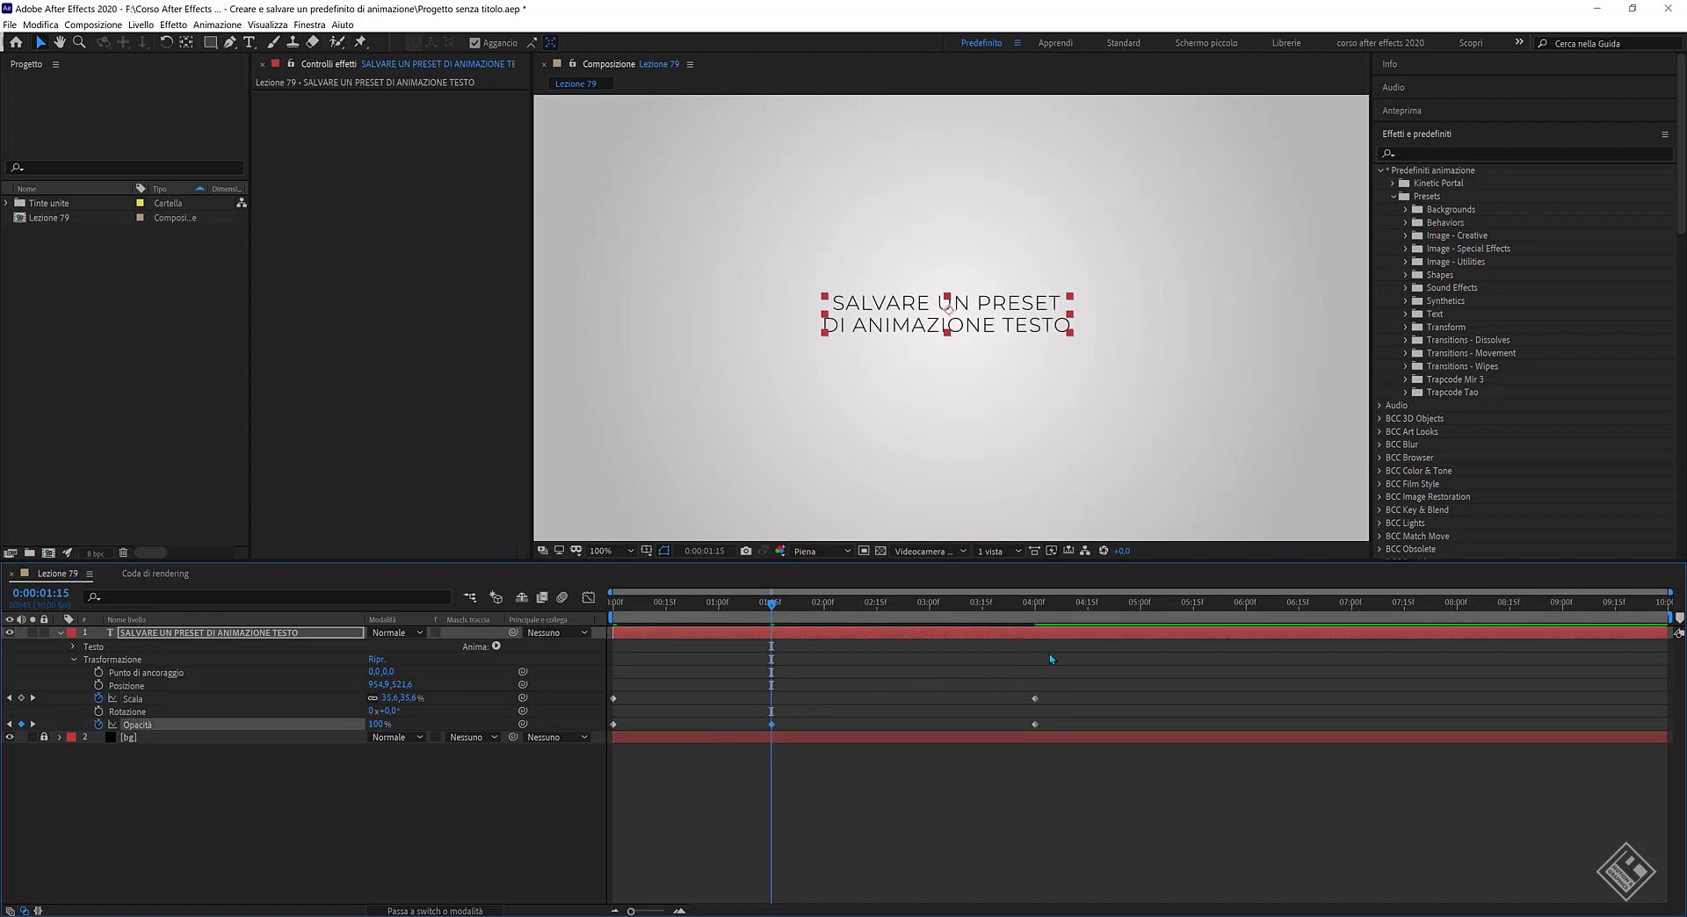
Apply Easy Ease to all Scale and Opacity keyframes of the text layer and preview the animation.
left_click_drag(1077, 666, 590, 751)
key("F9")
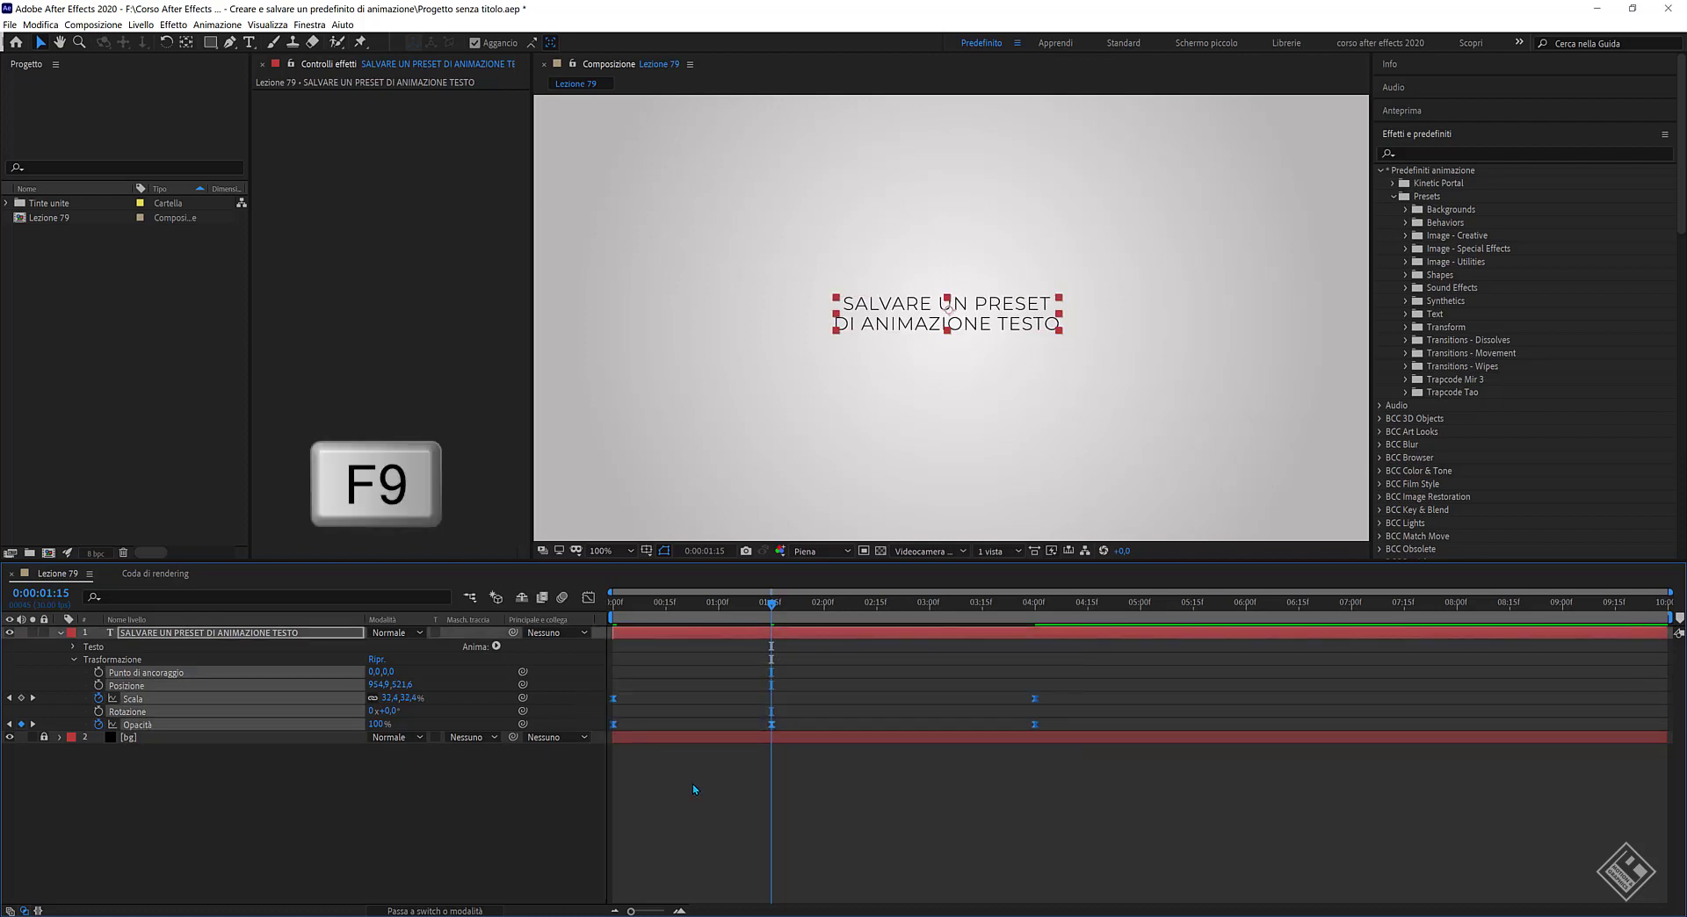
left_click(522, 787)
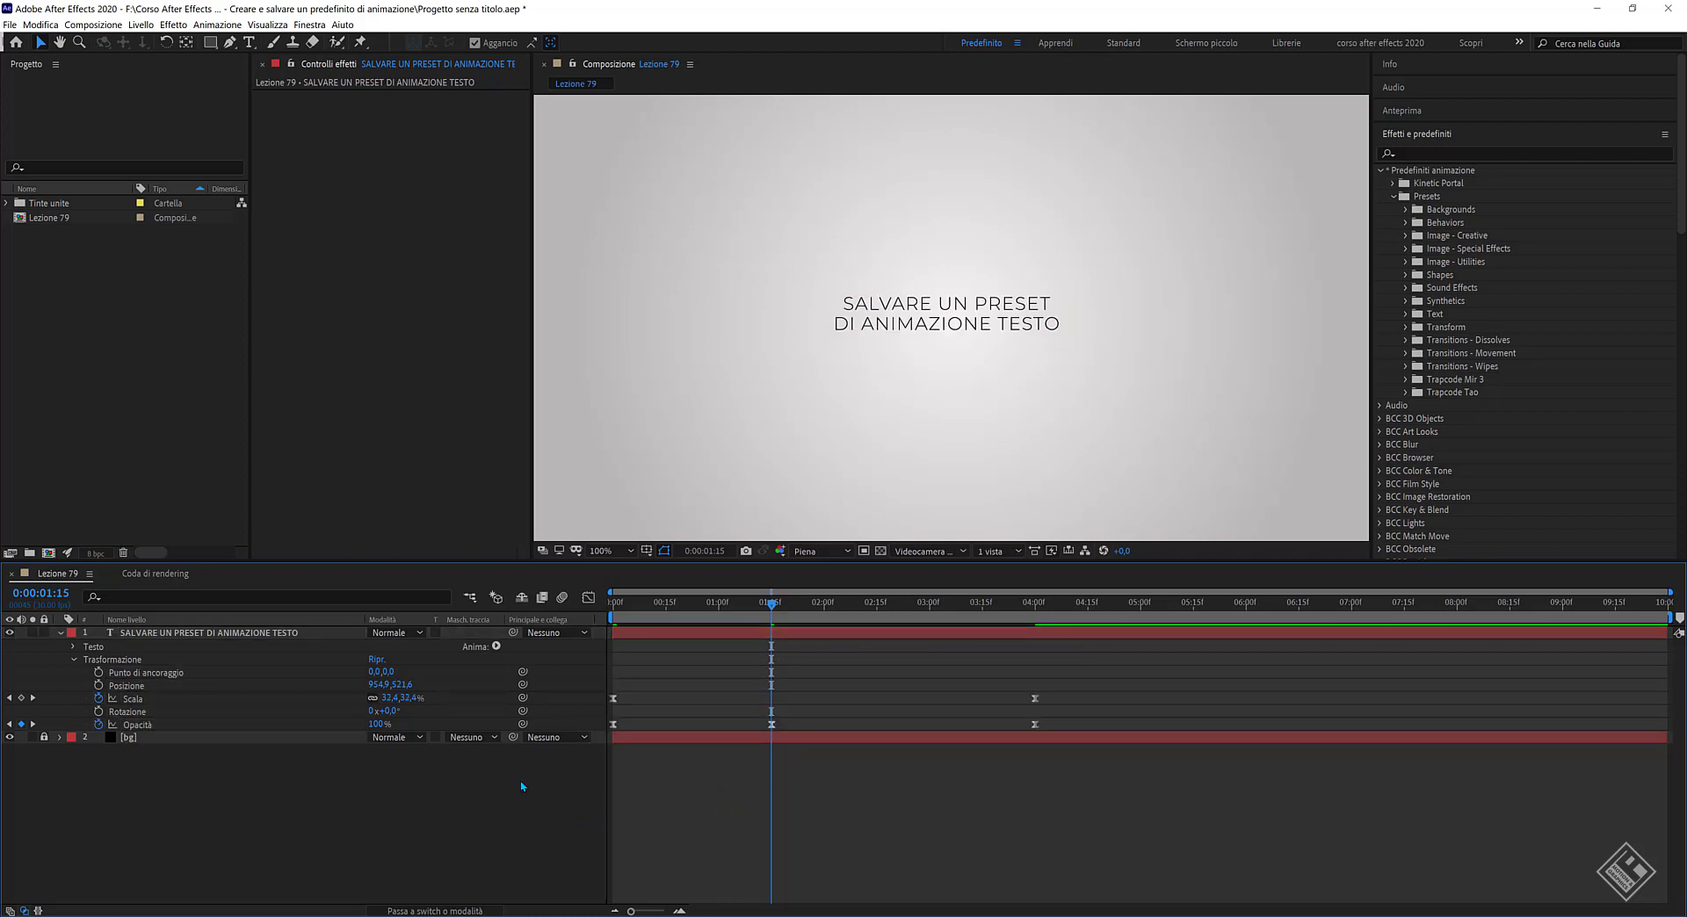
key("space")
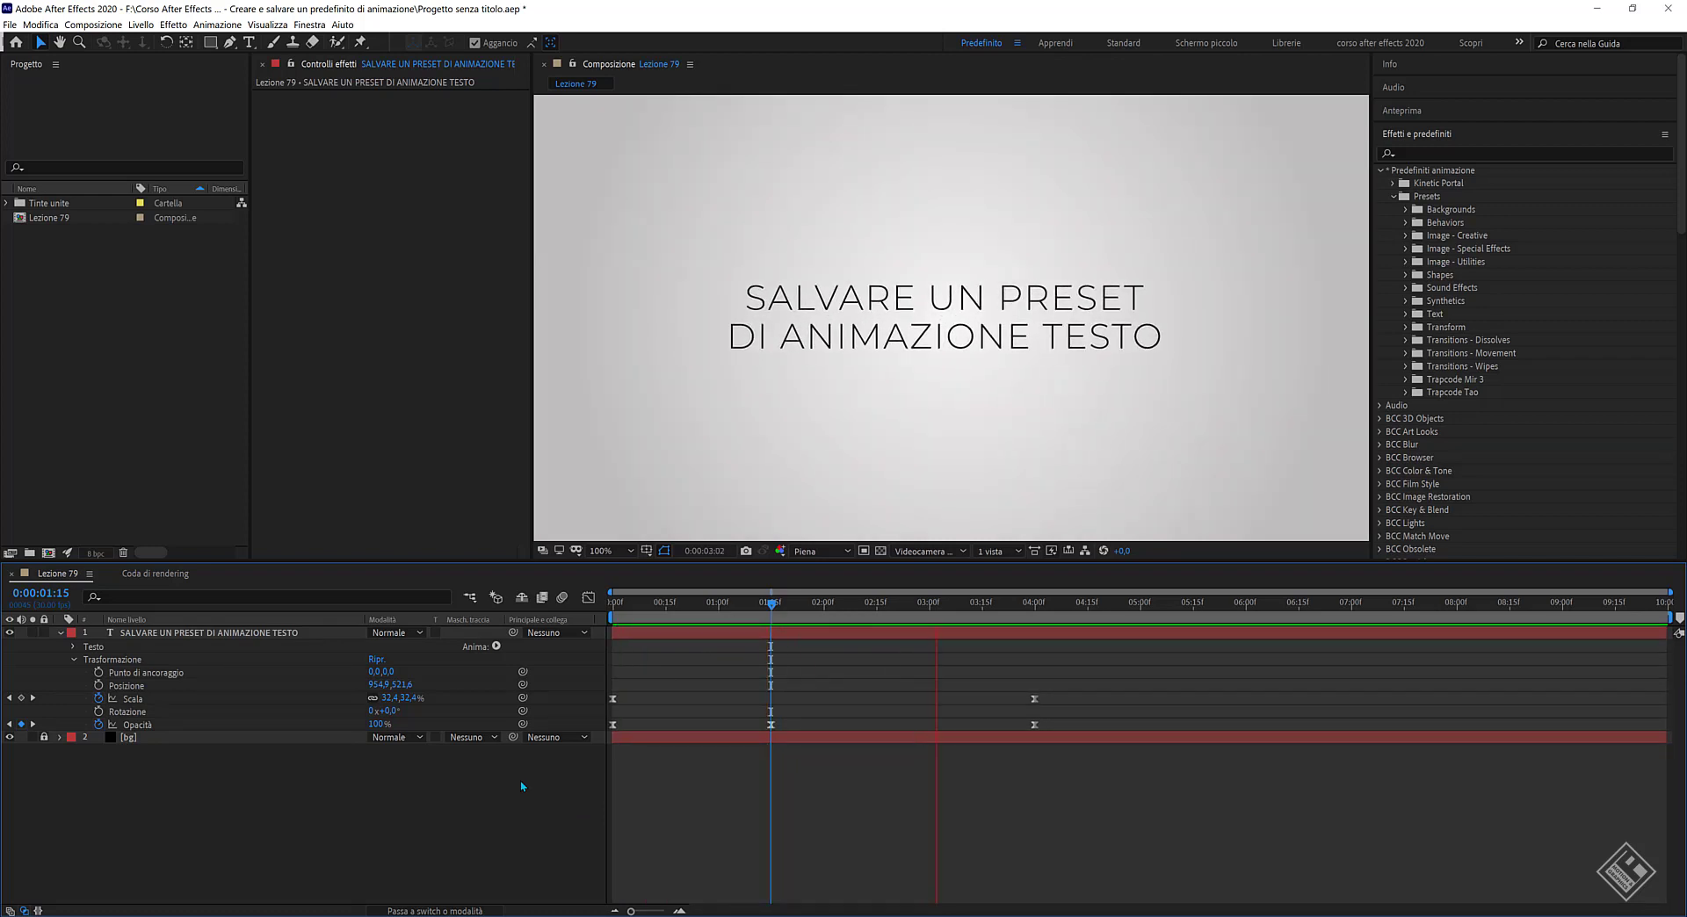
key("space")
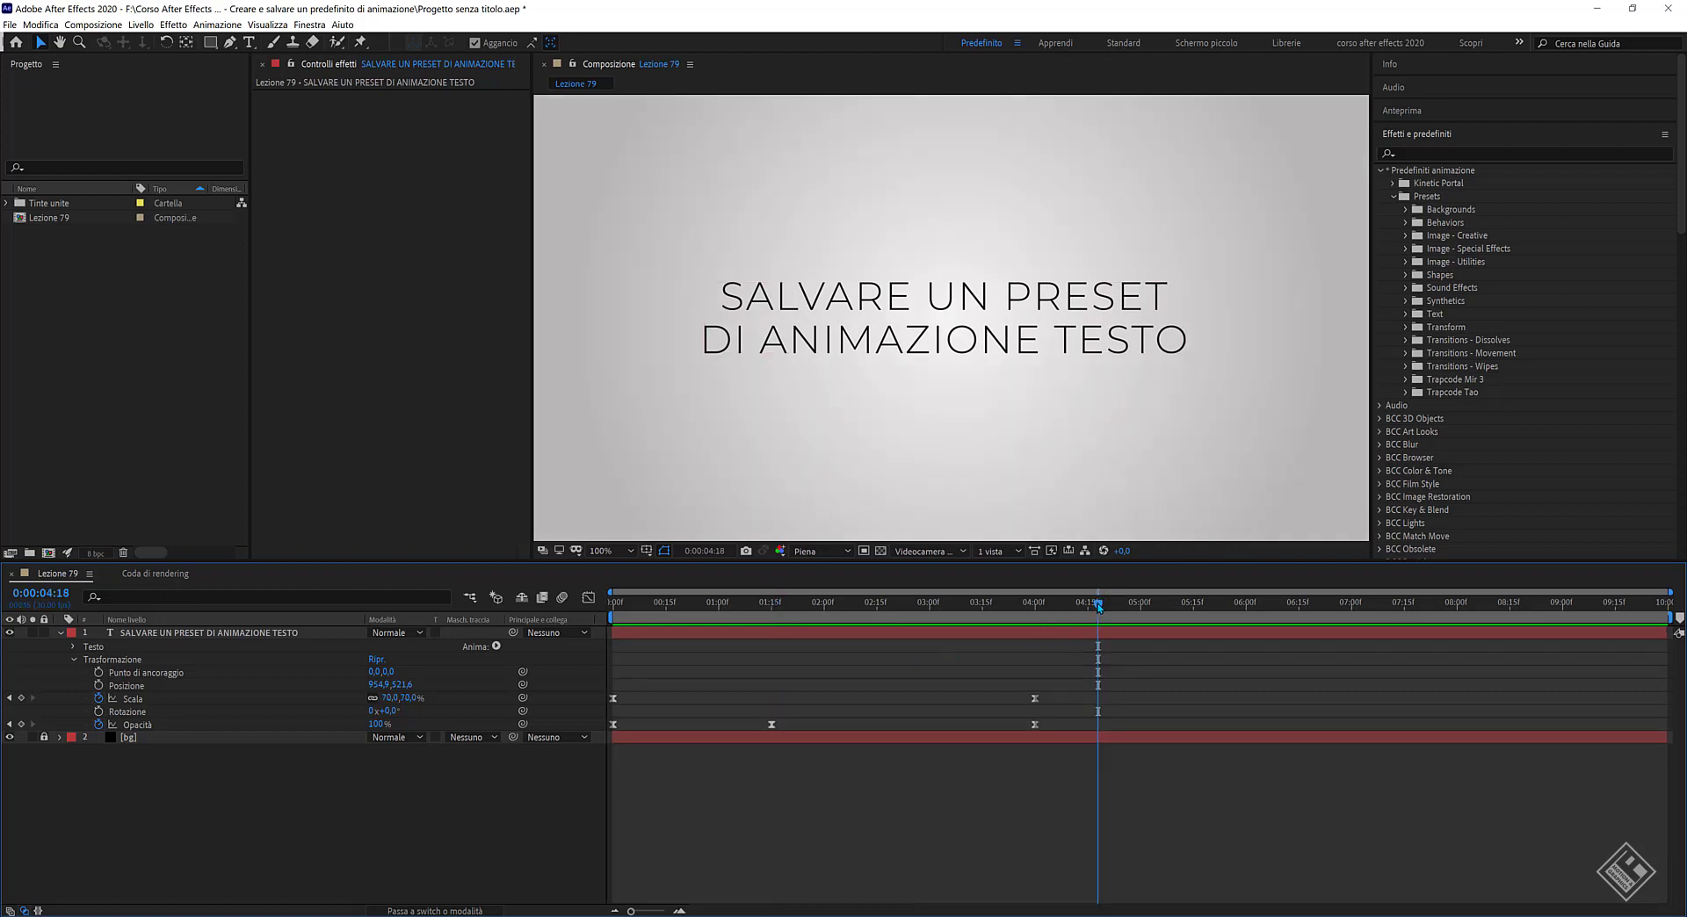
left_click_drag(1098, 606, 896, 607)
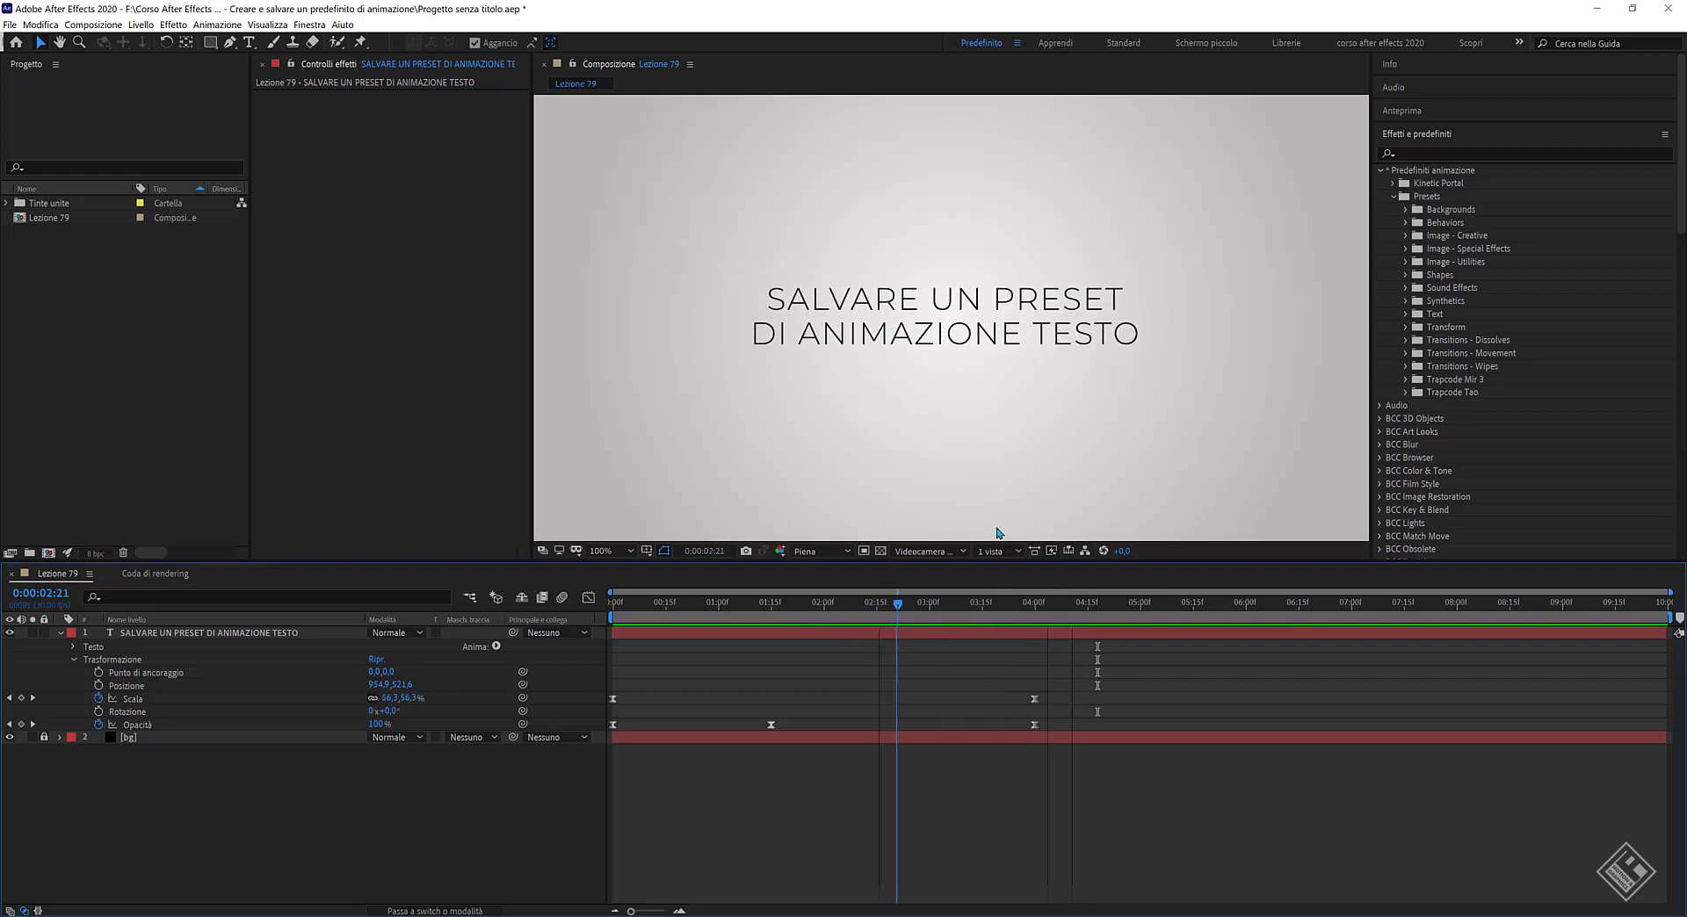
left_click(838, 351)
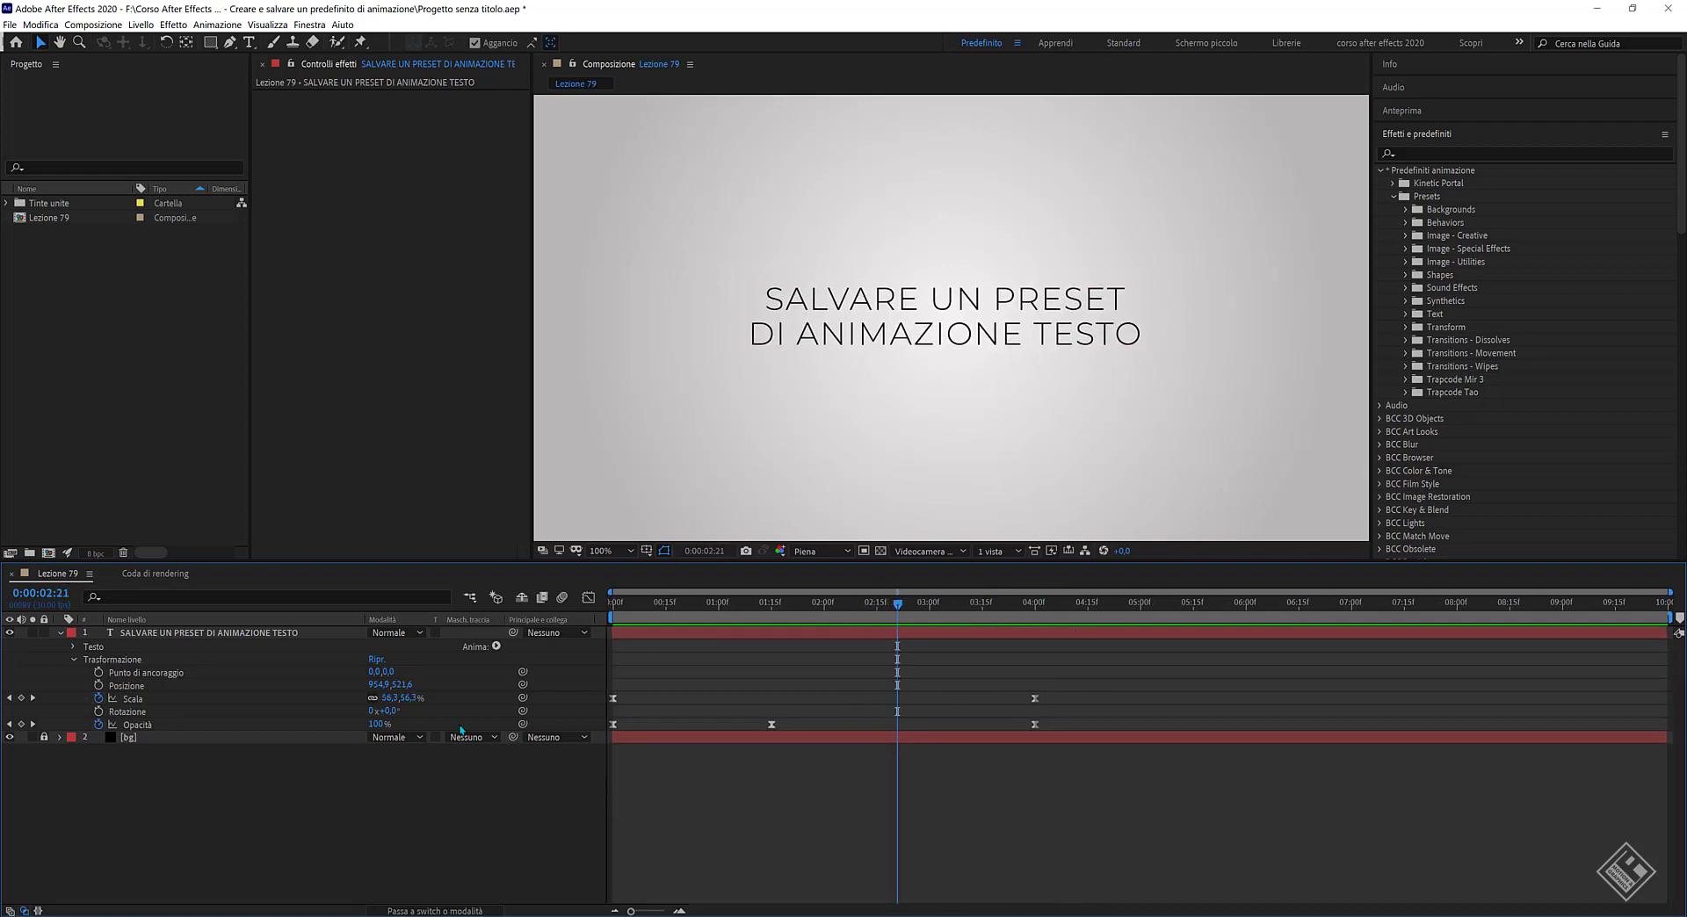
Collapse the text layer's transform properties and add a Spaziatura text animator to the layer.
left_click(74, 660)
left_click(511, 727)
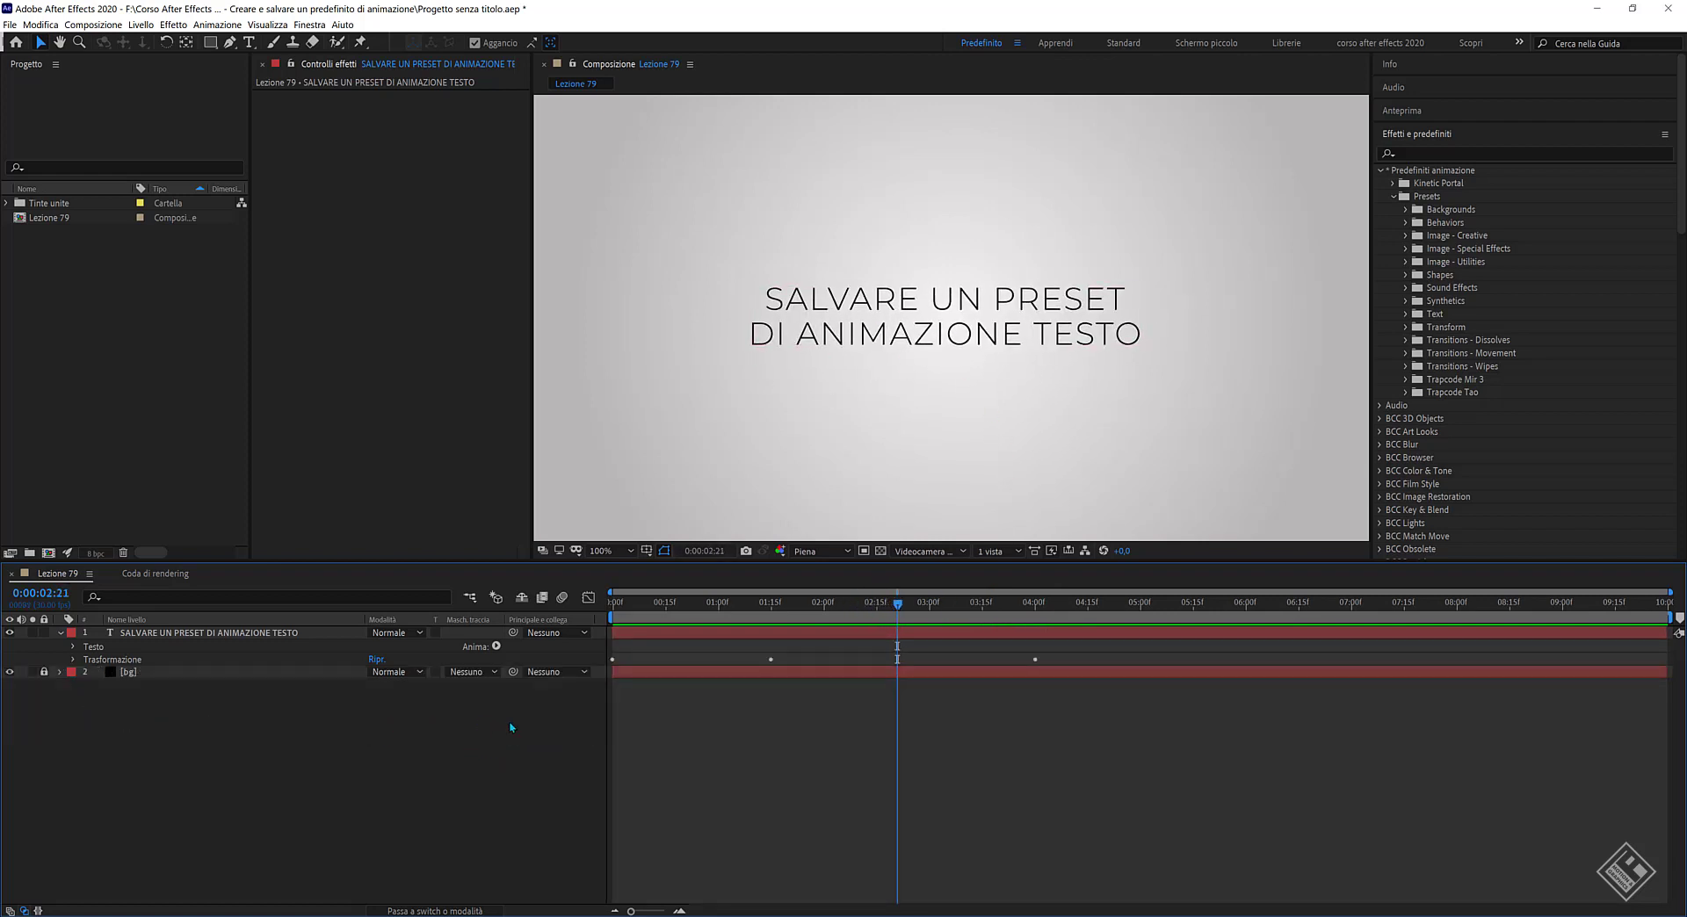
left_click(448, 655)
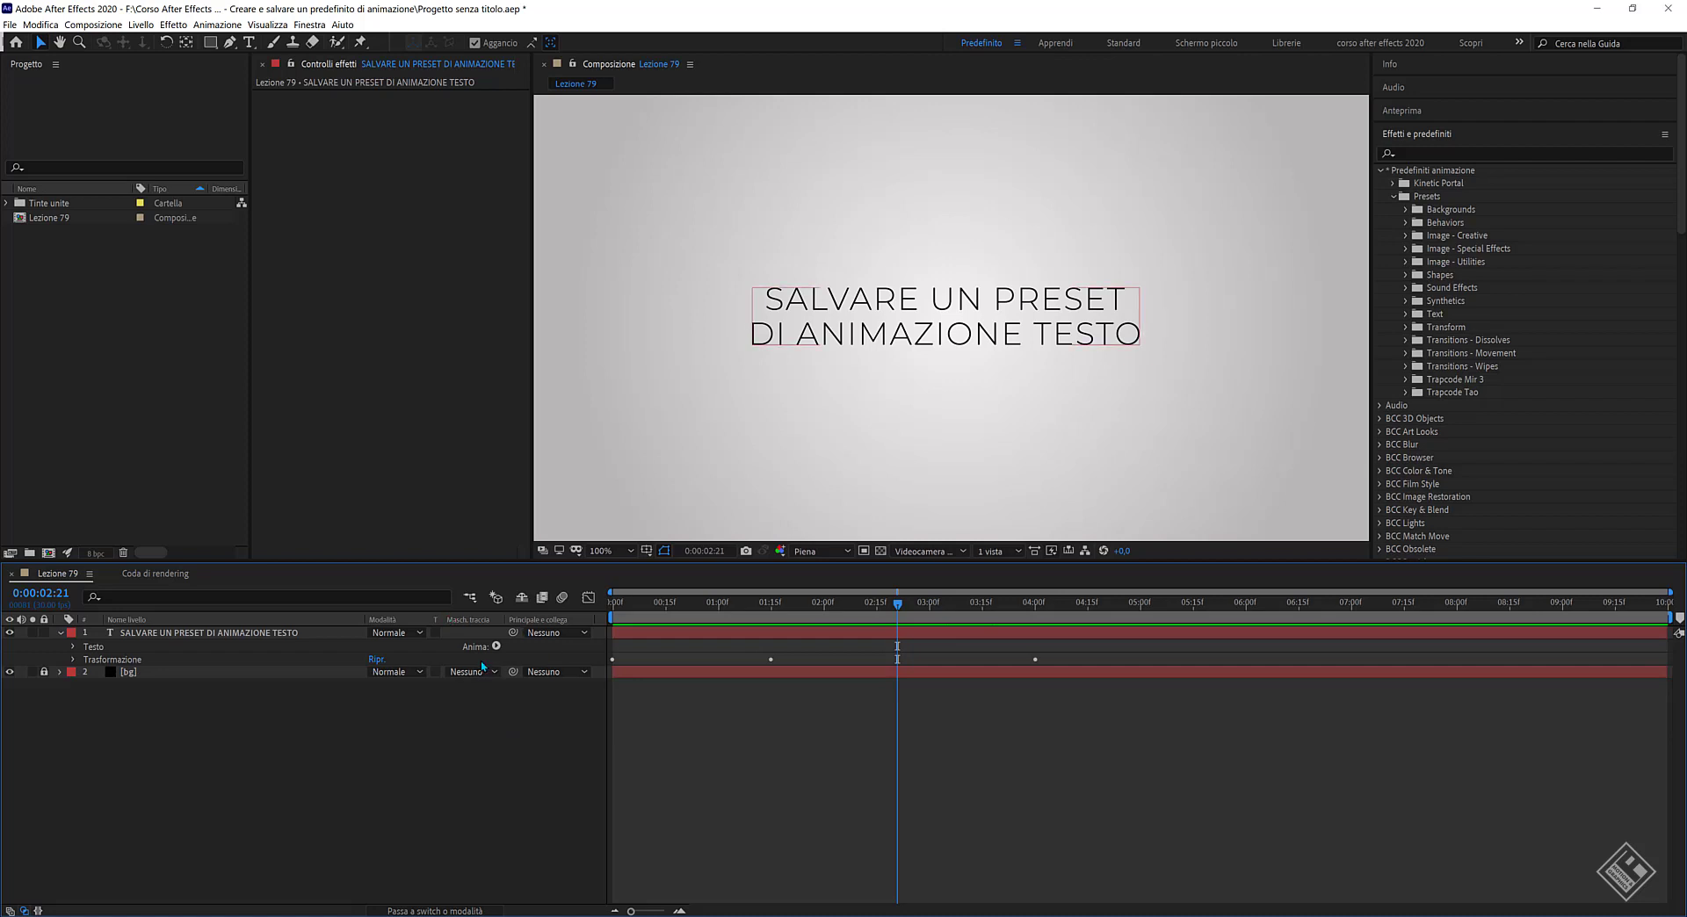
left_click(87, 651)
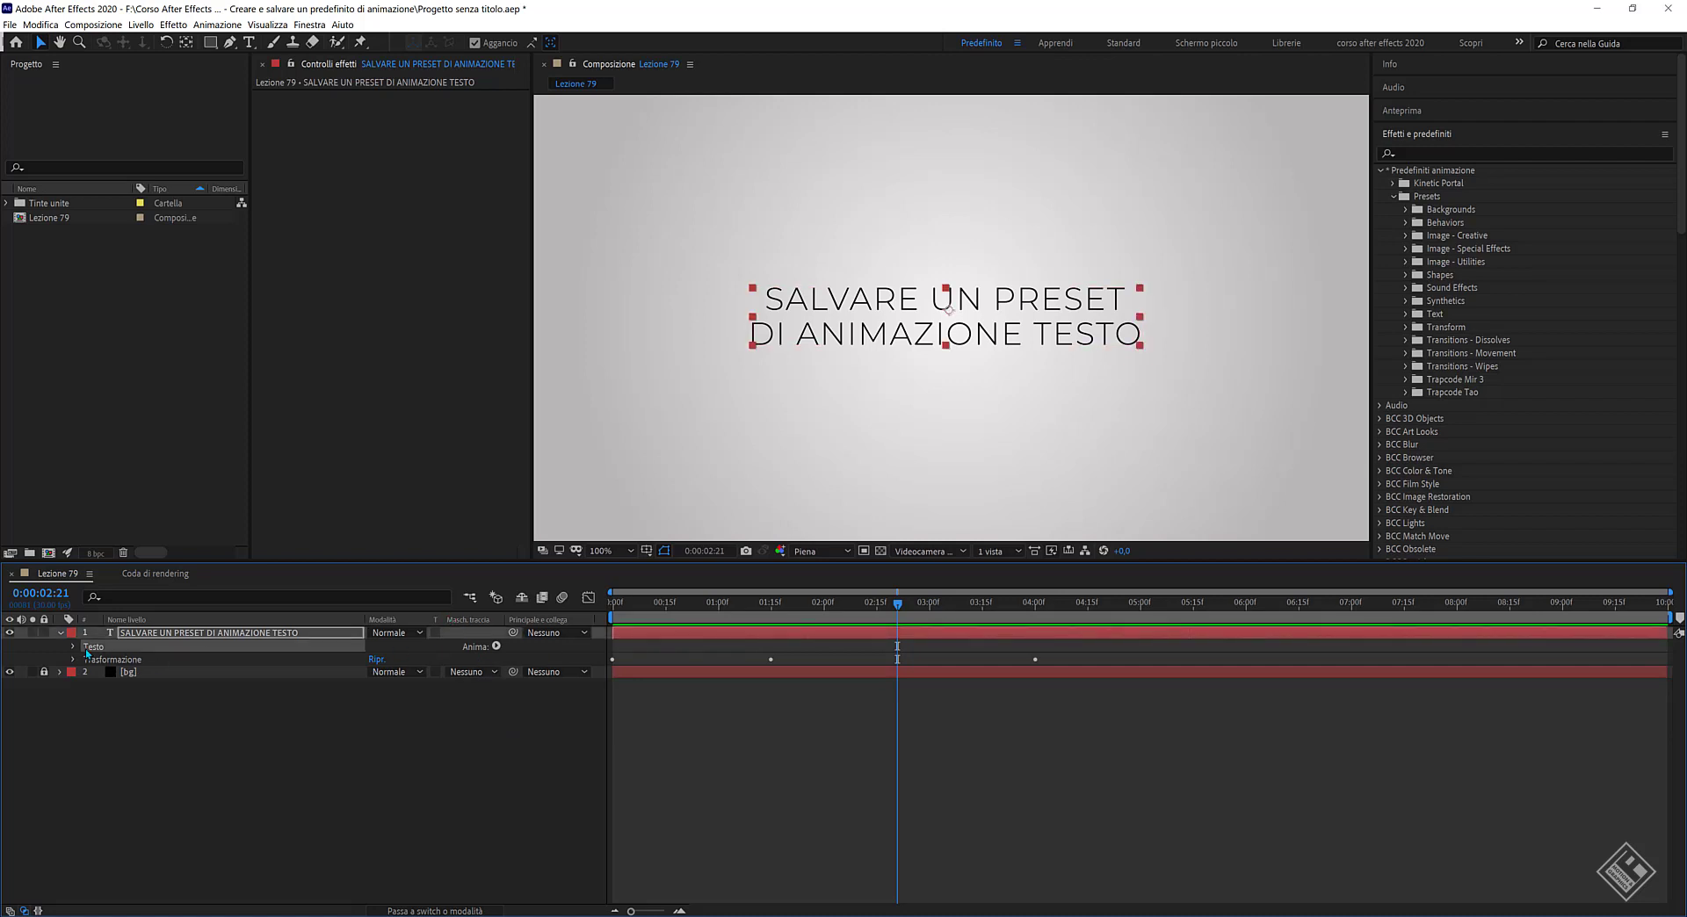
left_click(496, 646)
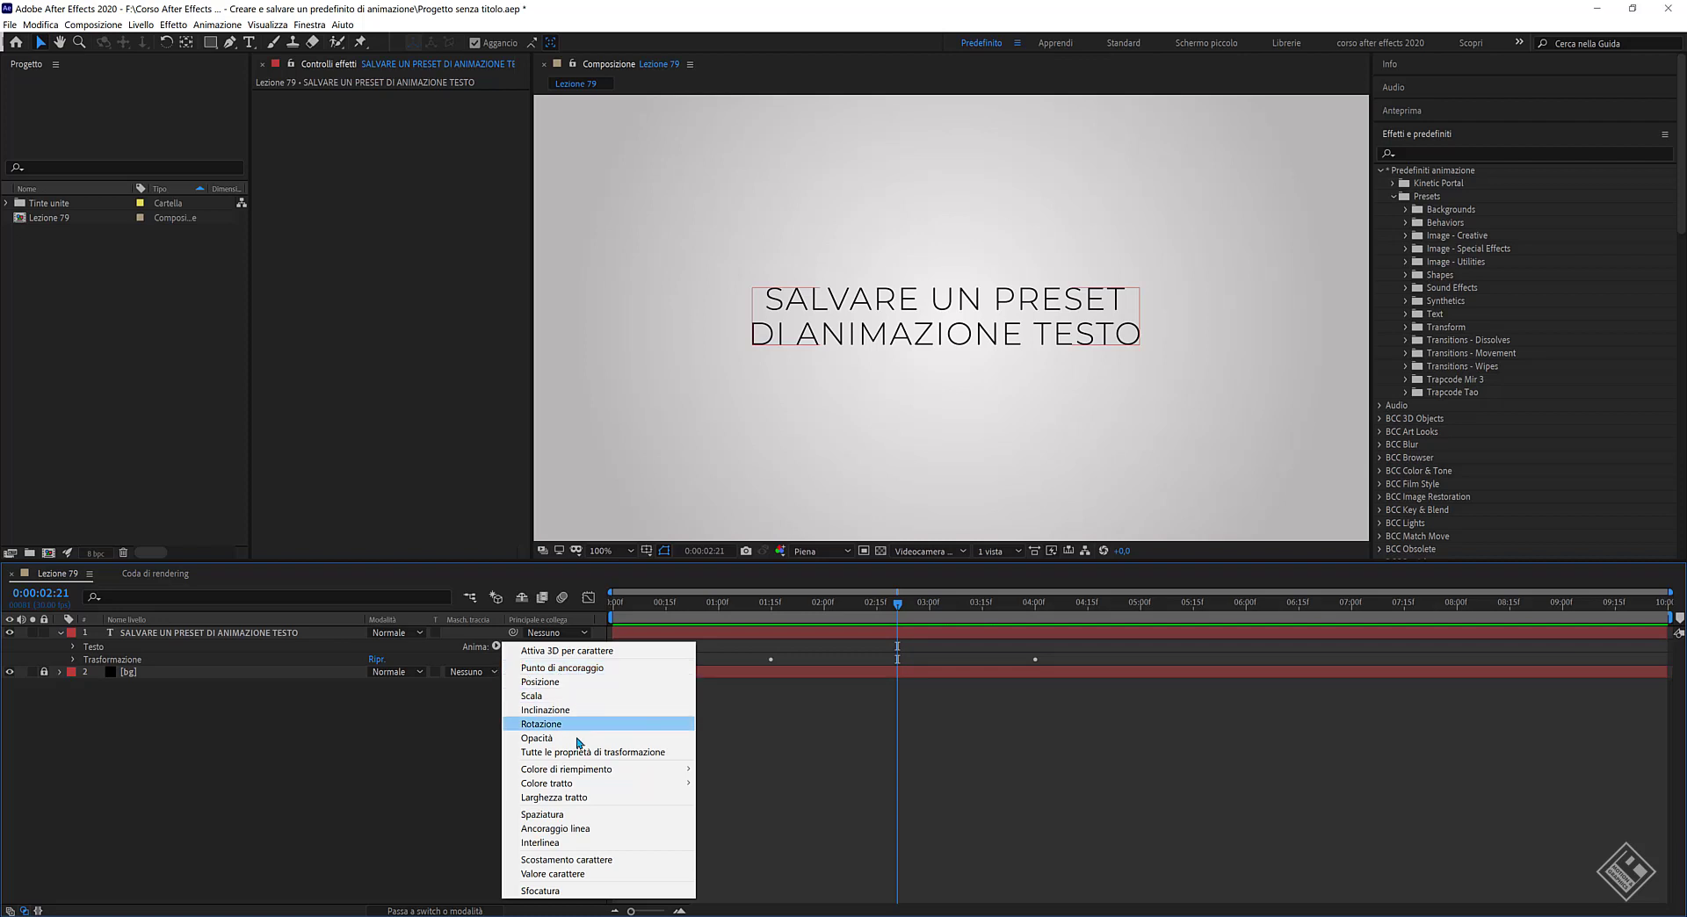
left_click(550, 812)
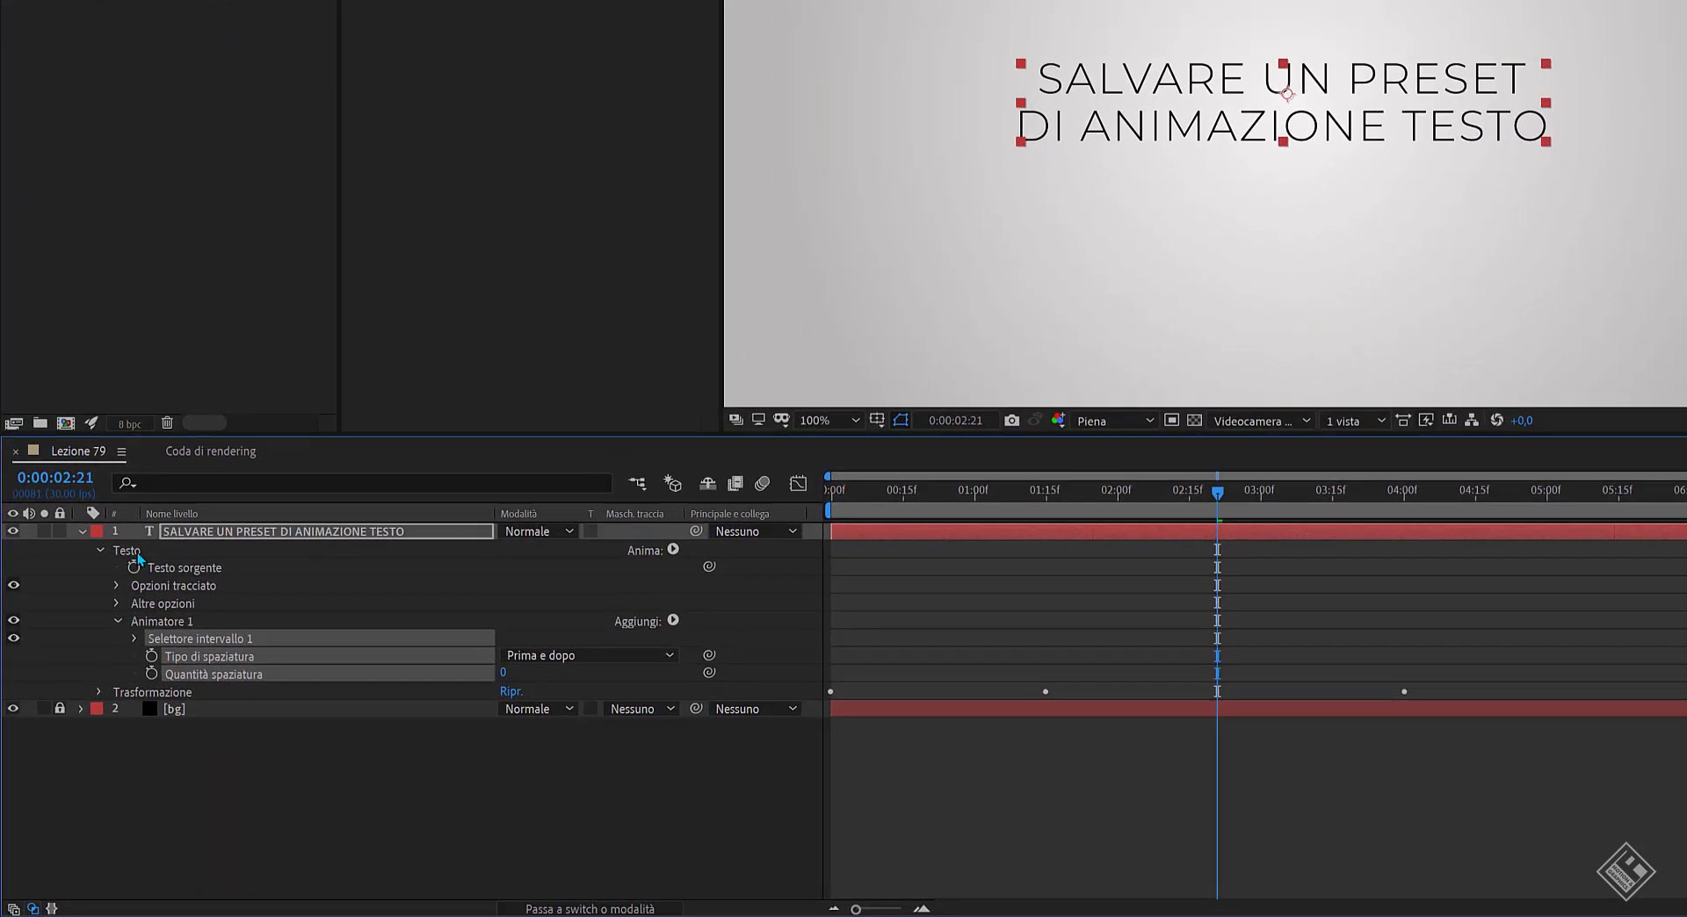
Rename the new text animator as "spaziatura".
left_click(167, 615)
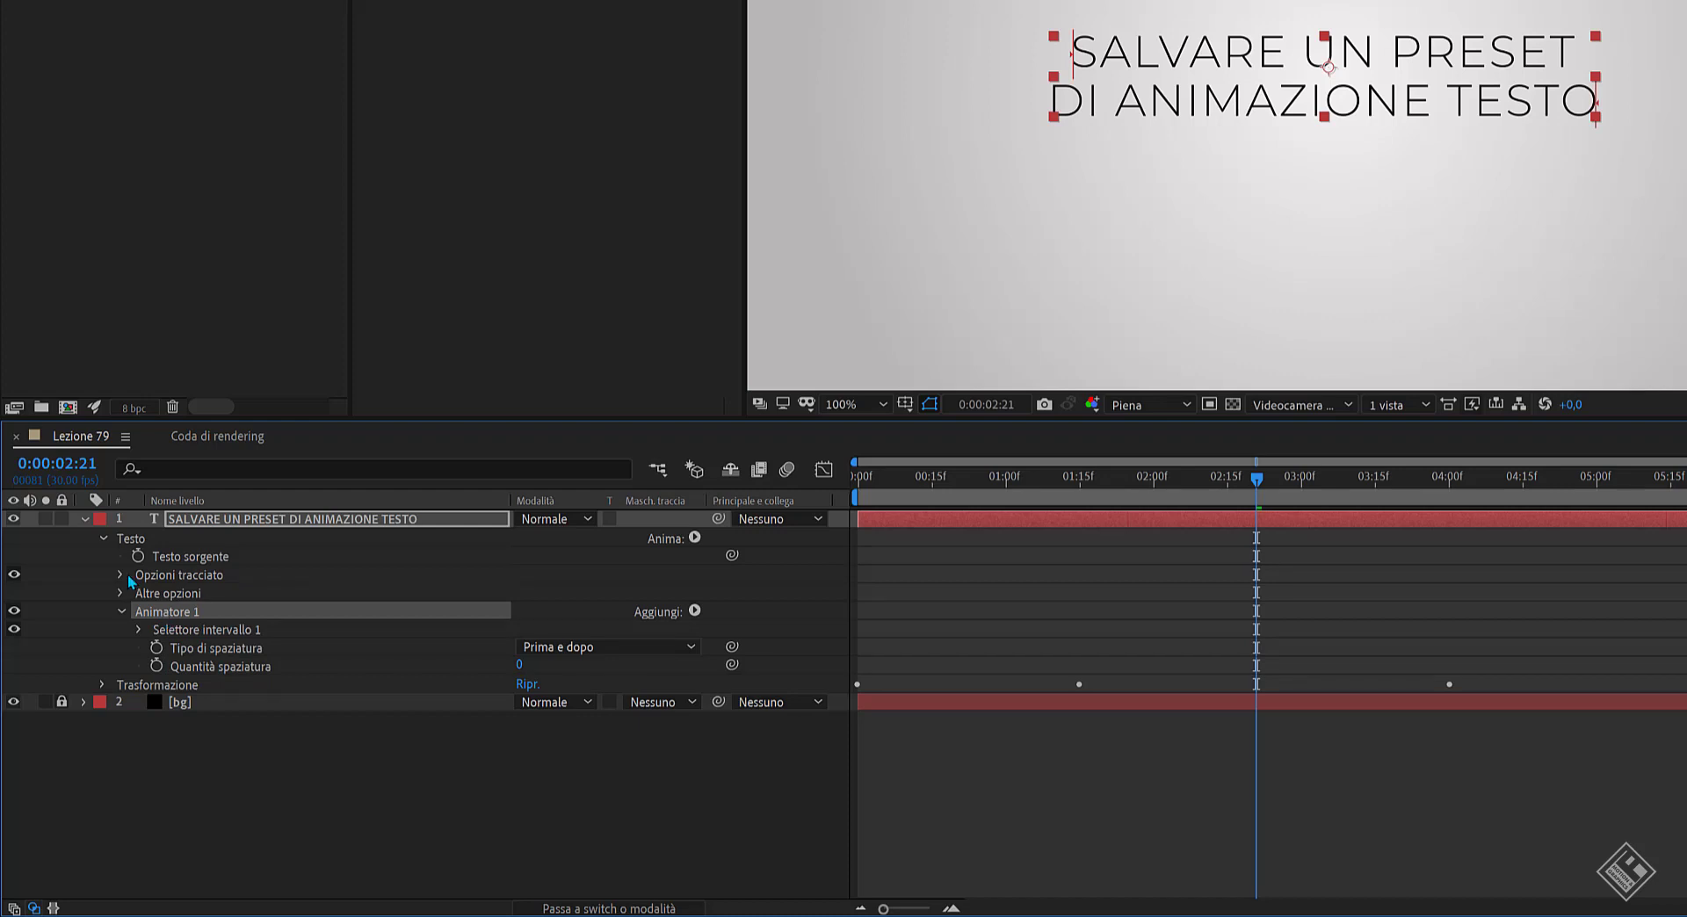
key("Return")
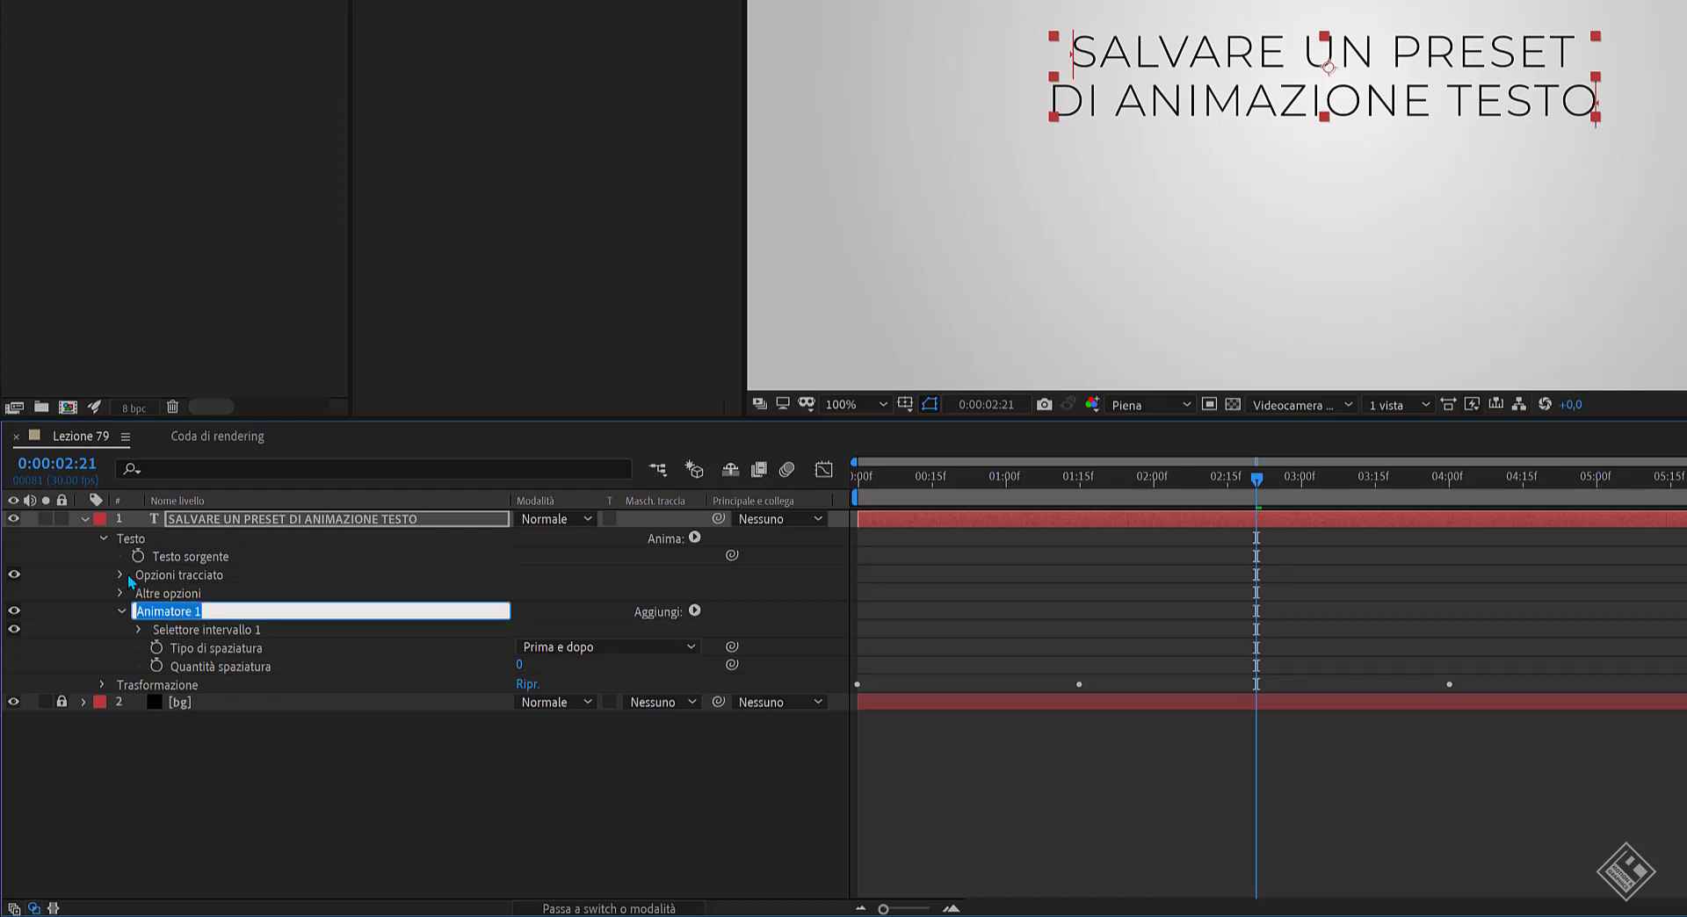
type("spaziatura")
key("Return")
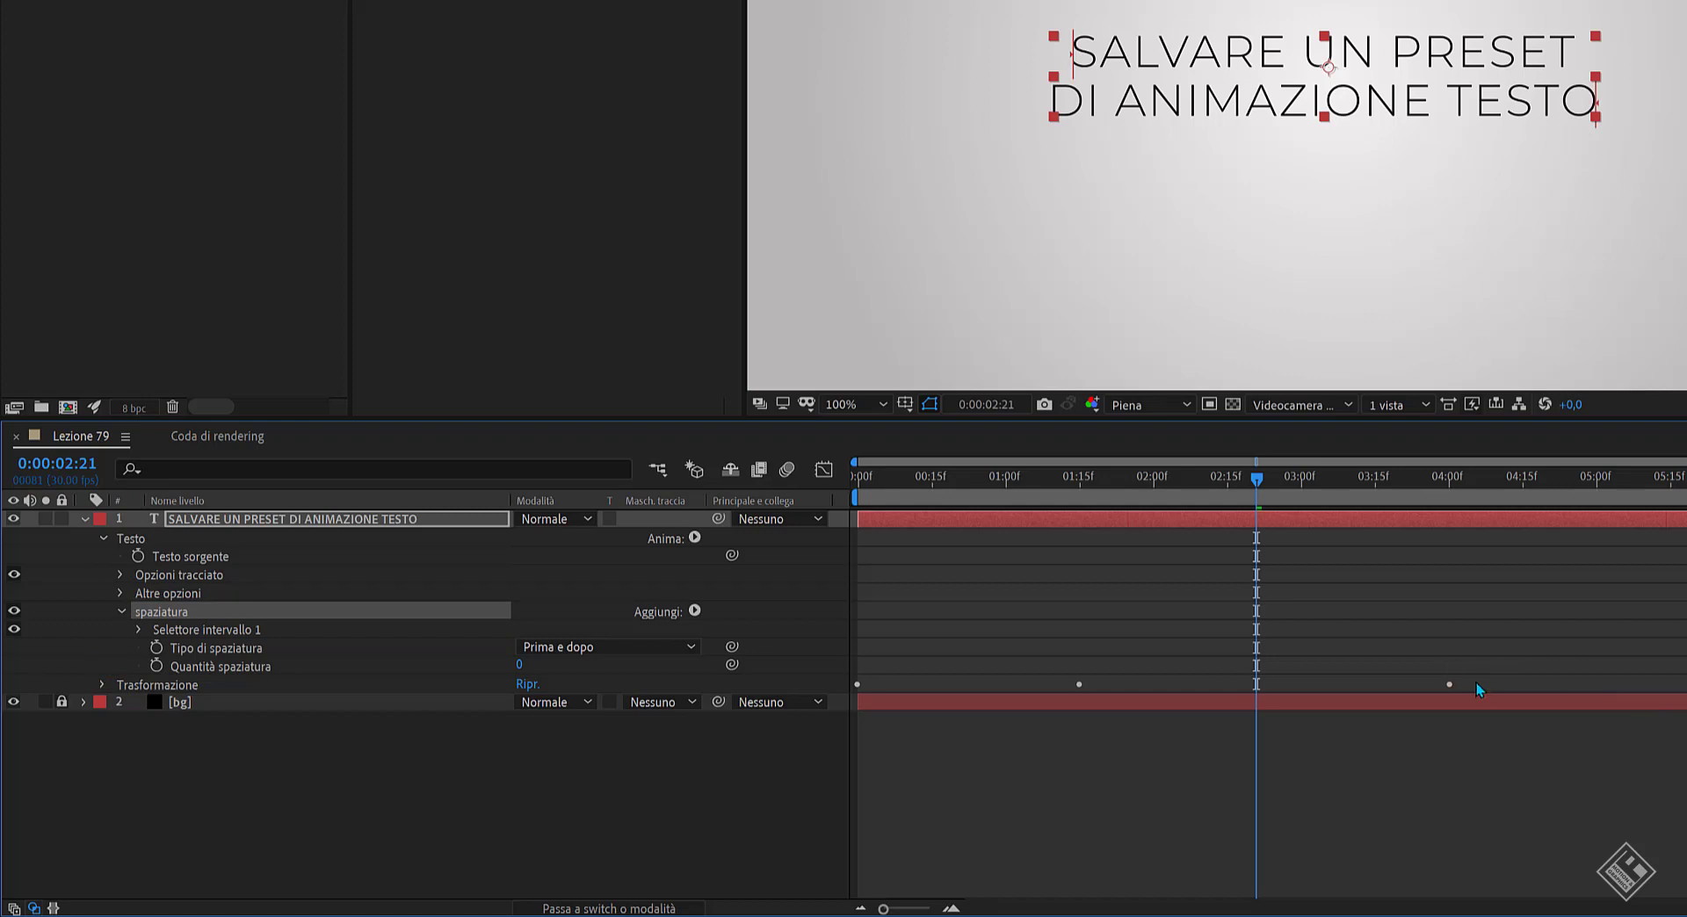
Keyframe the spaziatura animator's Quantità spaziatura at 30 at 0:00:04:00 and at 0 at 0:00:00:00.
left_click_drag(1258, 480, 1452, 492)
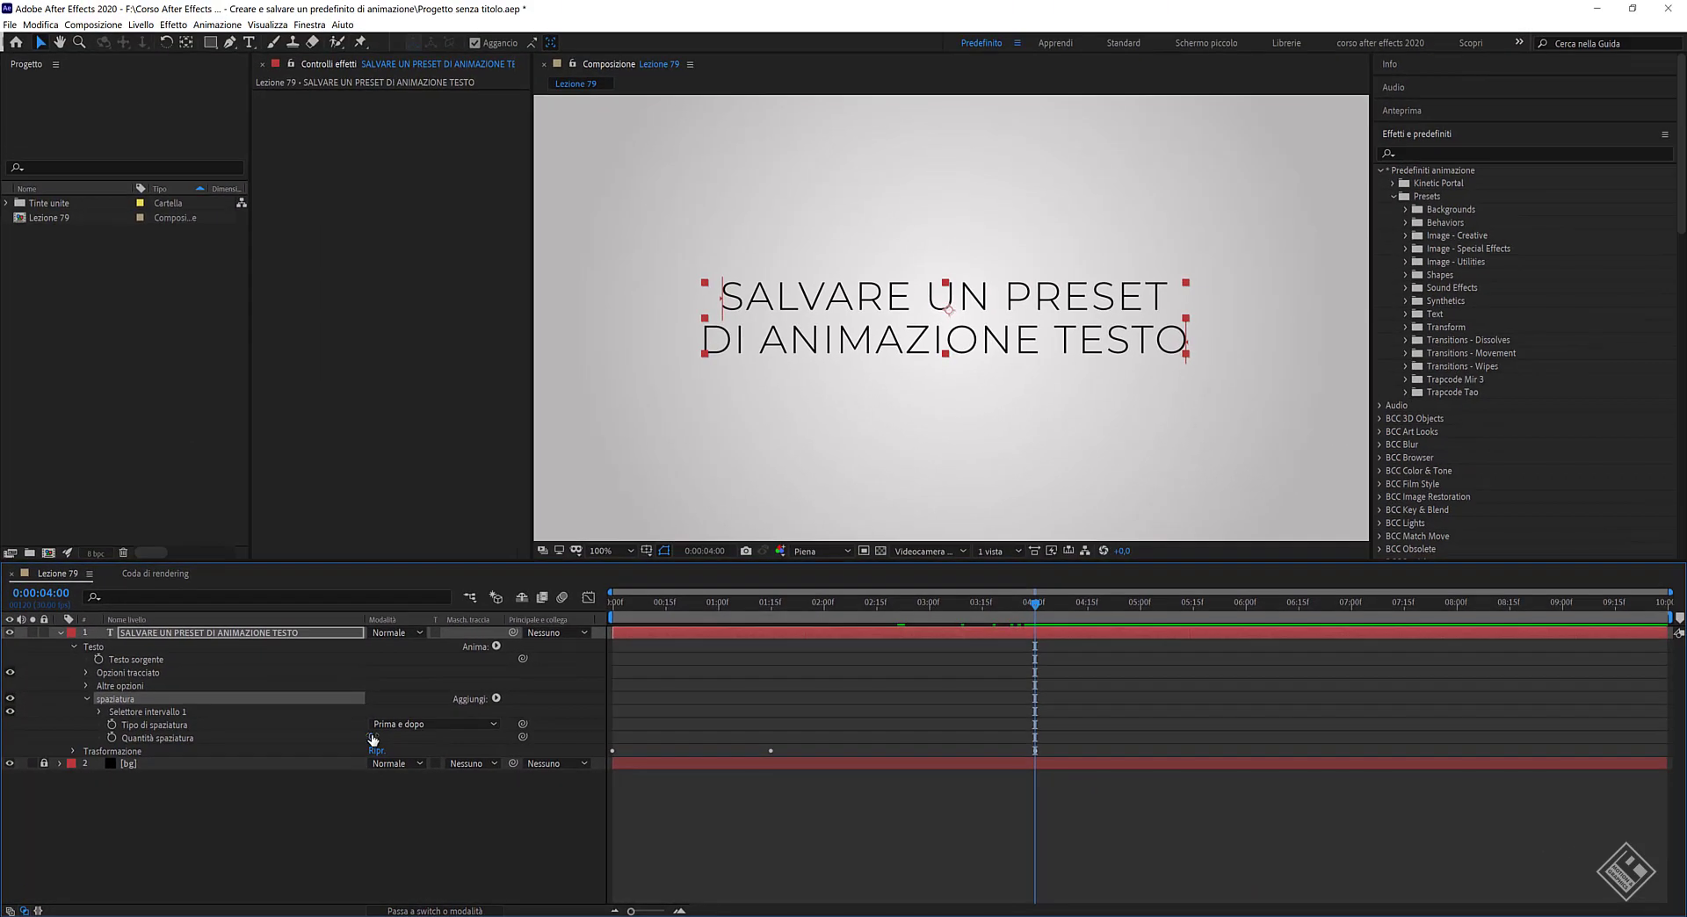
left_click_drag(372, 740, 394, 735)
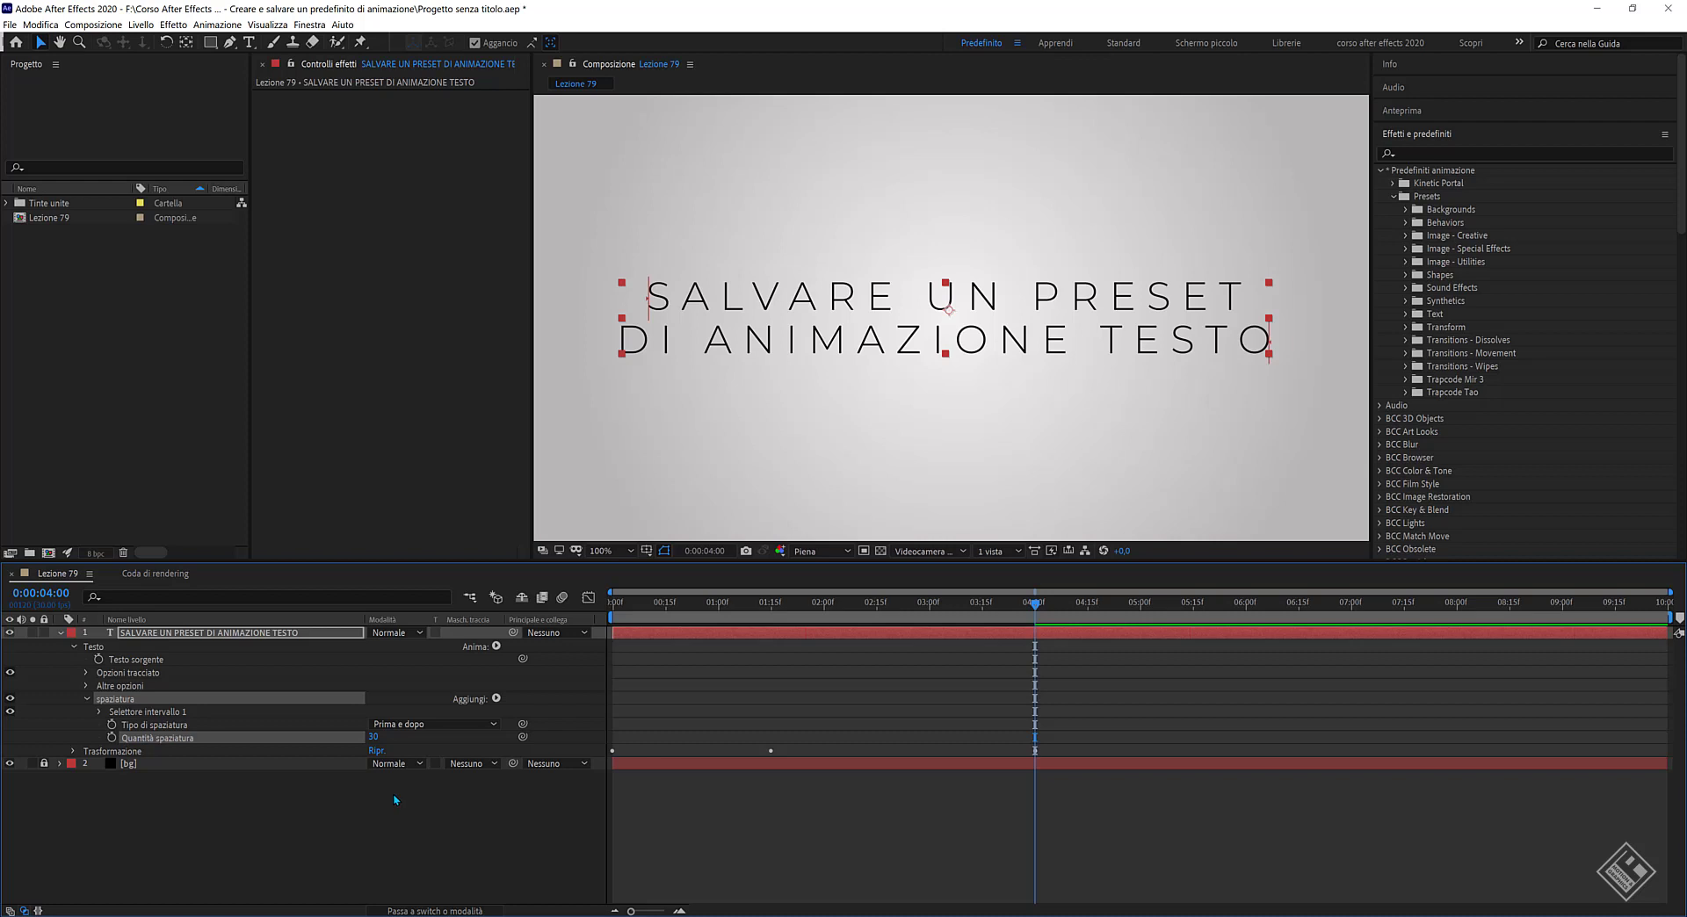
left_click(112, 738)
left_click_drag(946, 613, 613, 633)
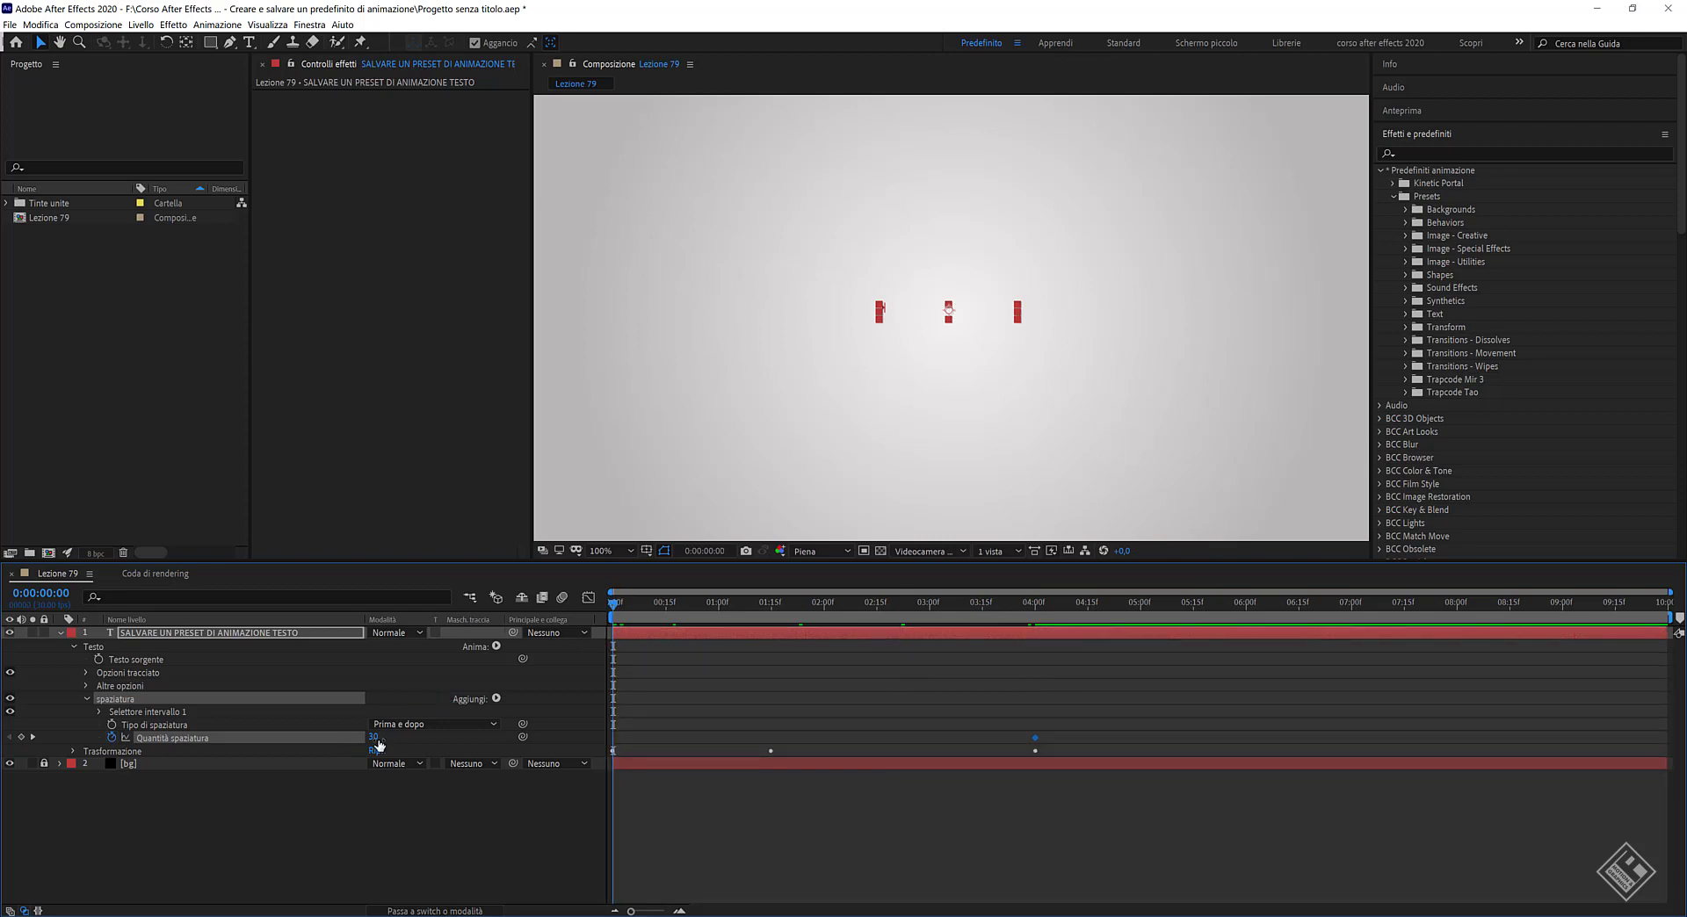
left_click(374, 738)
type("0")
key("Return")
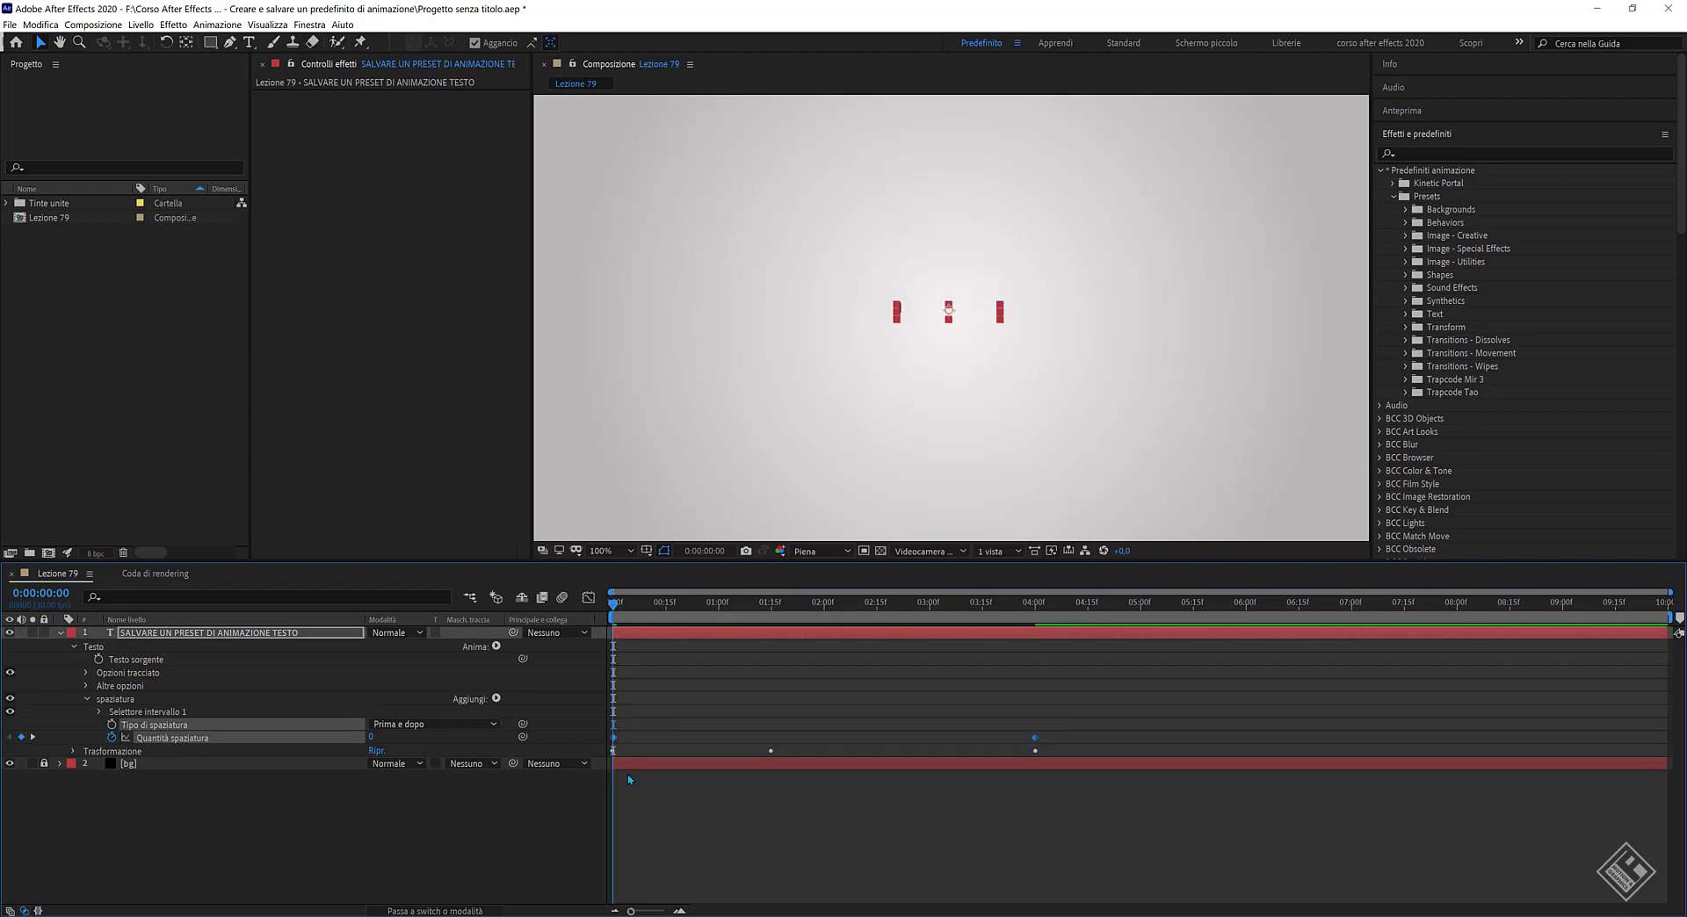
Apply Easy Ease to the Quantità spaziatura keyframes and play back the text animation.
key("F9")
left_click(529, 841)
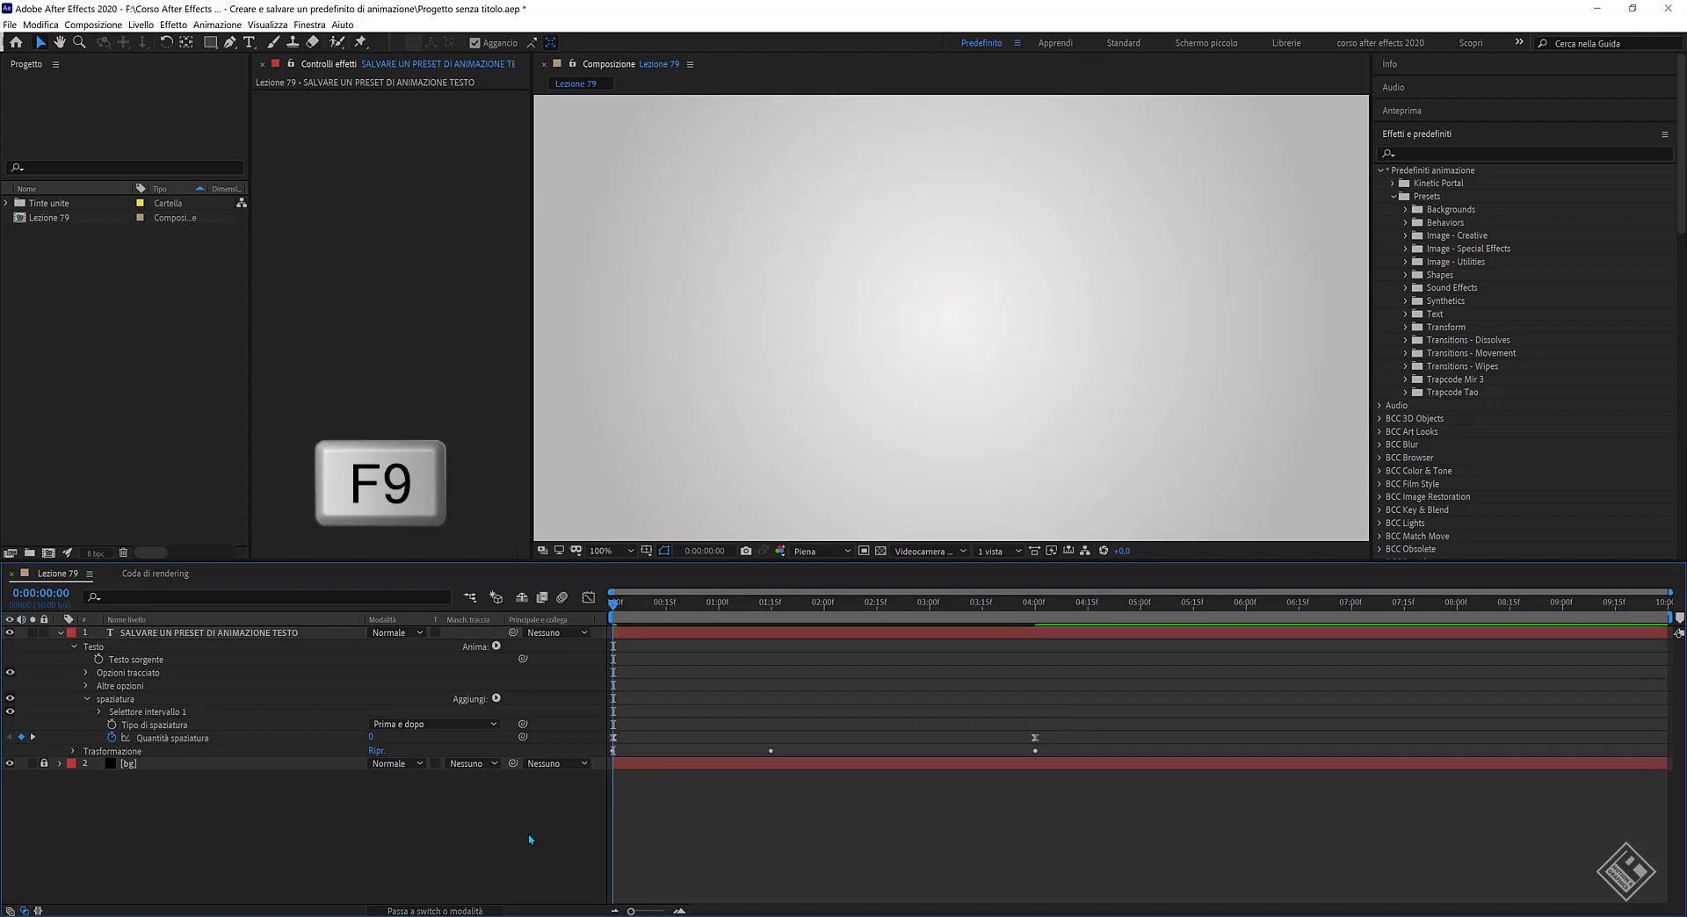
key("space")
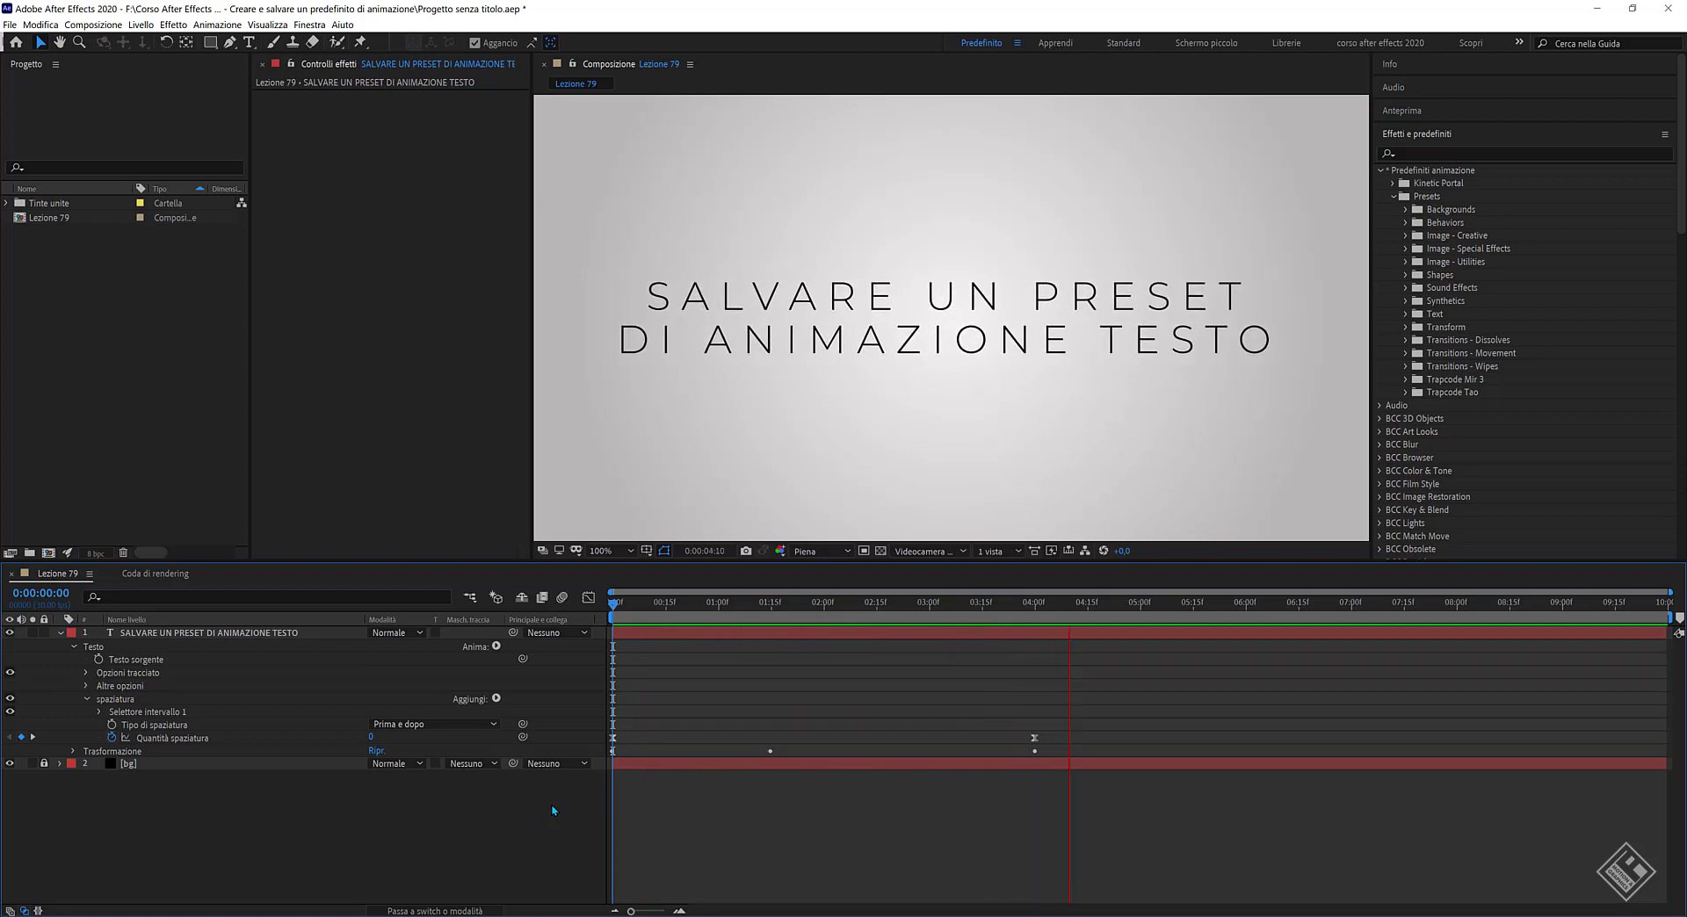
key("space")
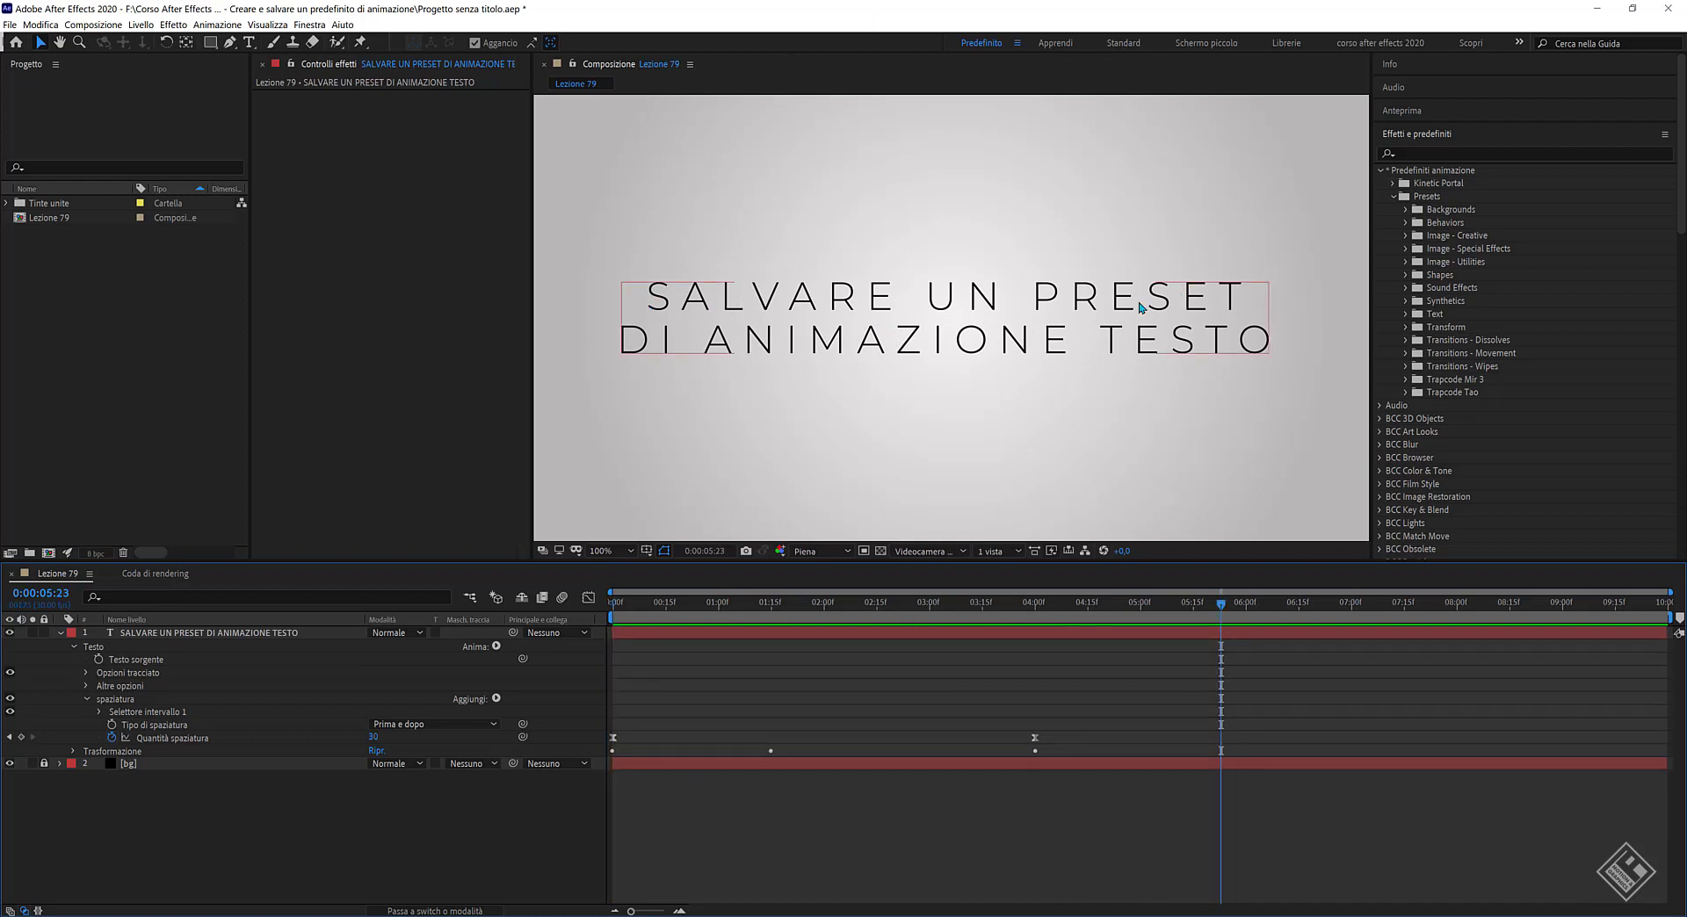
key("space")
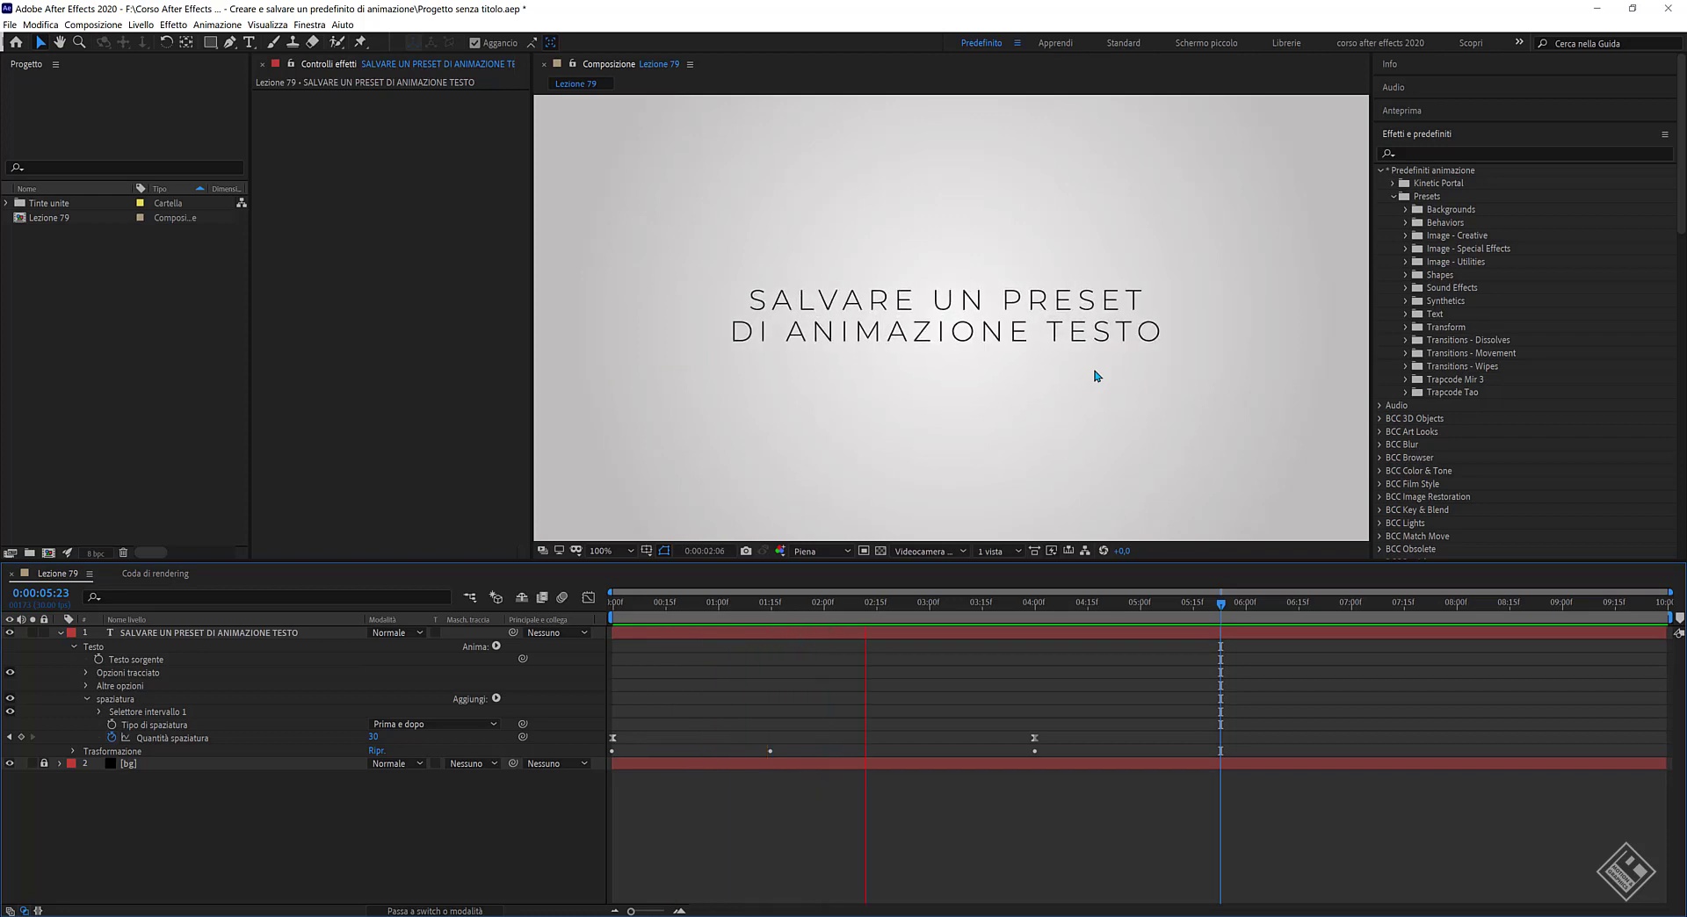
key("space")
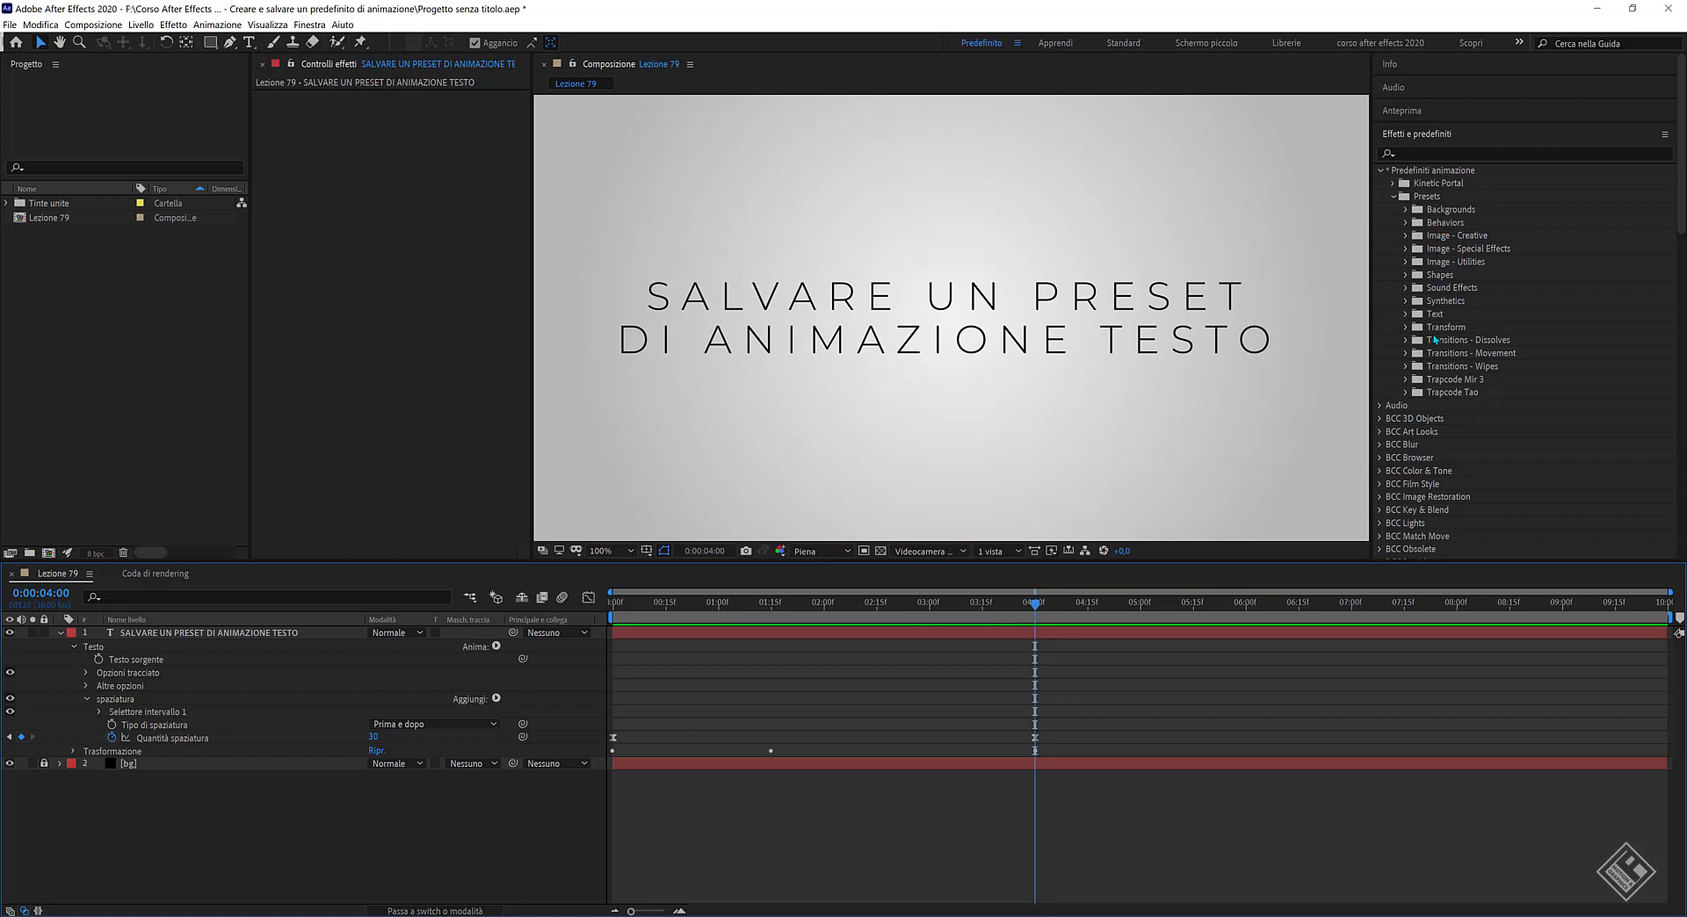
Search the animation presets for "evaporazione" and apply the Evaporazione preset to the title text starting at 0:00:03:21.
left_click(1405, 315)
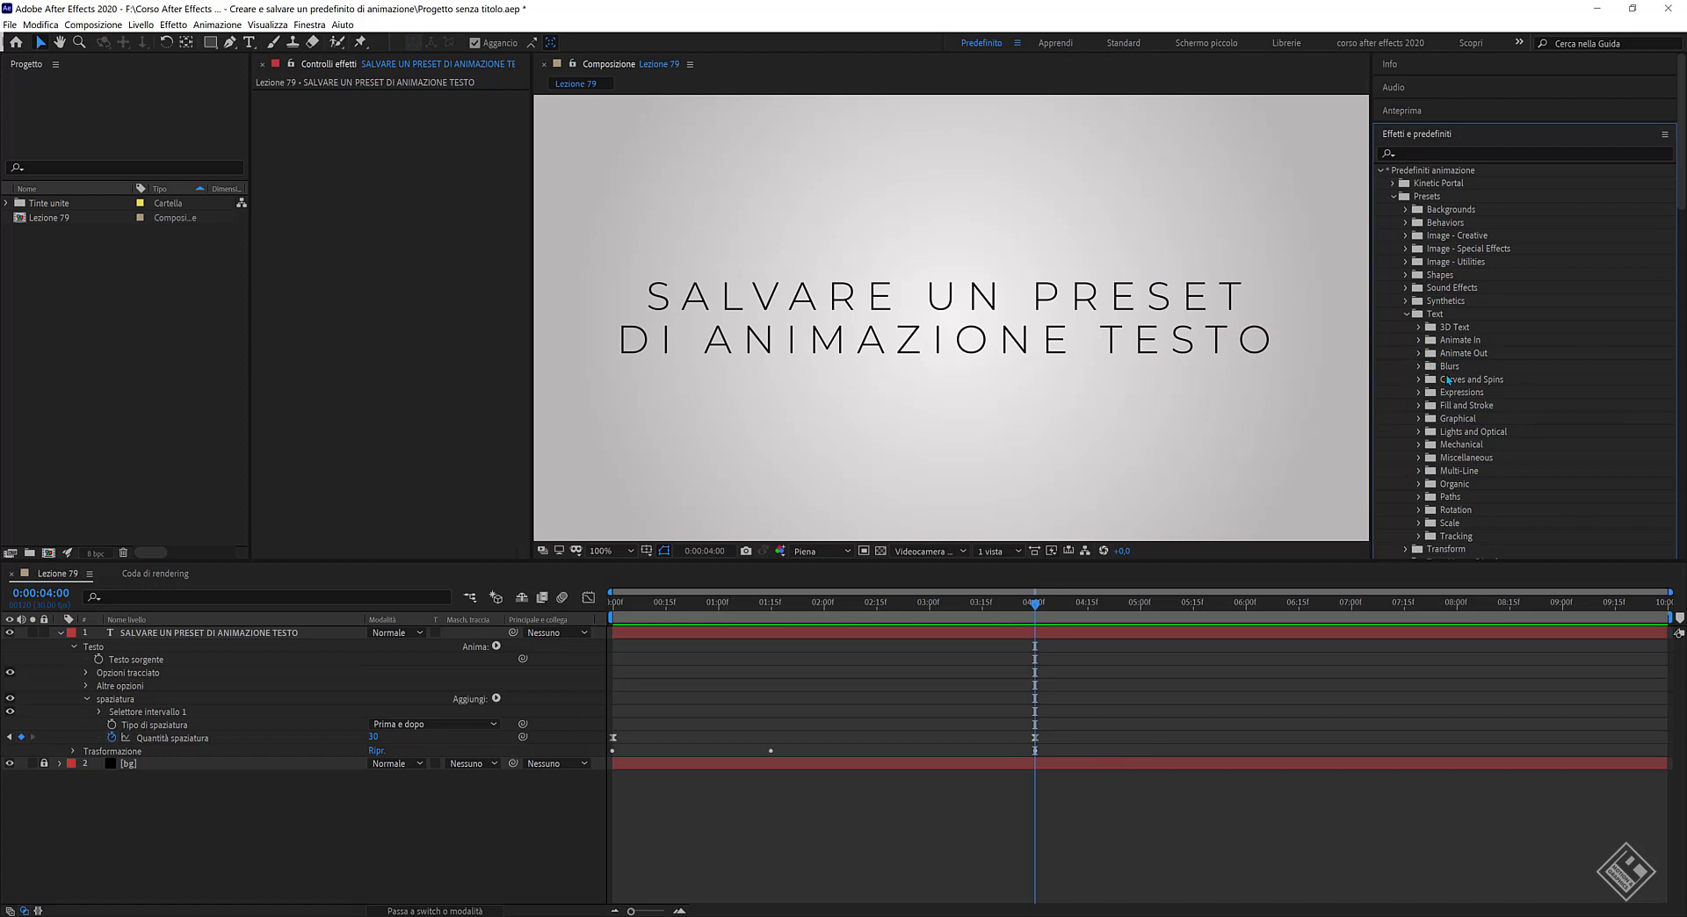
left_click(1383, 162)
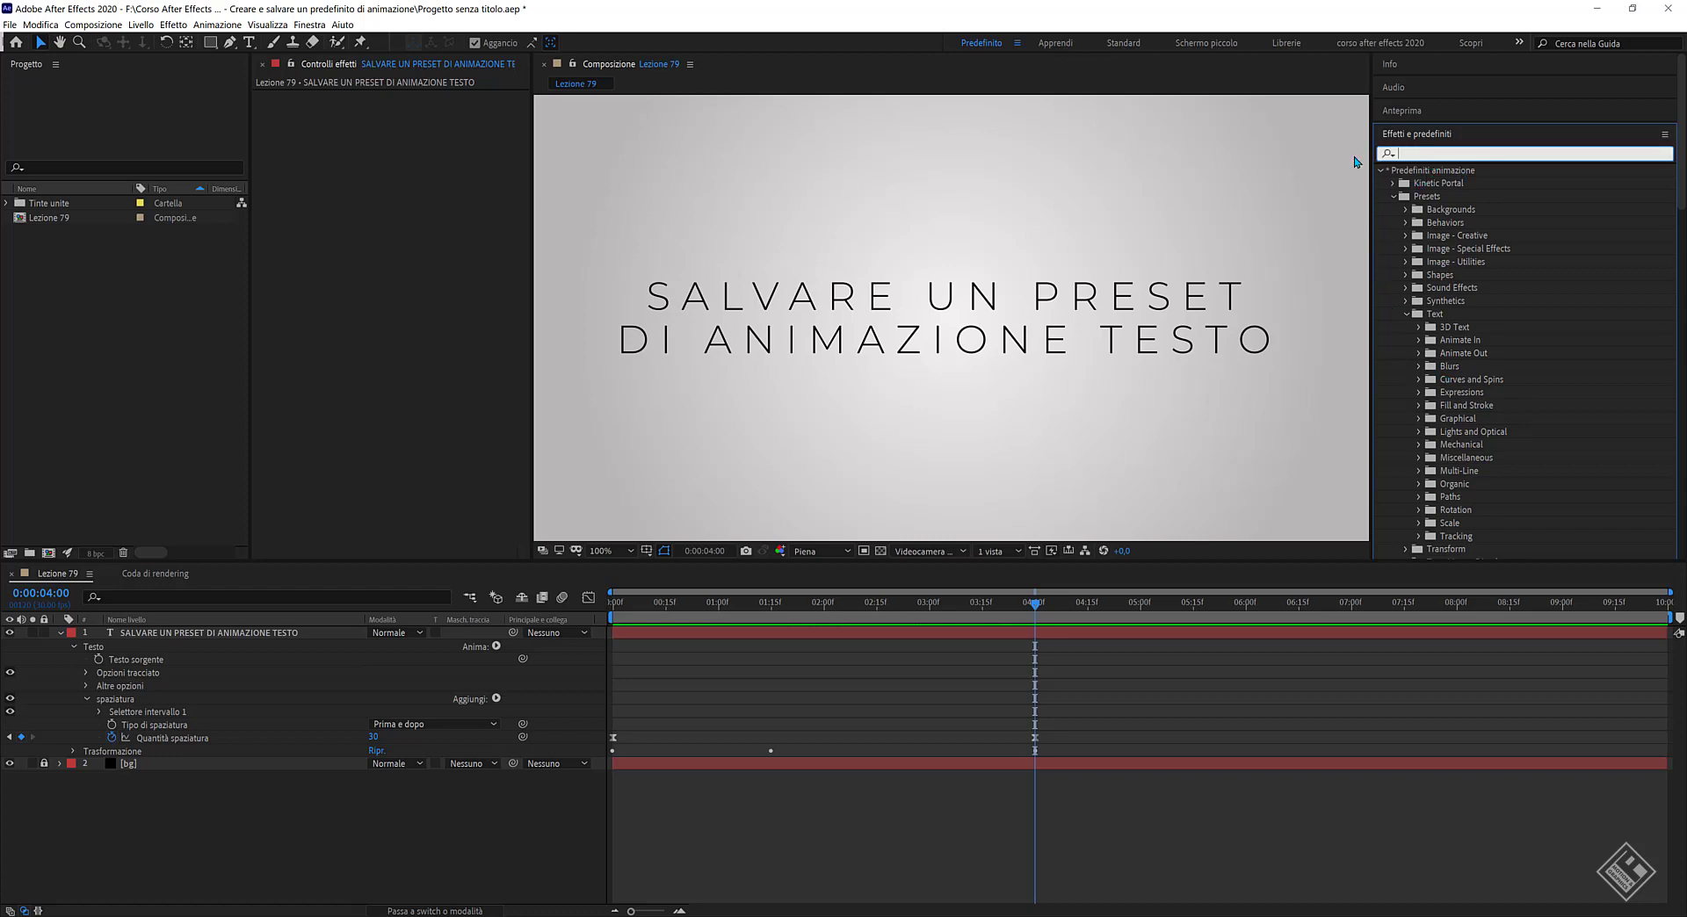
type("evap")
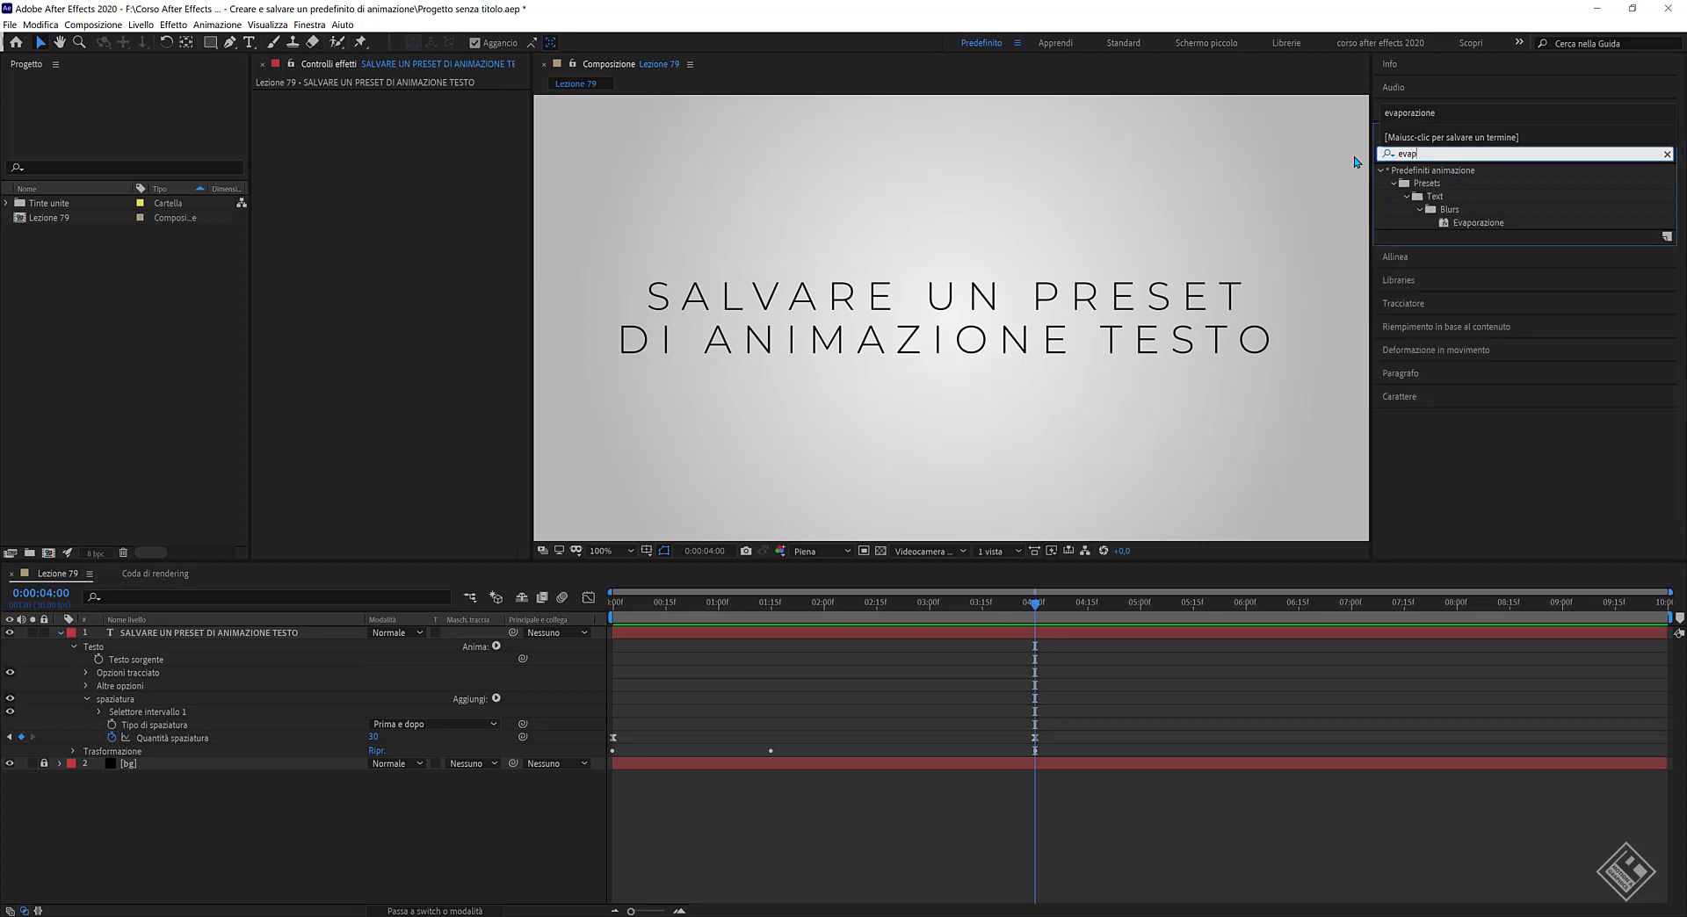
type("orazione")
key("Return")
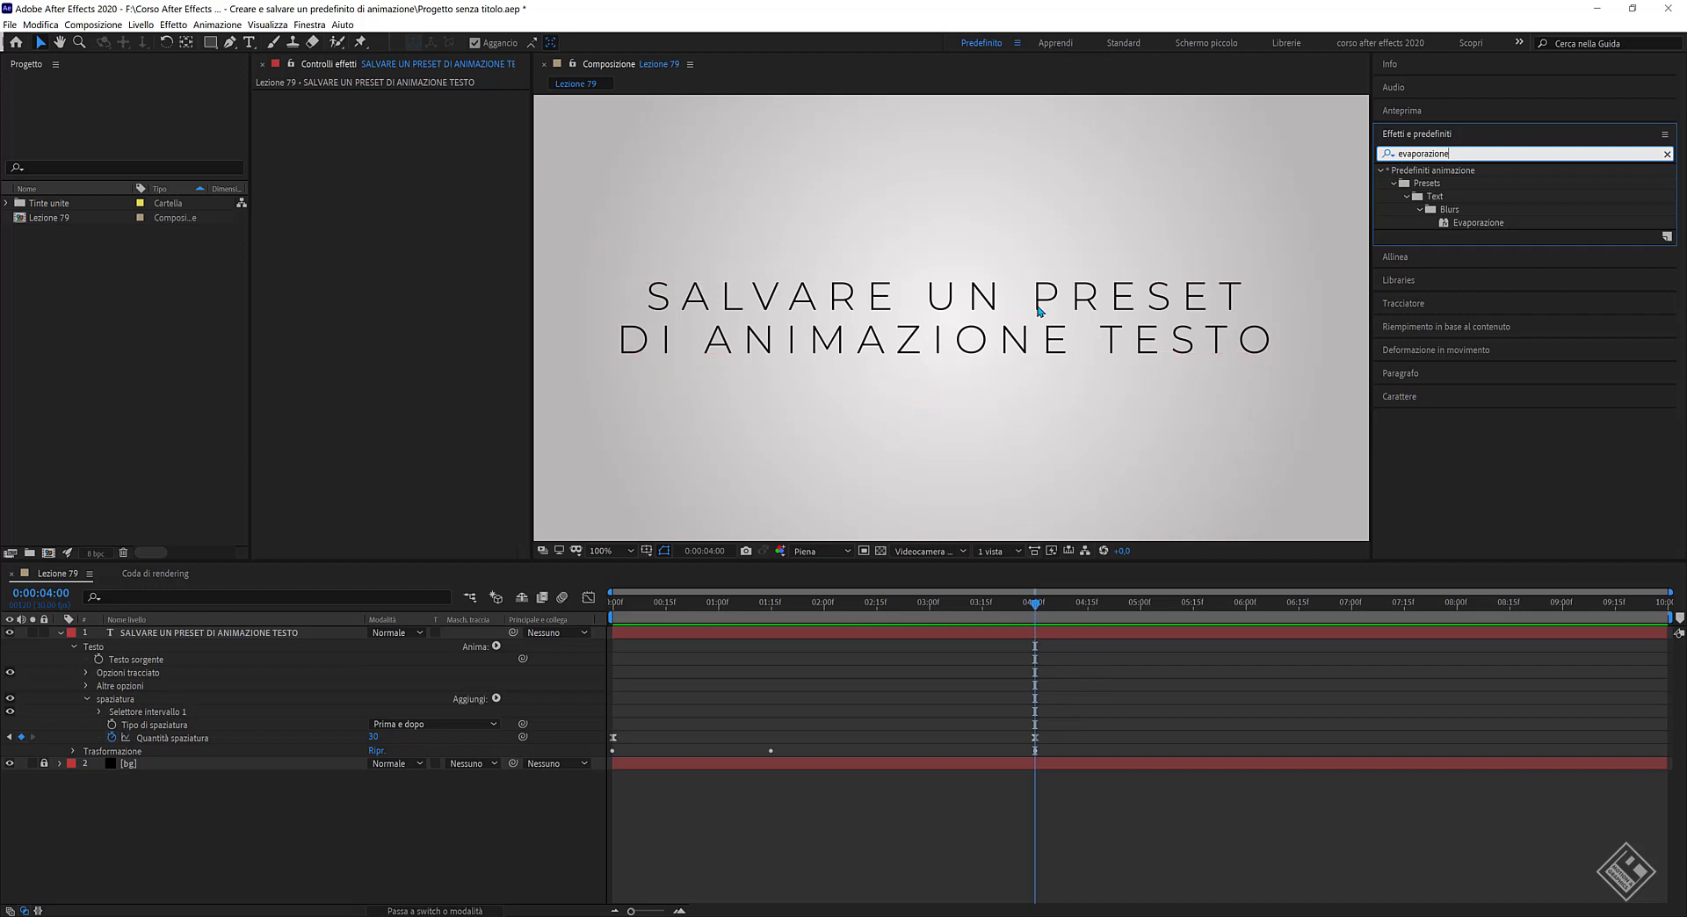
left_click(1029, 606)
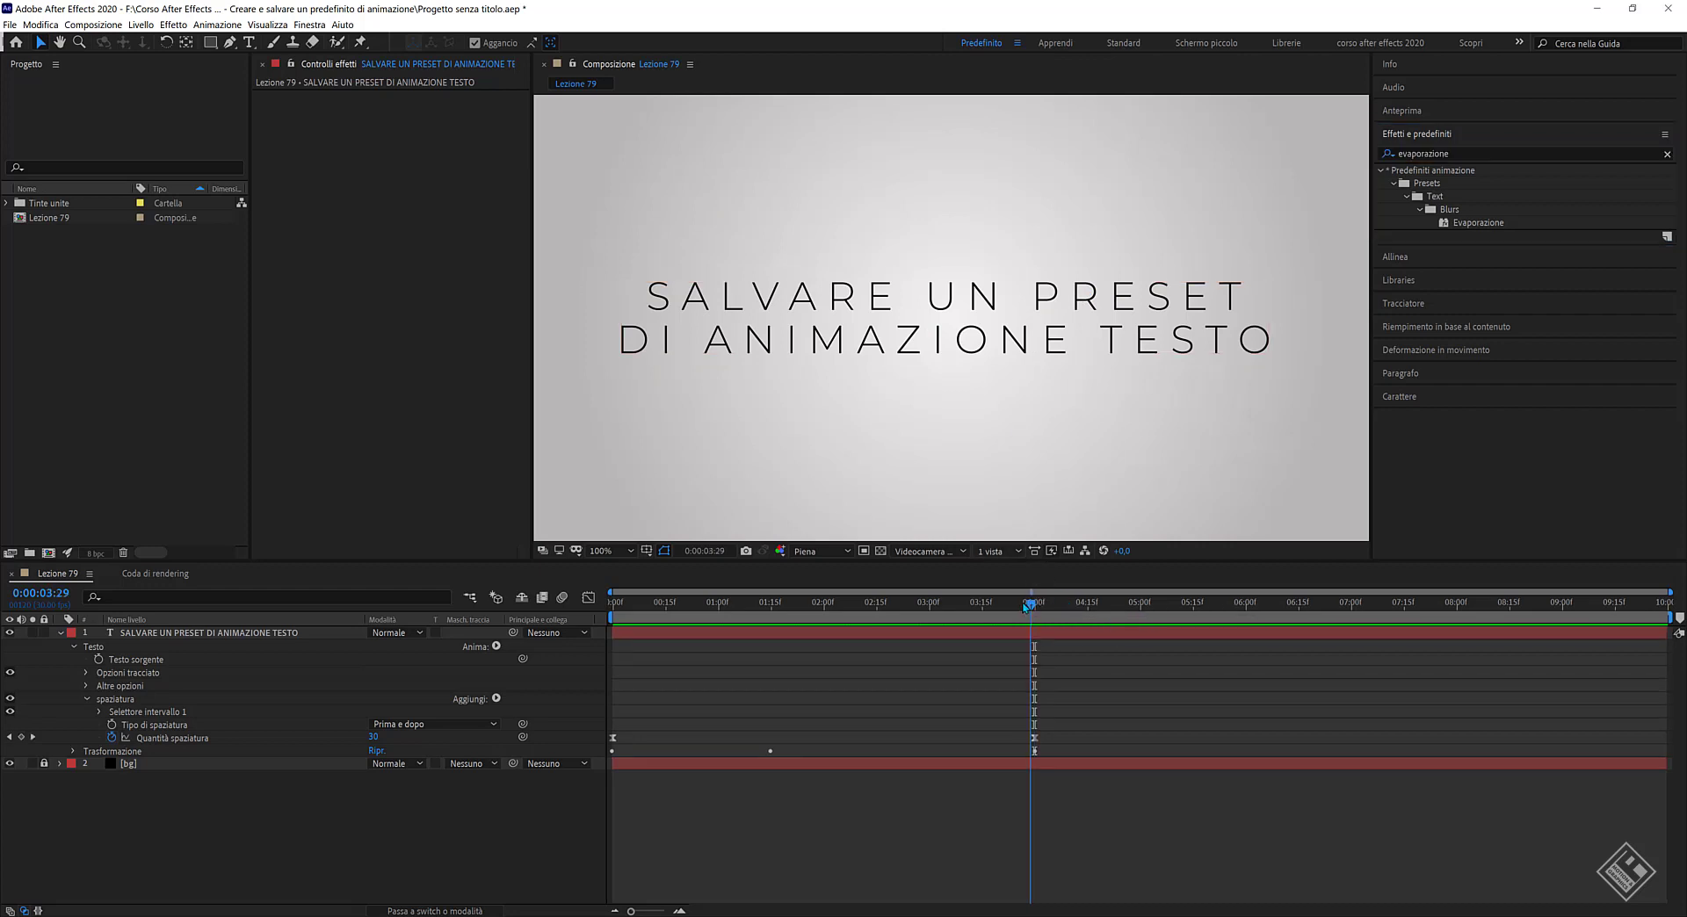
left_click_drag(1027, 605, 1004, 604)
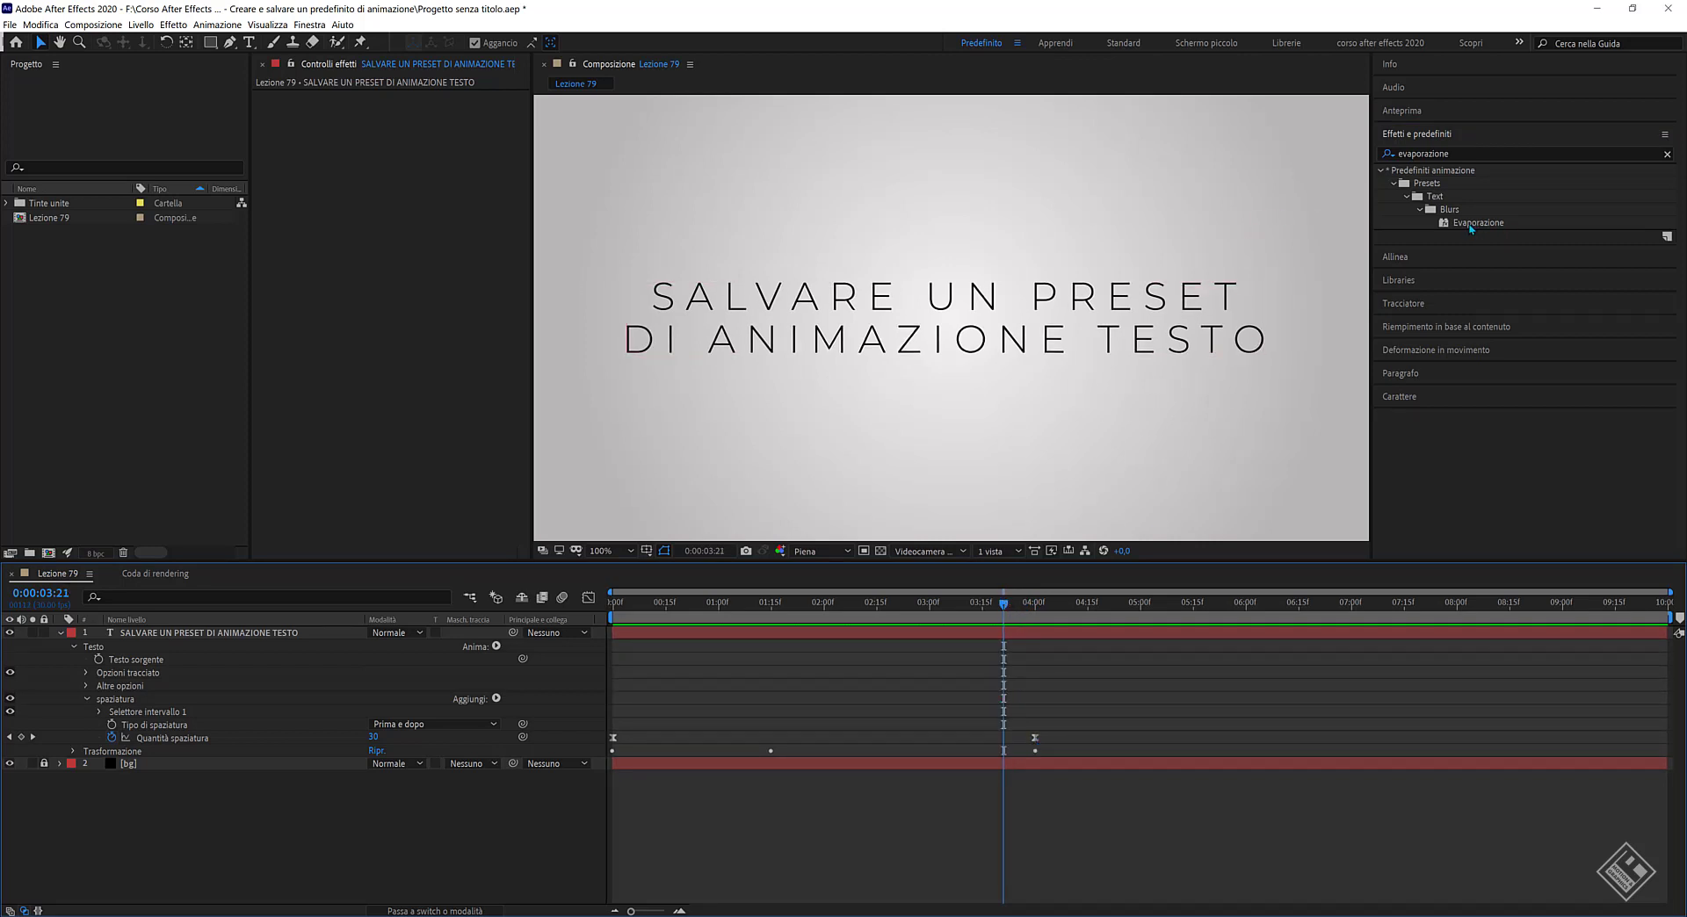
left_click_drag(1469, 224, 1096, 309)
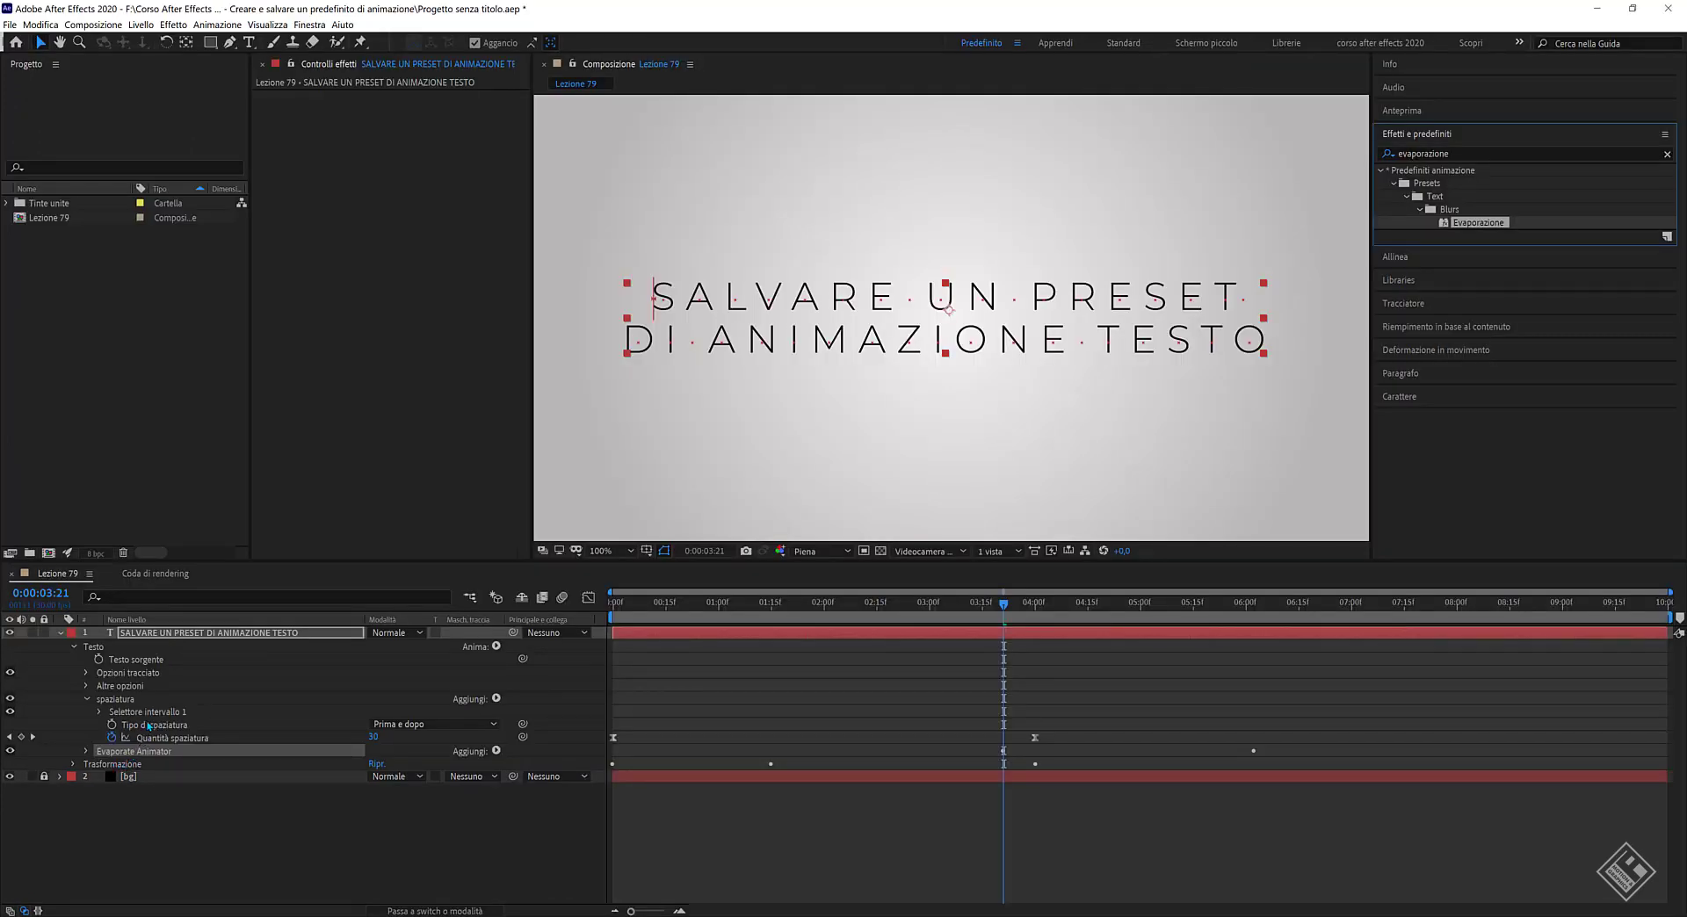
Preview the text animation from the start through the evaporation effect.
left_click(452, 852)
key("space")
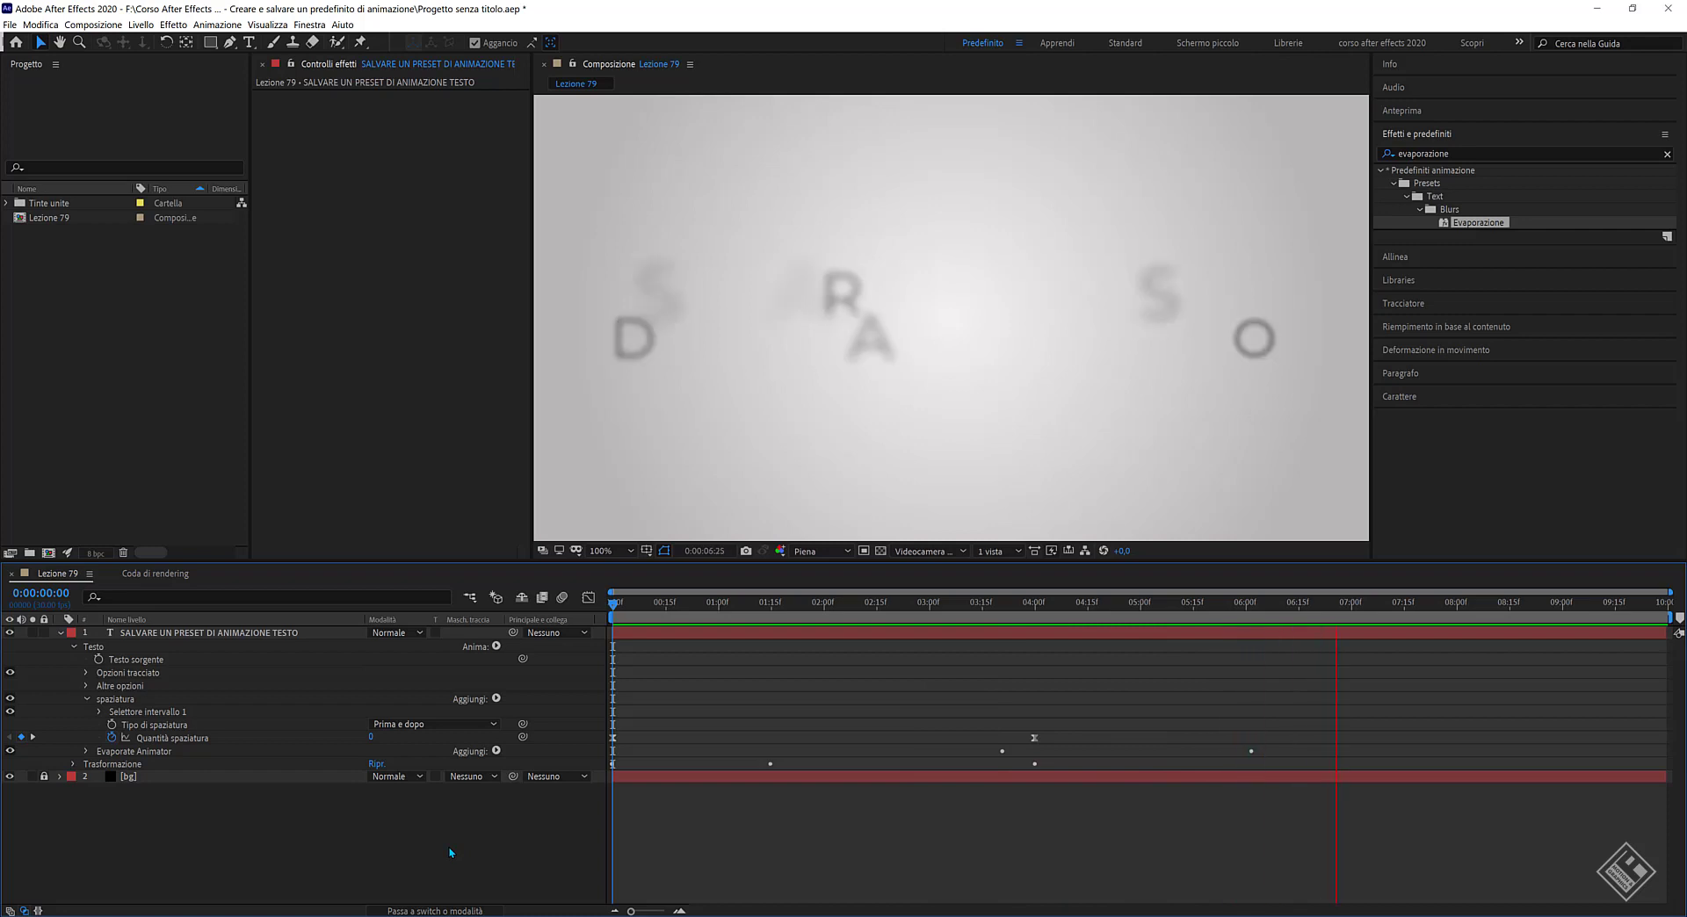
key("space")
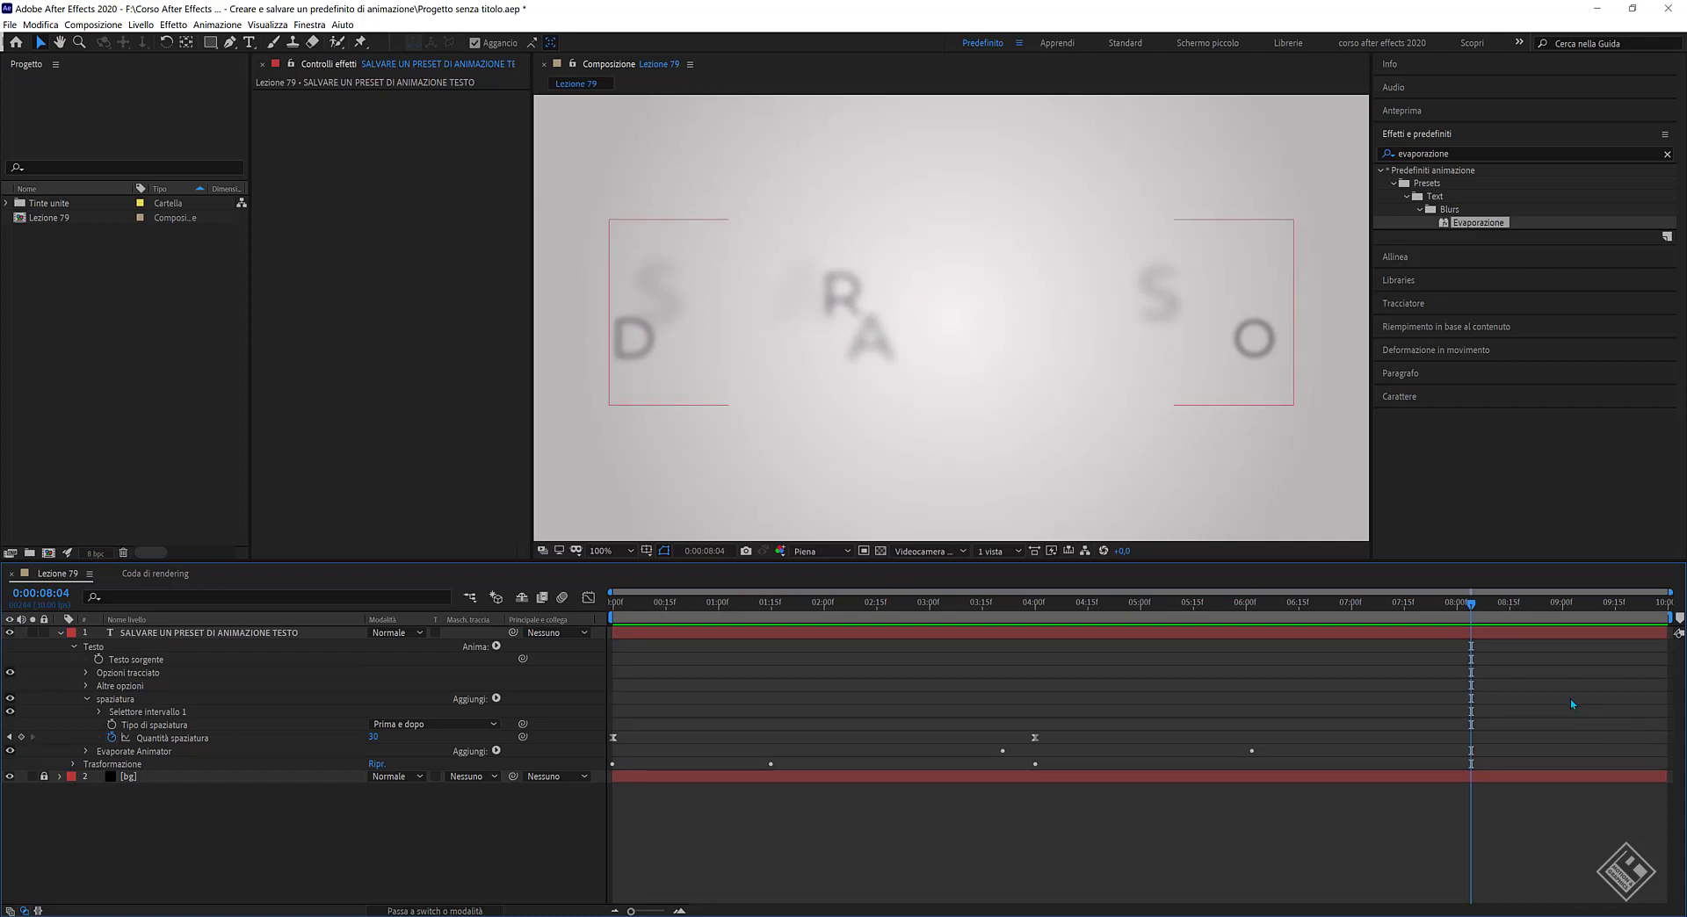
Set the Evaporate Animator's Scostamento keyframe at 0:00:06:02 to 37 under Range Selector 1 and play back the animation.
left_click_drag(1424, 612, 1307, 606)
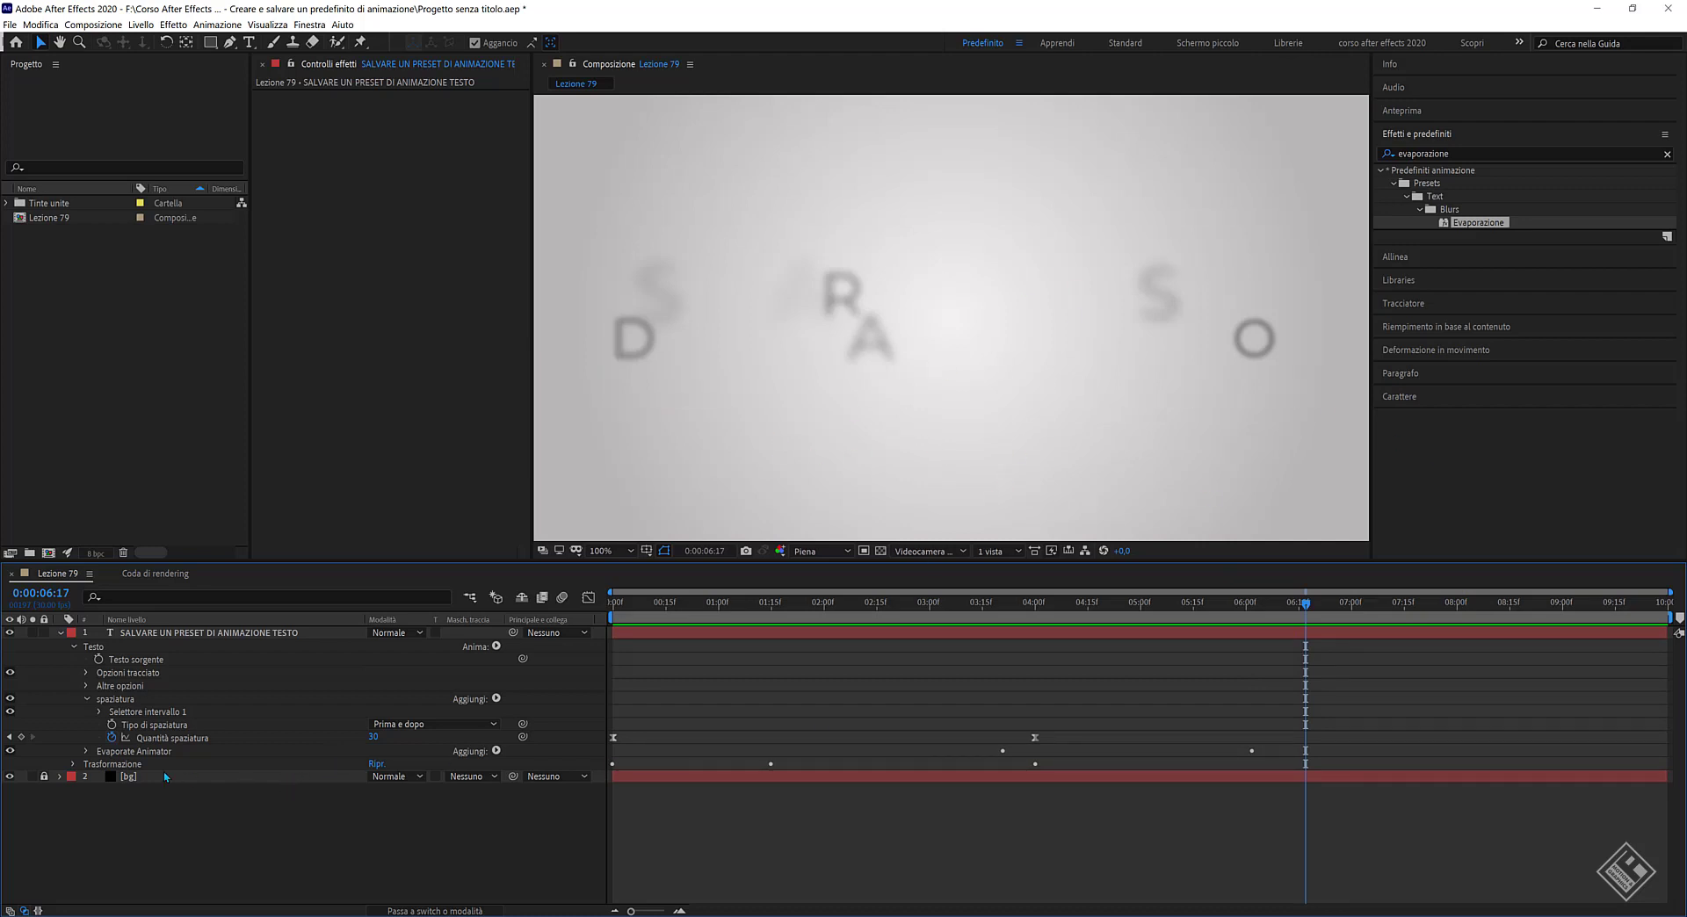
left_click(85, 752)
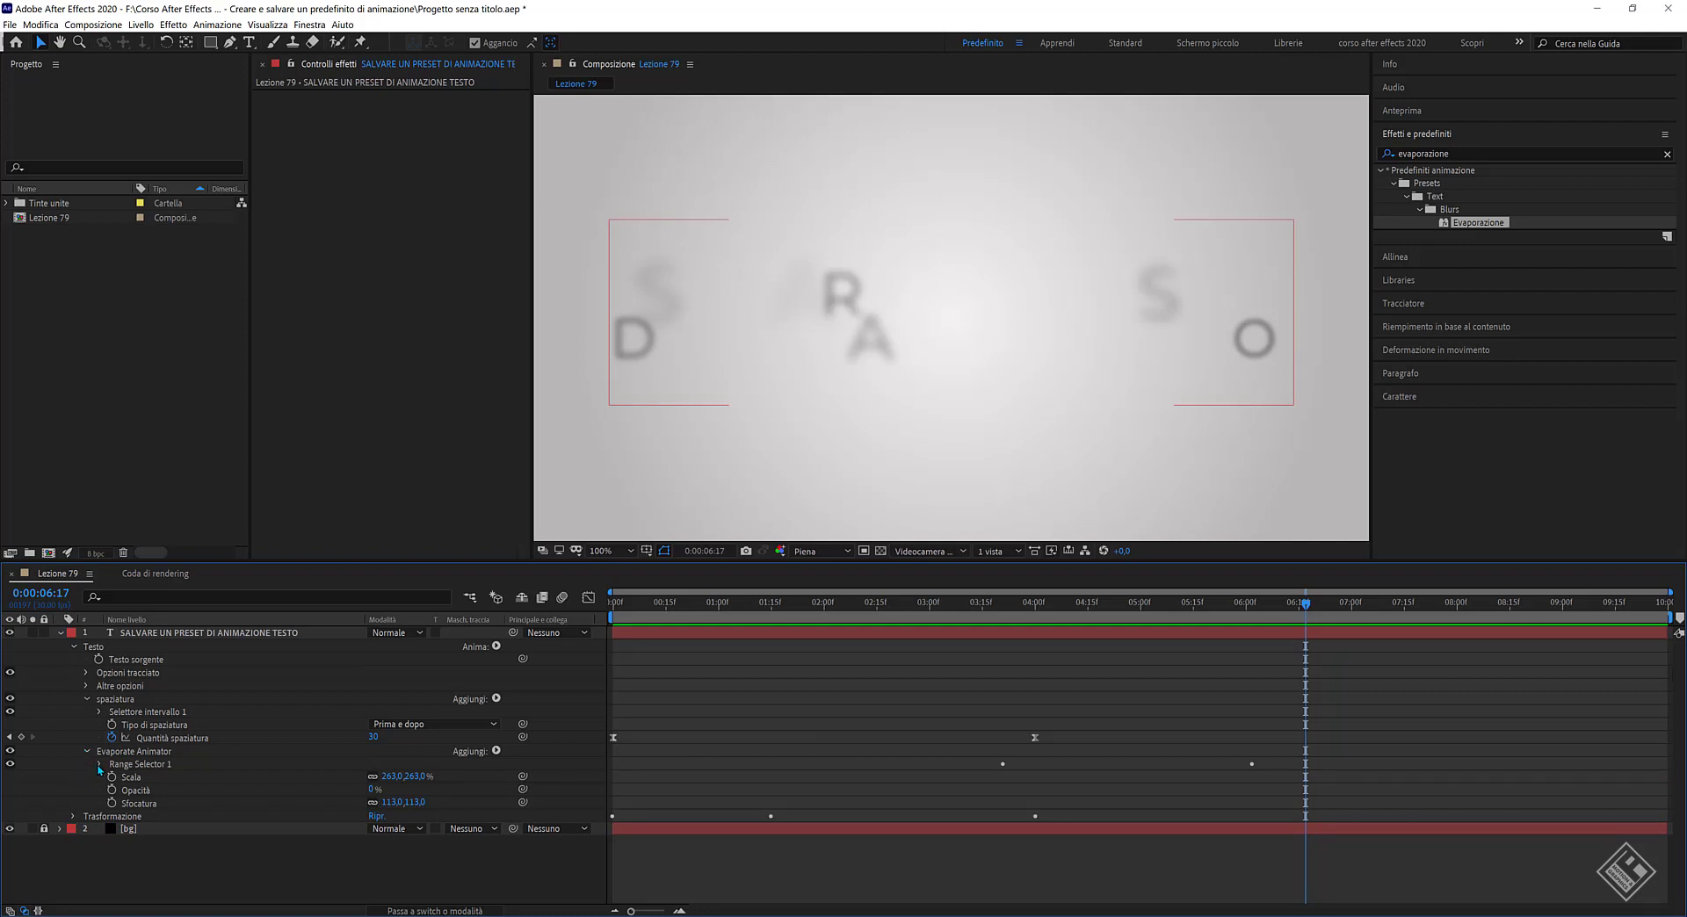
left_click(100, 765)
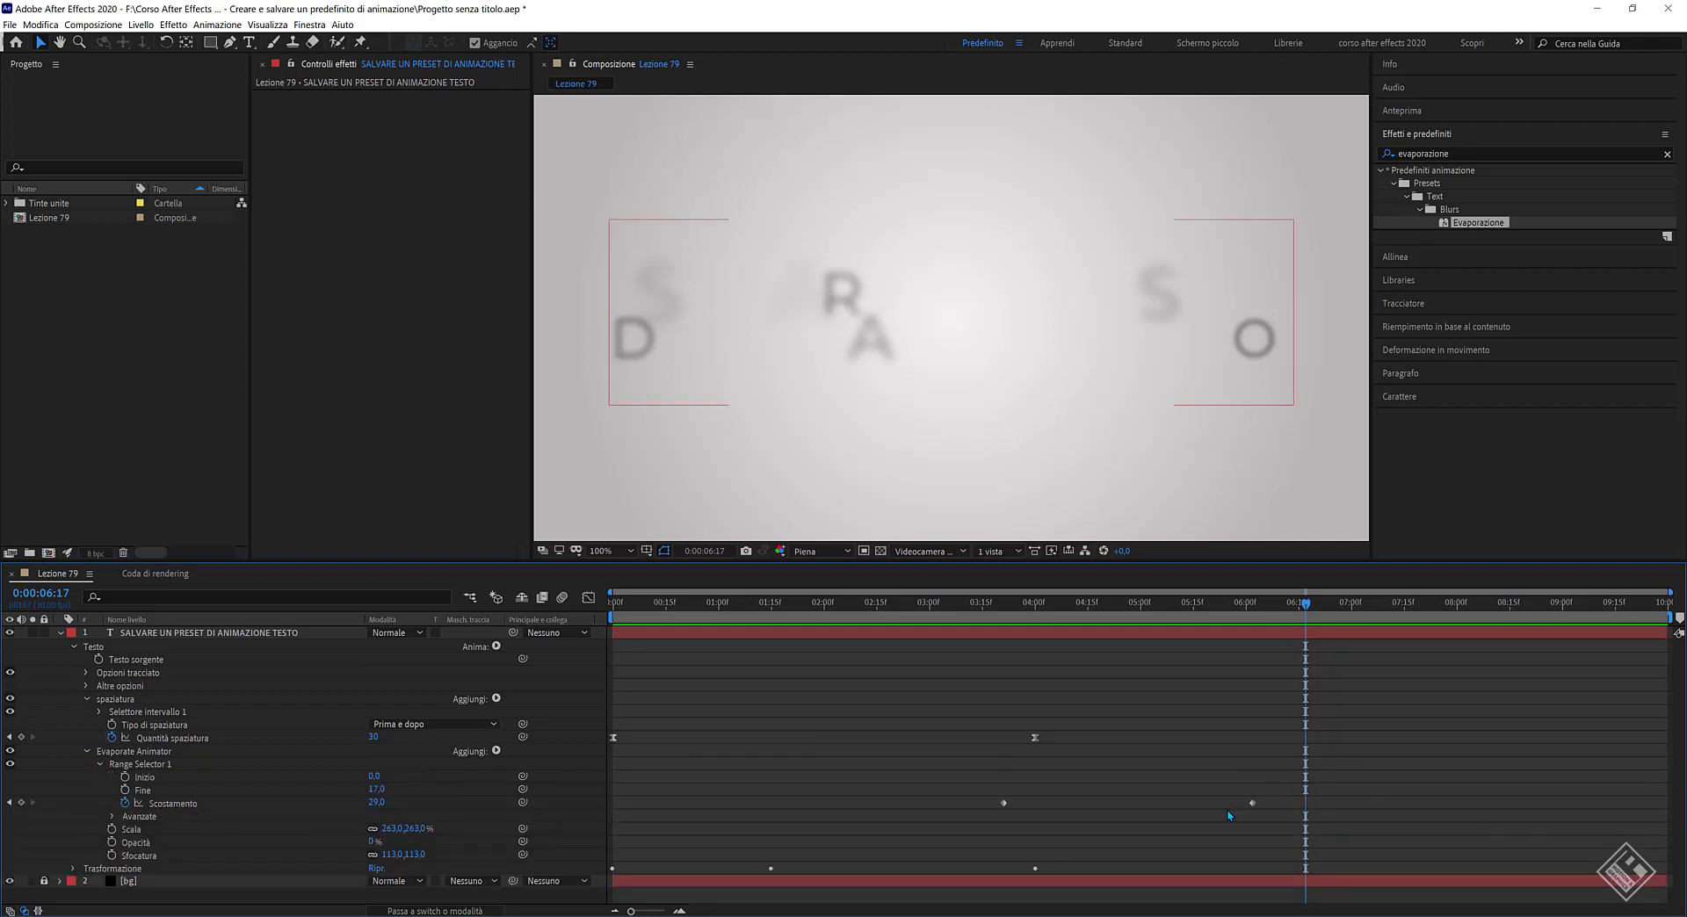
right_click(1251, 802)
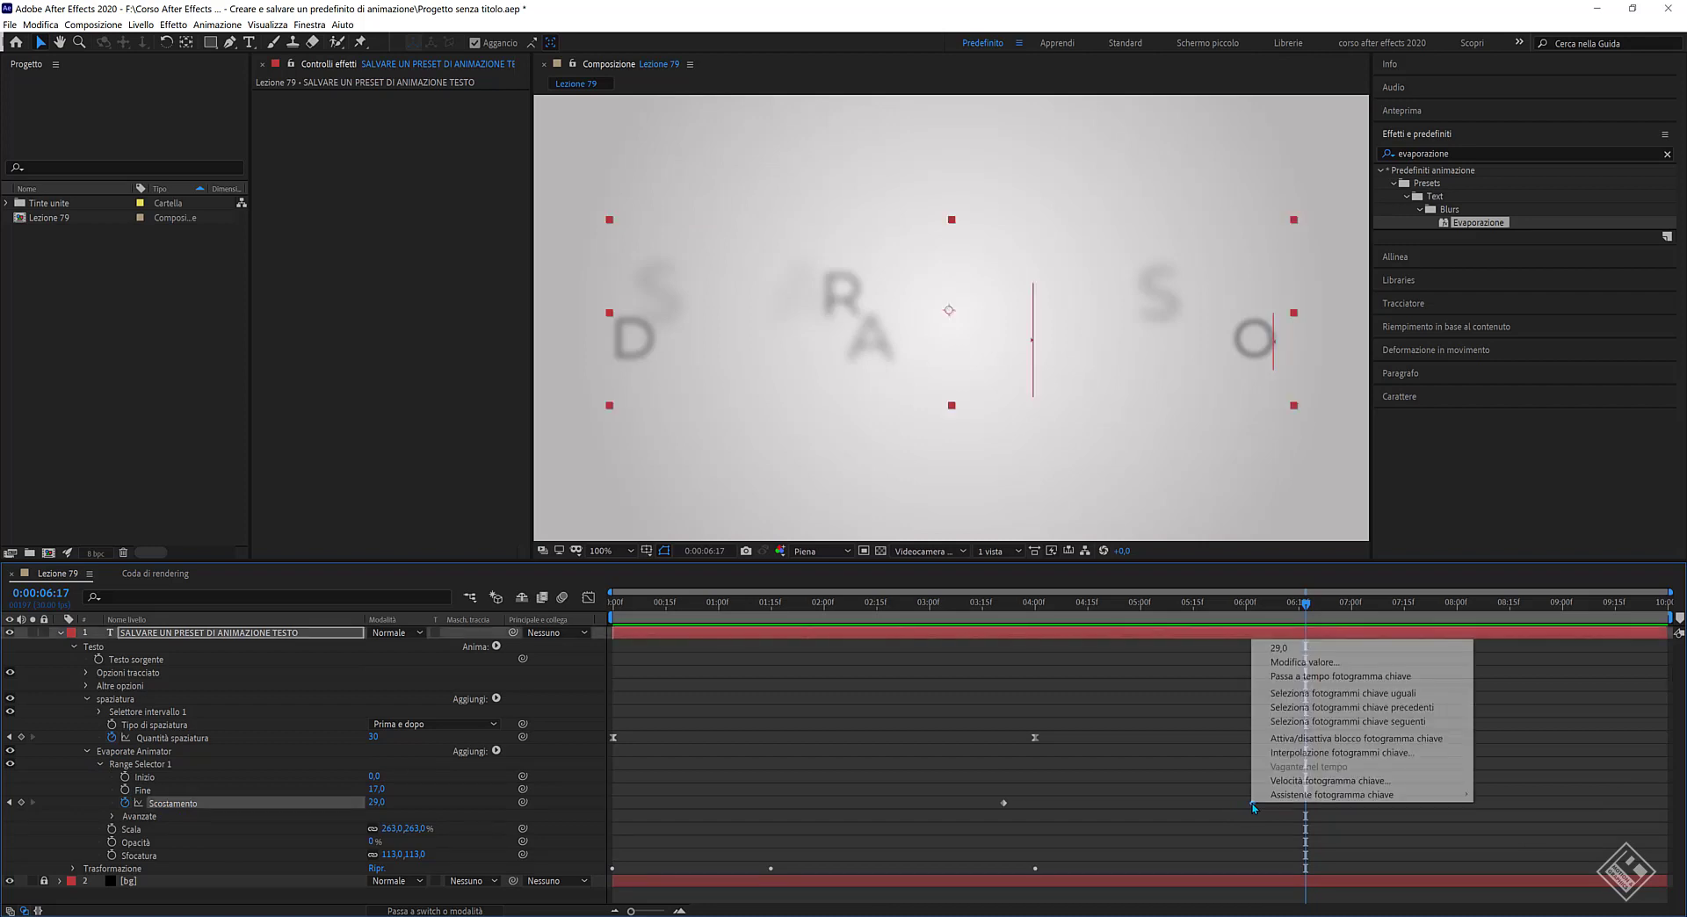
left_click(1363, 677)
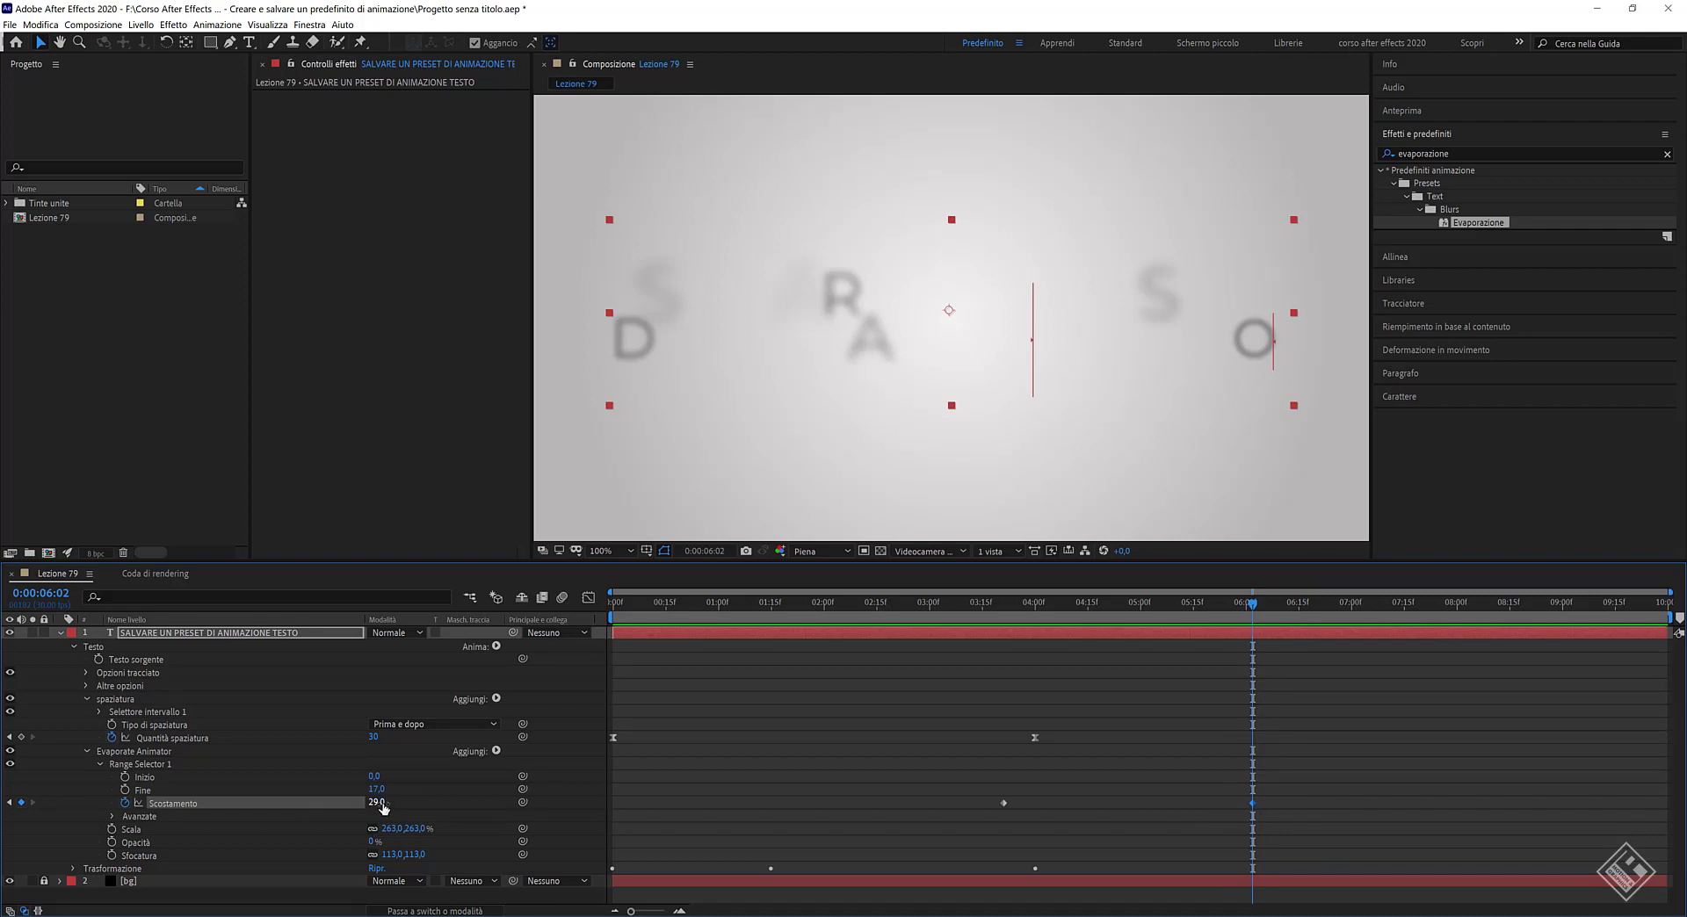
left_click_drag(381, 808, 386, 802)
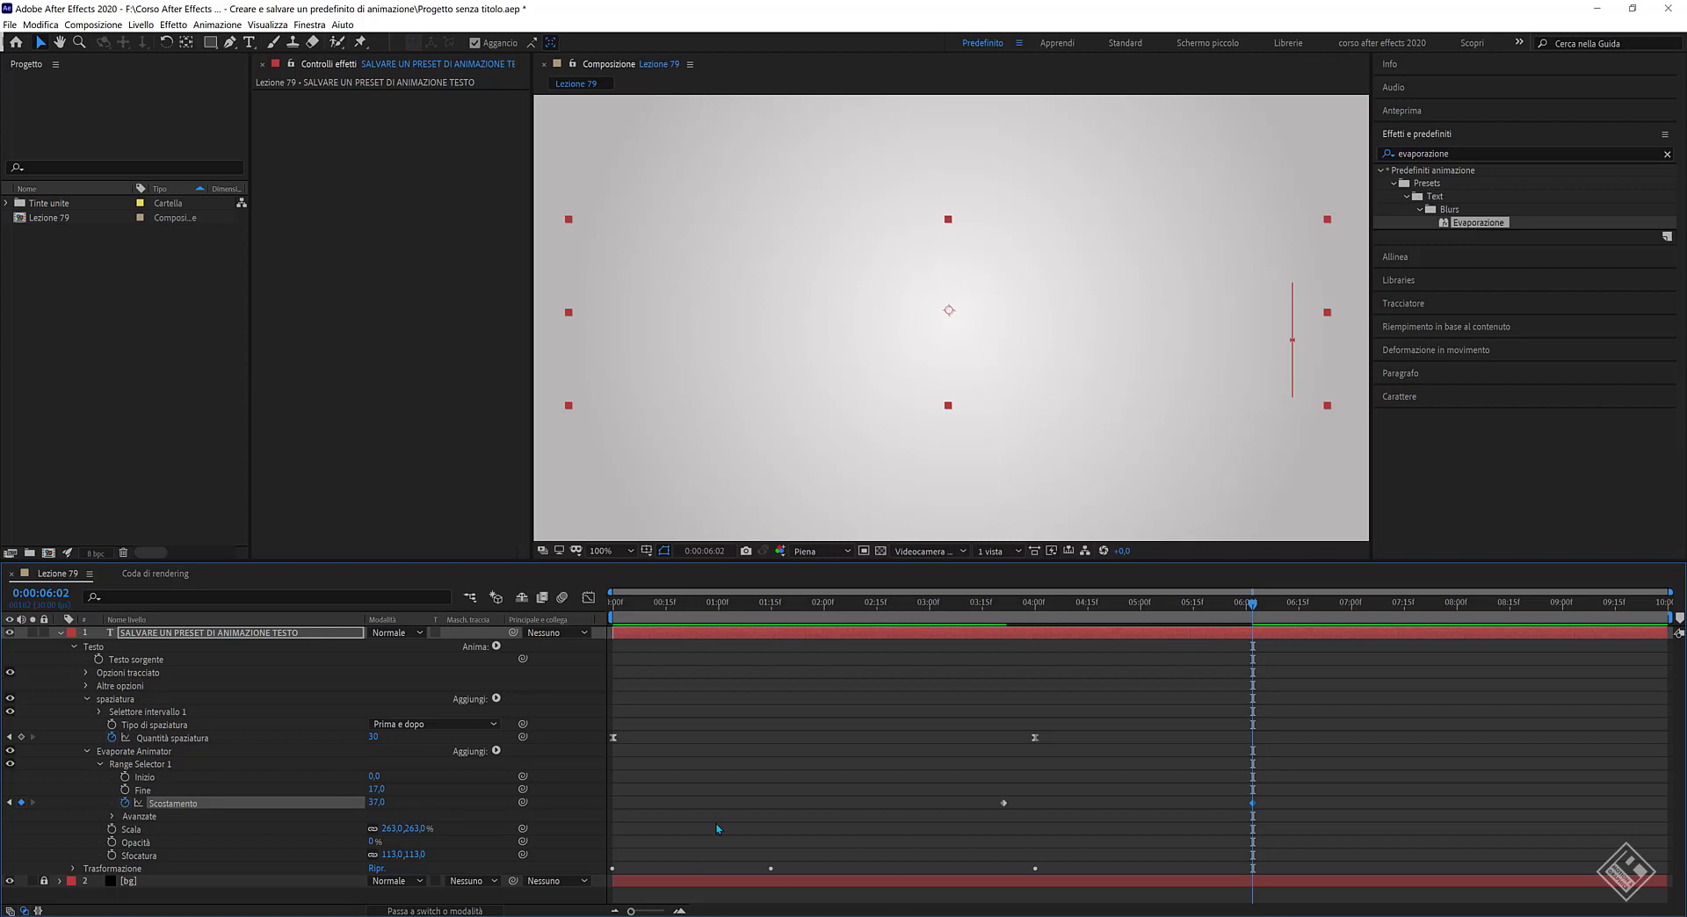
key("space")
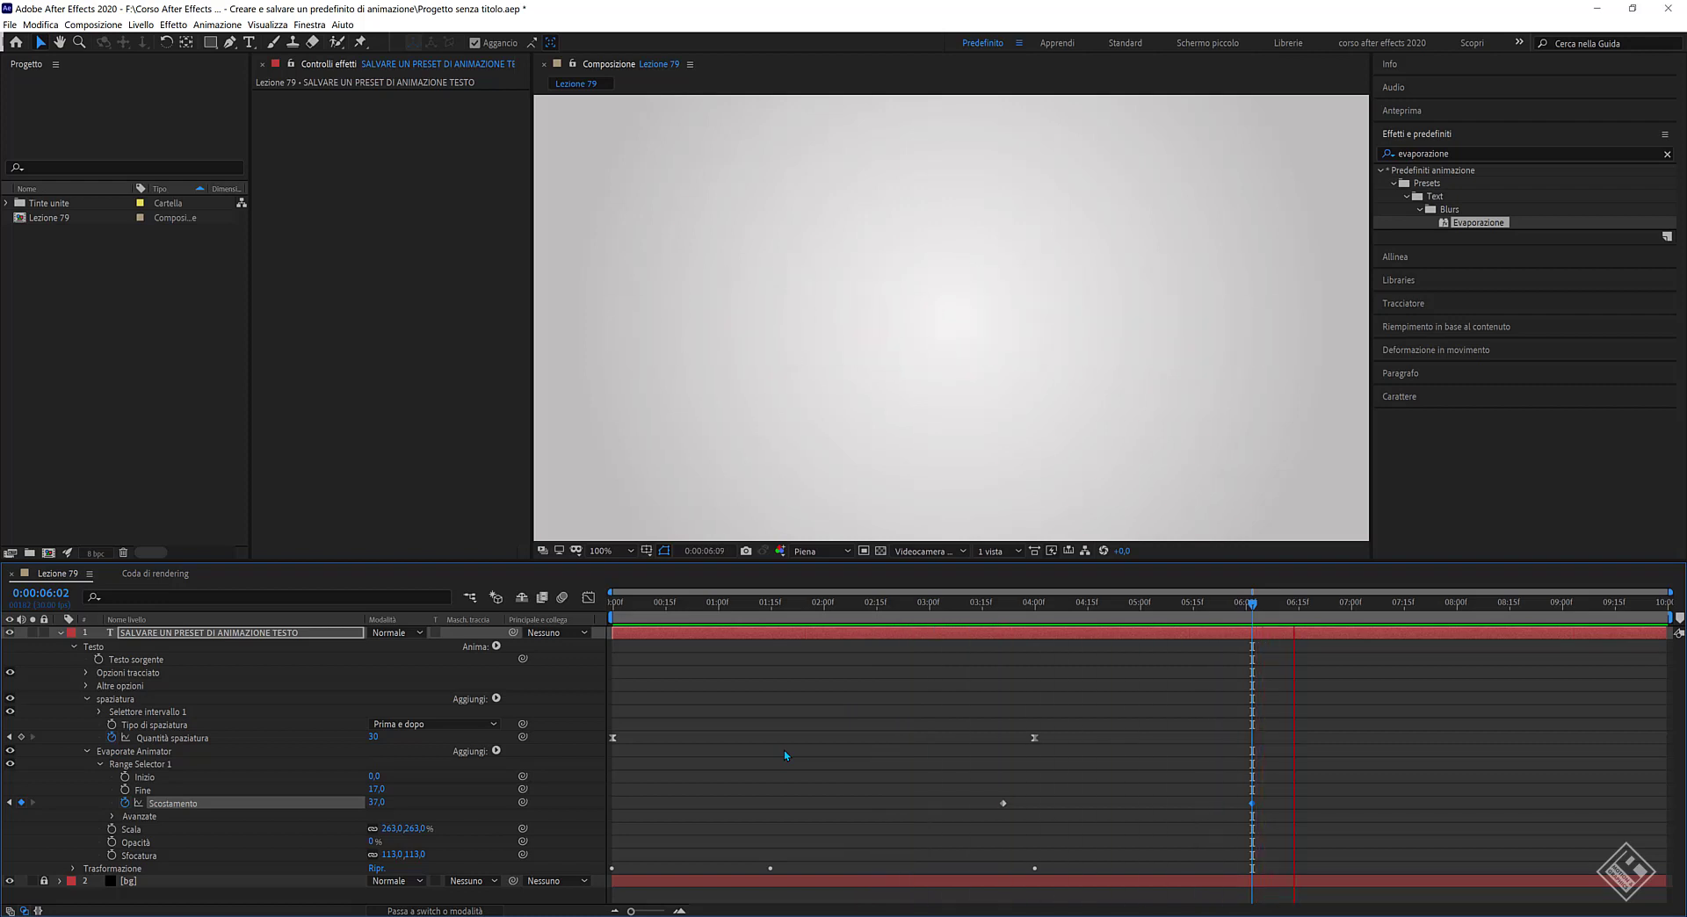
key("space")
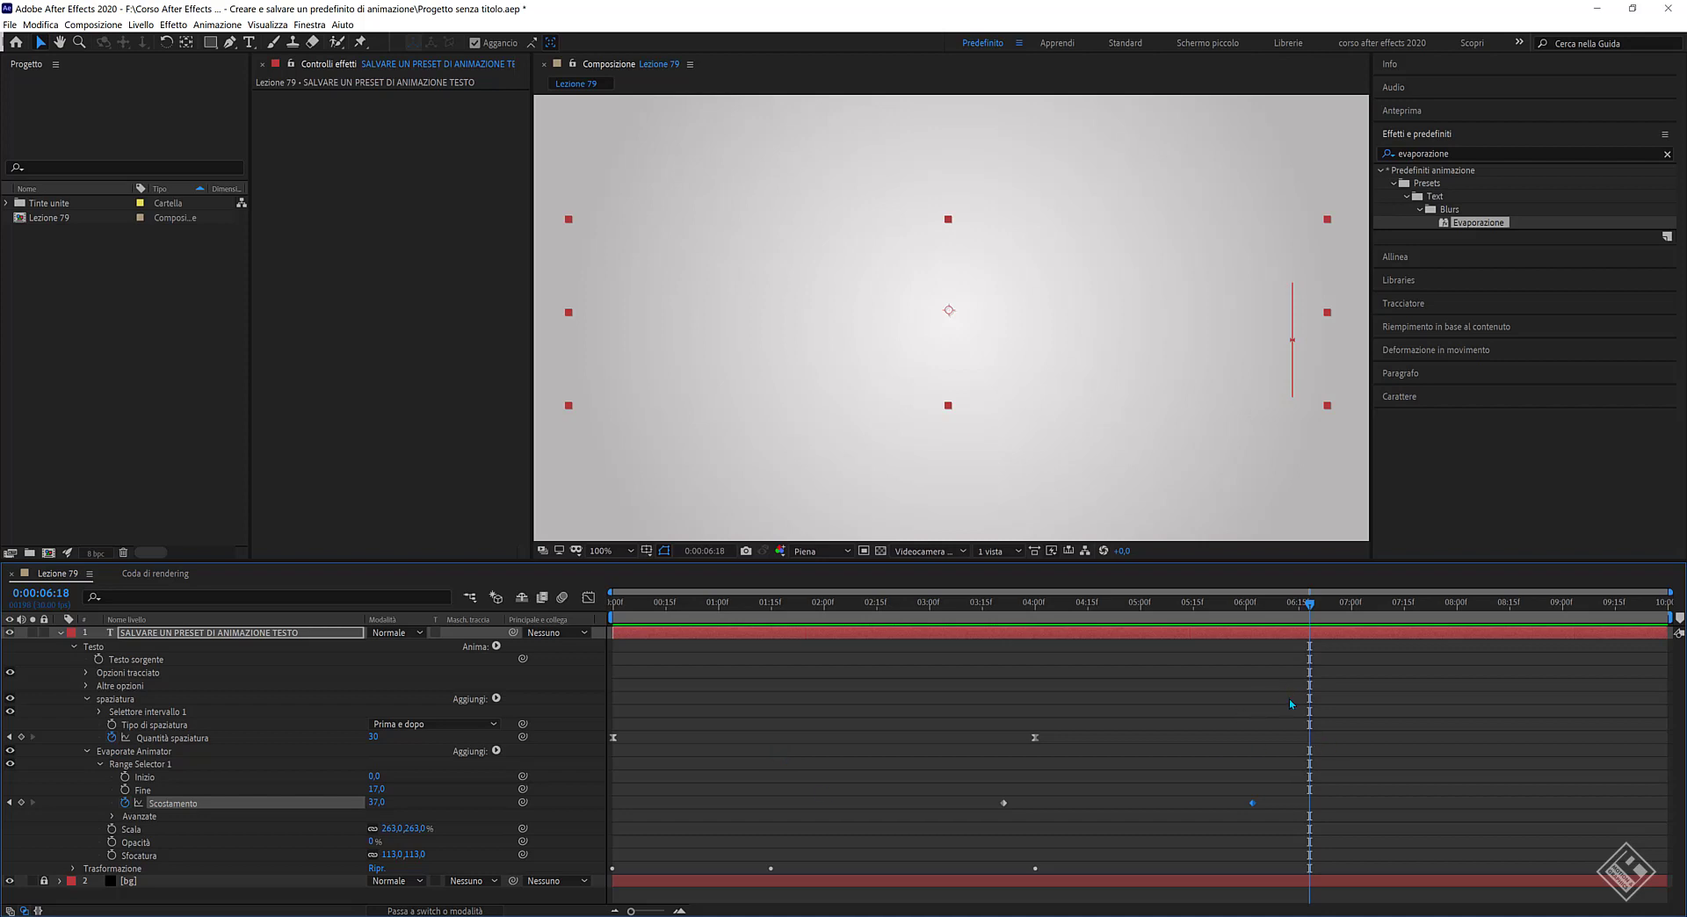
Select all the Quantità spaziatura, Scostamento, Scala and Opacità keyframes of the text layer and start saving them as an animation preset.
left_click_drag(1287, 687, 433, 891)
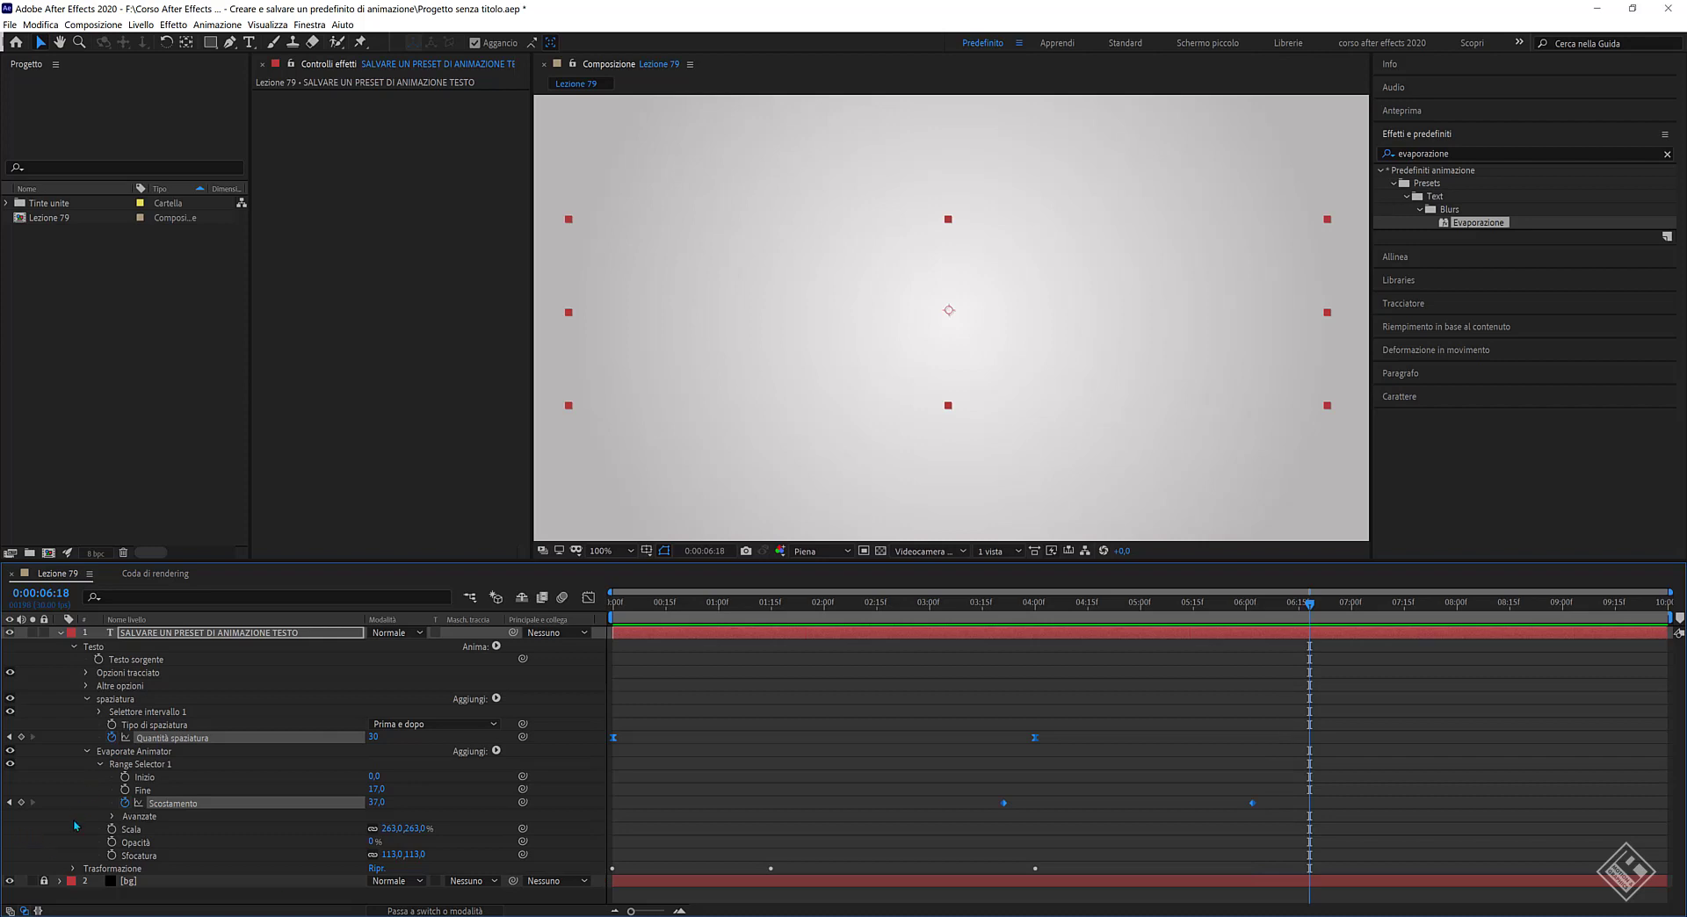
left_click(73, 868)
scroll(235, 800, "down", 1)
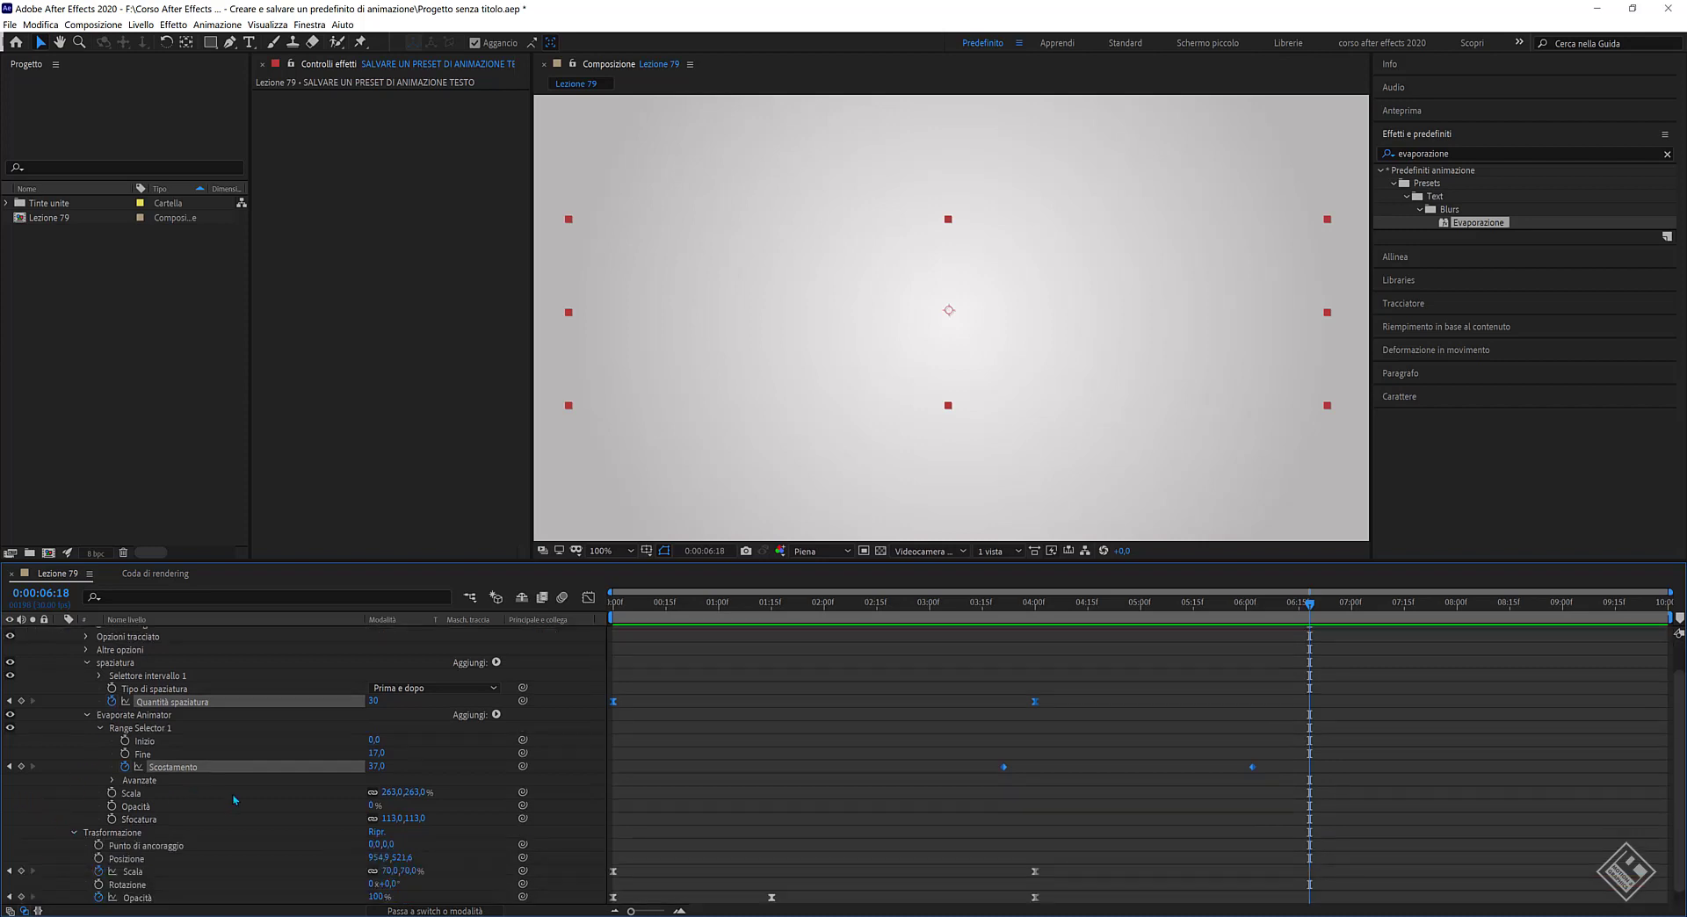
scroll(234, 799, "down", 1)
left_click_drag(1280, 650, 625, 901)
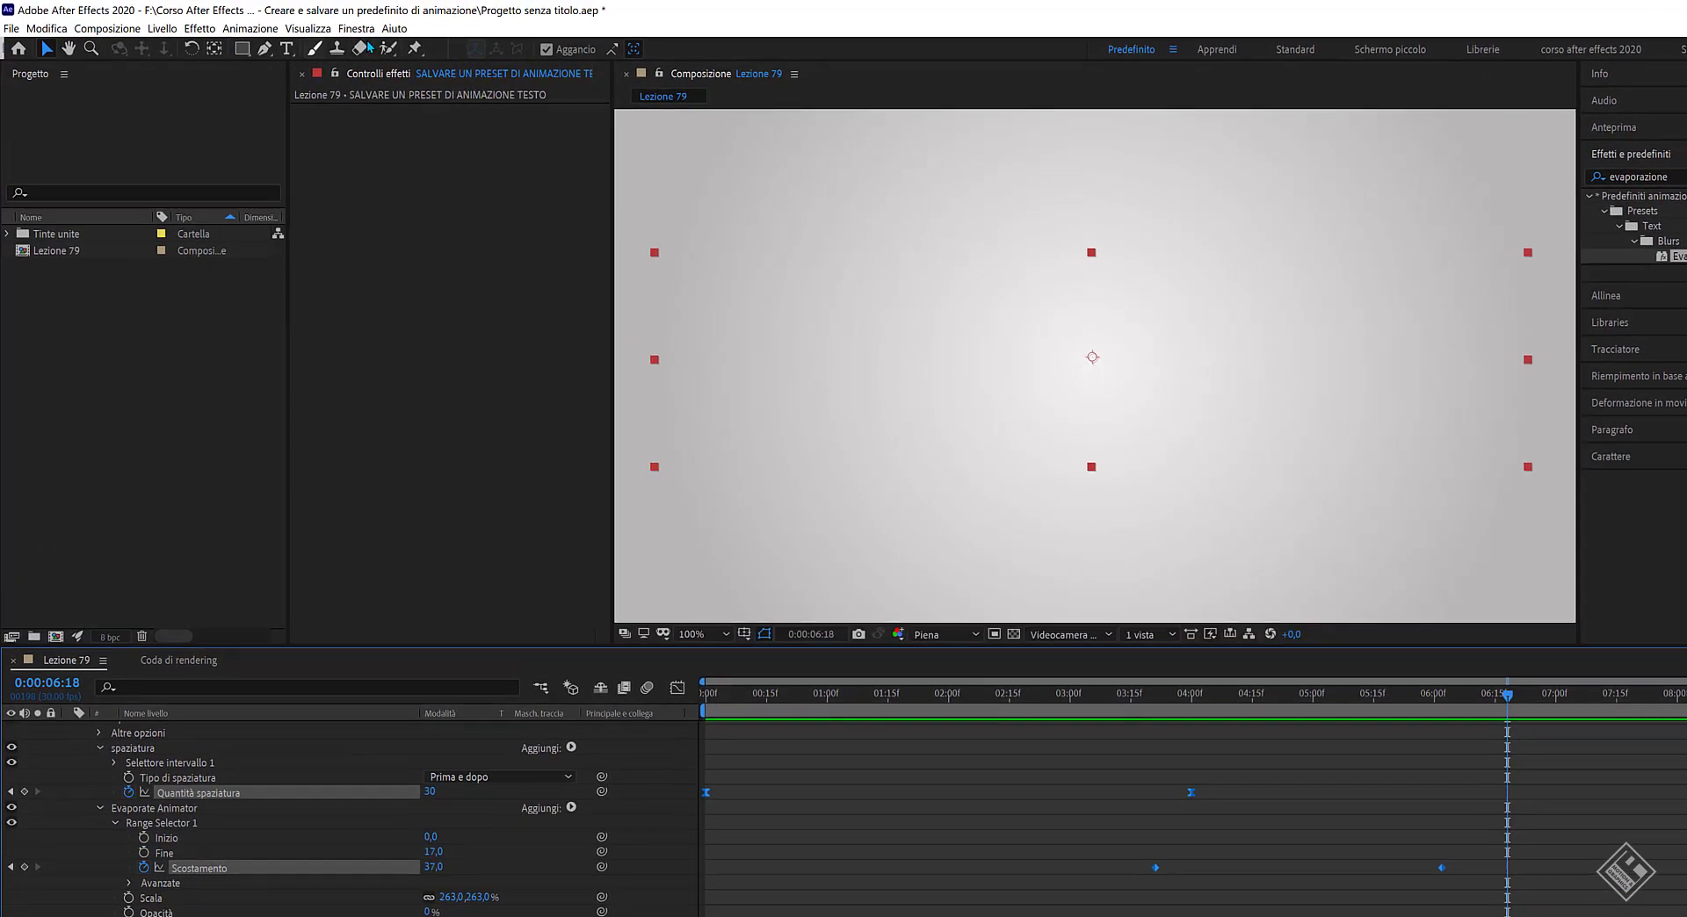
left_click(258, 30)
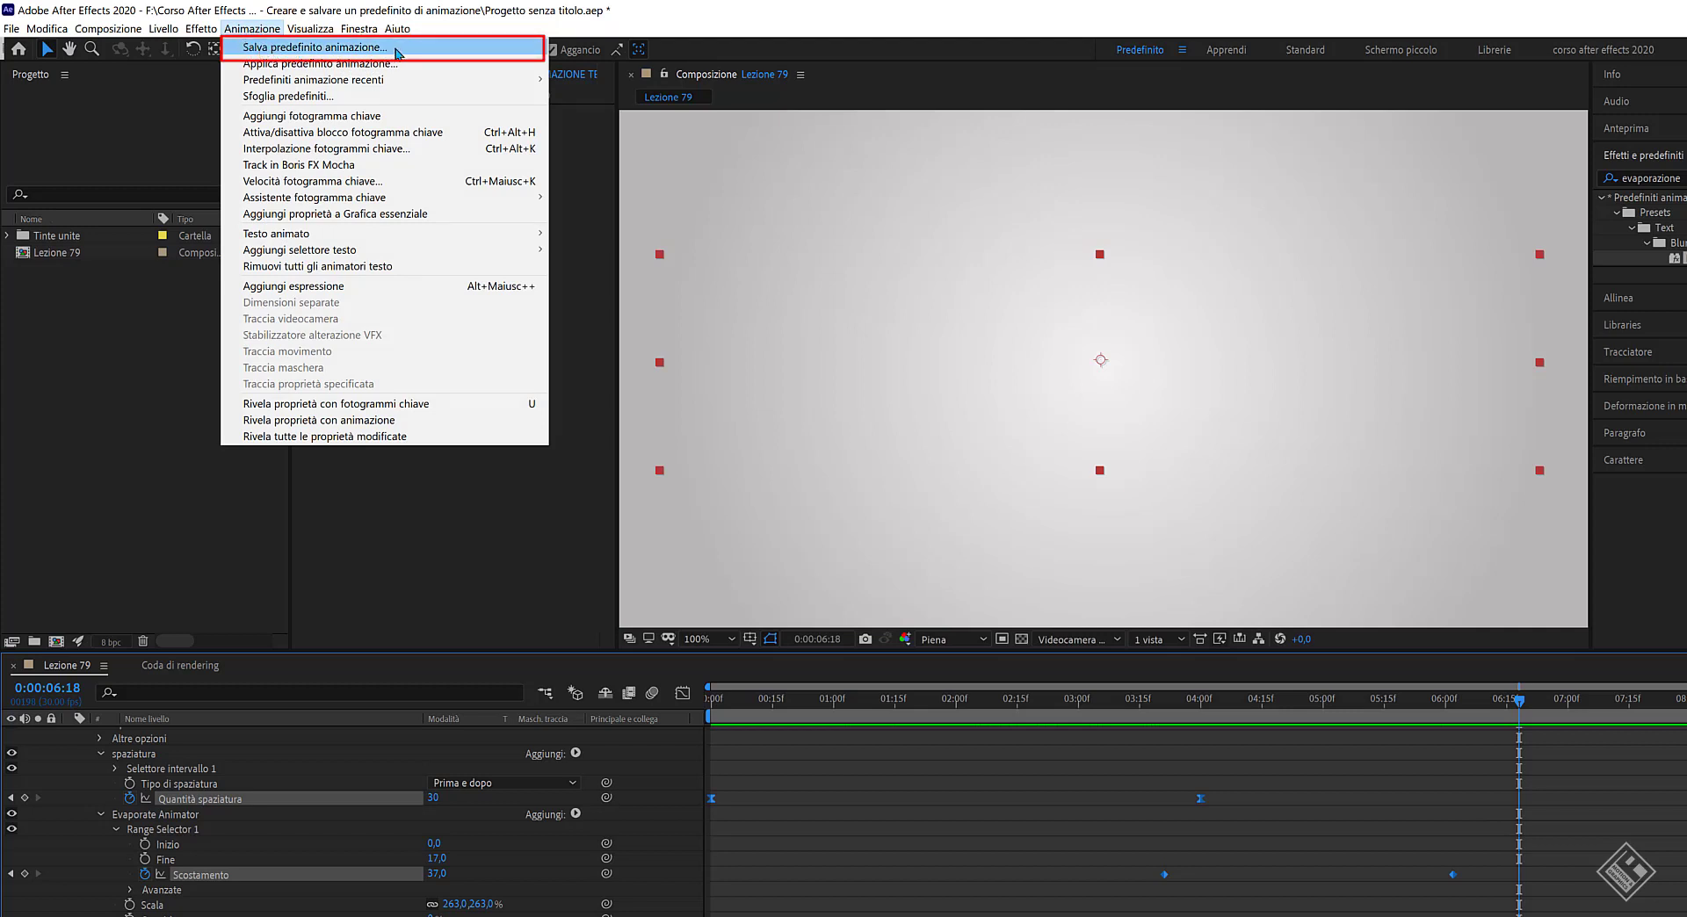
left_click(398, 54)
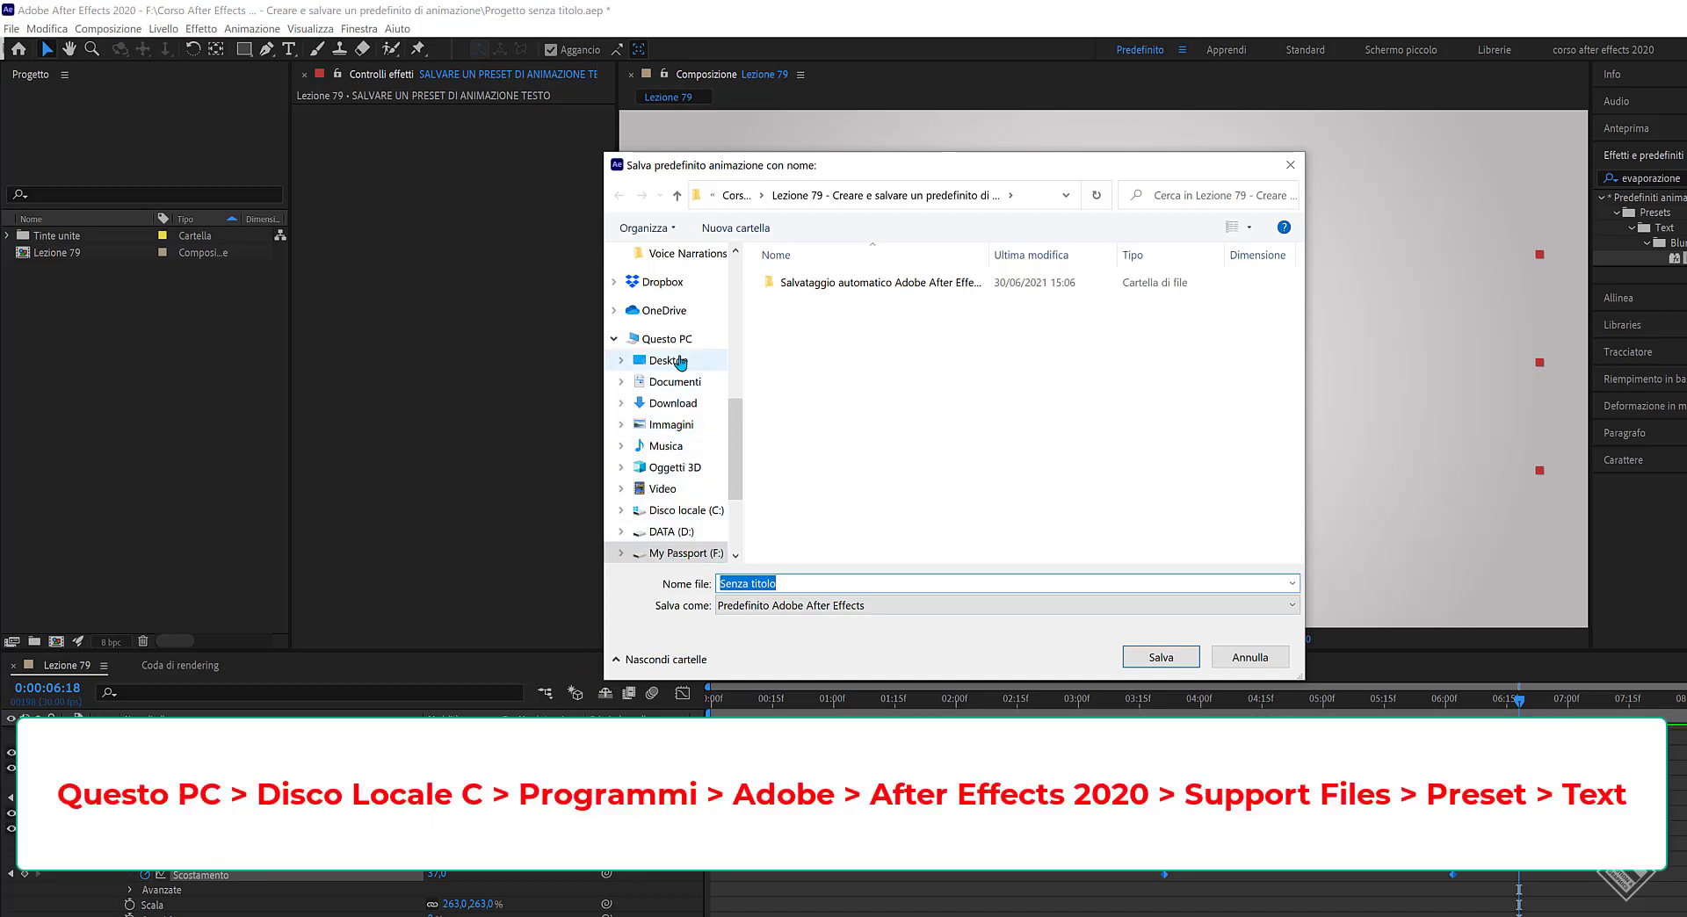
Browse to the save location Disco locale (C:) > Programmi > Adobe > Adobe After Effects 2020 > Support Files > Presets > Text > Kripton personali testo.
left_click(674, 347)
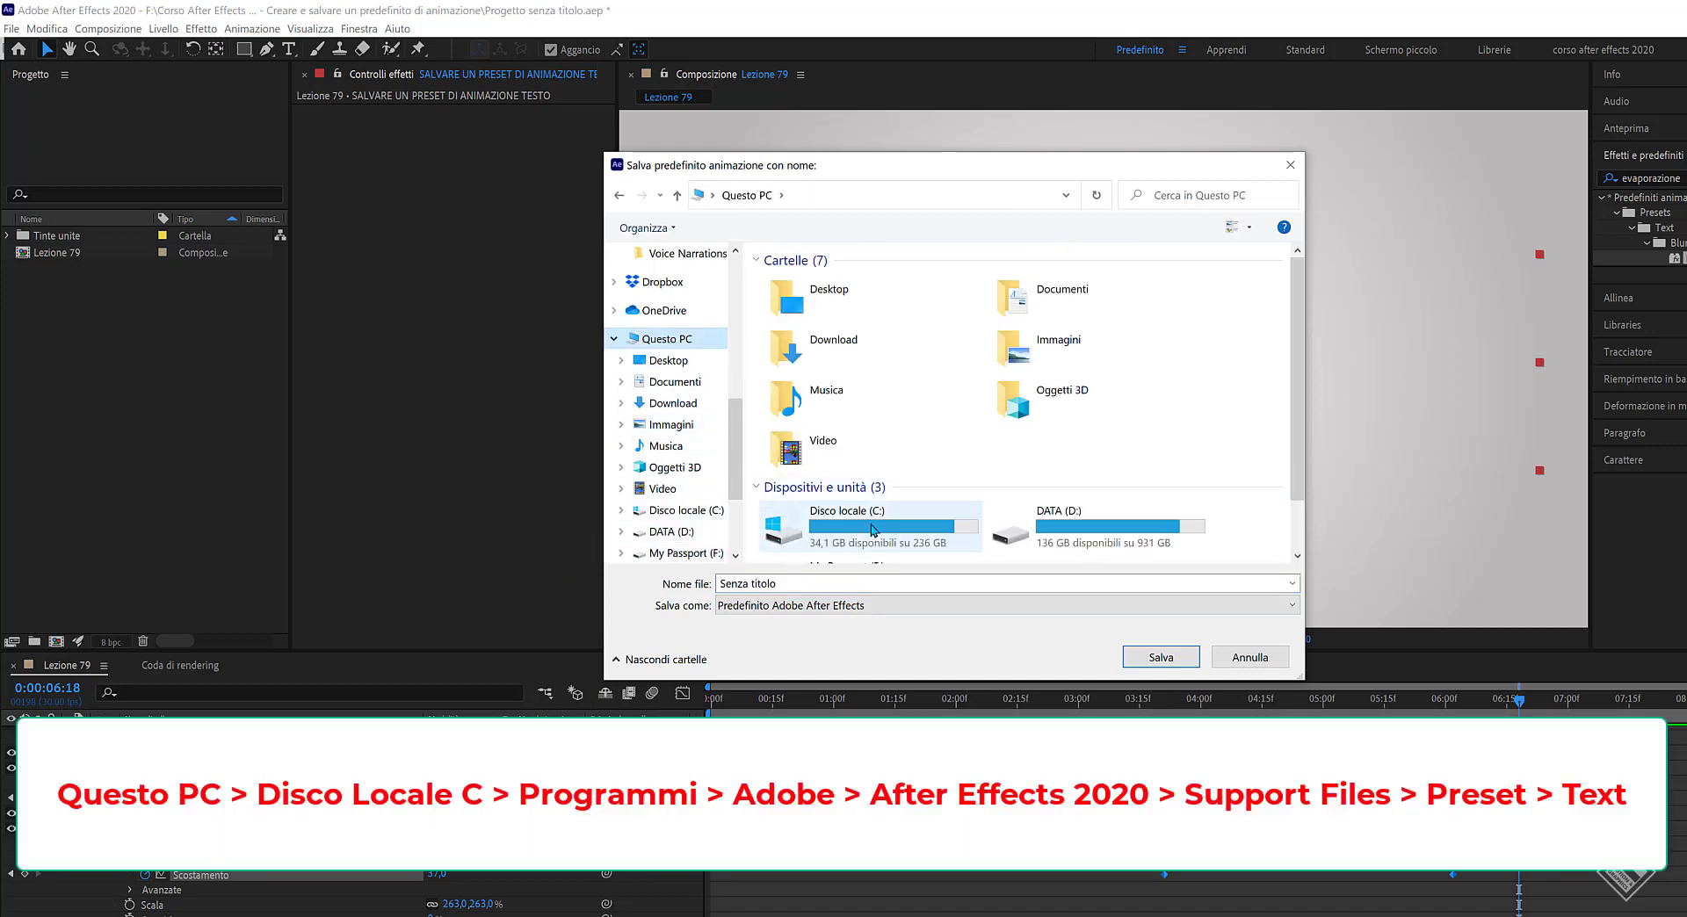
left_click(872, 530)
double_click(872, 530)
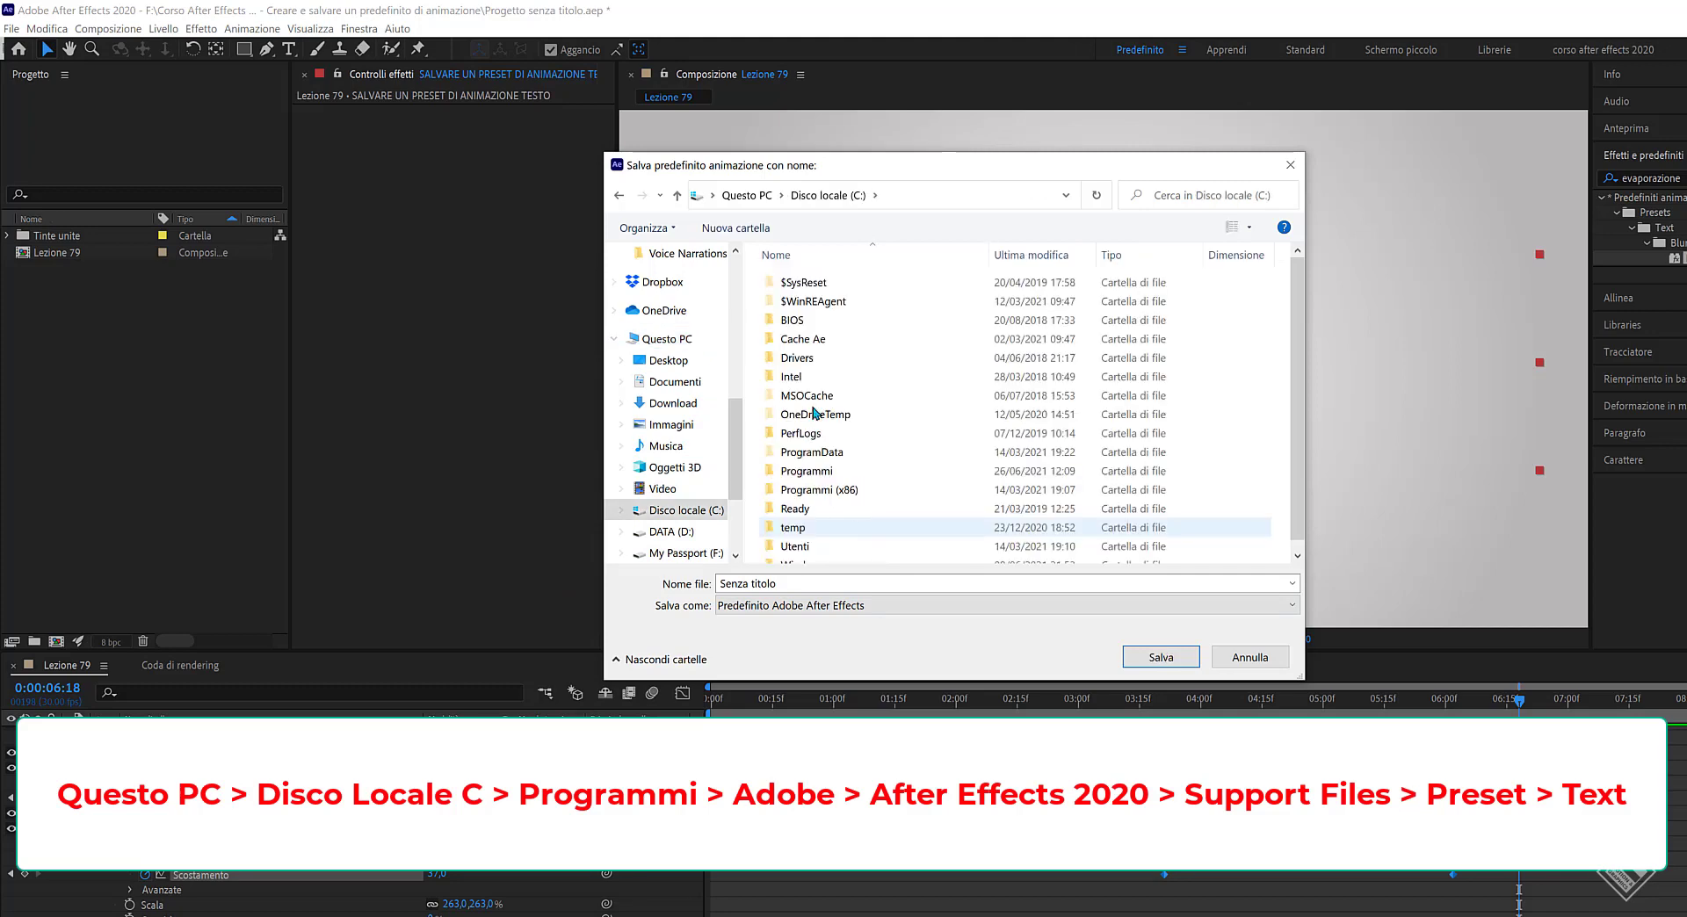
double_click(818, 472)
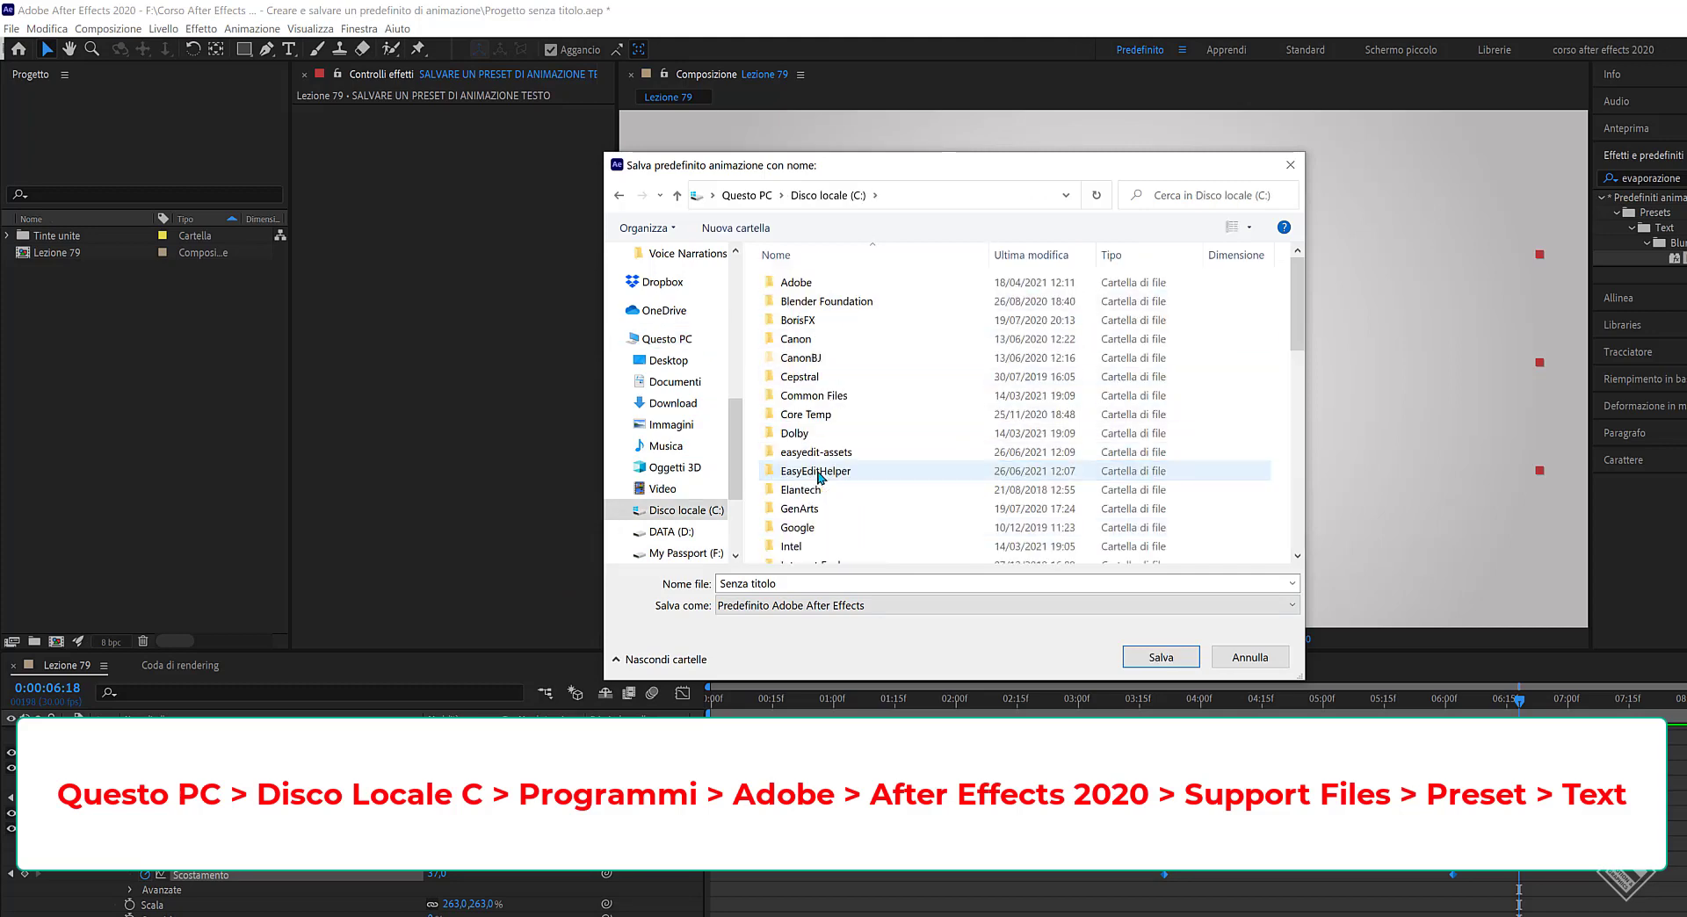
double_click(822, 283)
double_click(865, 287)
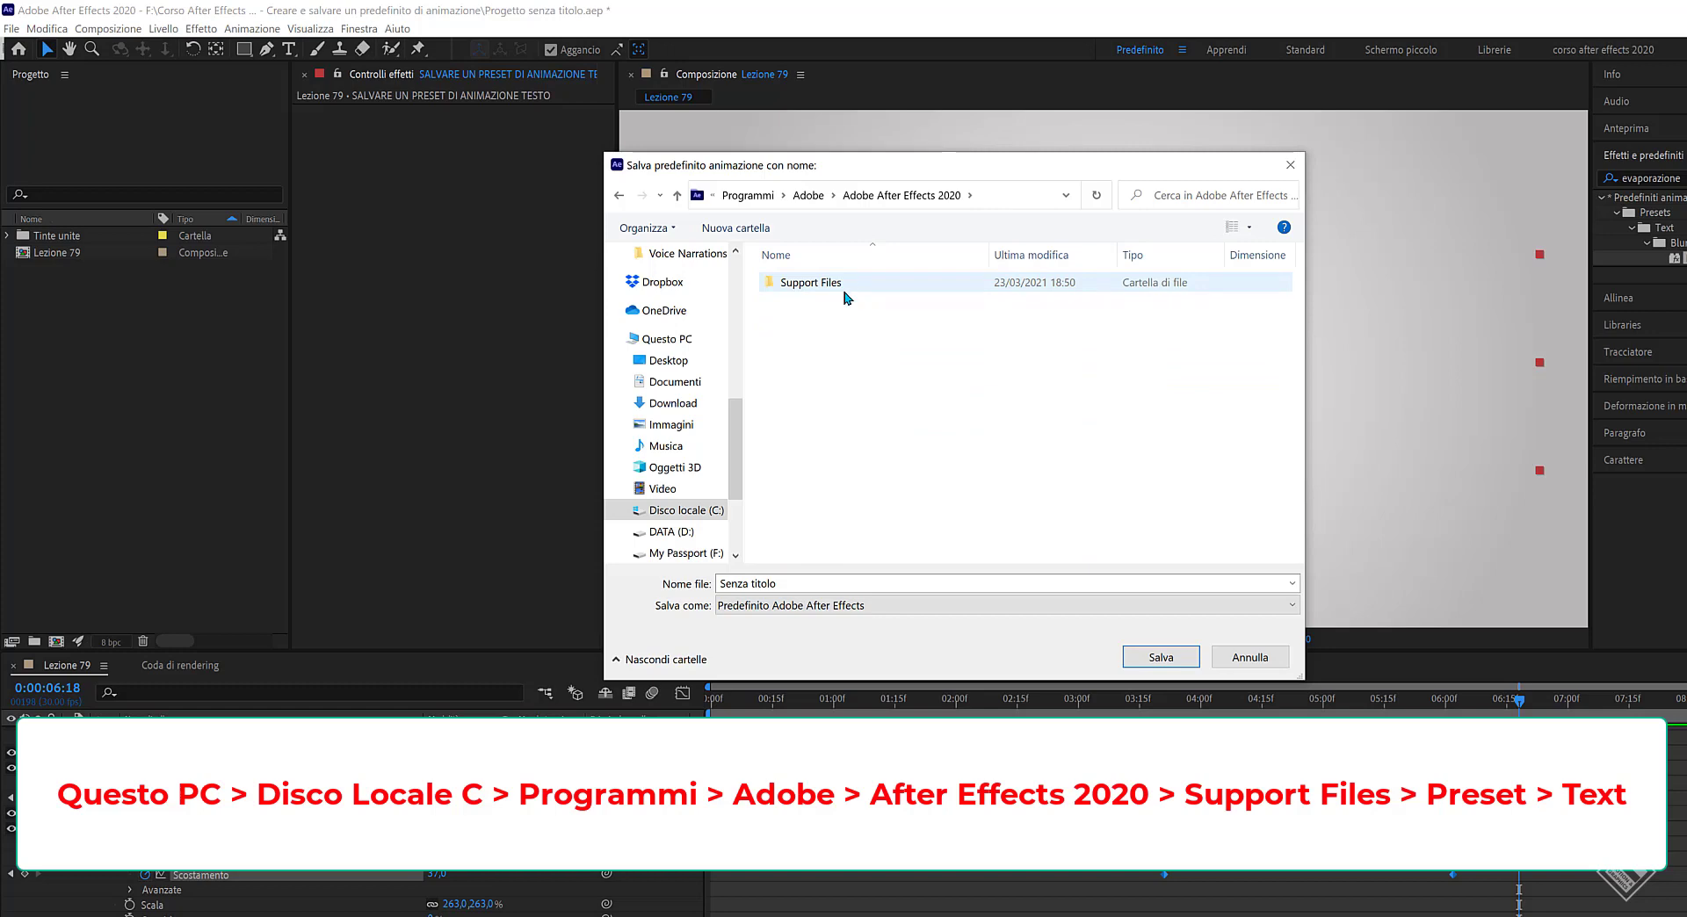
left_click(844, 293)
double_click(844, 295)
scroll(857, 362, "down", 5)
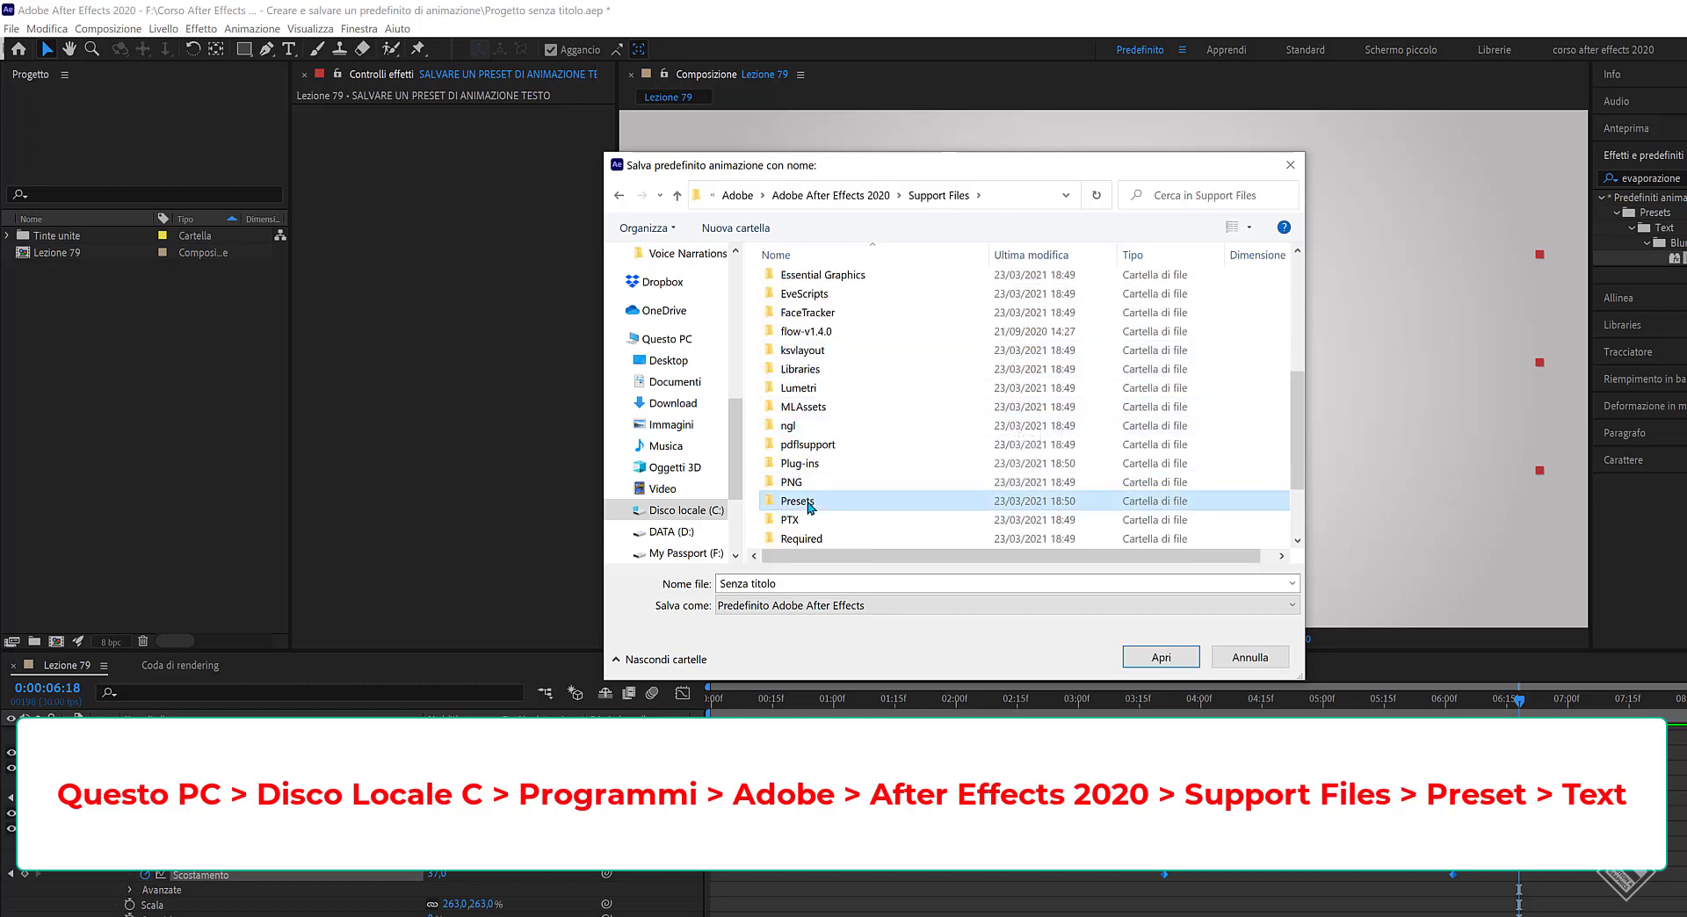
double_click(866, 499)
double_click(845, 434)
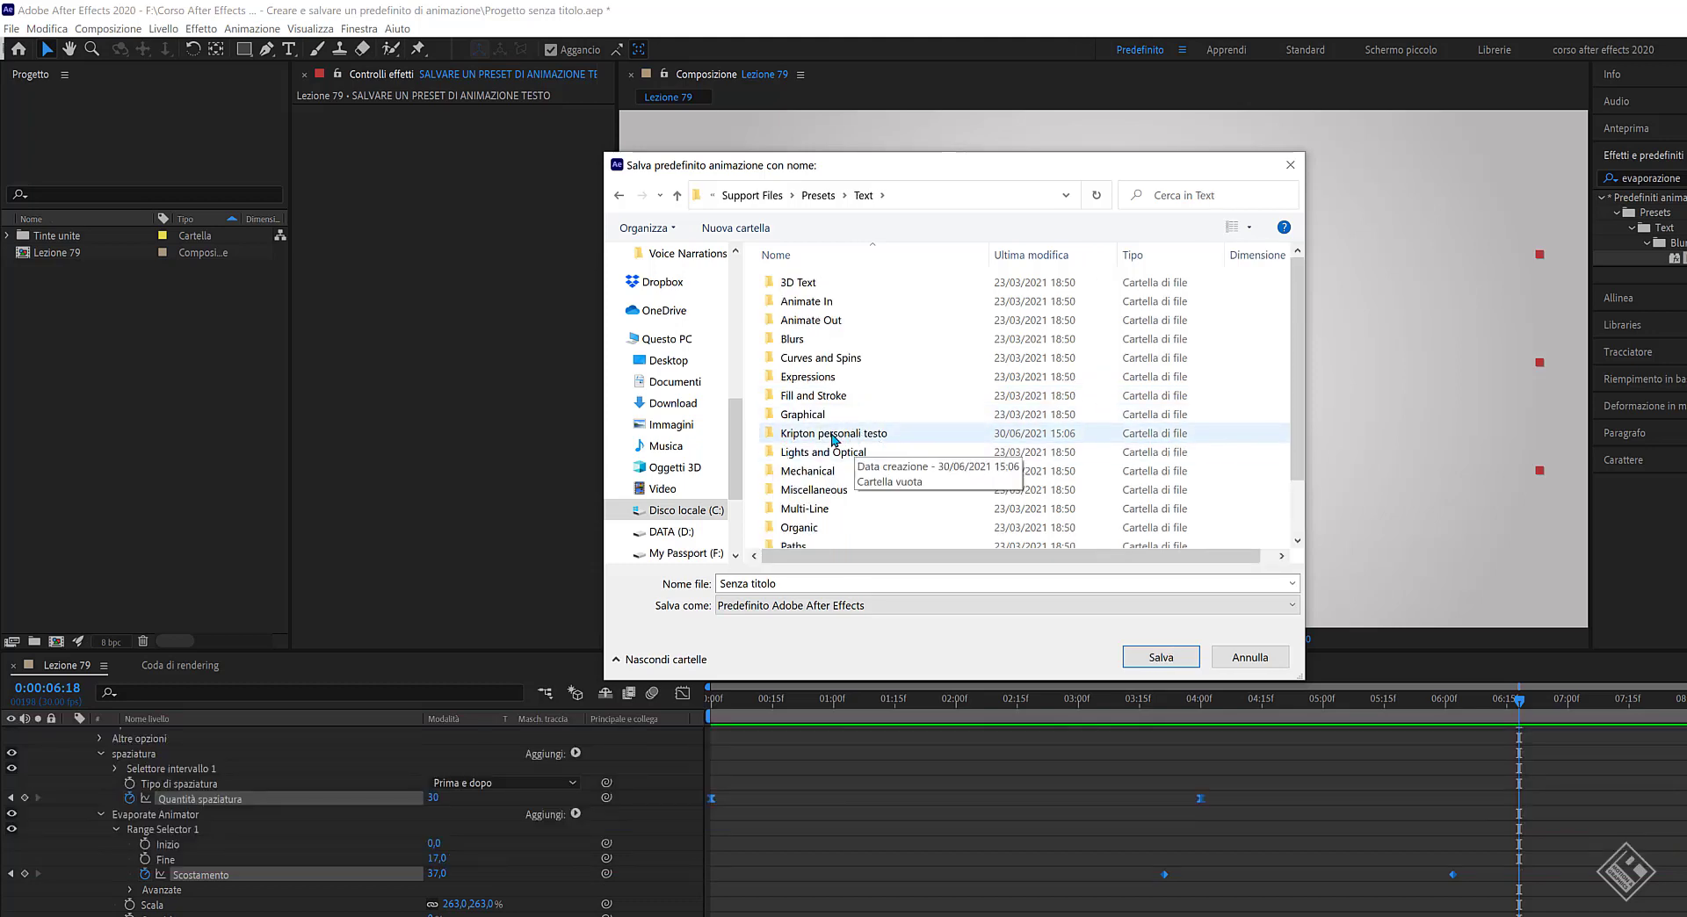
double_click(833, 436)
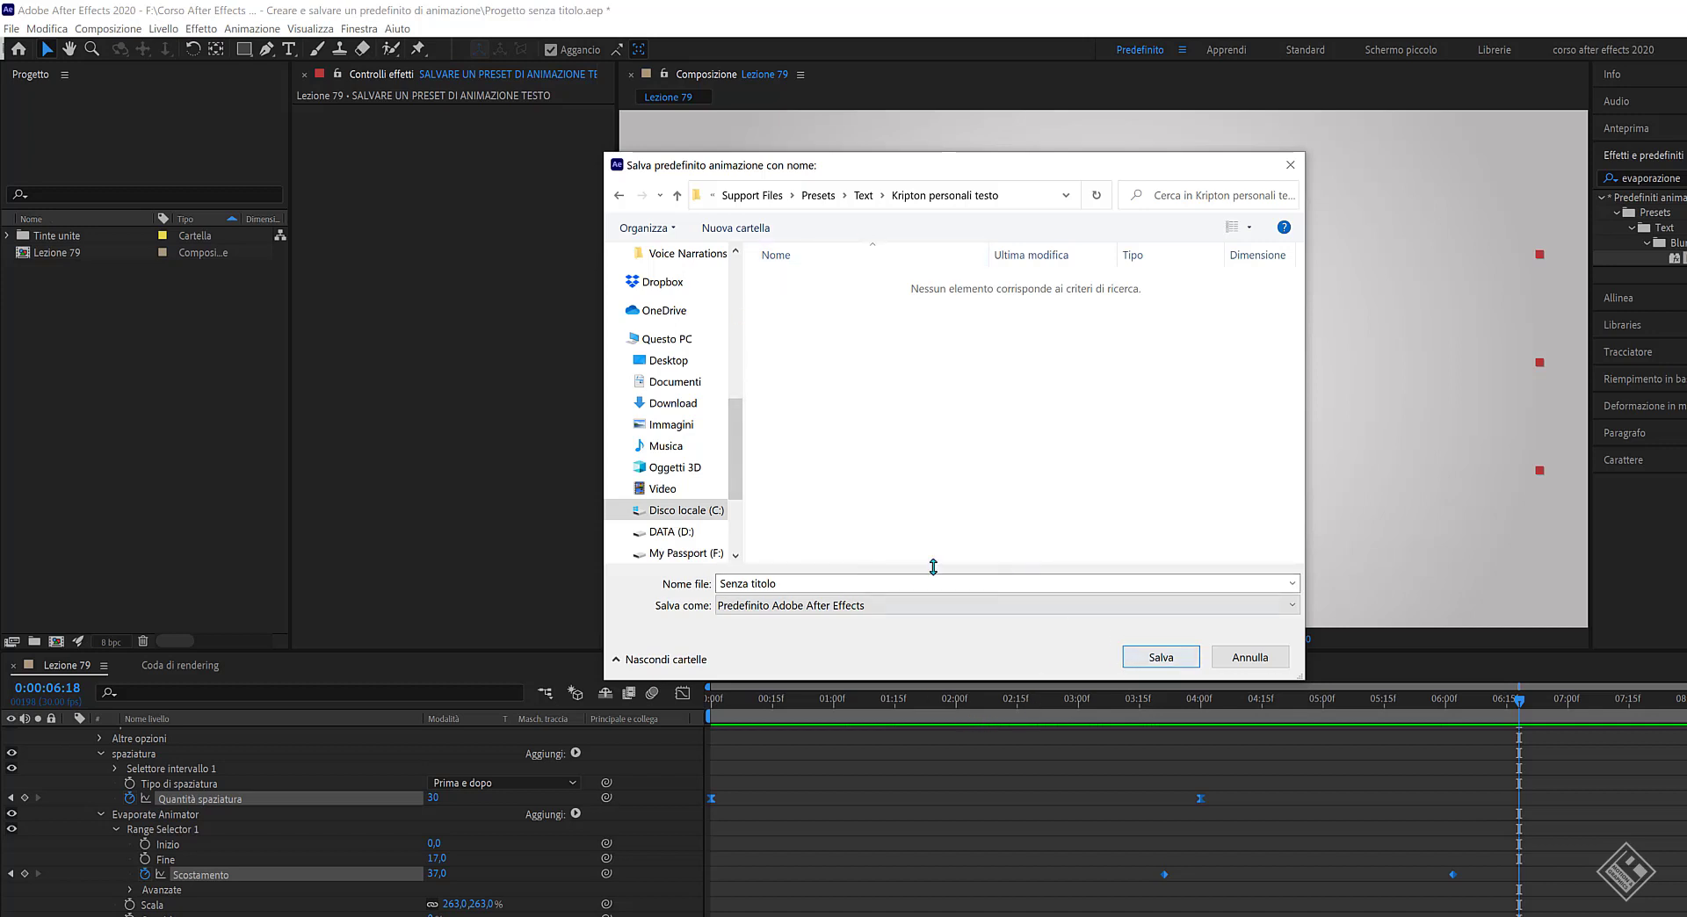
Name the preset "scala+opacità+spaziatura+evaporazione 1", try to save it in the Kripton personali testo folder and decline saving to the Utente folder.
left_click(785, 588)
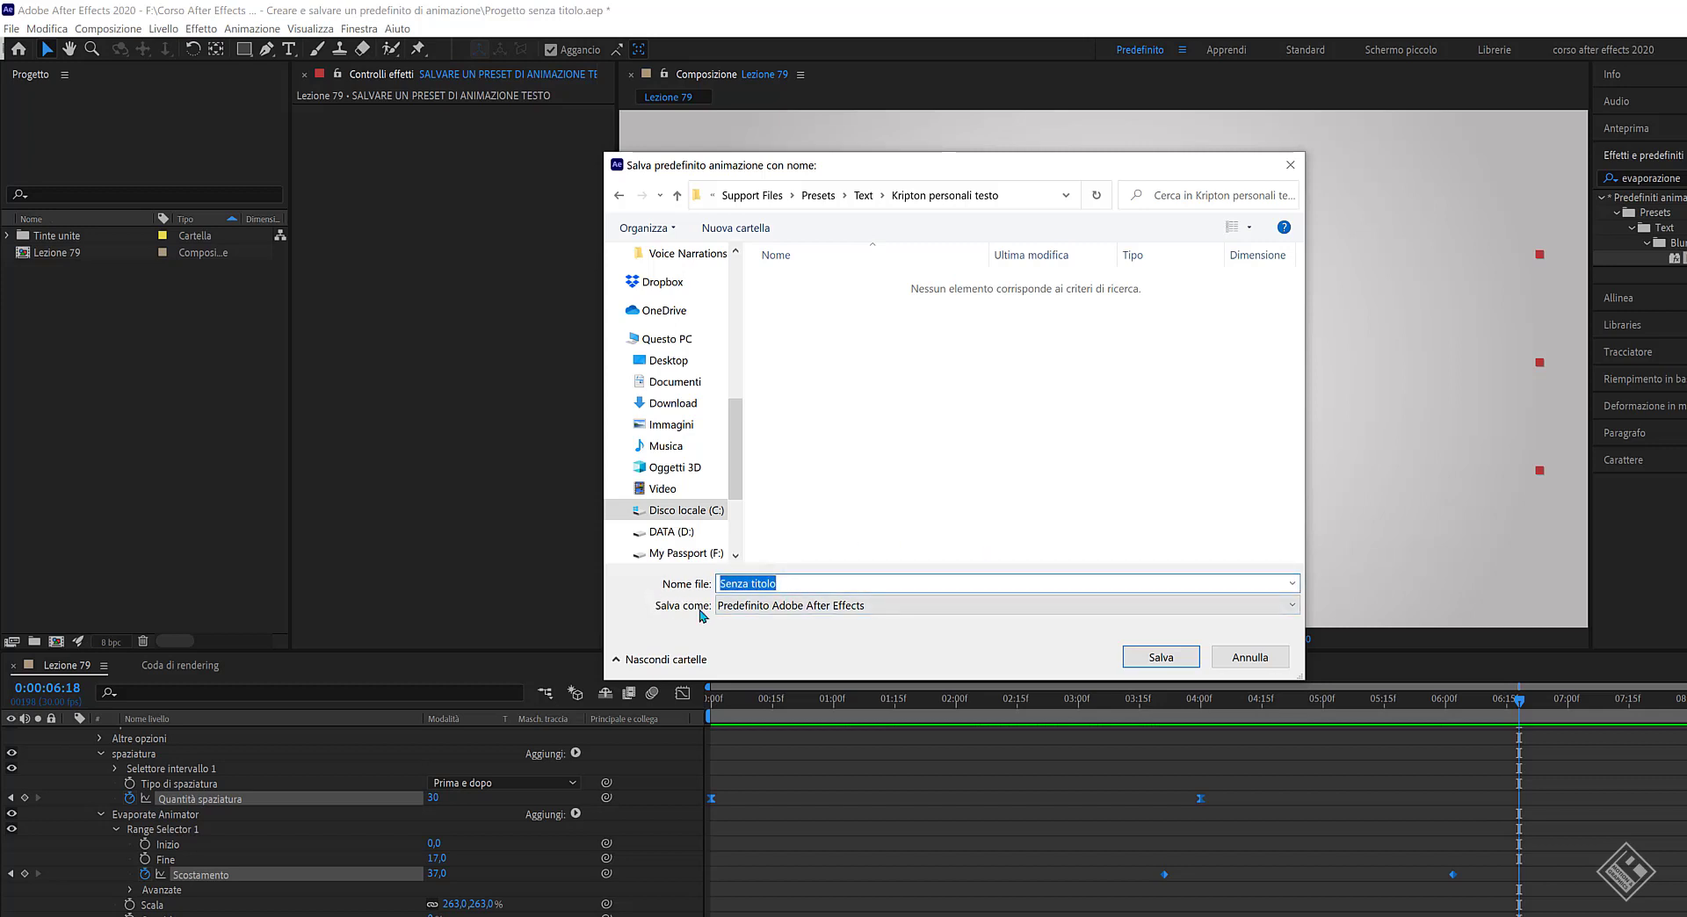
type("scala+opa")
type("cita")
type("à+spazia")
type("tura")
type("+evap")
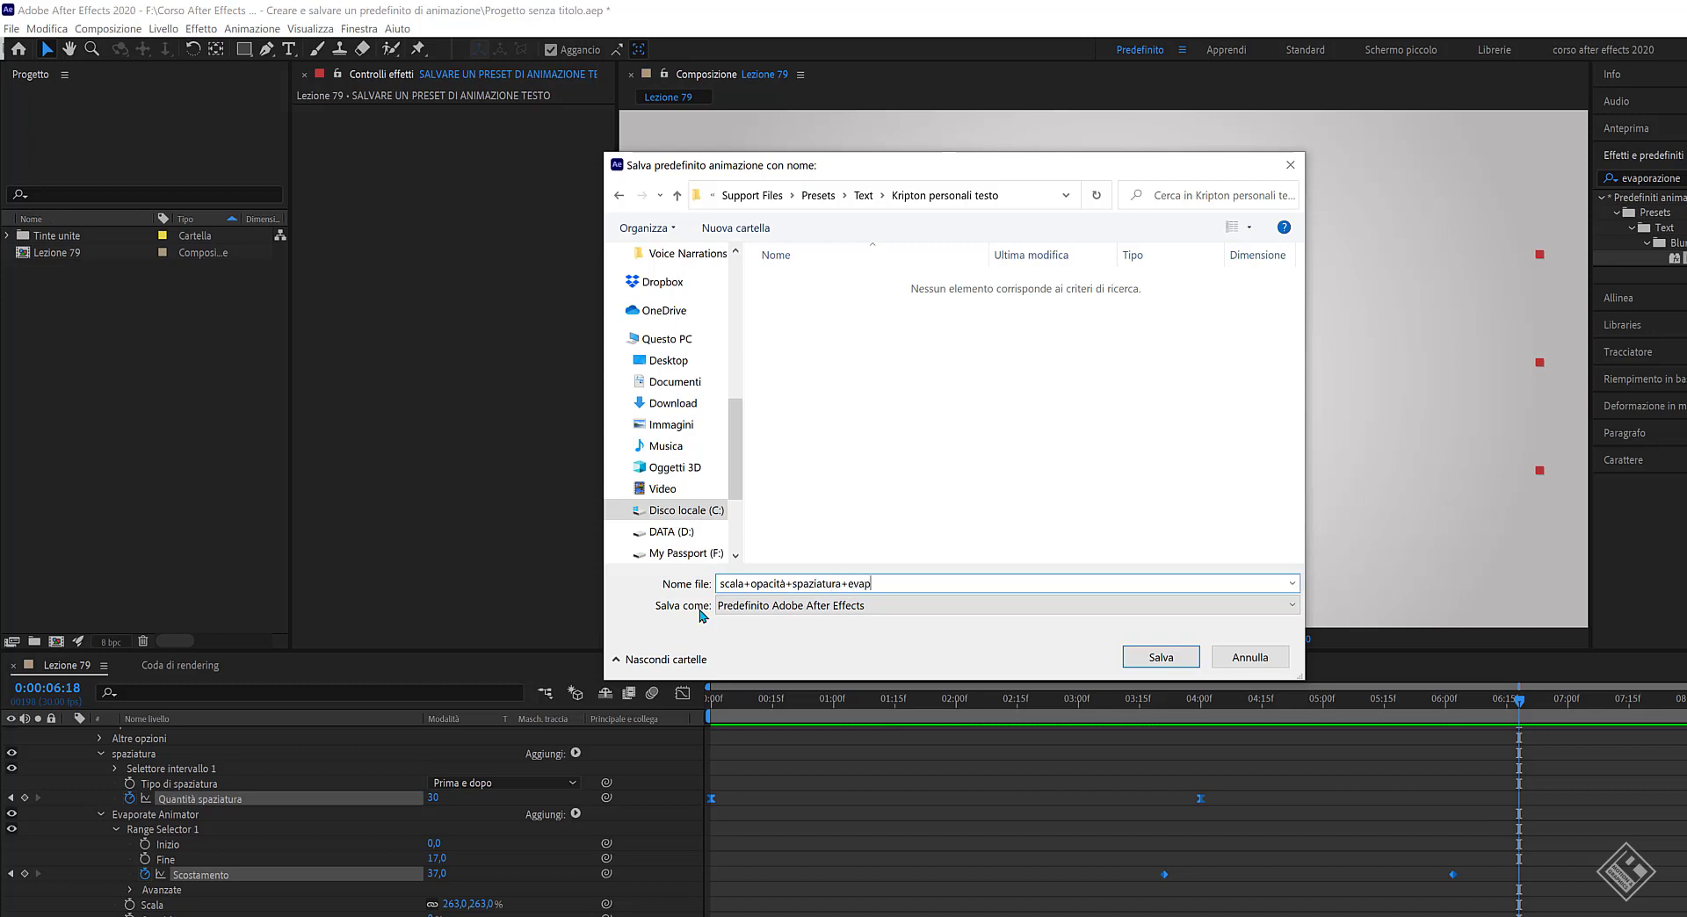
type("orazione 1")
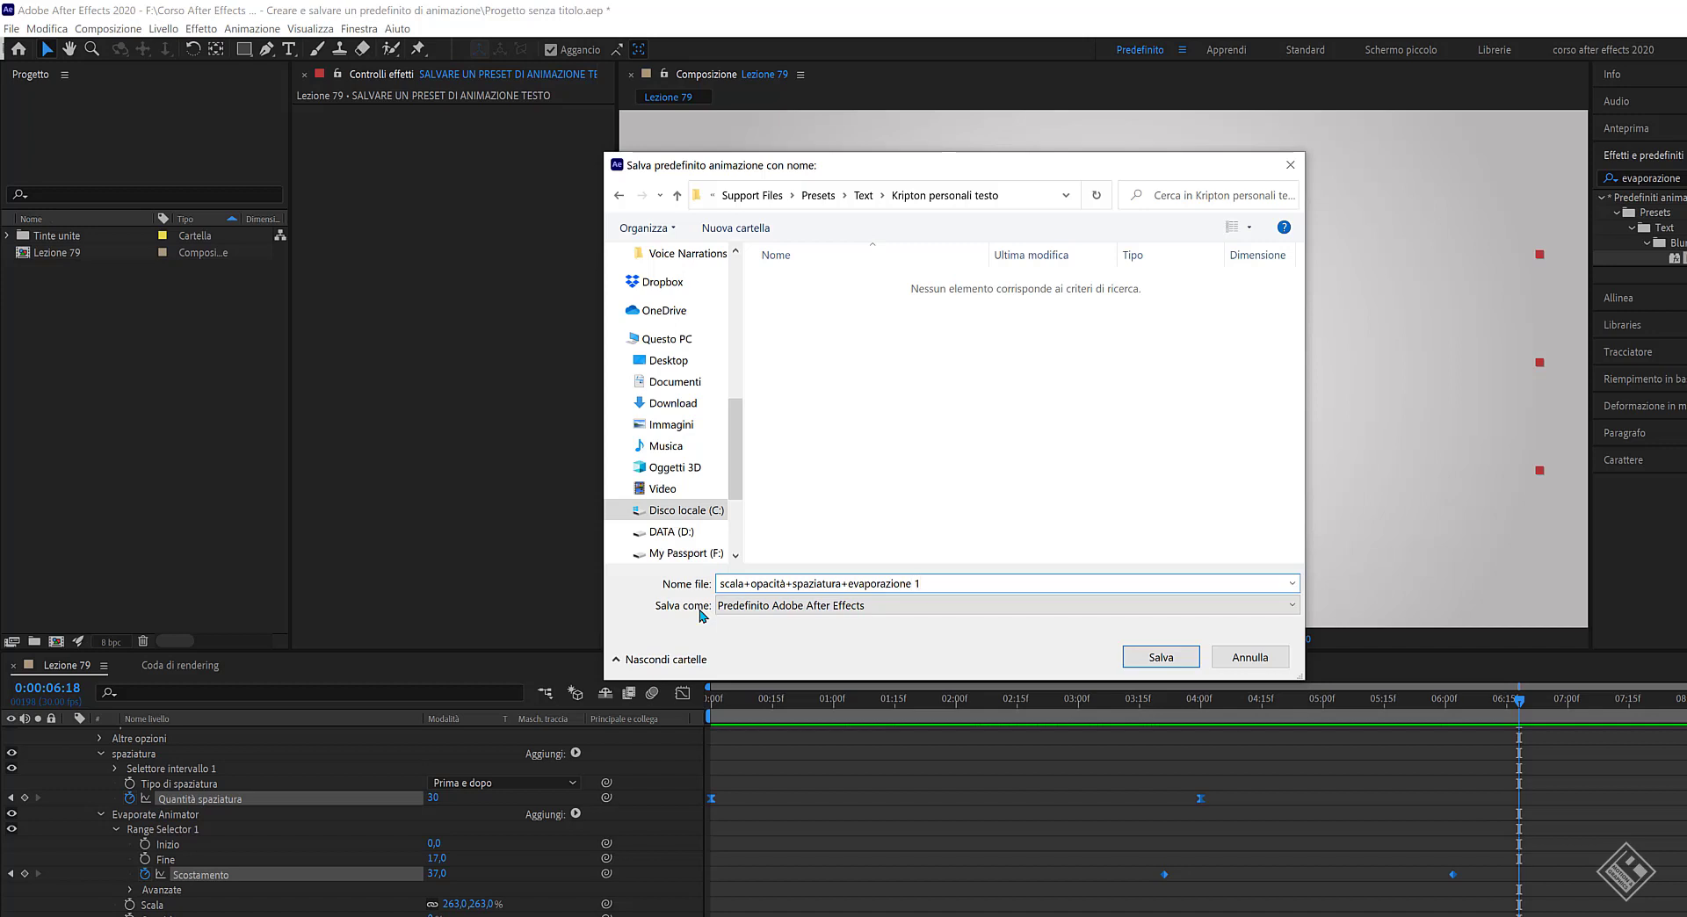
left_click(1160, 658)
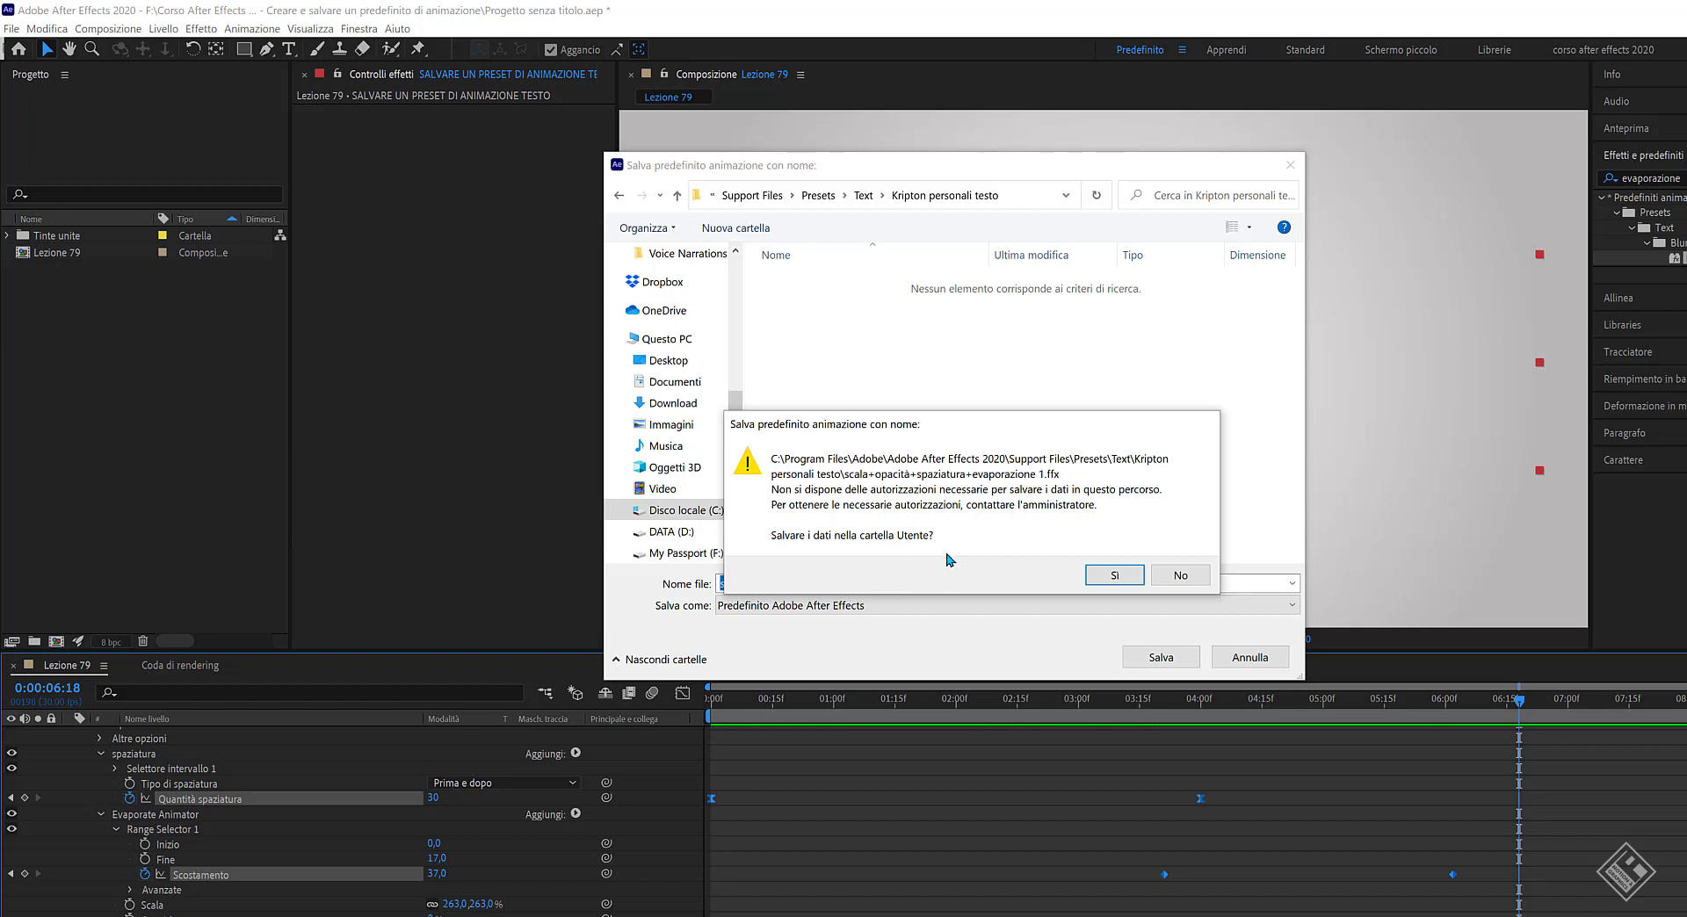
left_click(1180, 576)
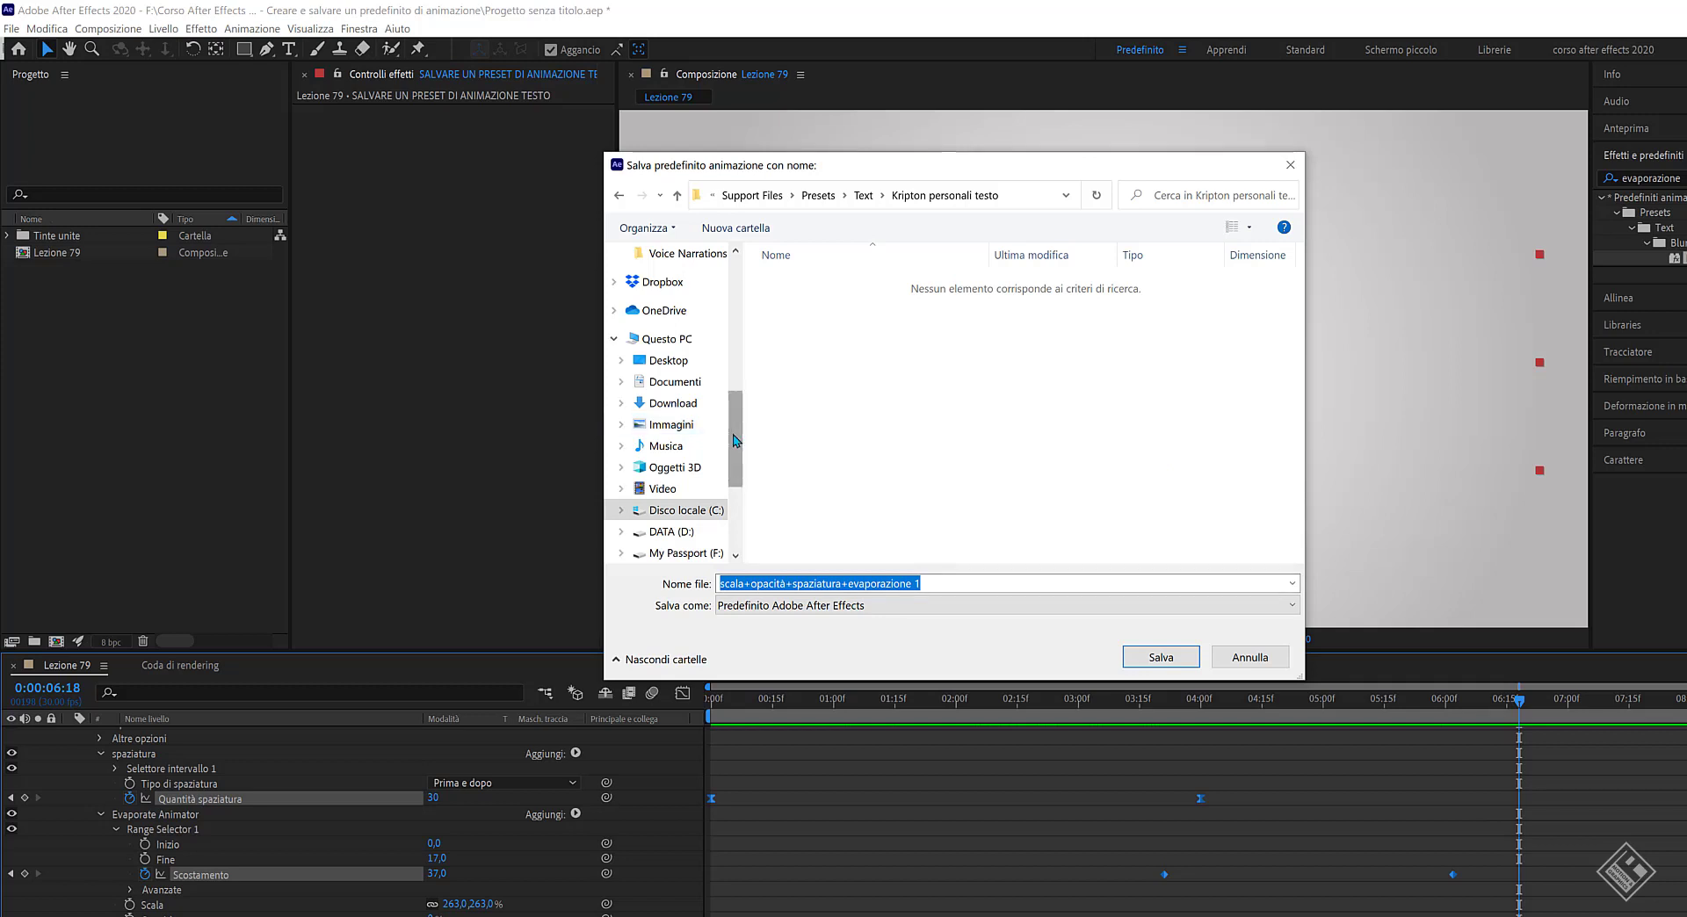
Save the preset in the Lezione 79 project folder instead and accept saving outside the default presets folder.
left_click_drag(735, 433, 738, 419)
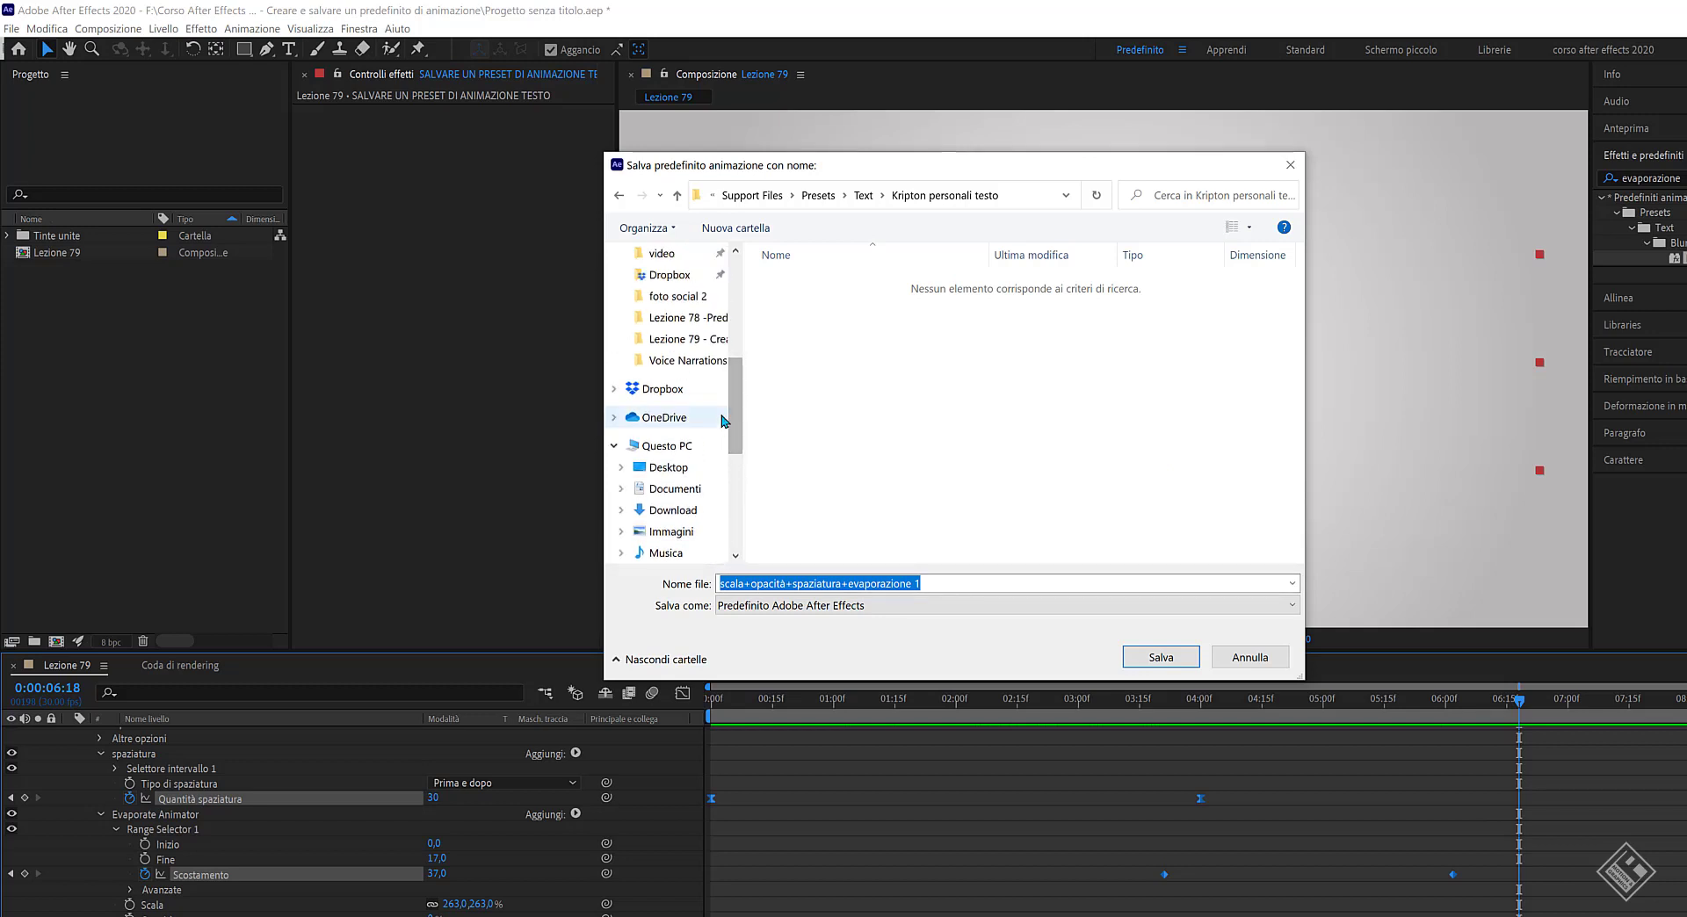
scroll(681, 356, "up", 2)
left_click(685, 339)
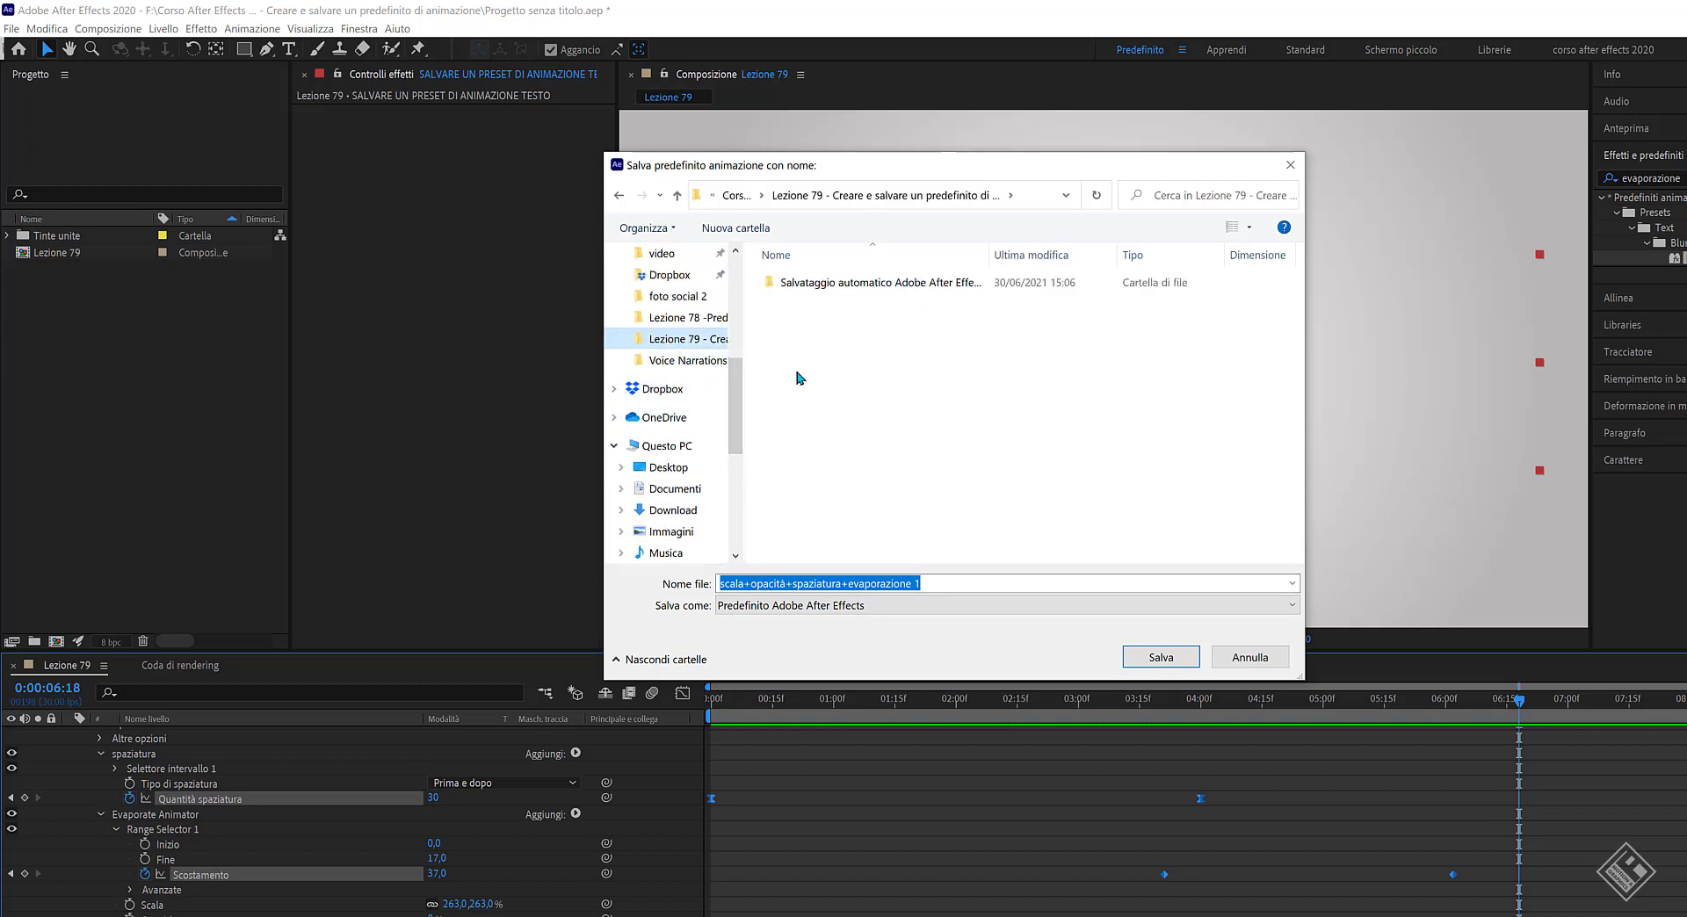
left_click(1160, 657)
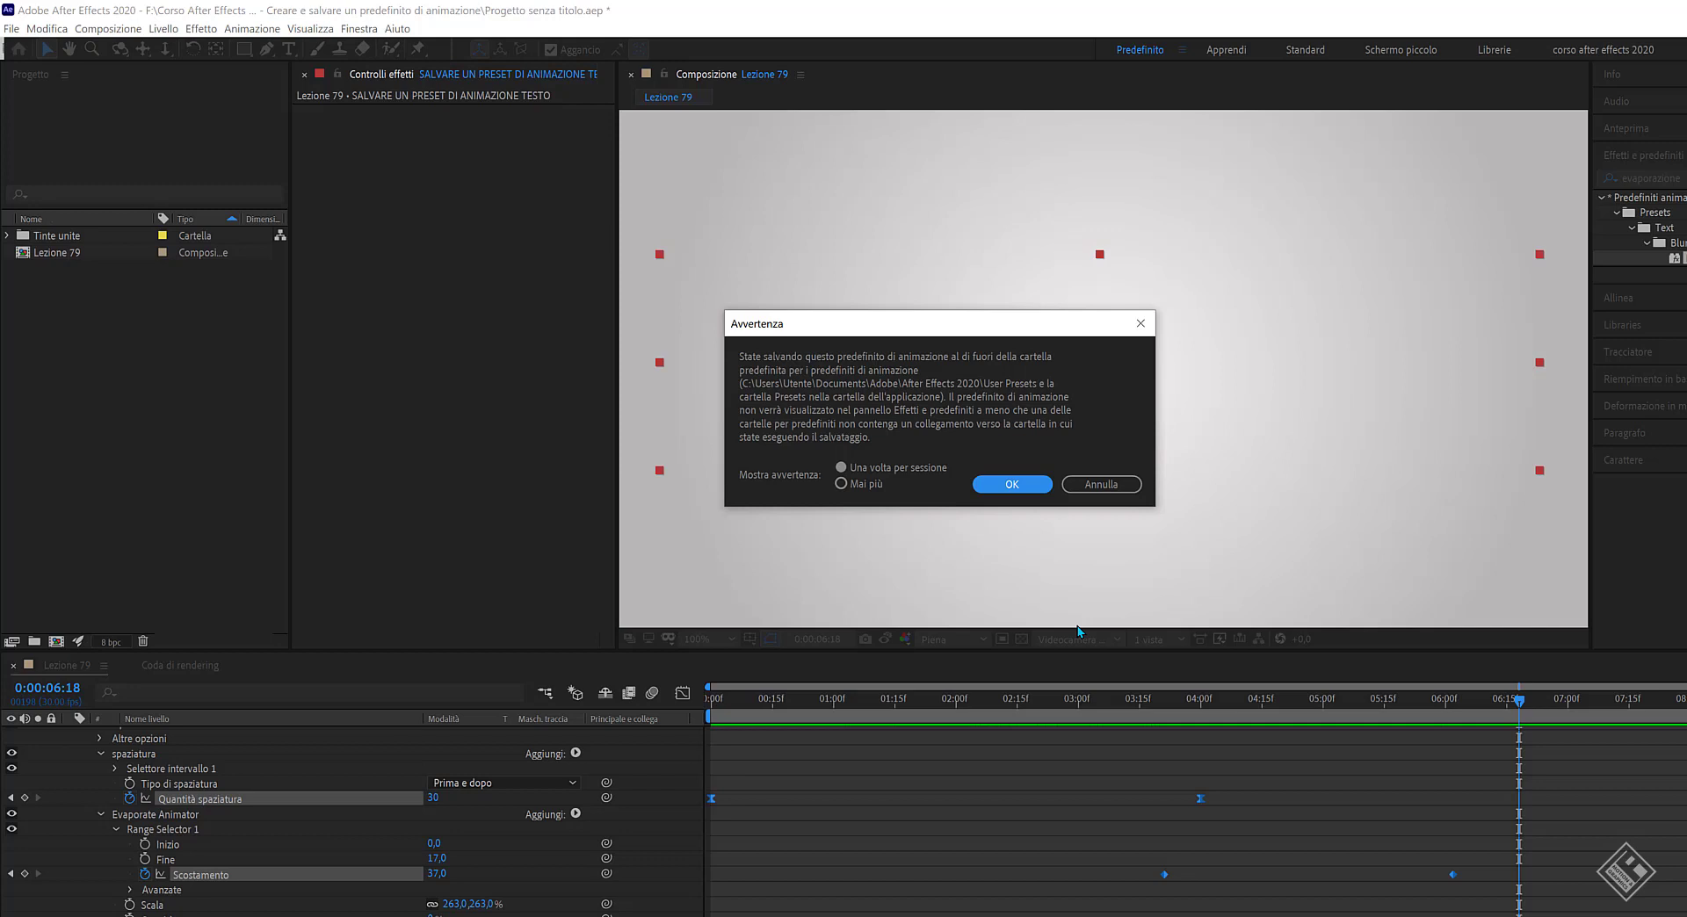
left_click(1013, 486)
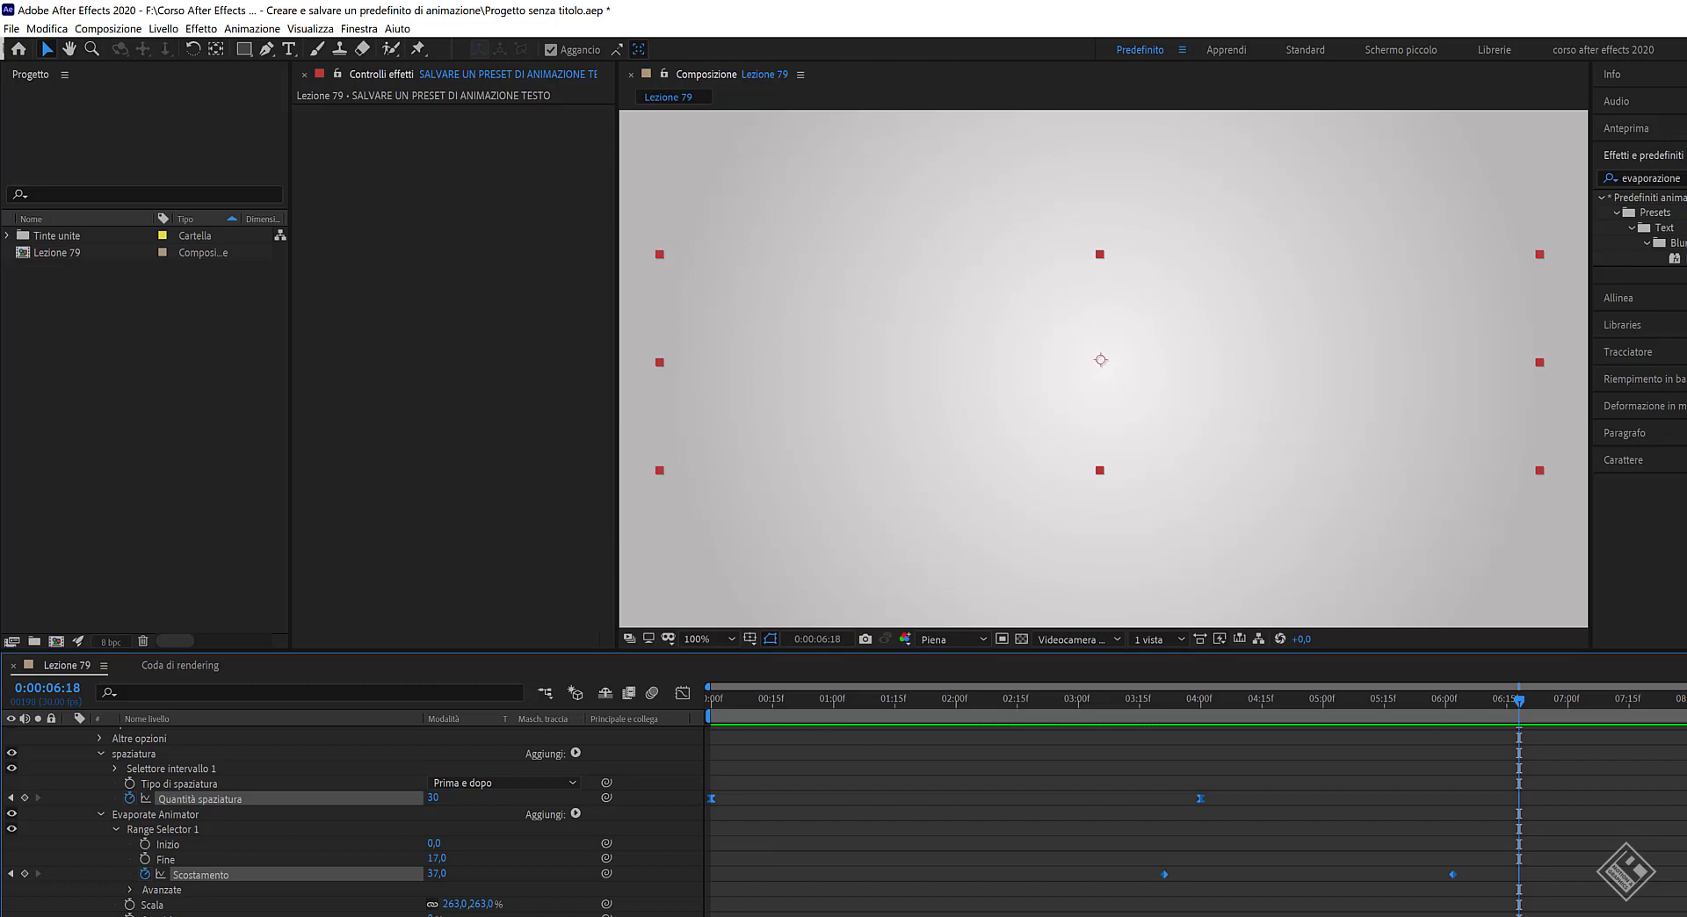
Switch to File Explorer and arrange the Lezione 79 project folder and the After Effects Presets > Text folder side by side.
key("alt+Tab")
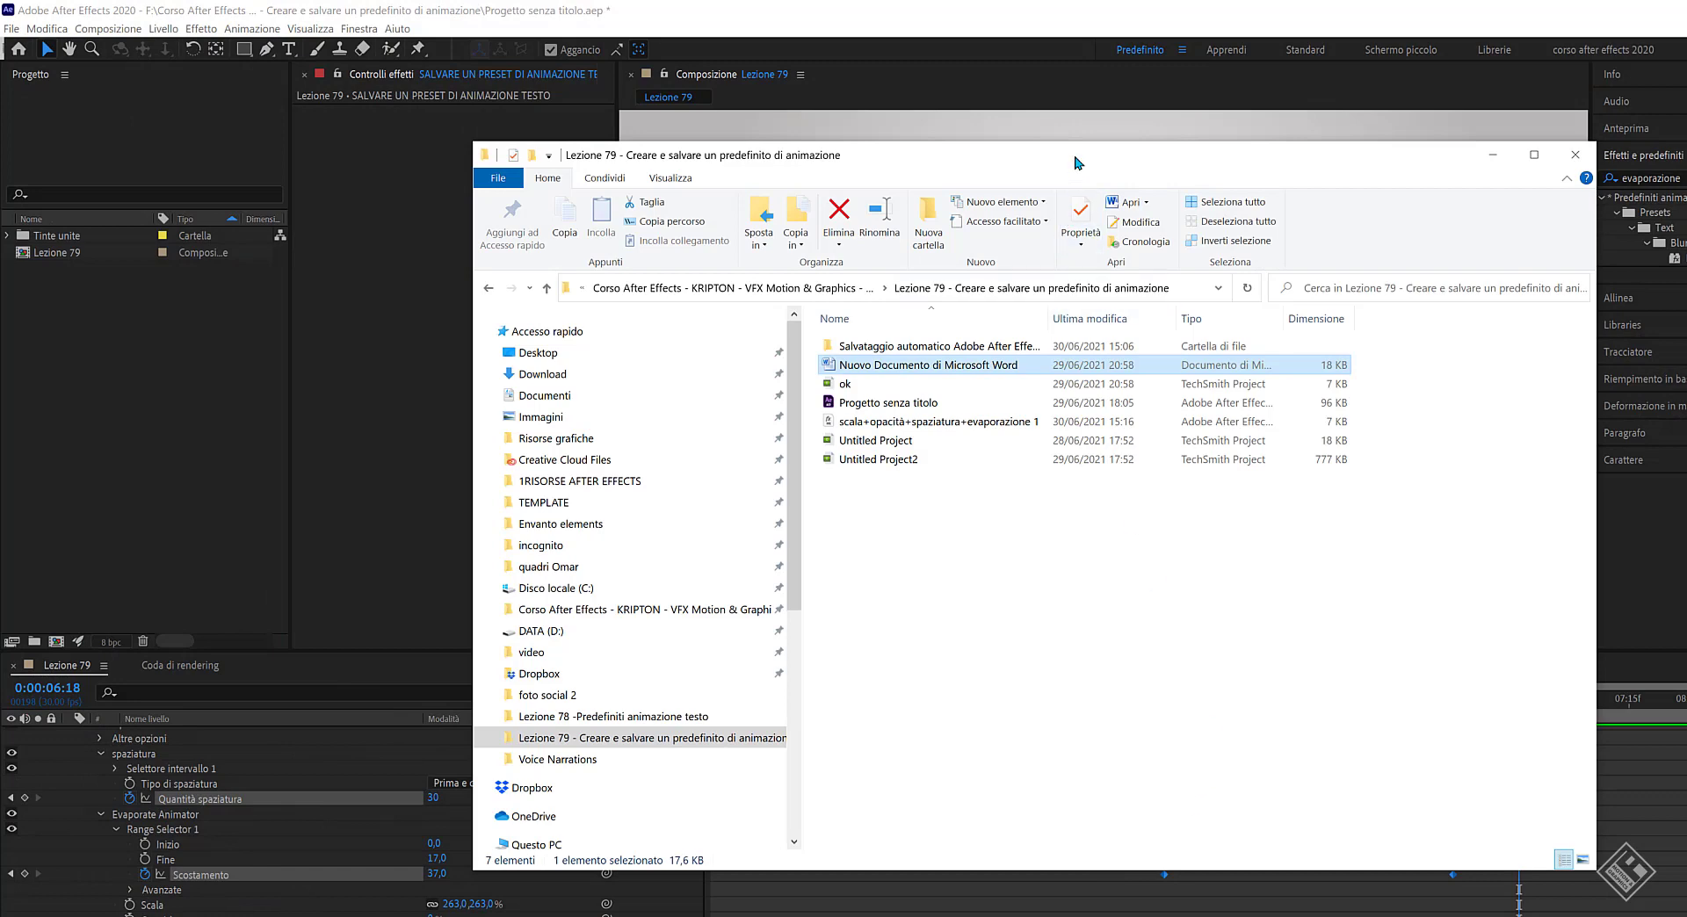
left_click_drag(1154, 160, 752, 97)
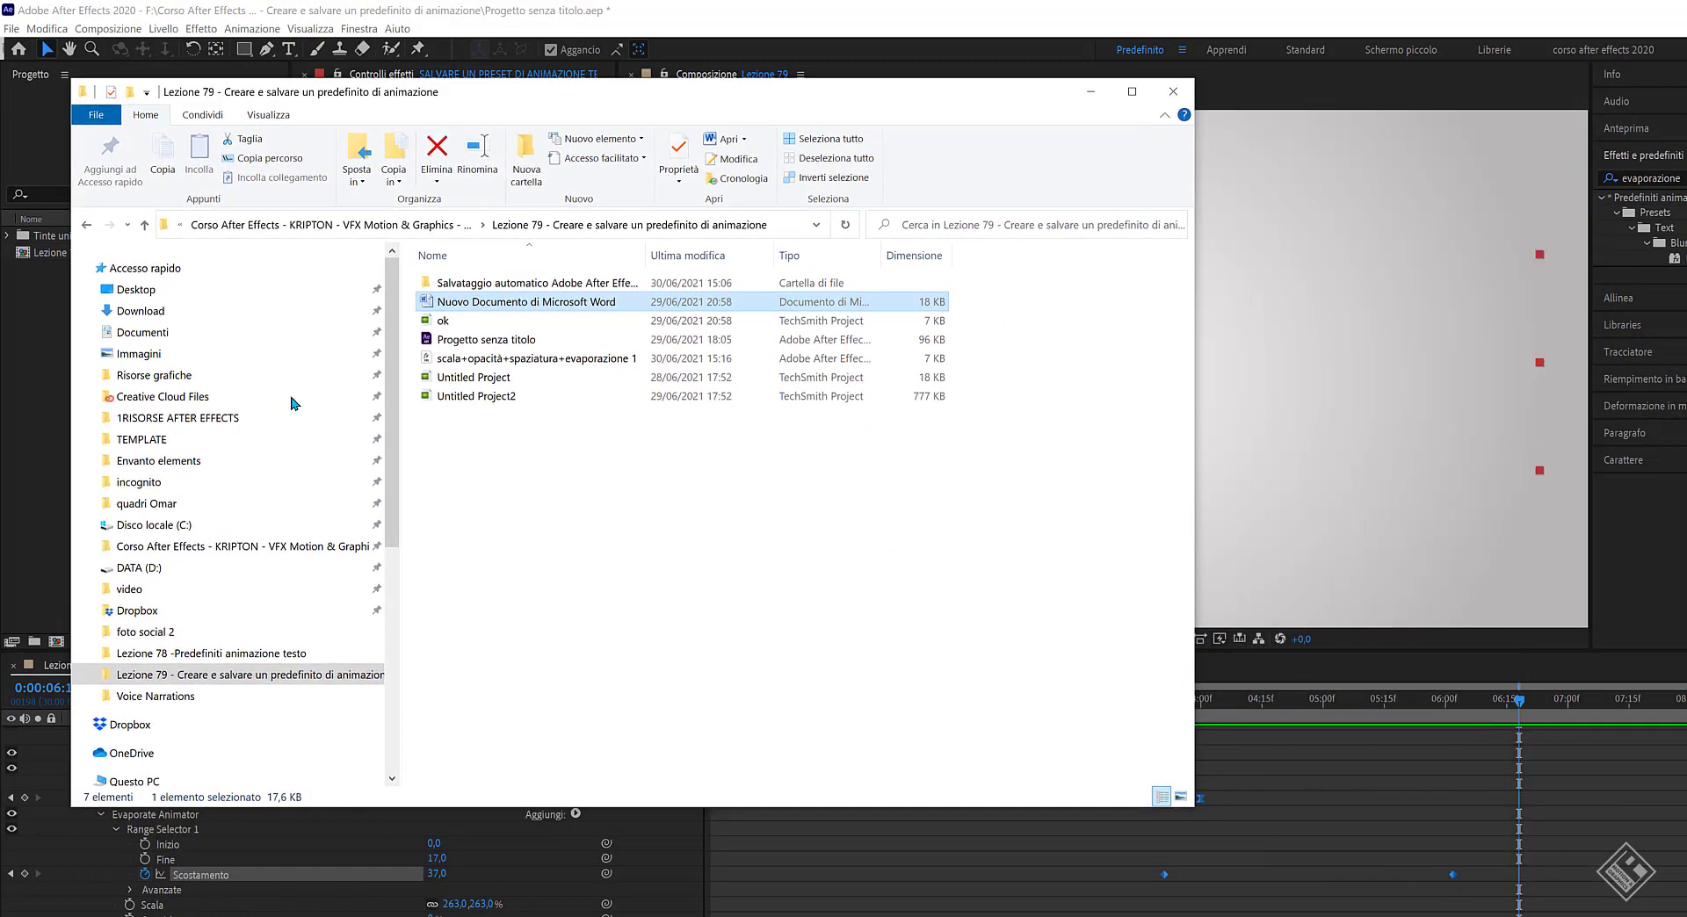
left_click(468, 360)
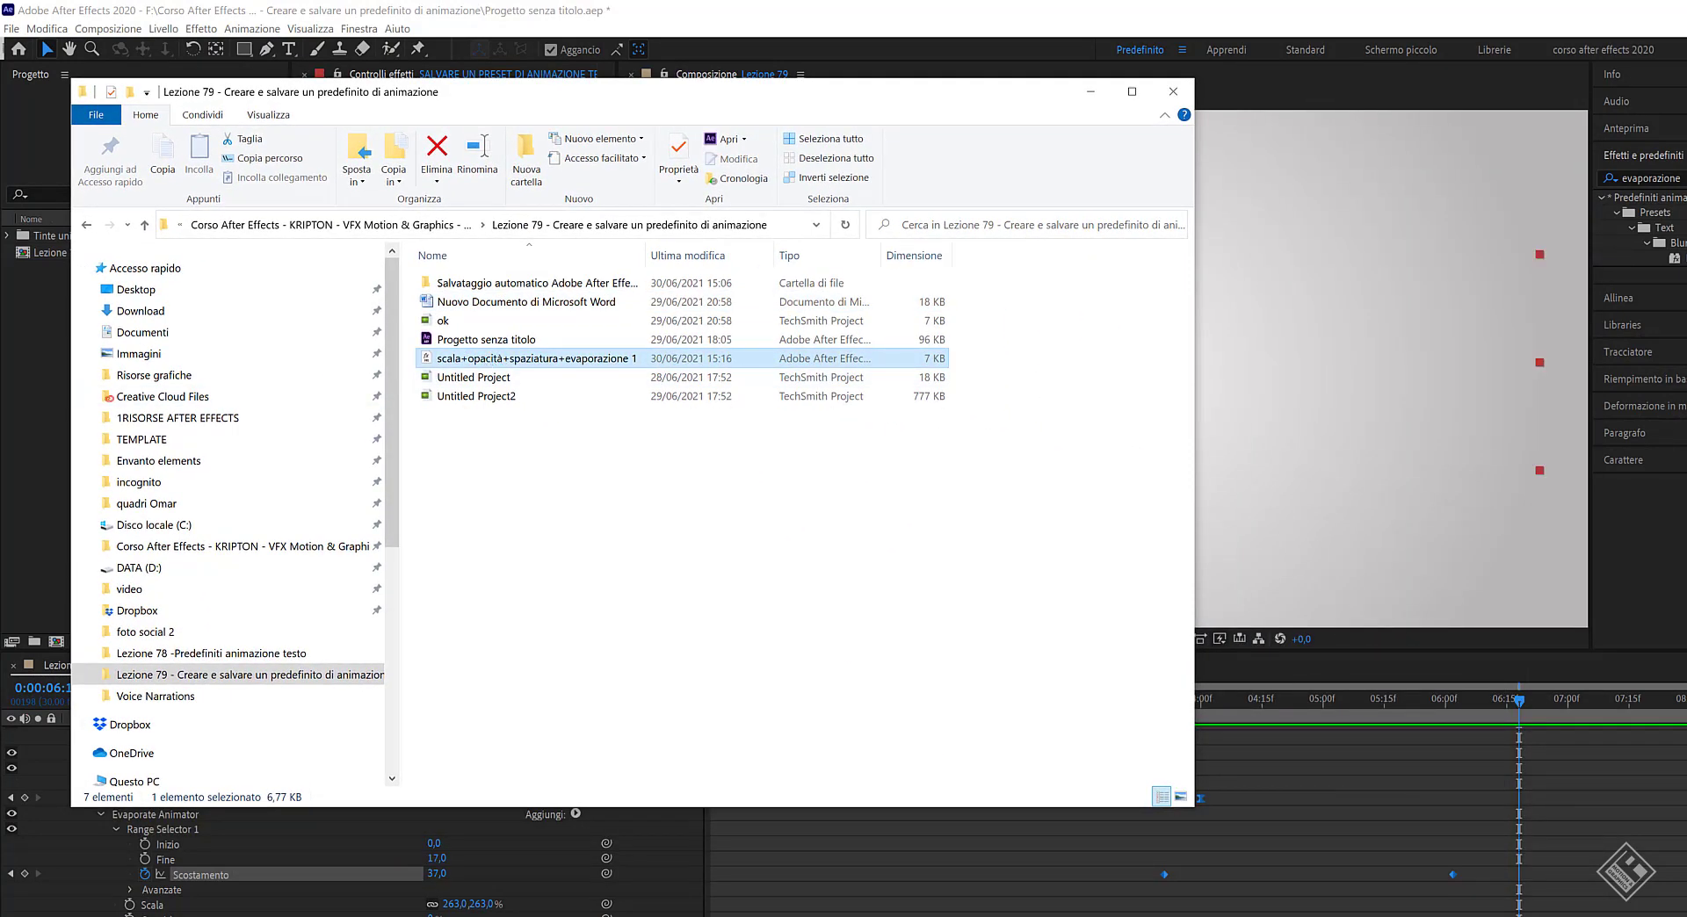
key("alt+Tab")
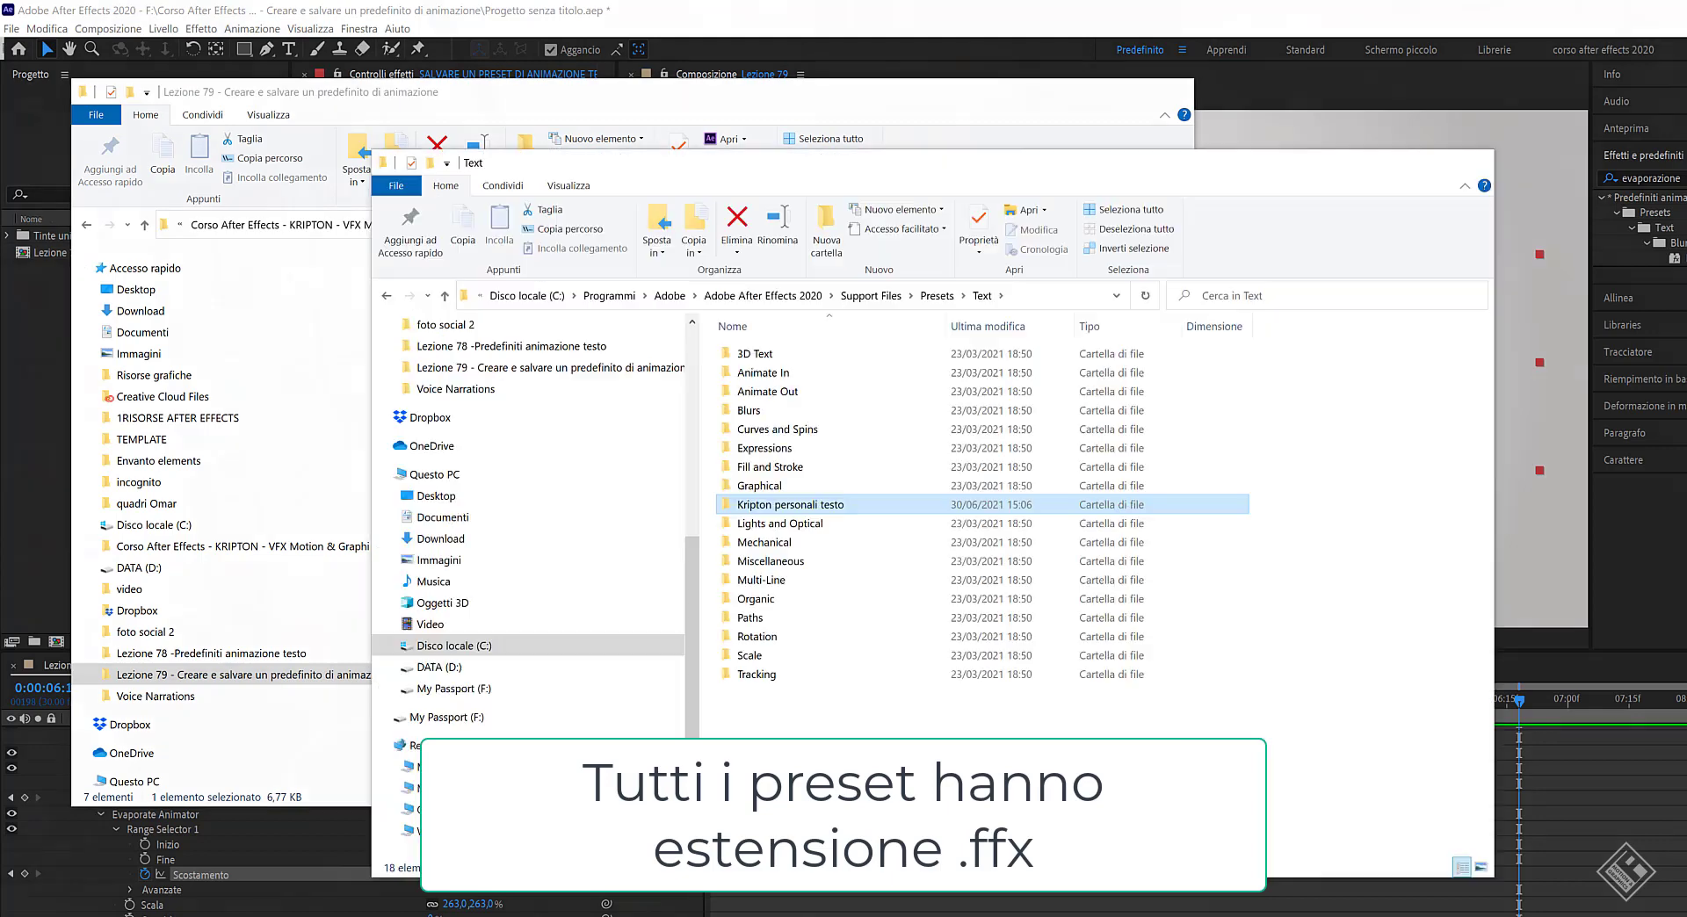
left_click_drag(727, 171, 1204, 189)
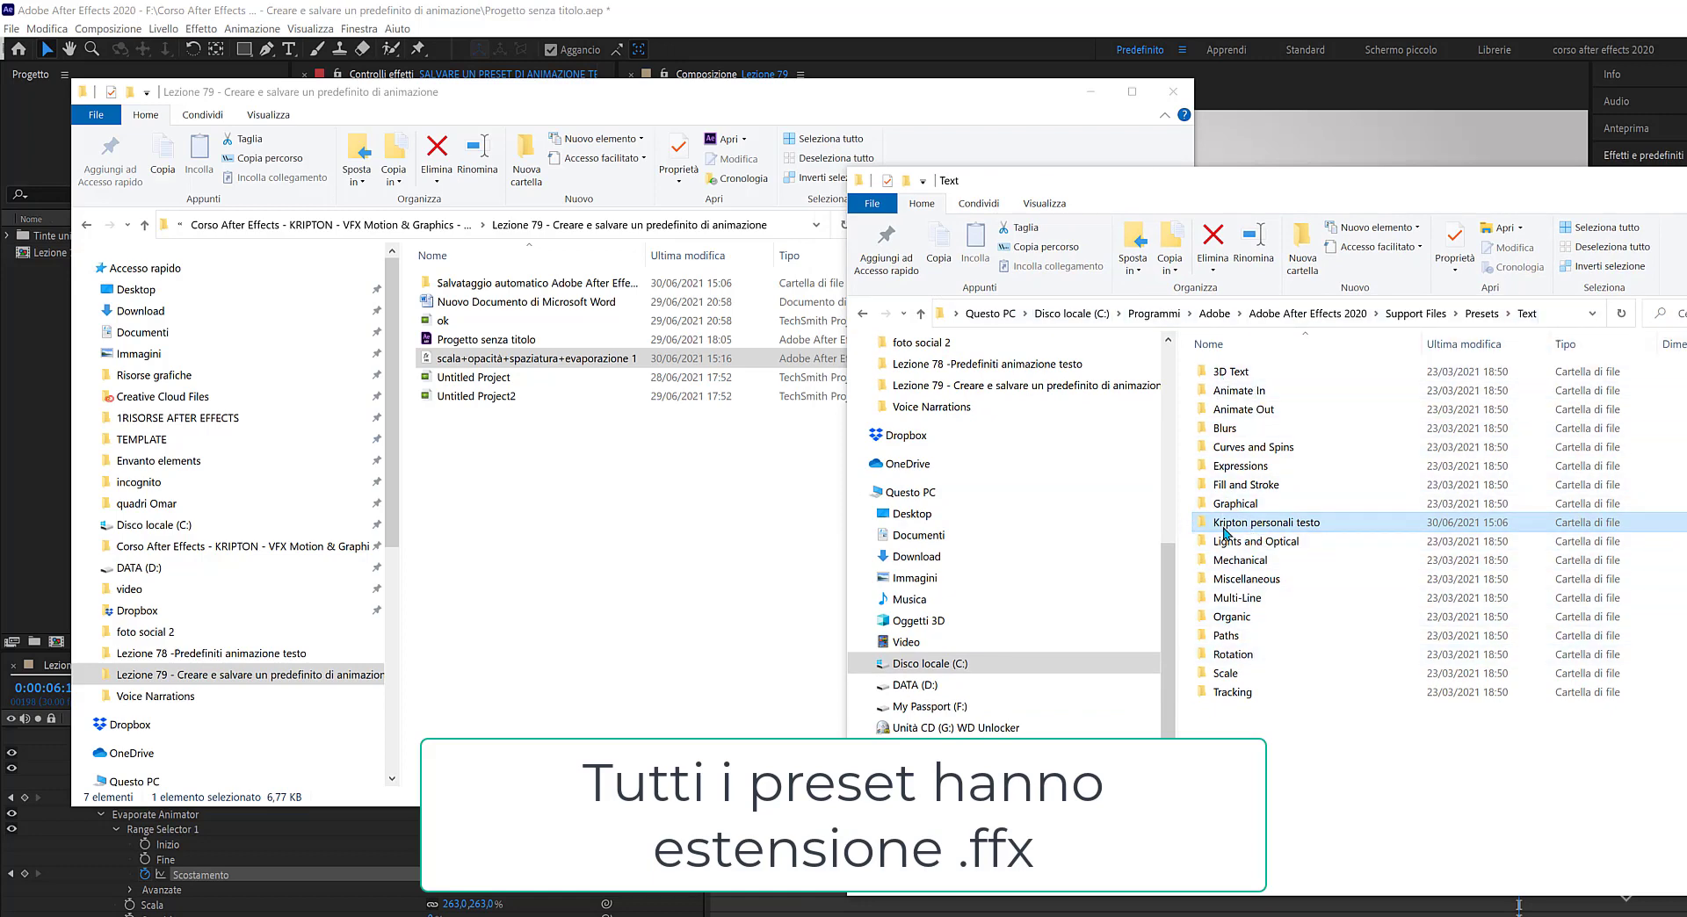
Copy "scala+opacità+spaziatura+evaporazione 1" into the Kripton personali testo folder with administrator permission, check the folder's contents and put both windows away.
left_click_drag(454, 365, 1280, 530)
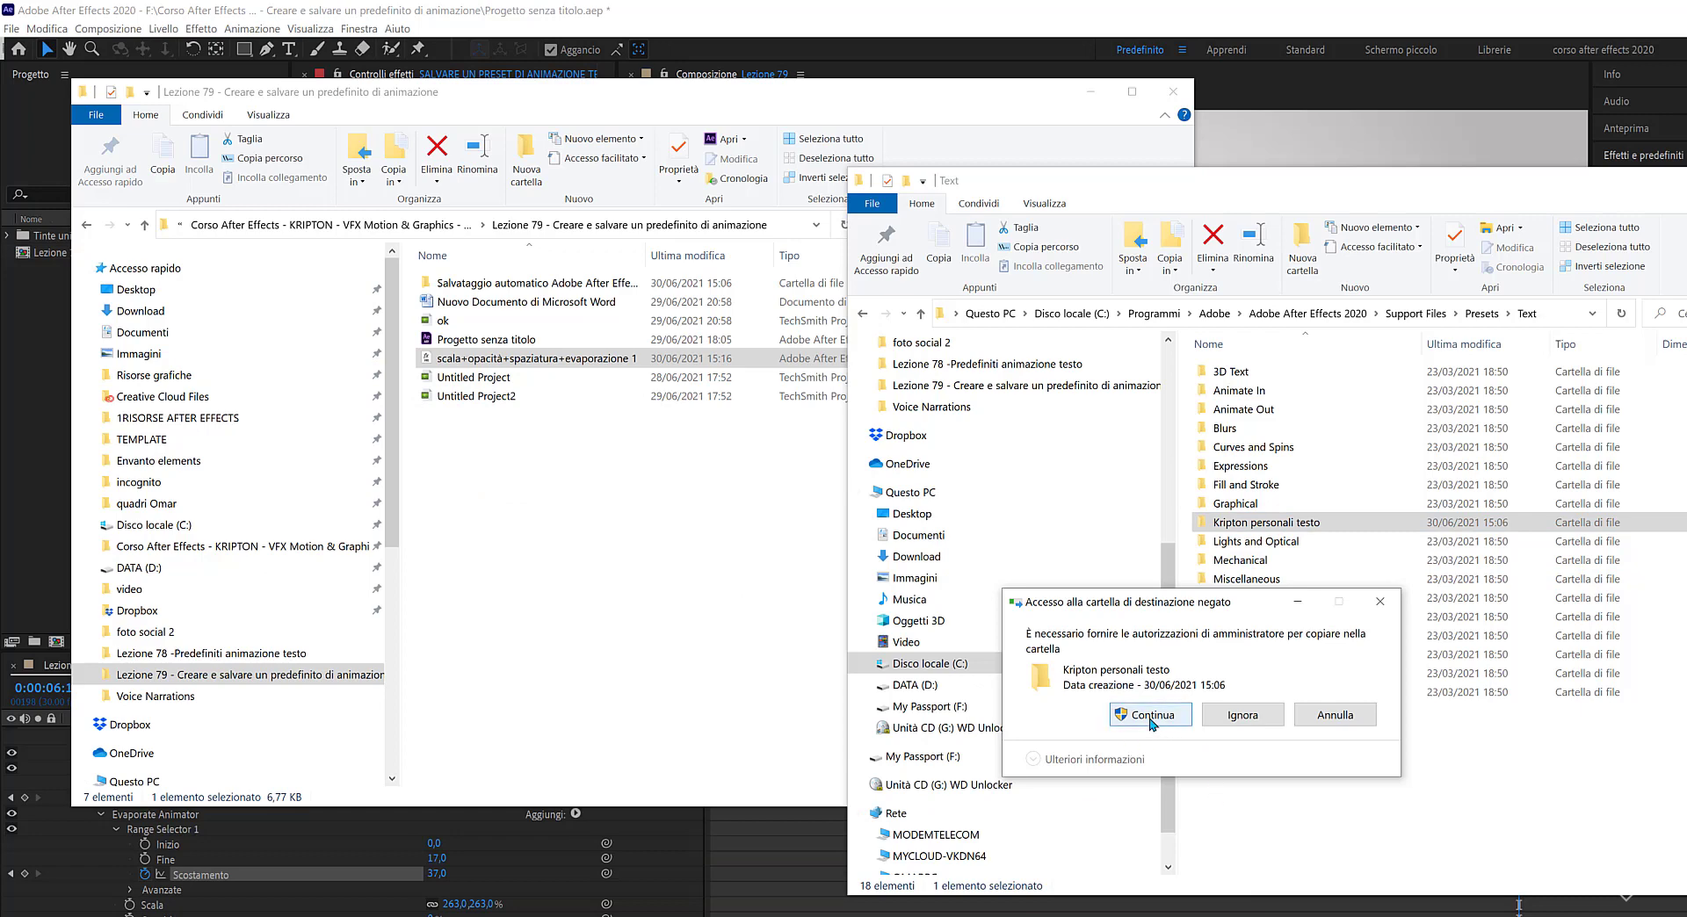
left_click(1150, 720)
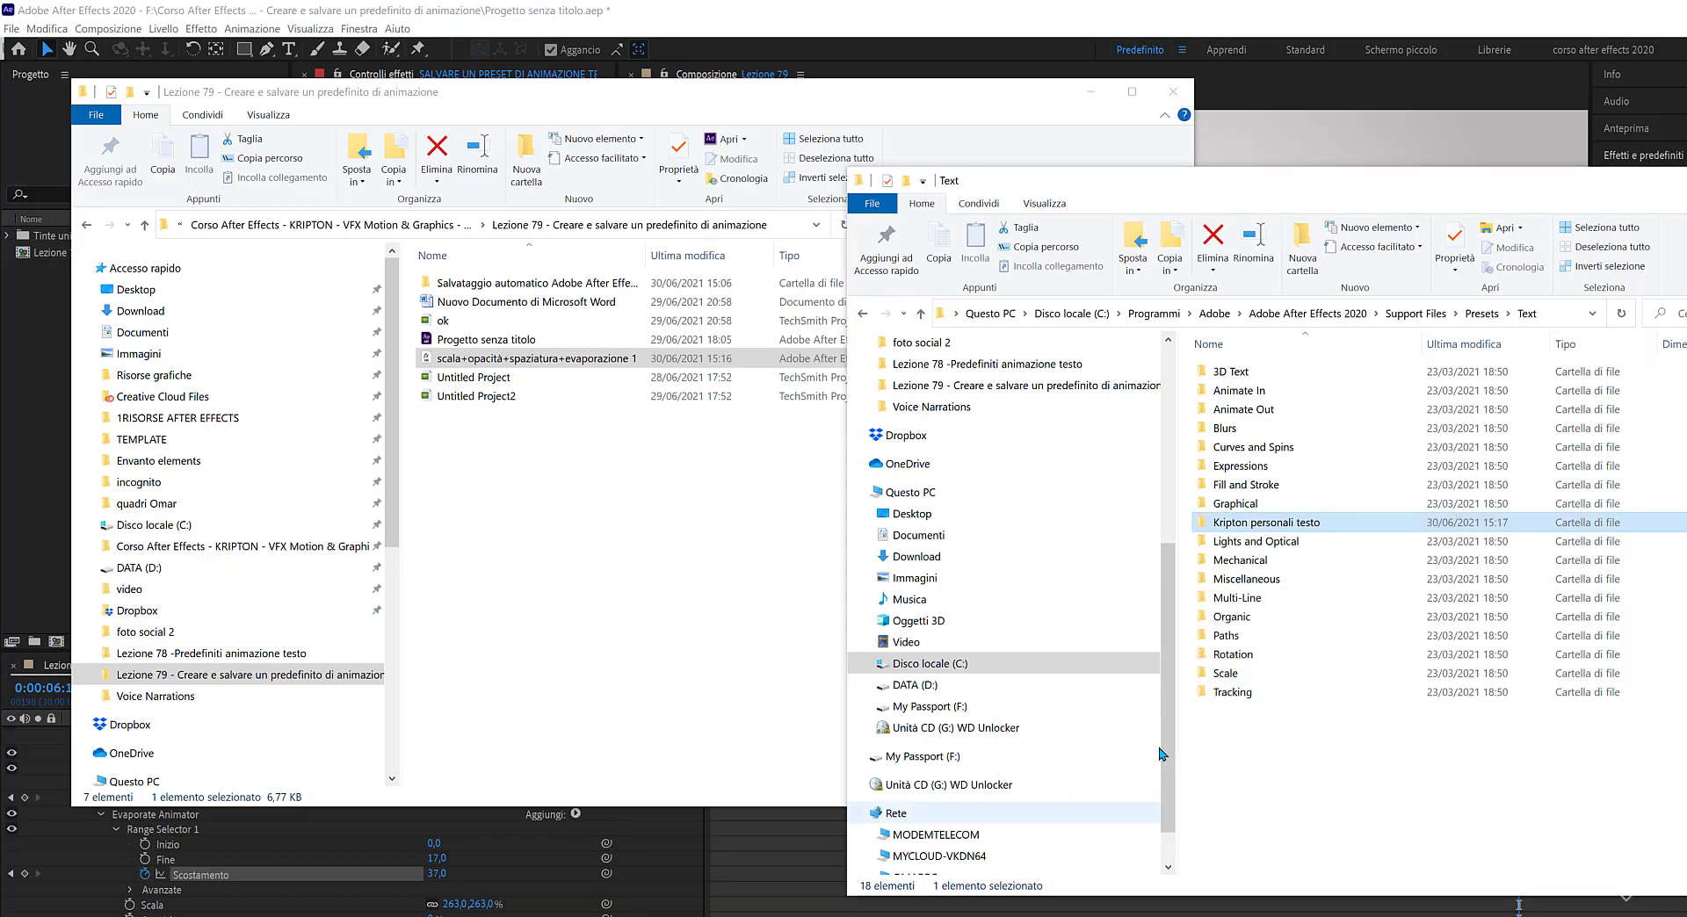
double_click(1235, 525)
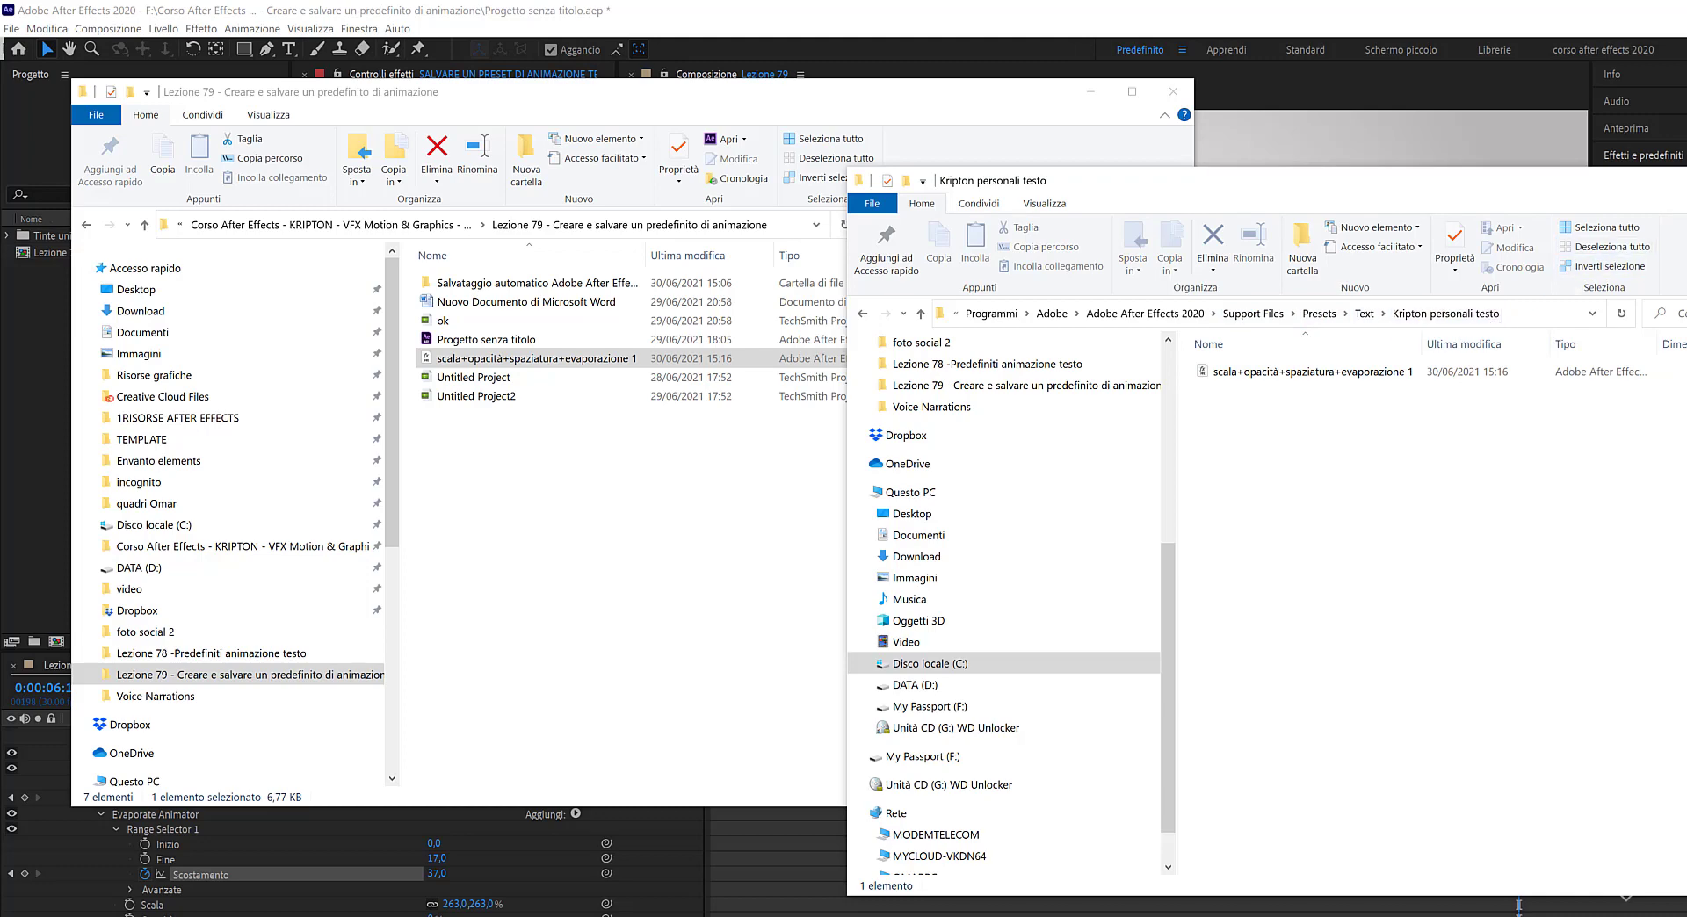
key("ctrl+w")
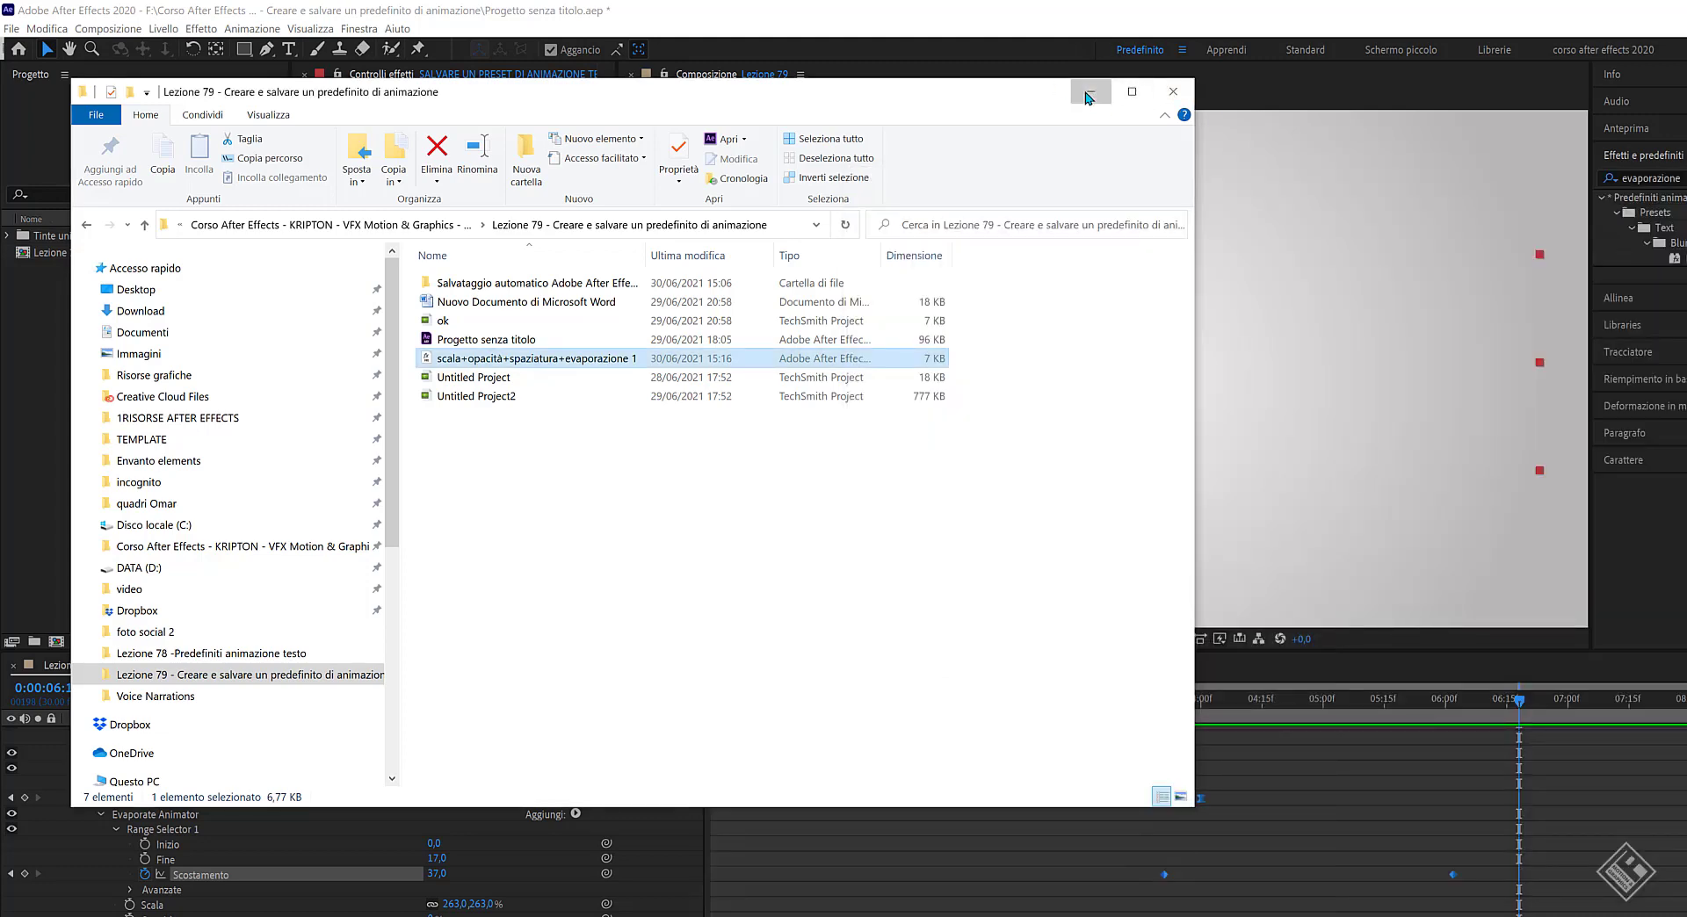
left_click(1089, 94)
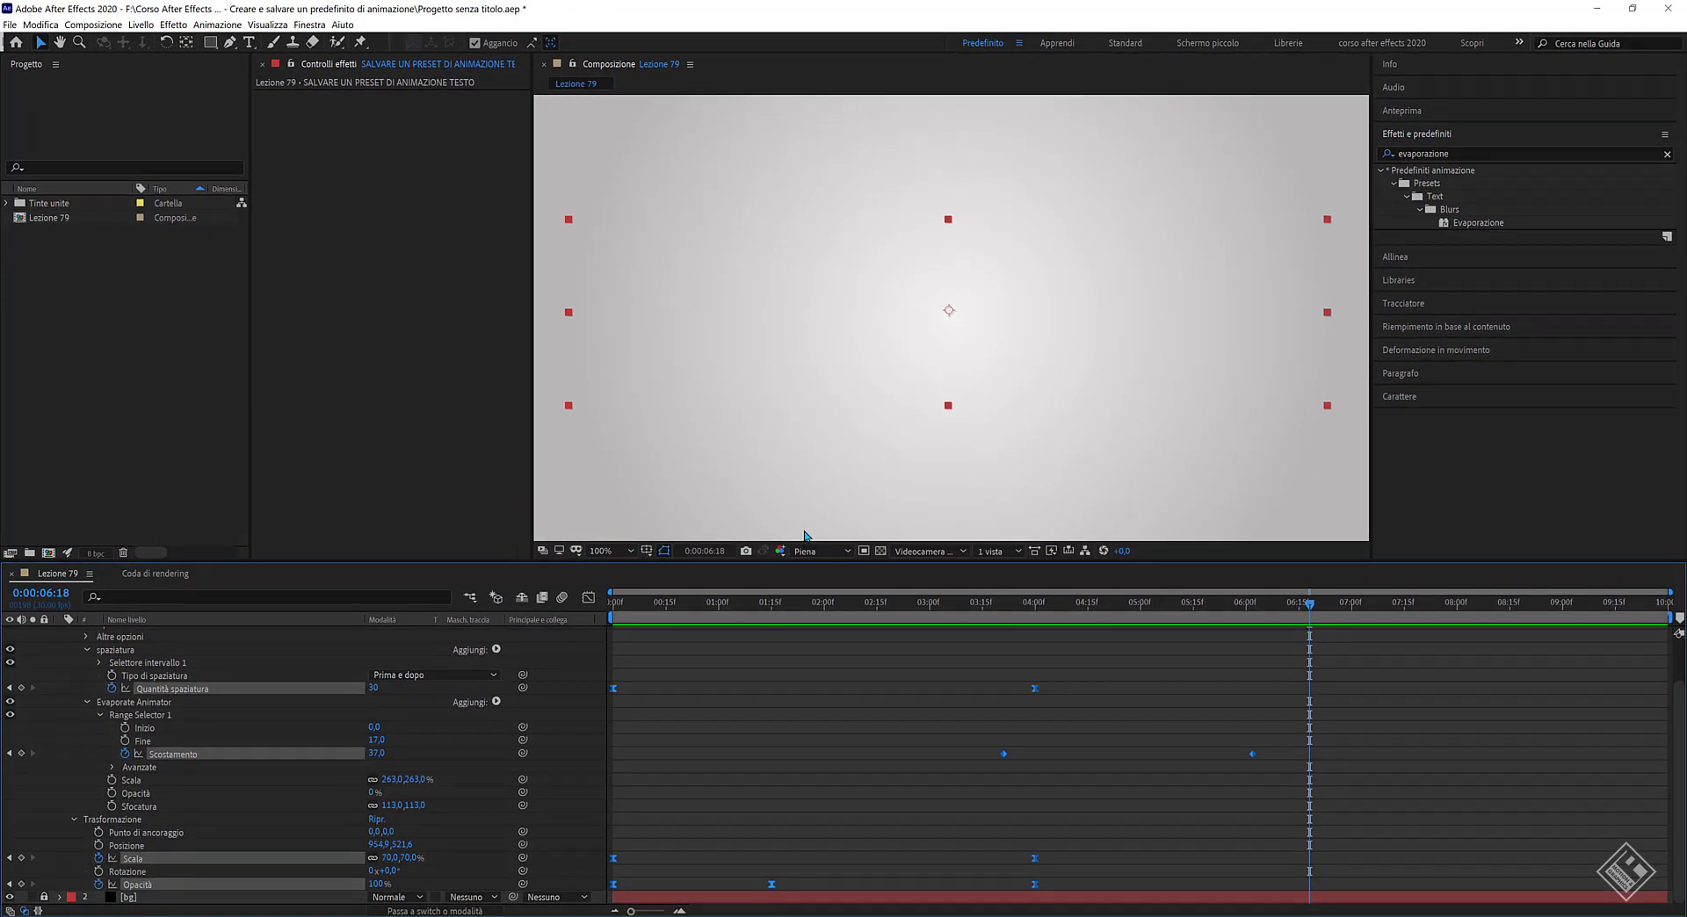
Clear the "evaporazione" search in Effetti e predefiniti and refresh the list of effects and presets.
left_click(1667, 154)
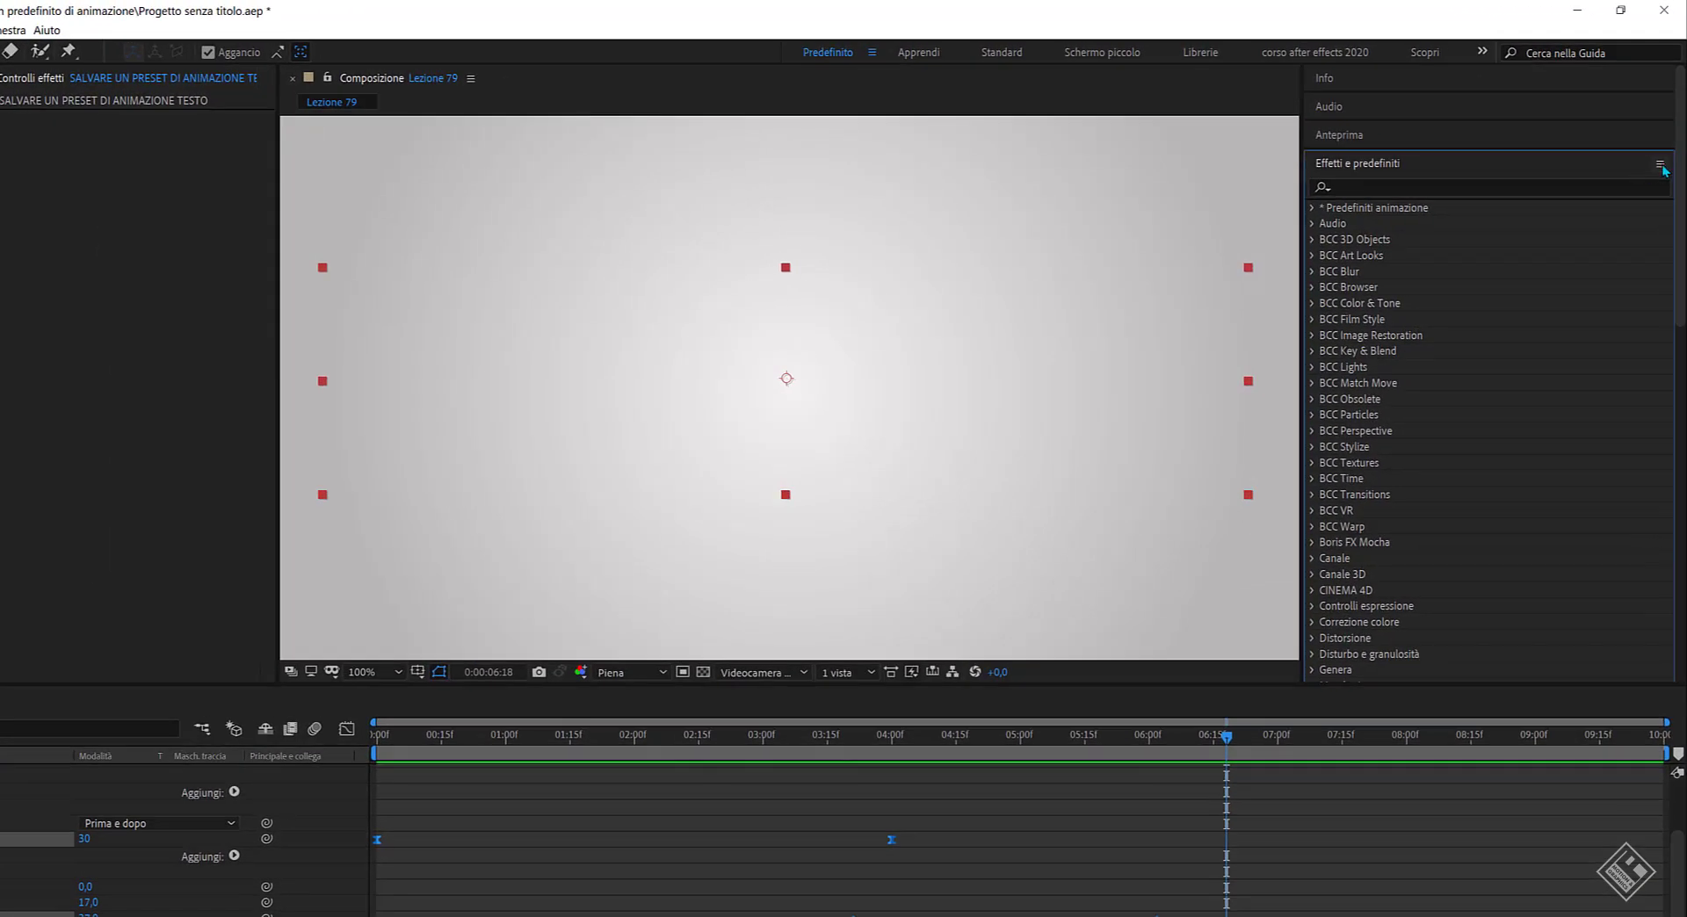
left_click(1661, 166)
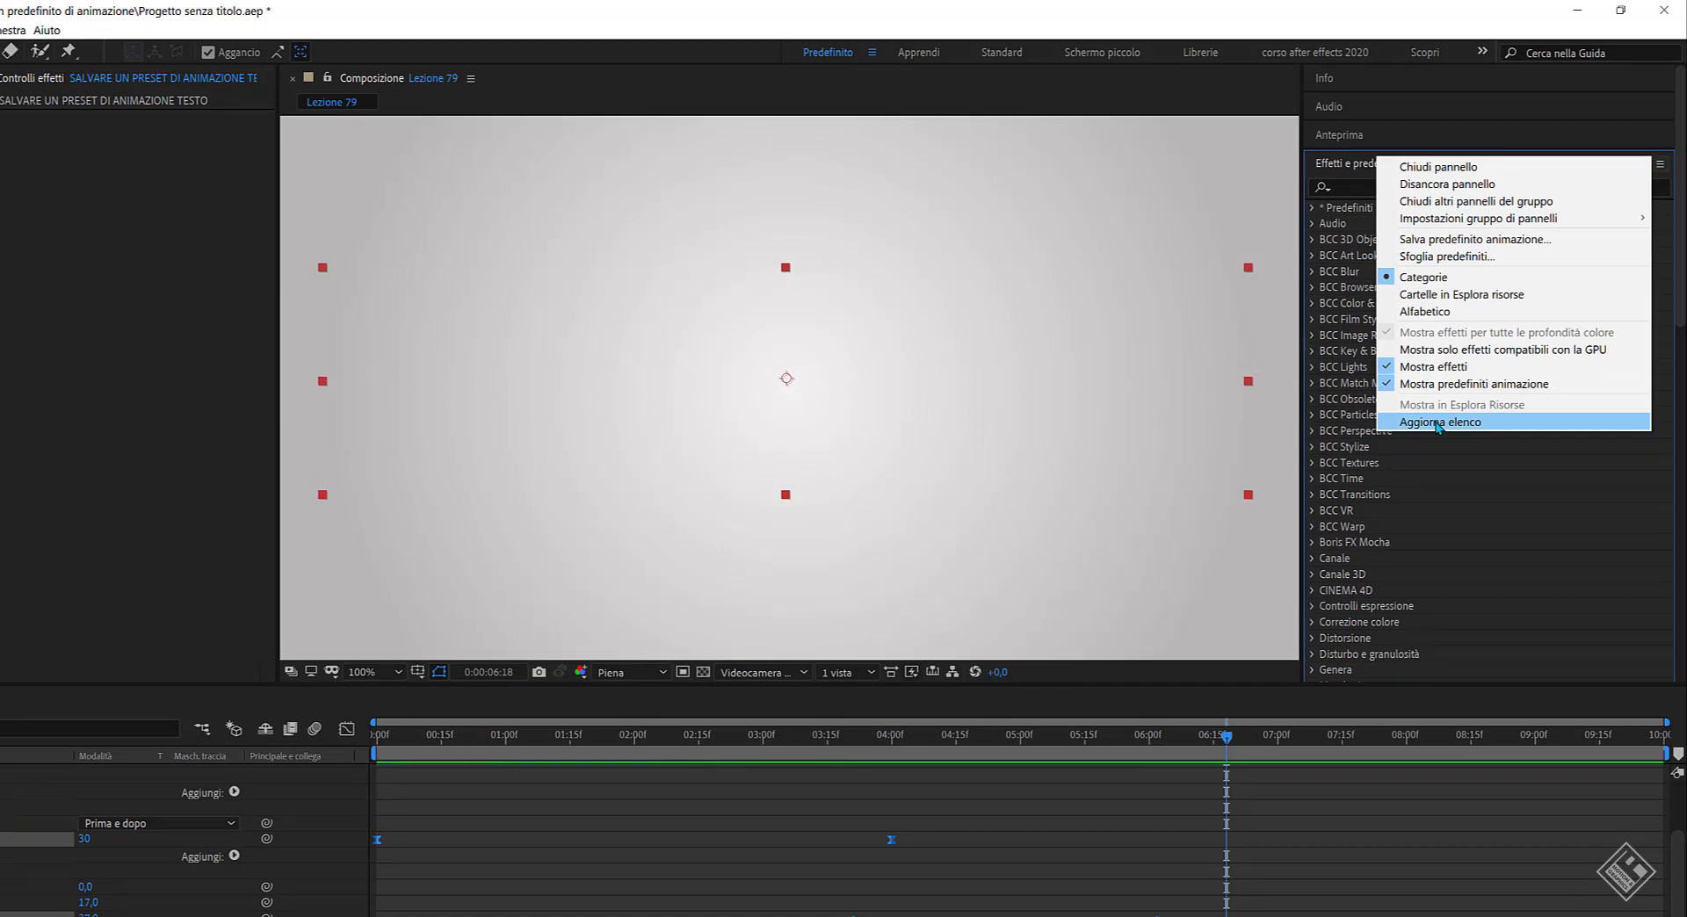
left_click(1437, 425)
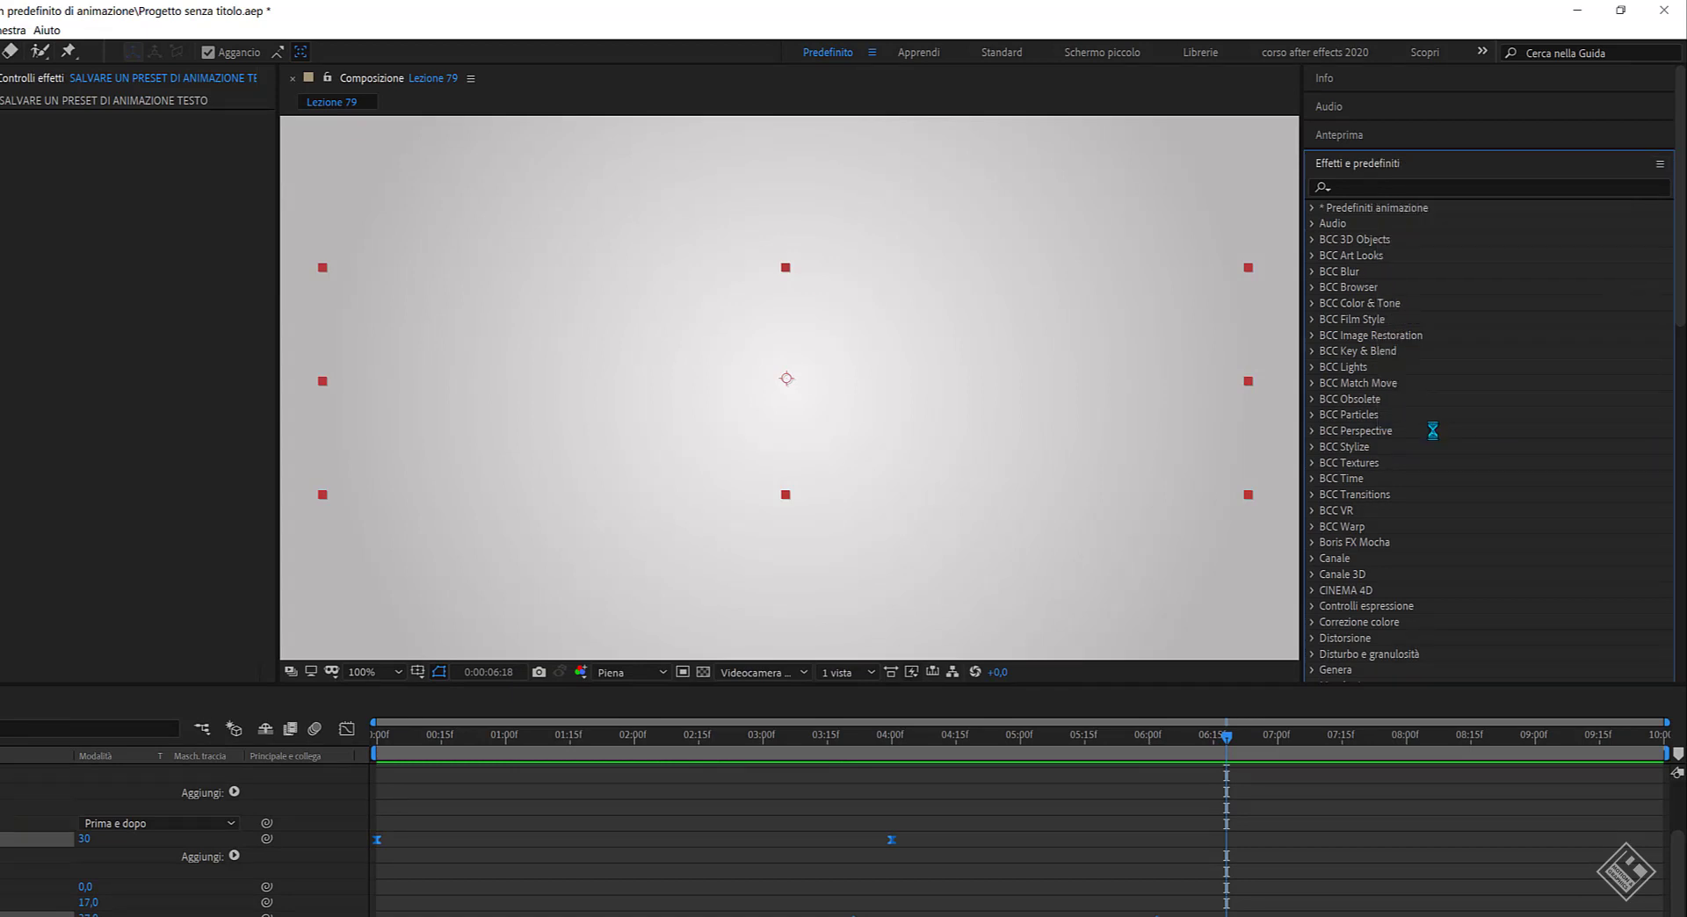
Expand Predefiniti animazione > Presets > Text > Kripton personali testo to look for the copied preset.
left_click(1312, 209)
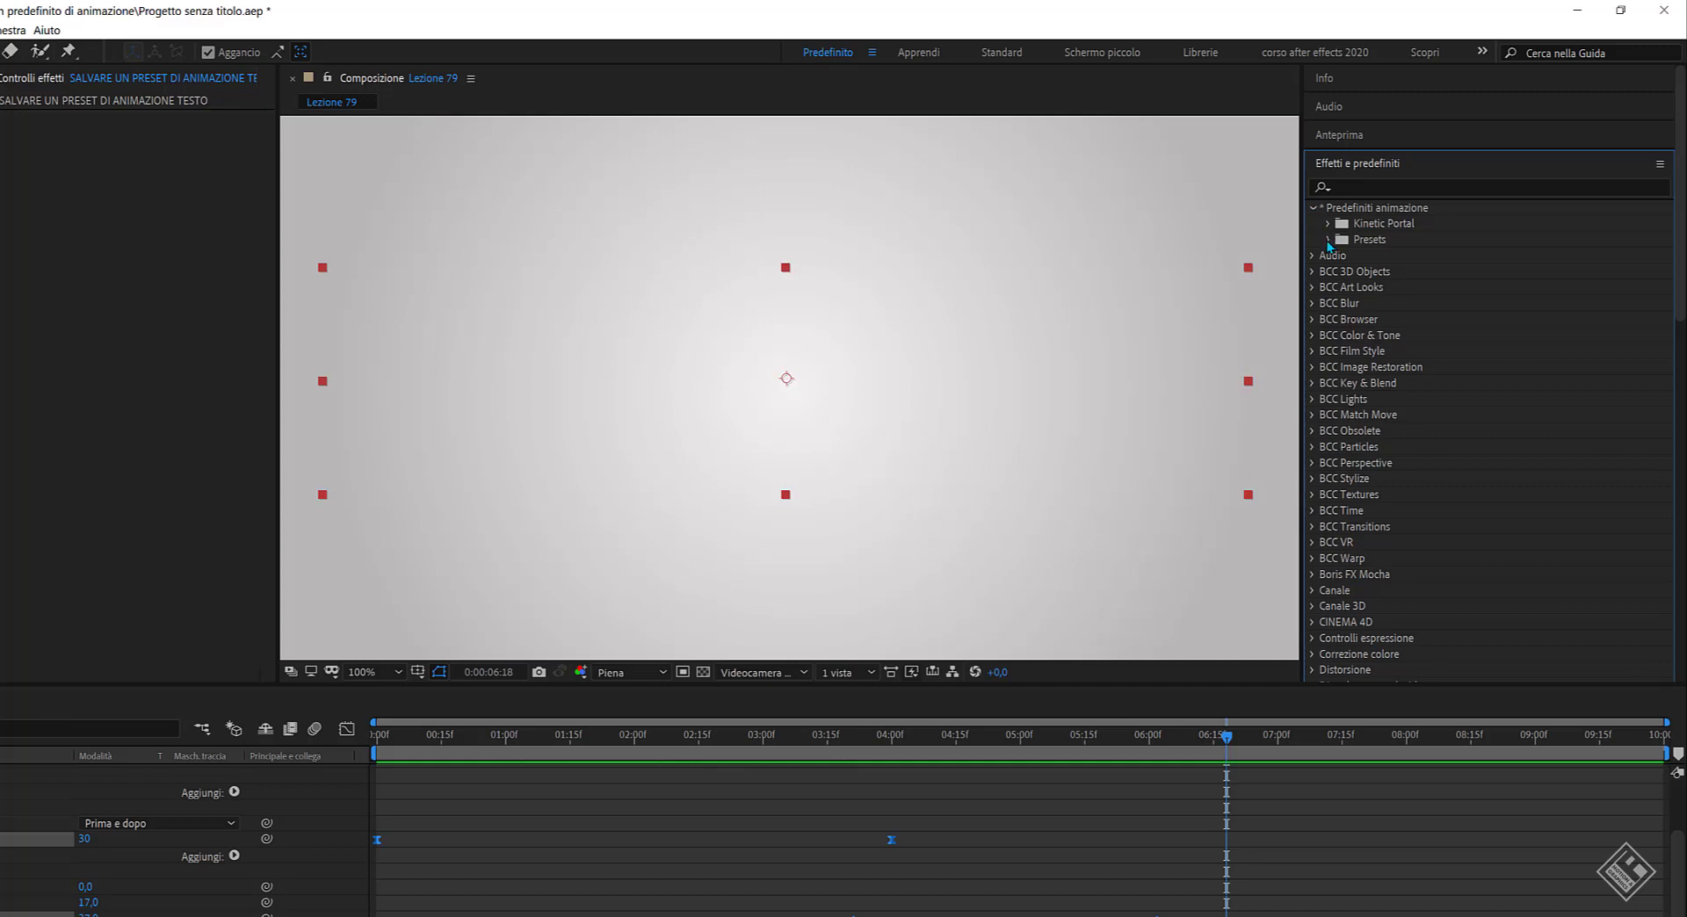
left_click(1328, 241)
left_click(1344, 384)
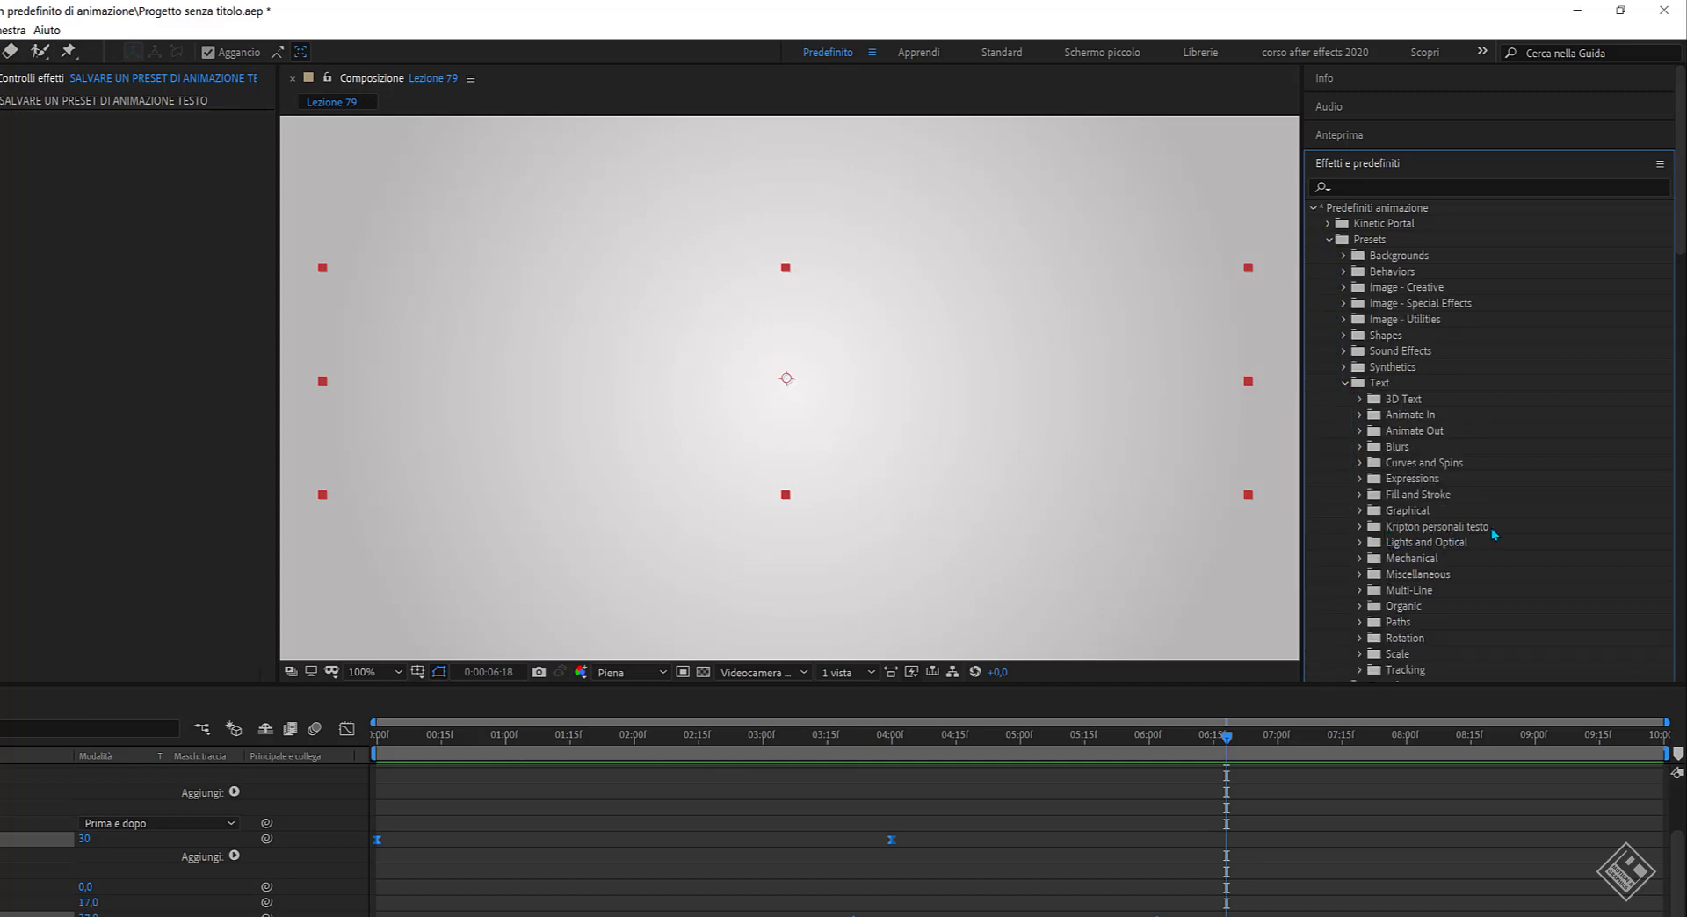
left_click(1359, 527)
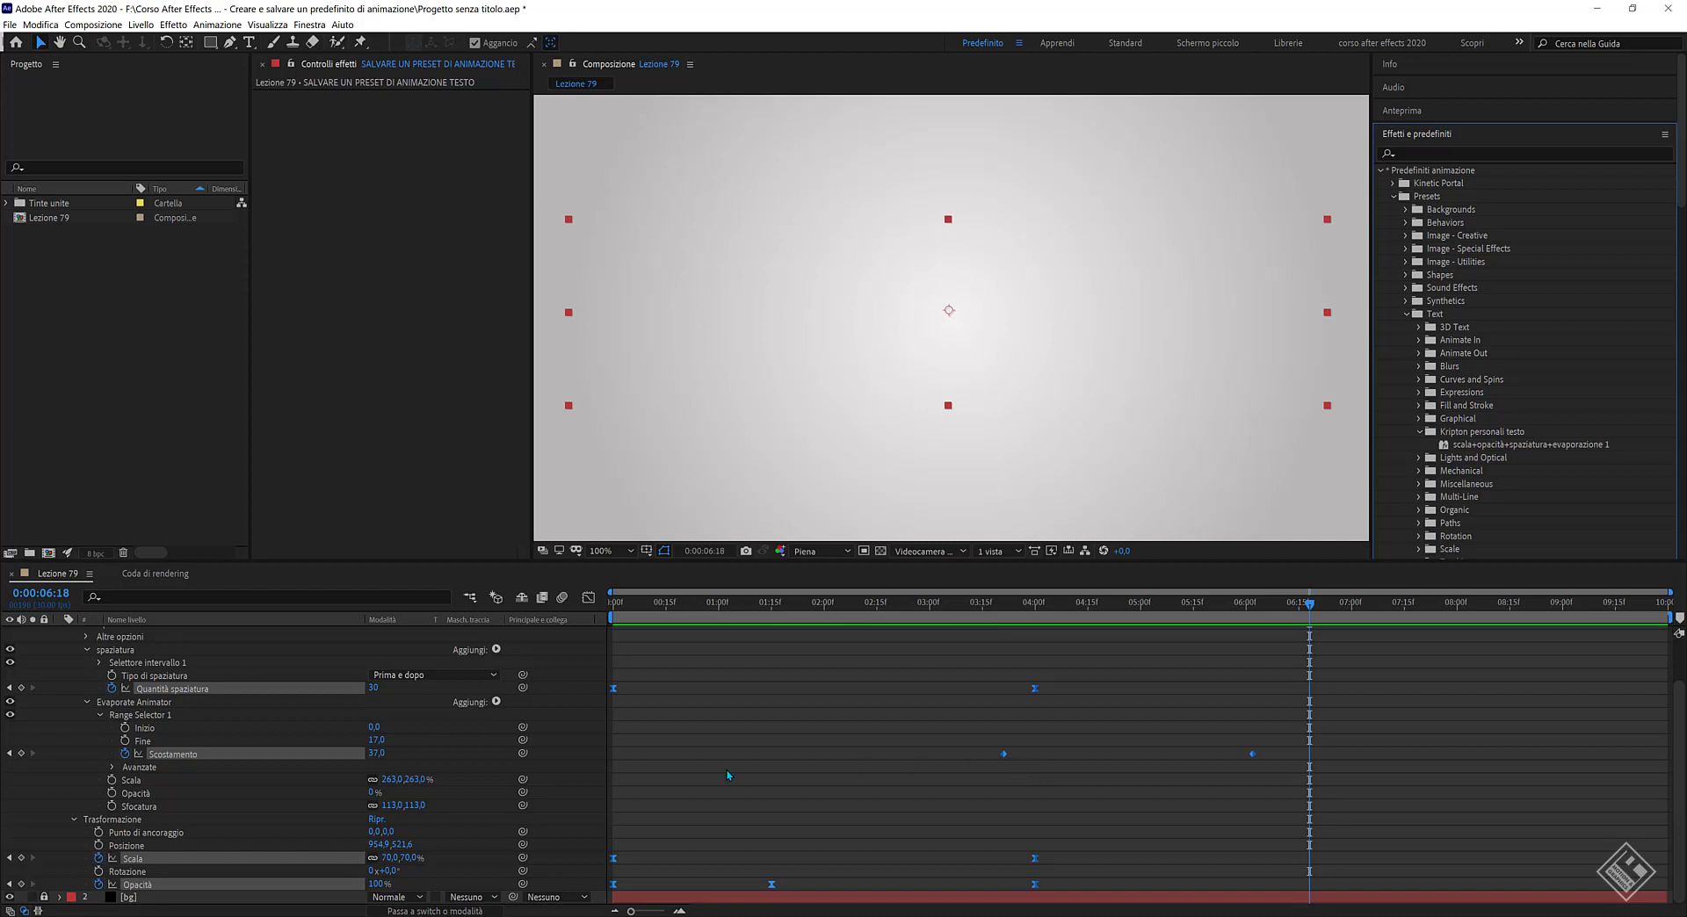
Collapse the text layer's spaziatura, Evaporate Animator, Trasformazione and Testo groups, and select both Testo and Trasformazione.
left_click(86, 651)
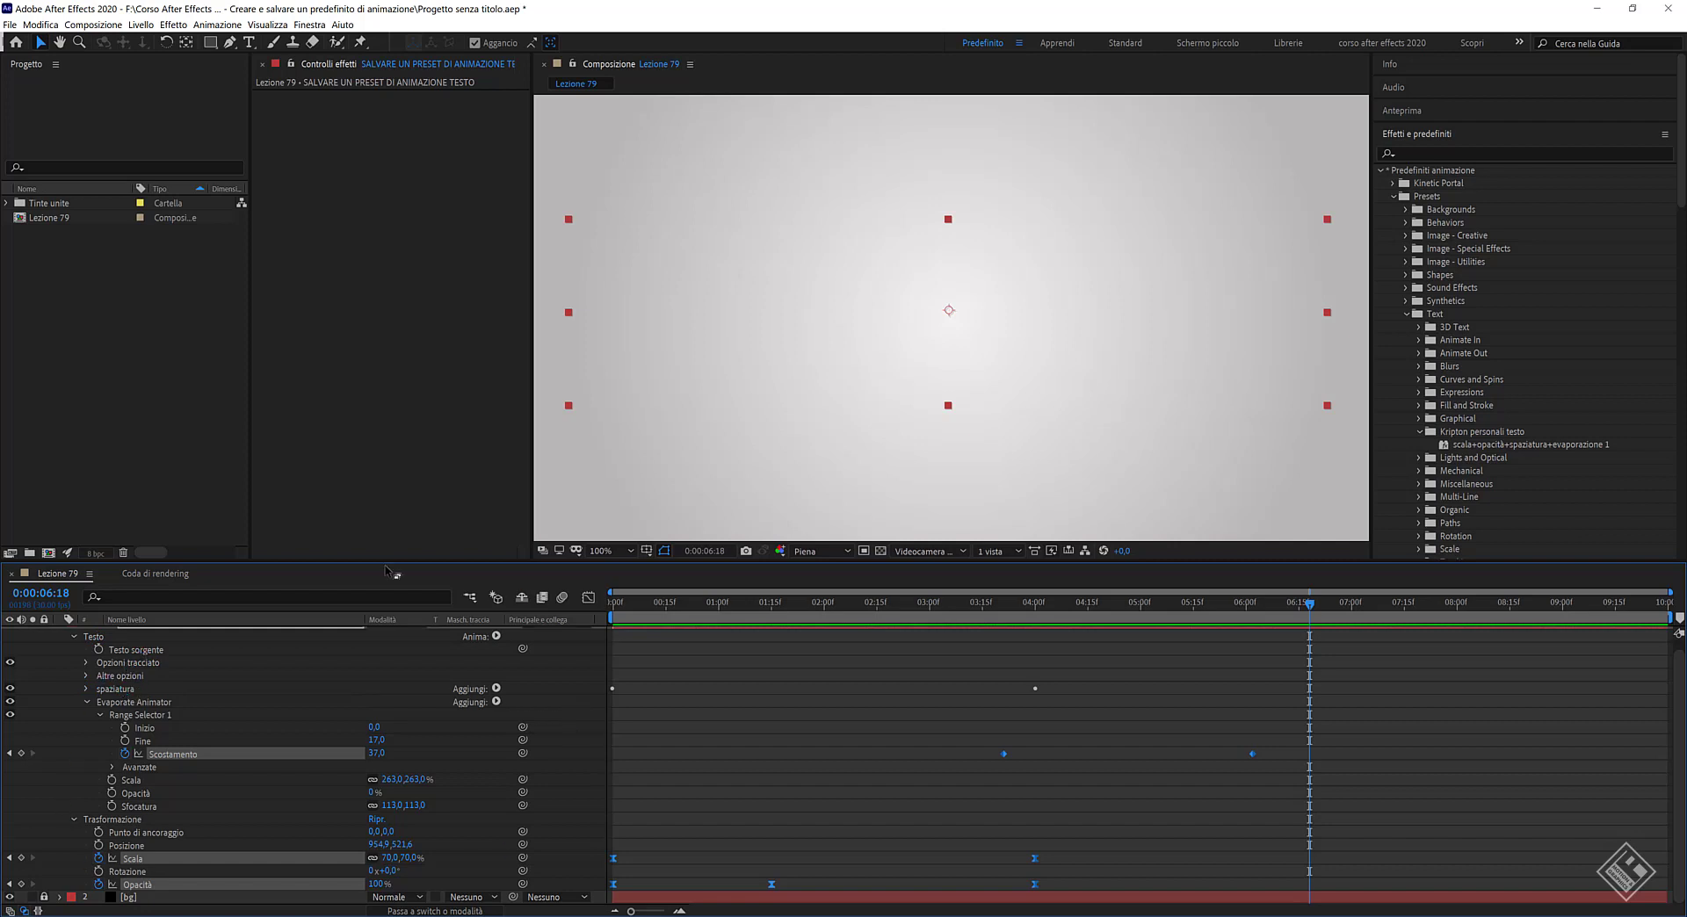
left_click(88, 703)
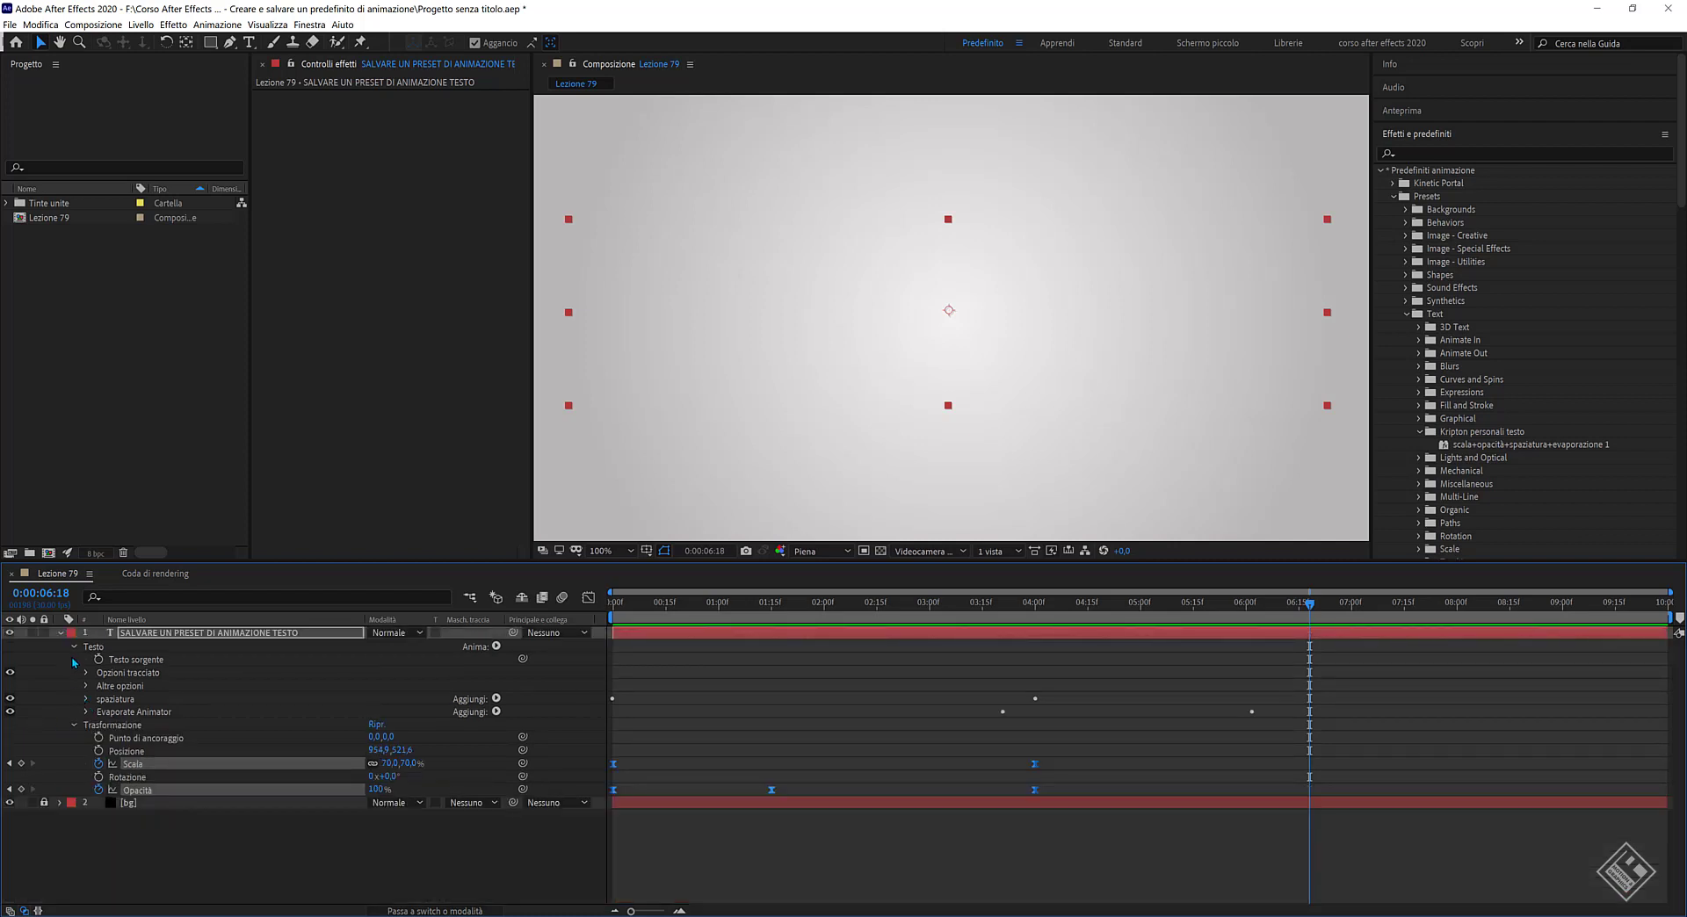
left_click(74, 727)
left_click(74, 646)
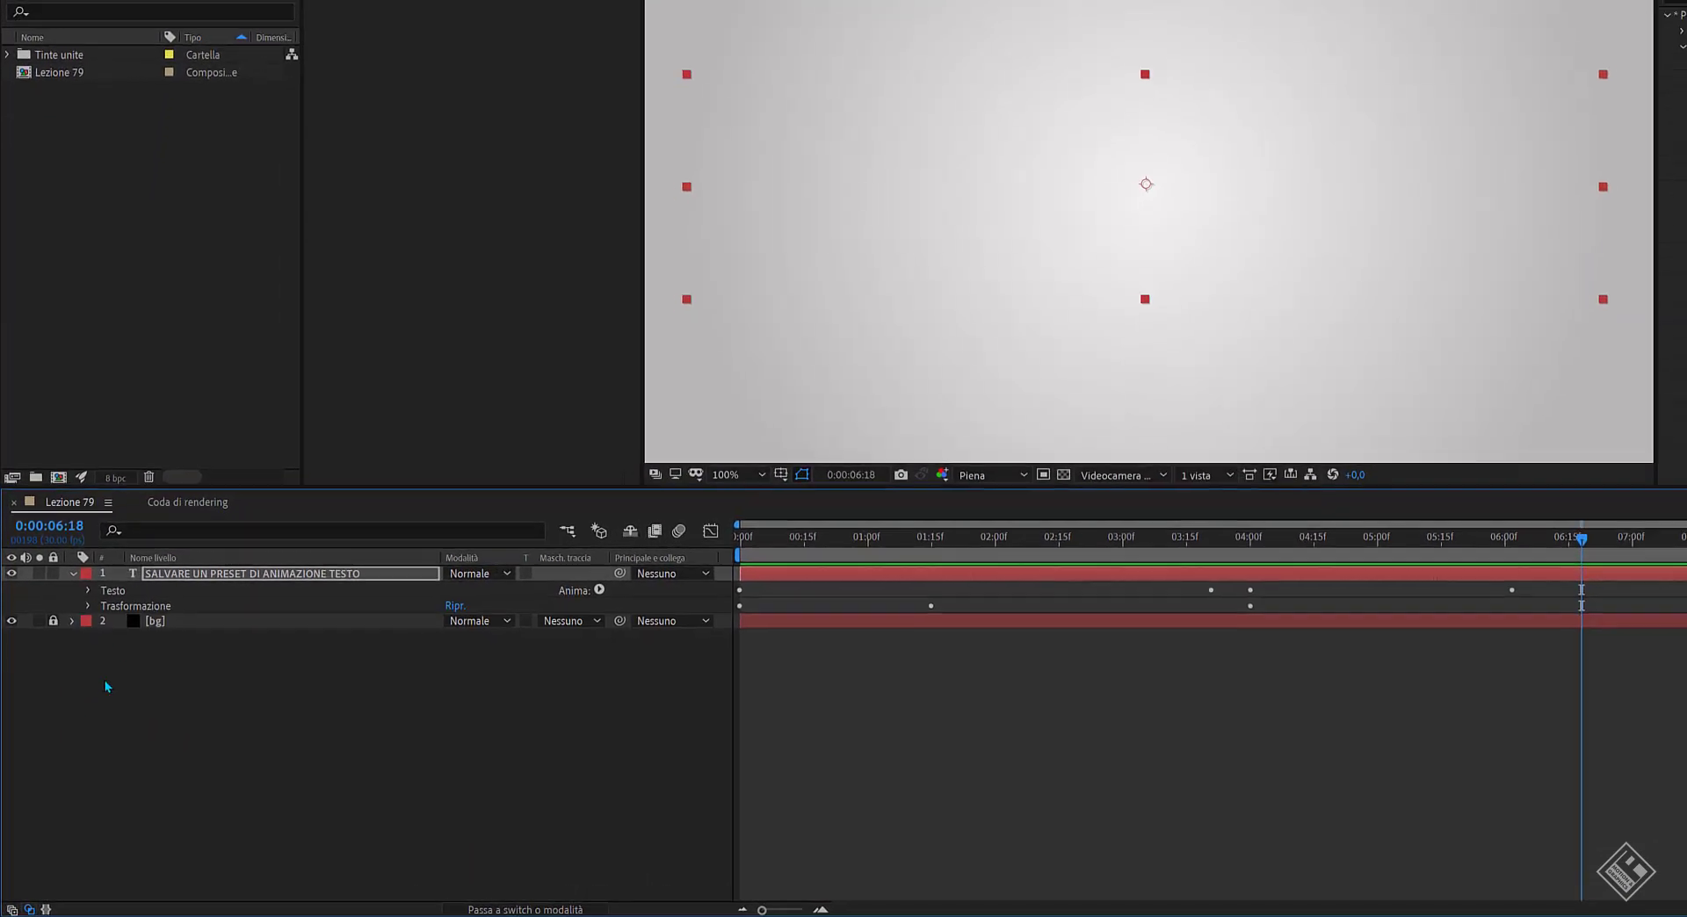
left_click(110, 589)
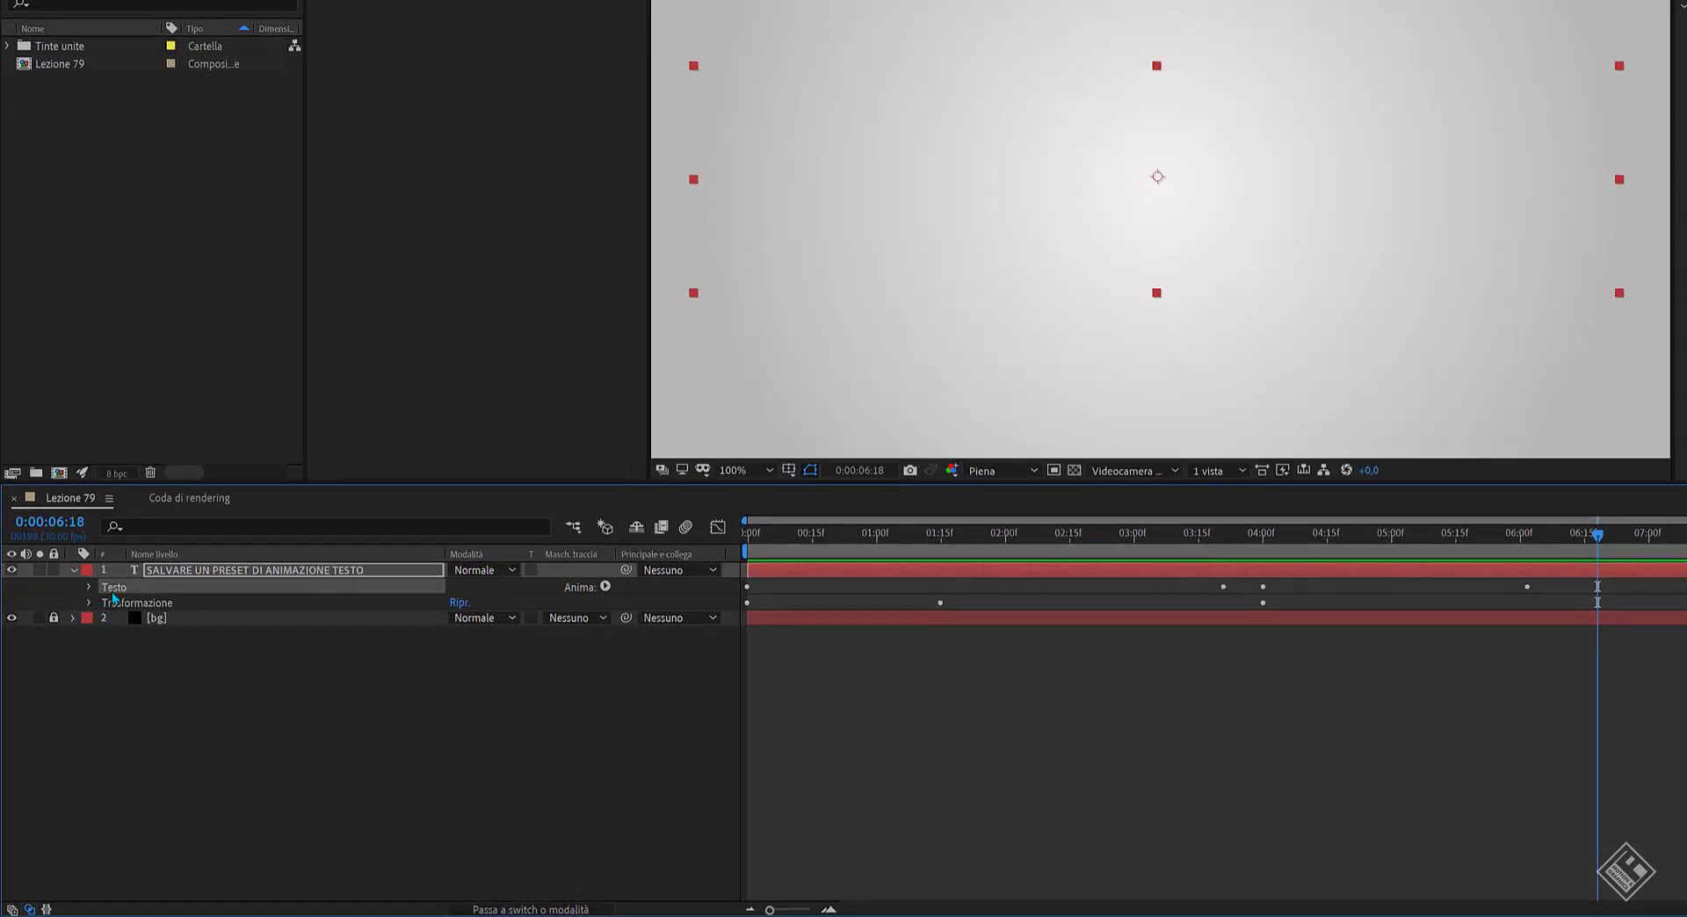
left_click(119, 603)
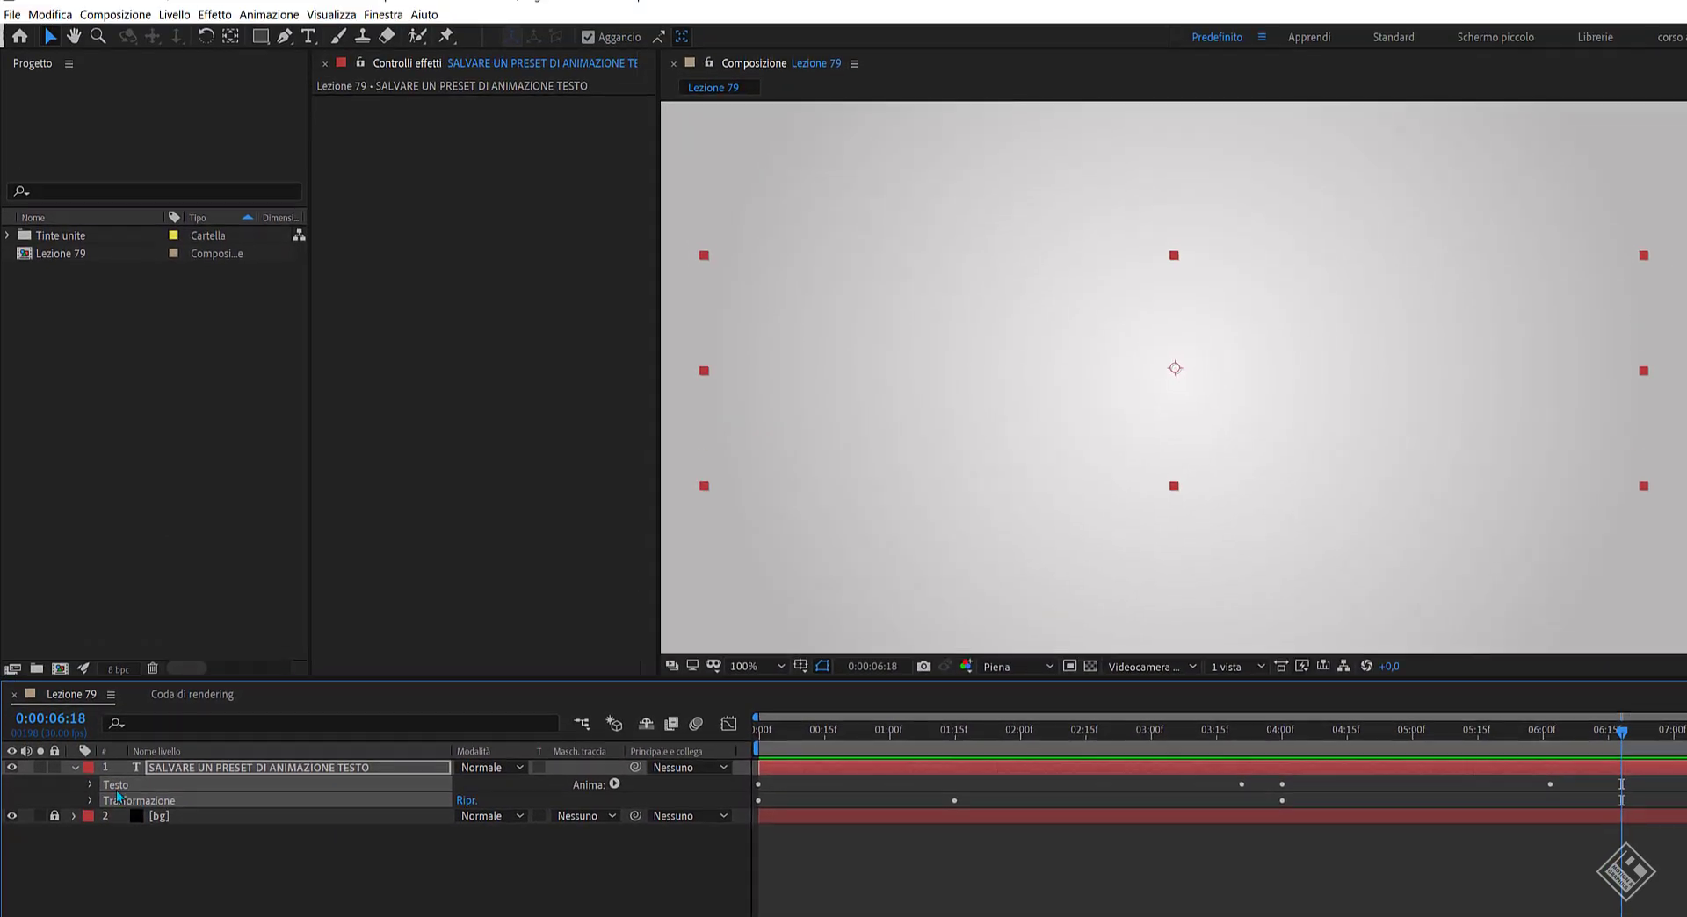
Save the selected groups as the animation preset "scala+opacità+spaziatura+evaporazione 2" in the Lezione 79 project folder.
left_click(268, 14)
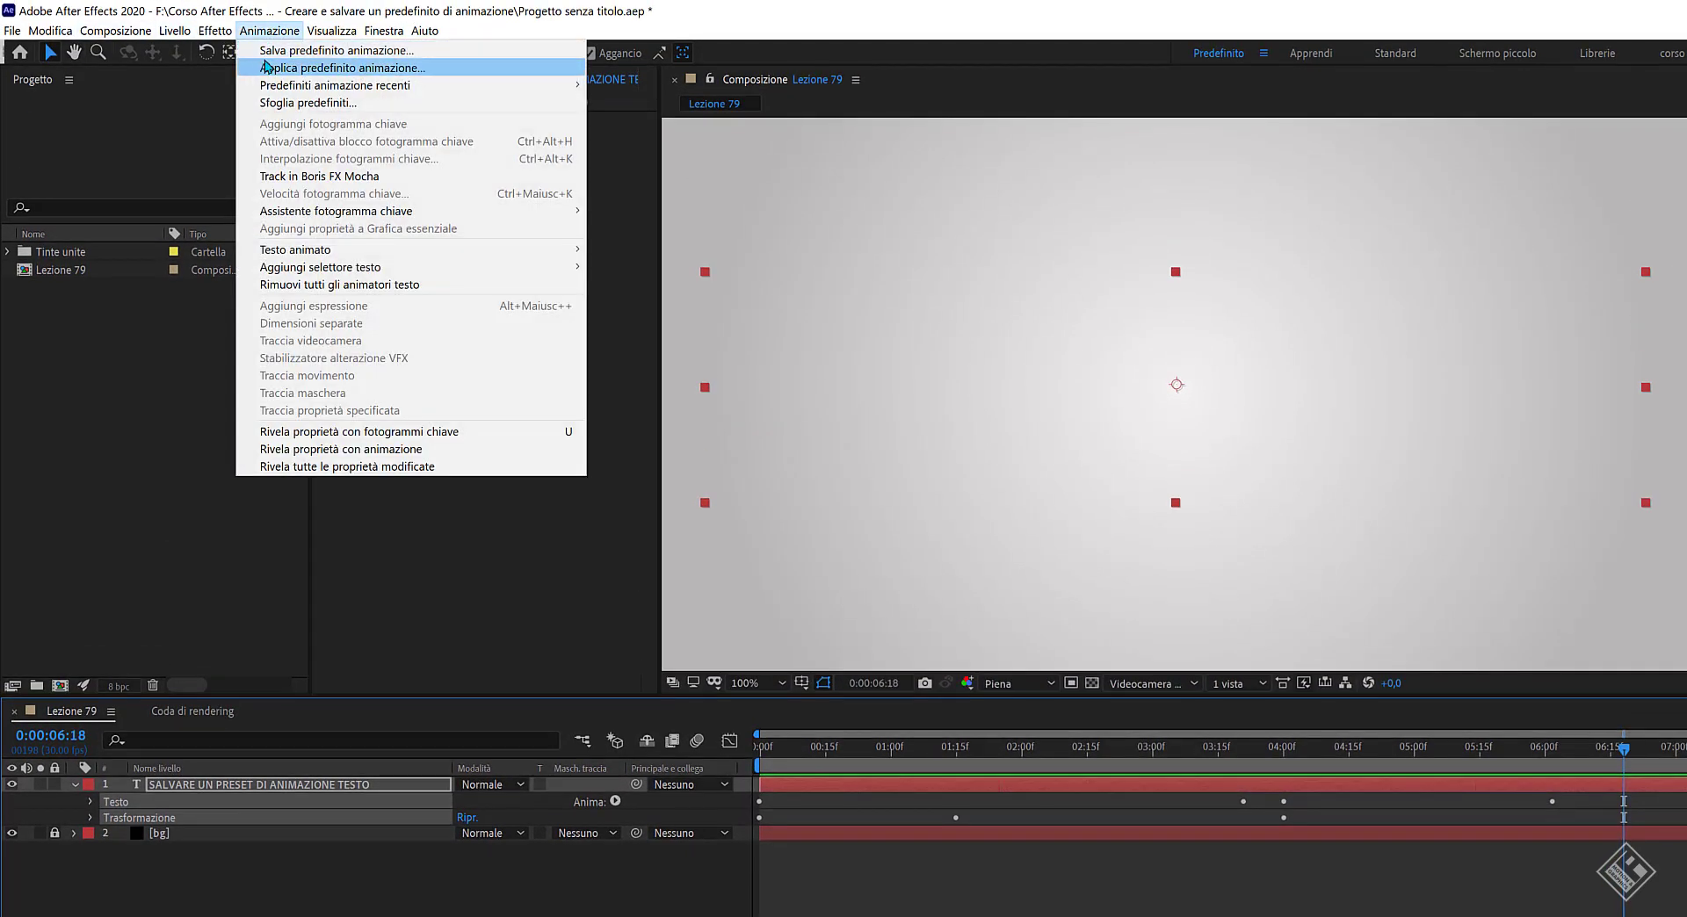
left_click(283, 51)
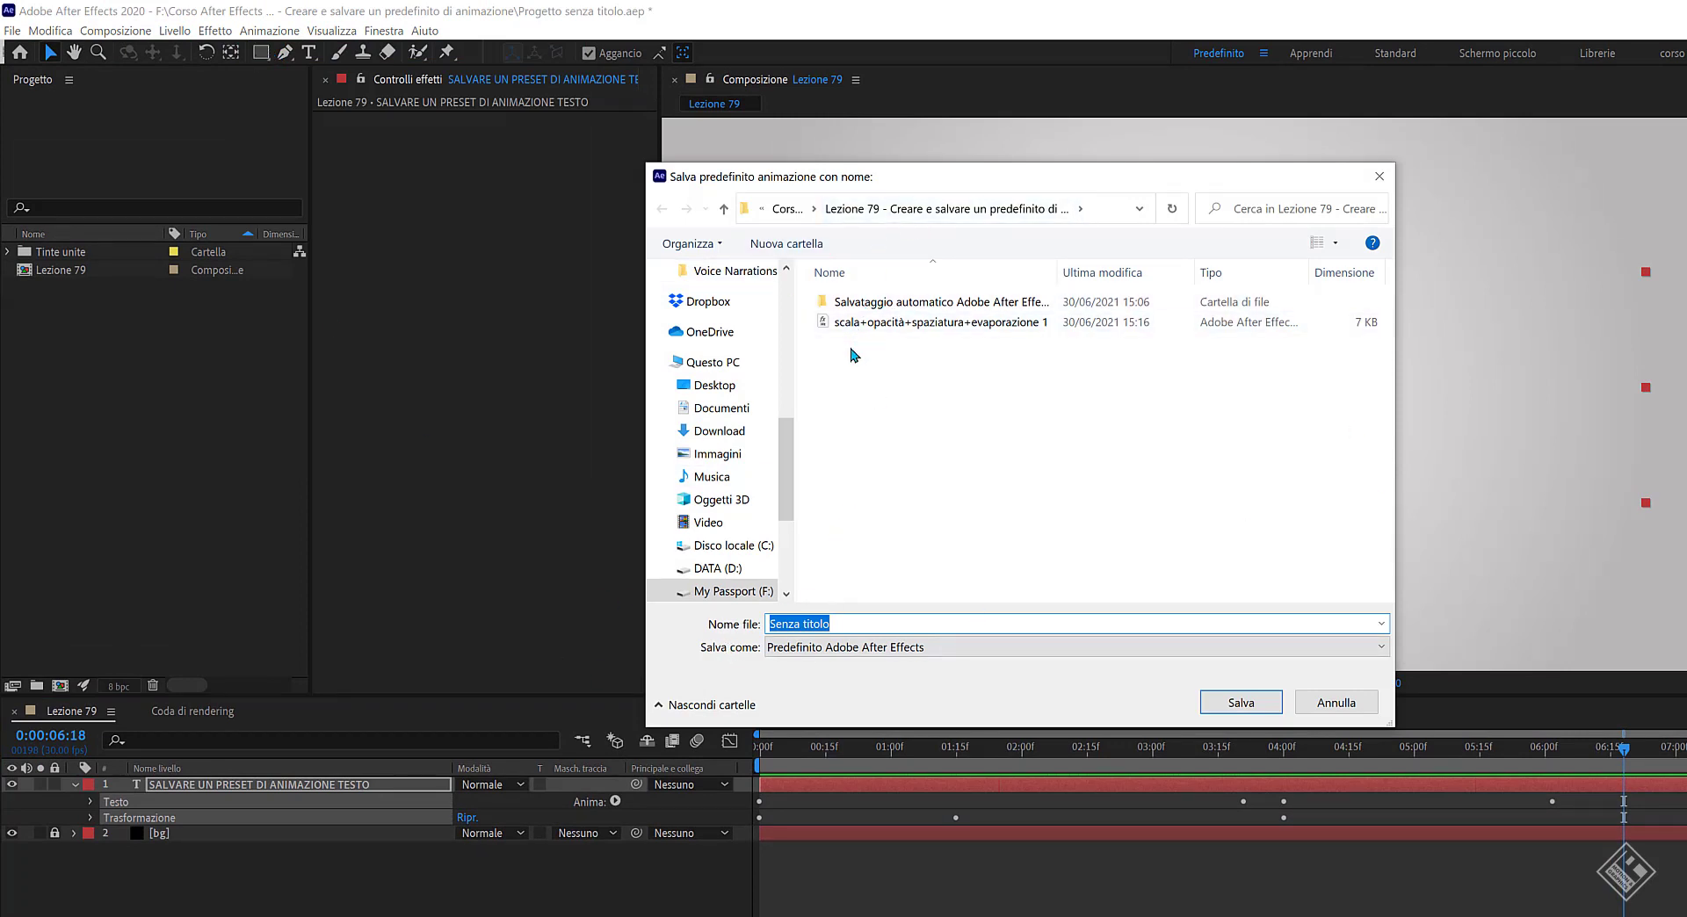
left_click(874, 322)
left_click(994, 624)
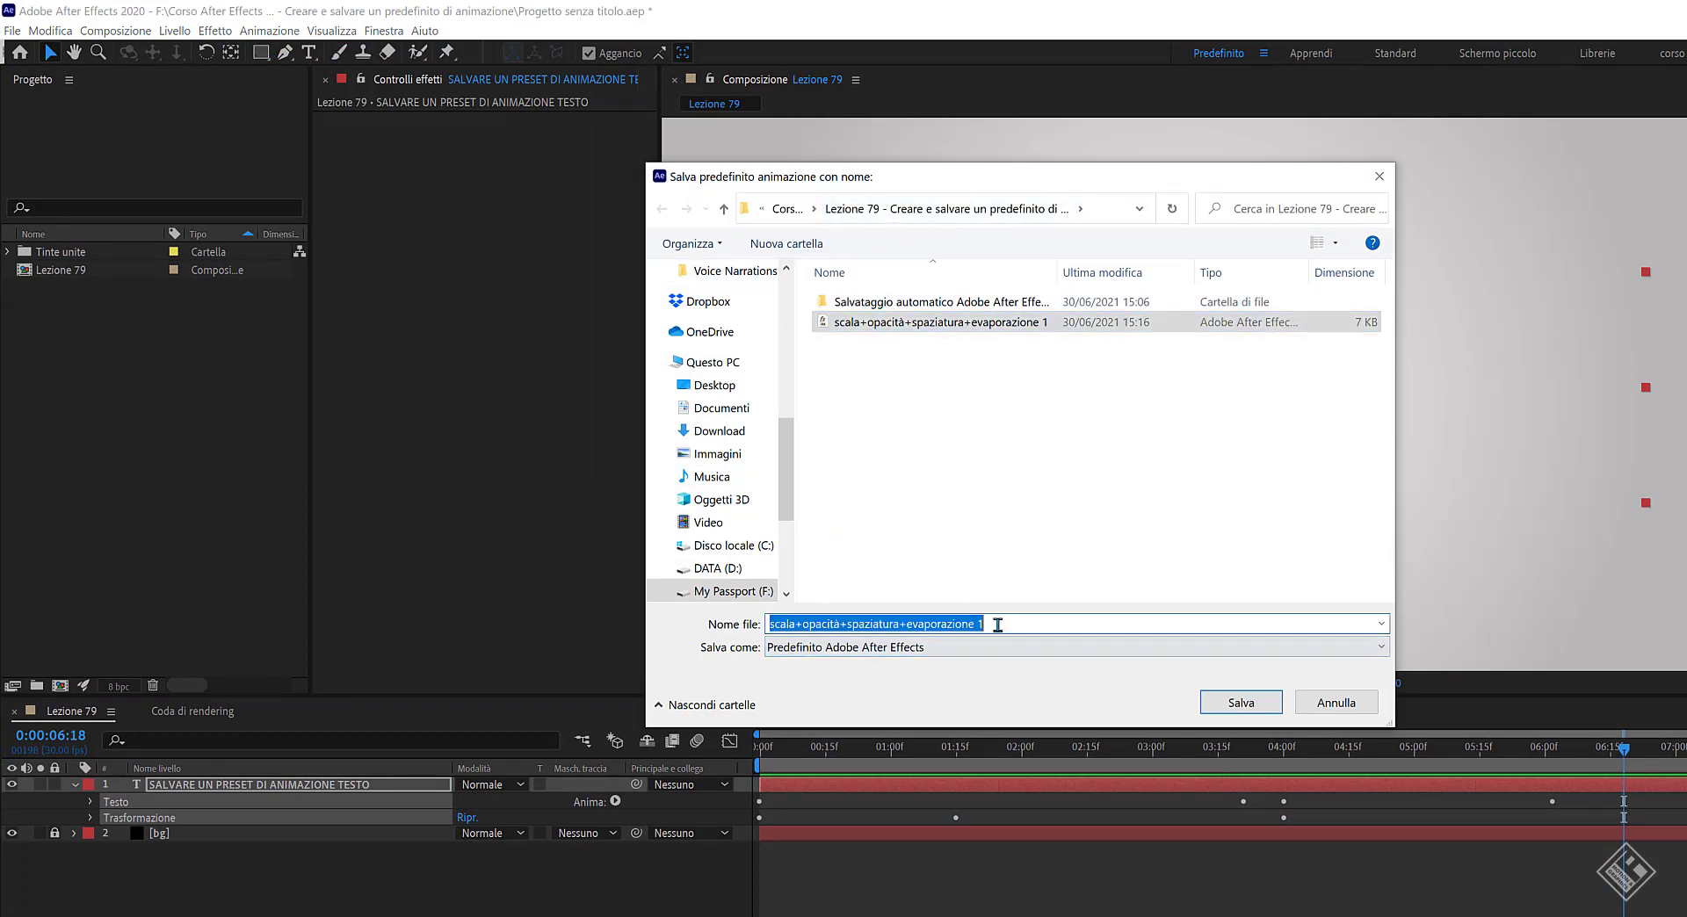
left_click(996, 623)
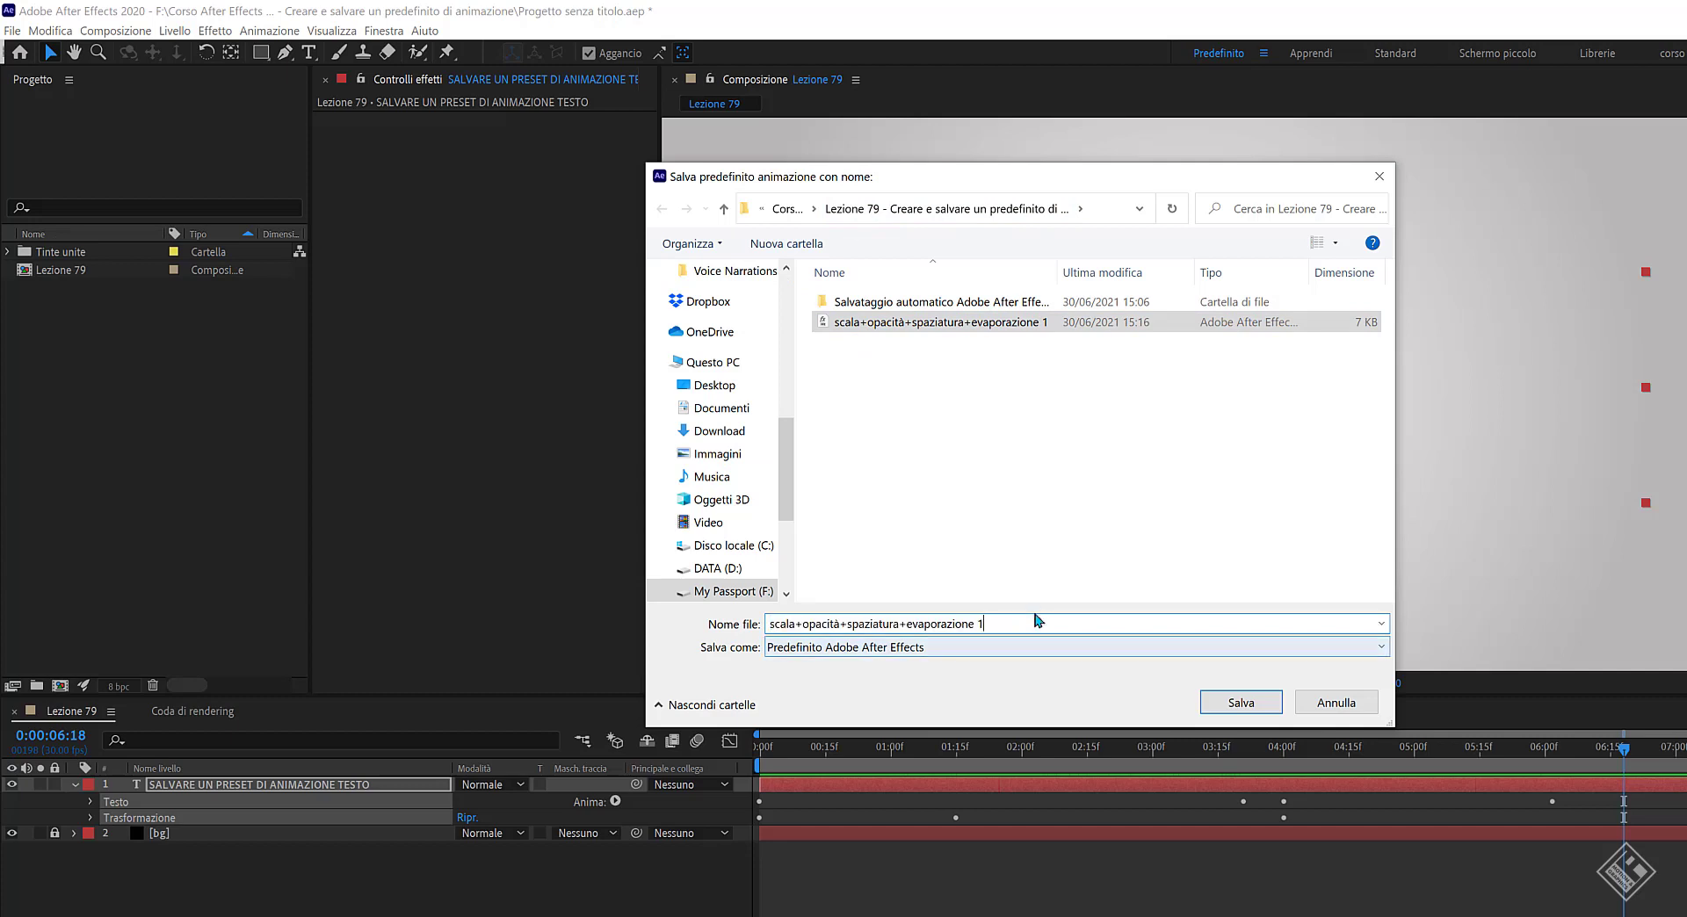
key("BackSpace")
type("2")
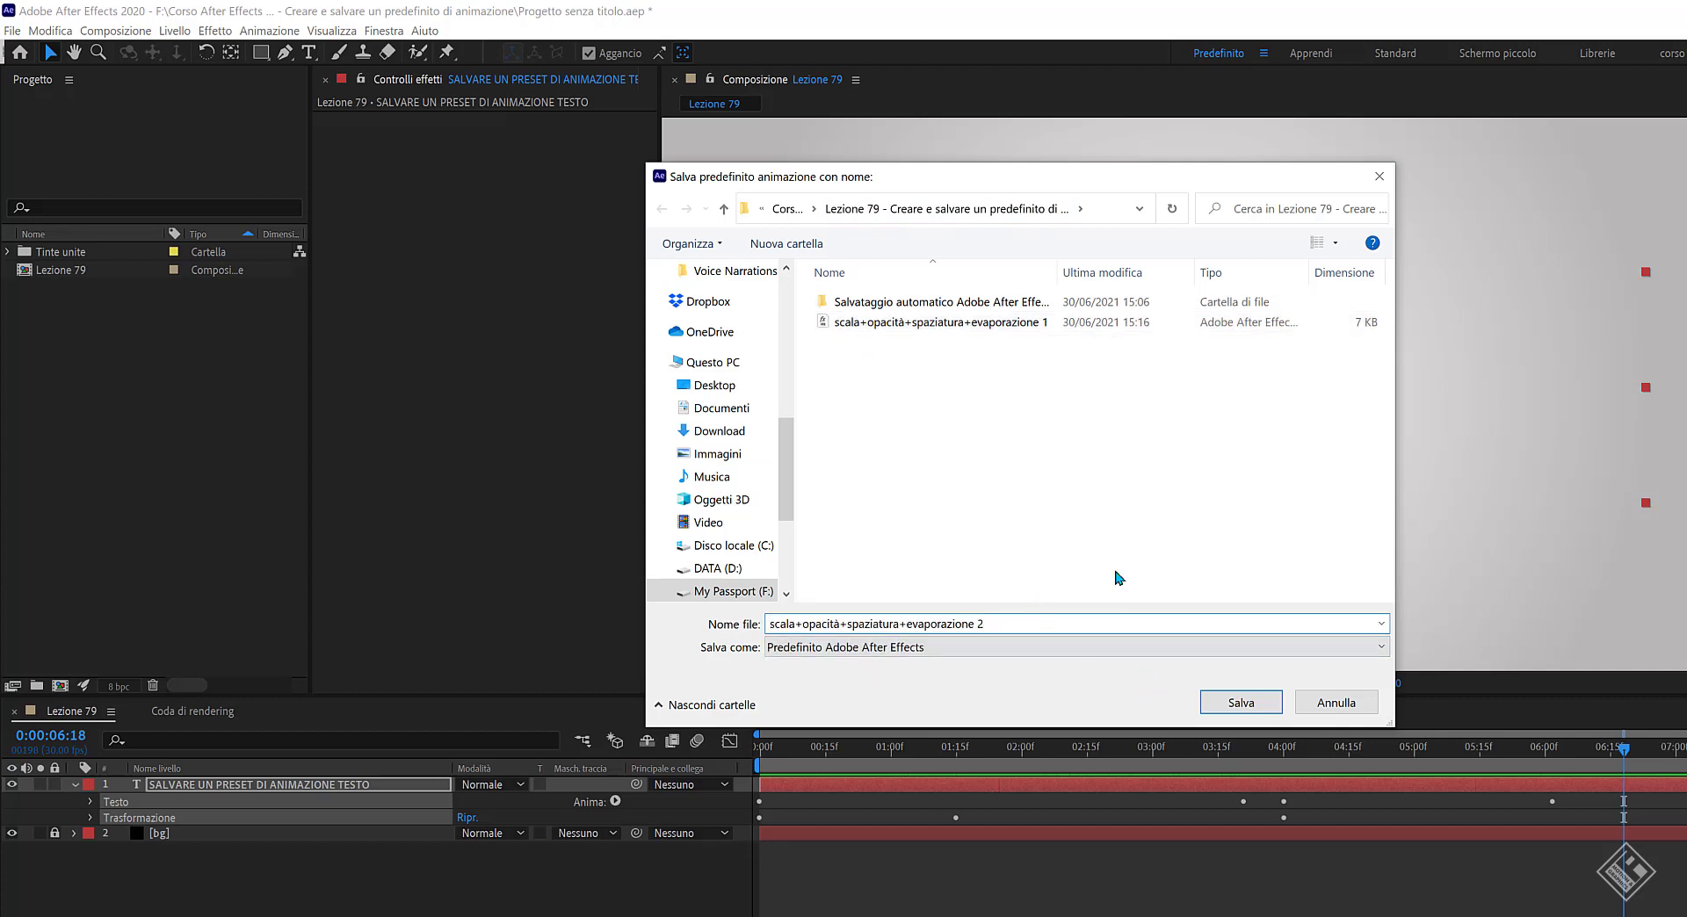
left_click(1239, 702)
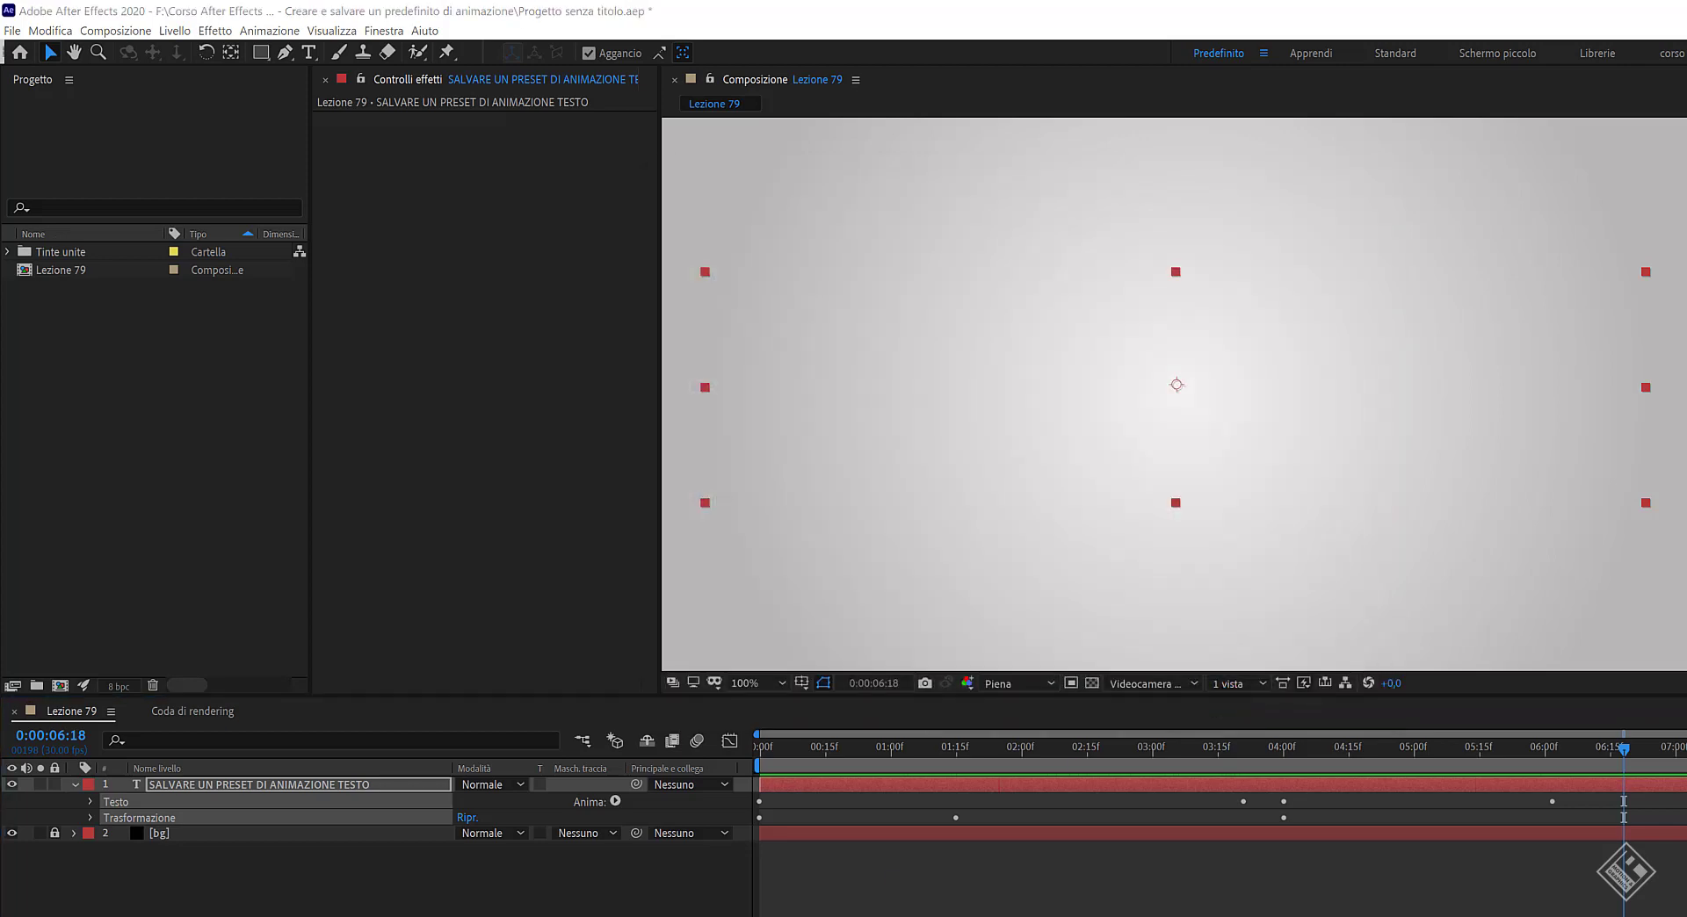
Copy "scala+opacità+spaziatura+evaporazione 2" in File Explorer from the Lezione 79 folder into Text > Kripton personali testo, granting administrator permission.
key("alt+Tab")
key("alt+Tab")
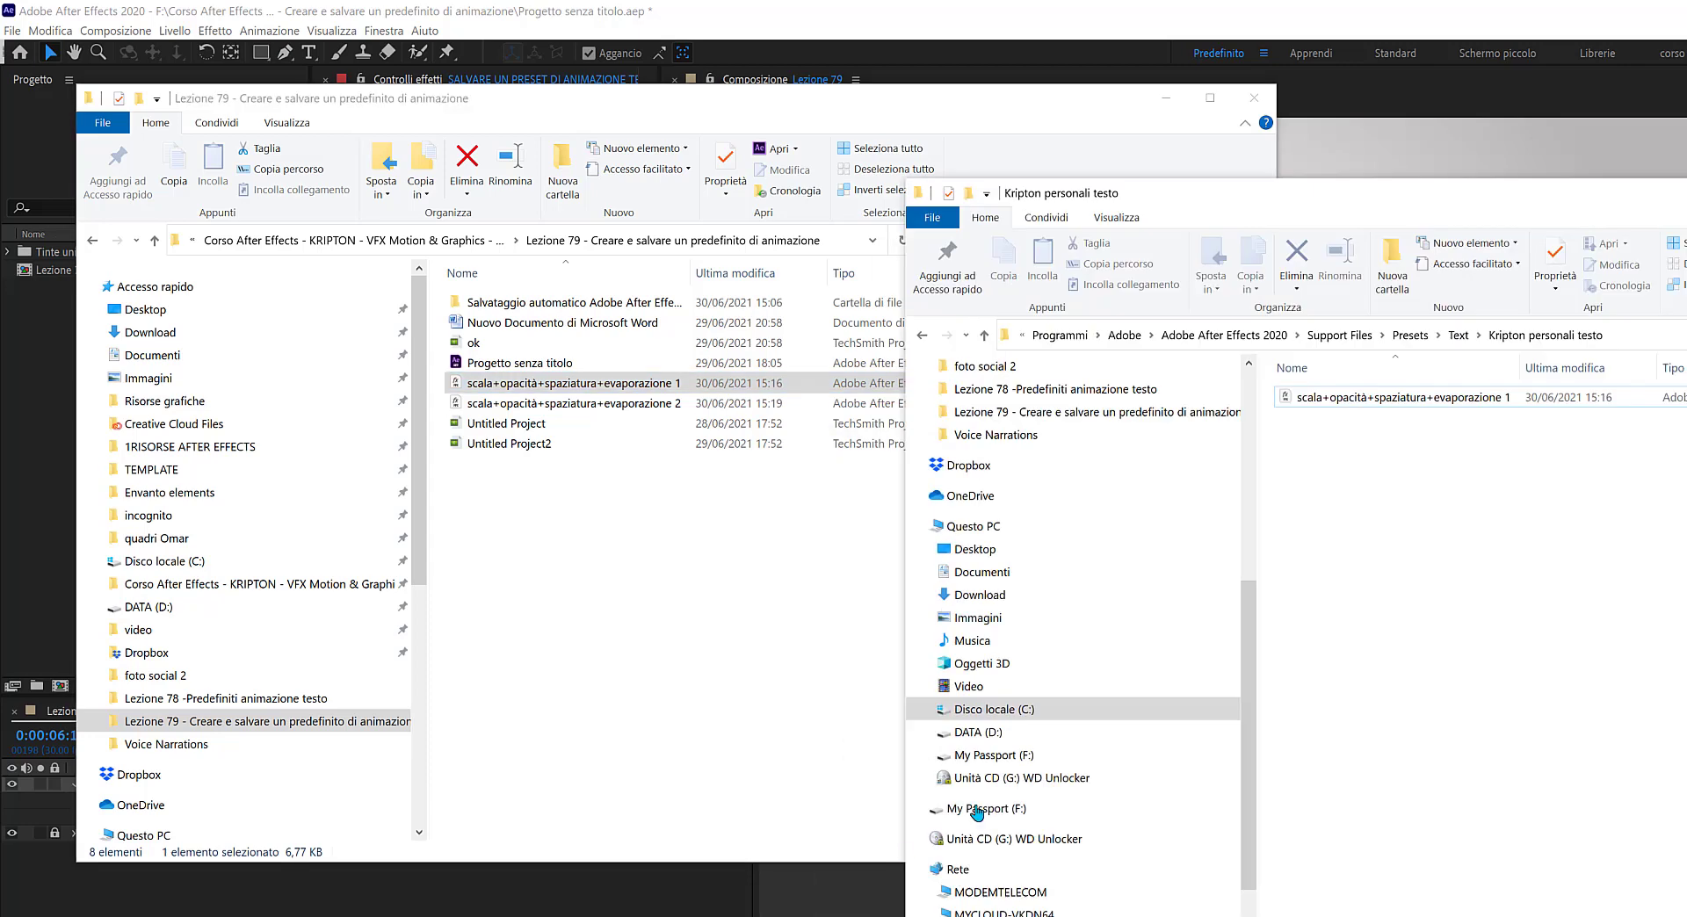
left_click(1459, 335)
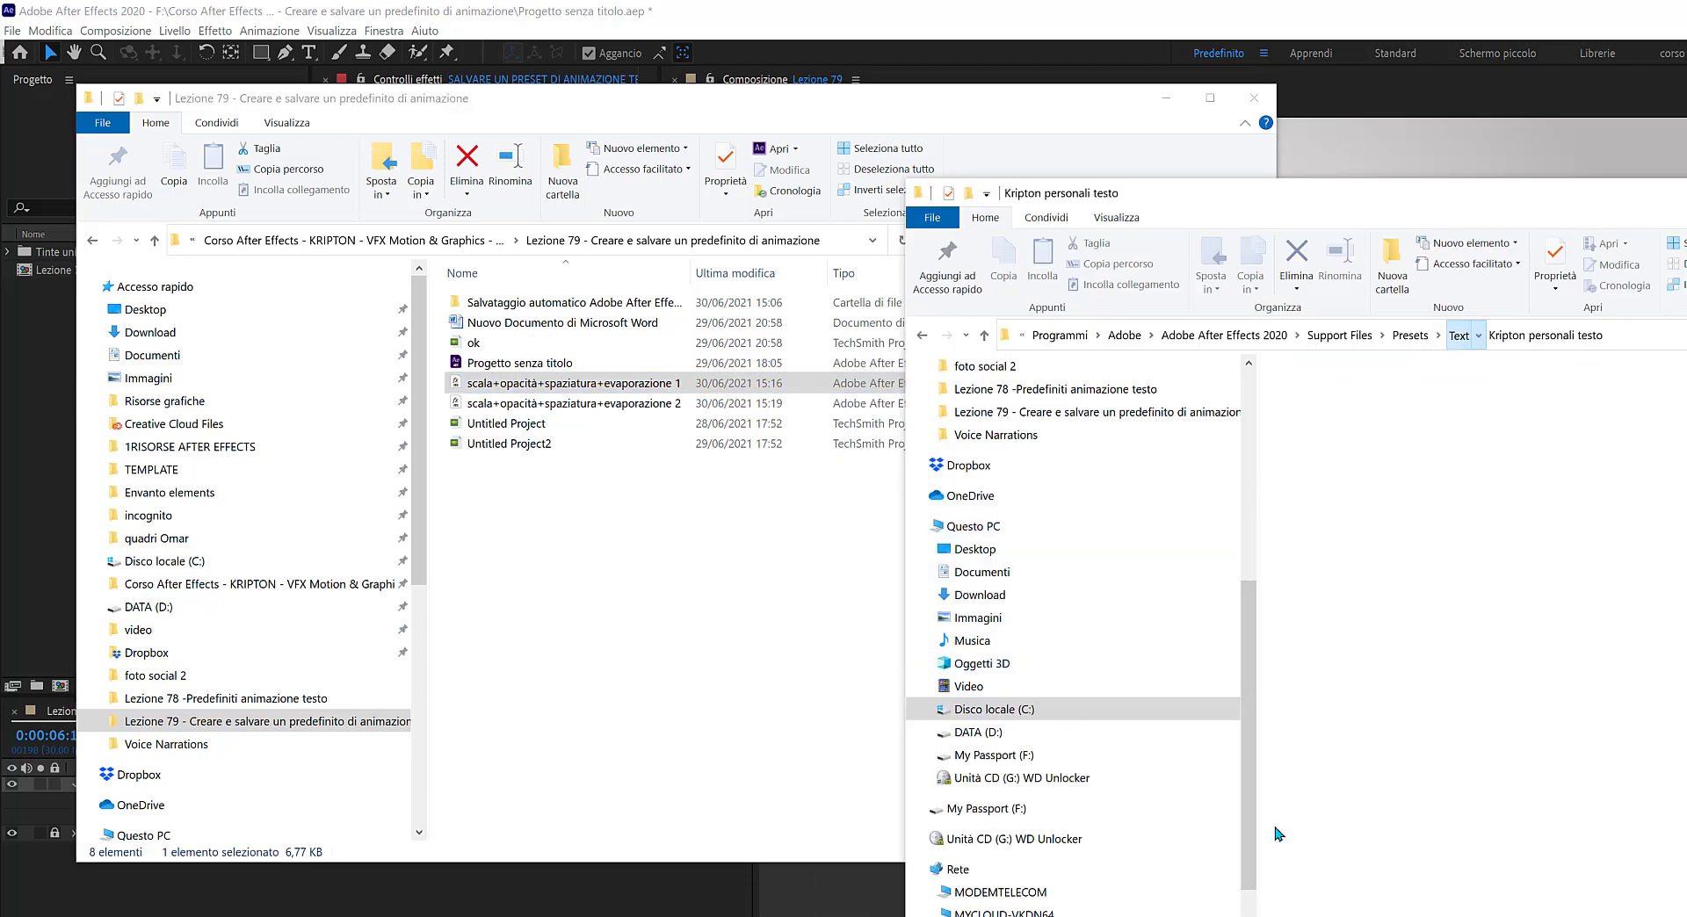
left_click(610, 405)
left_click_drag(611, 404, 1333, 563)
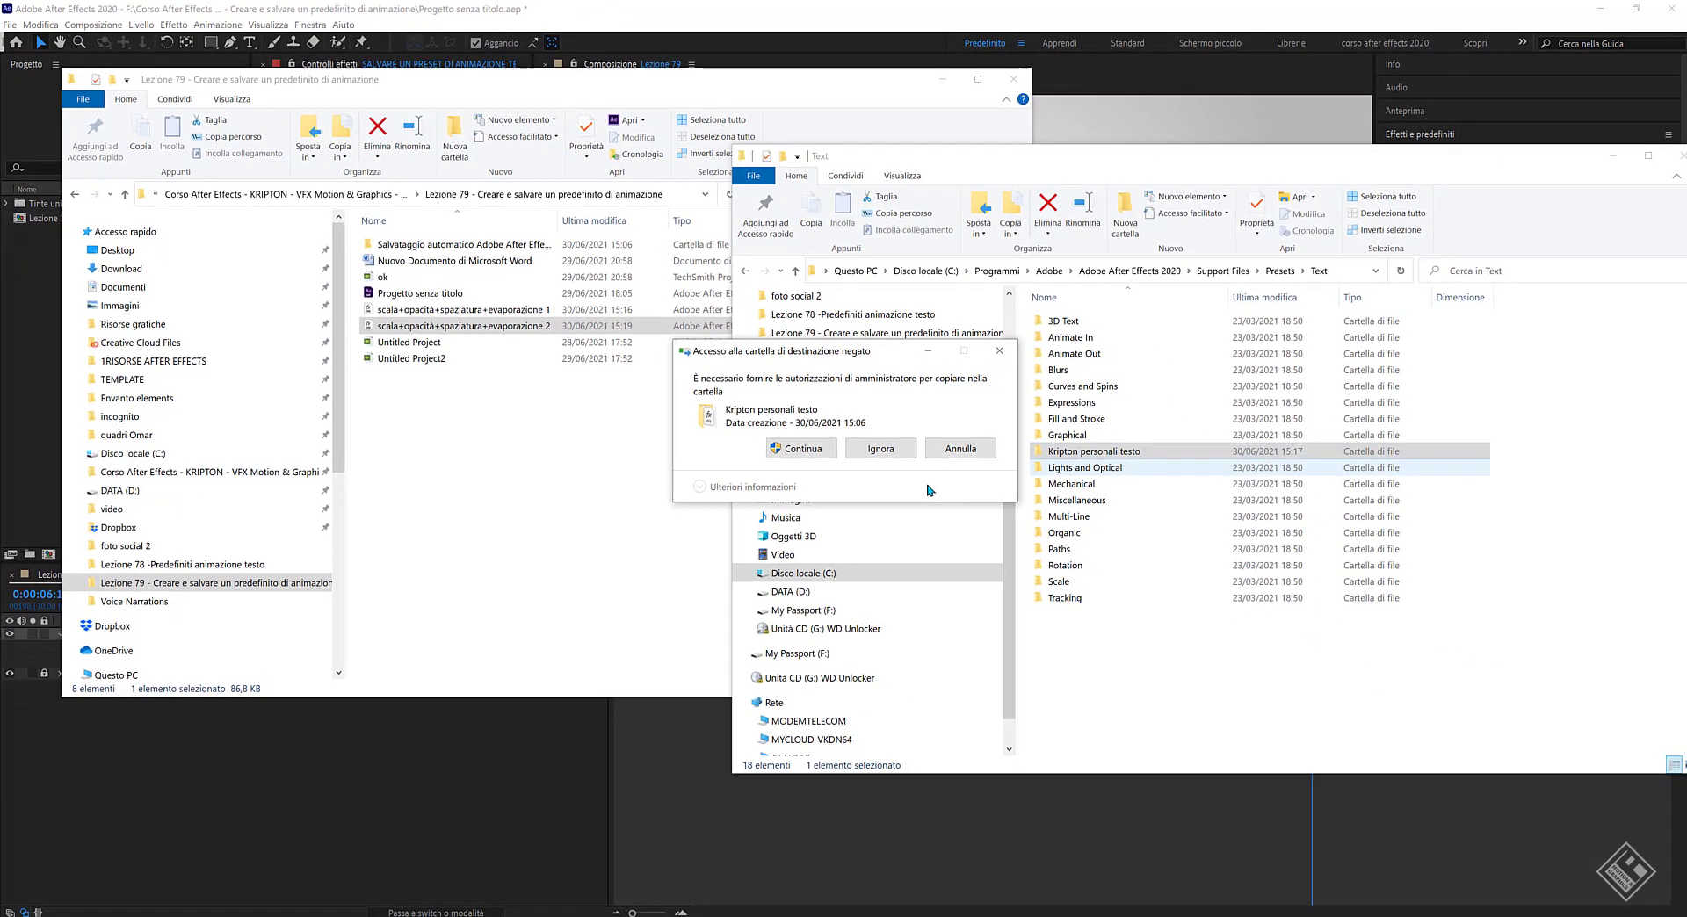
left_click(802, 452)
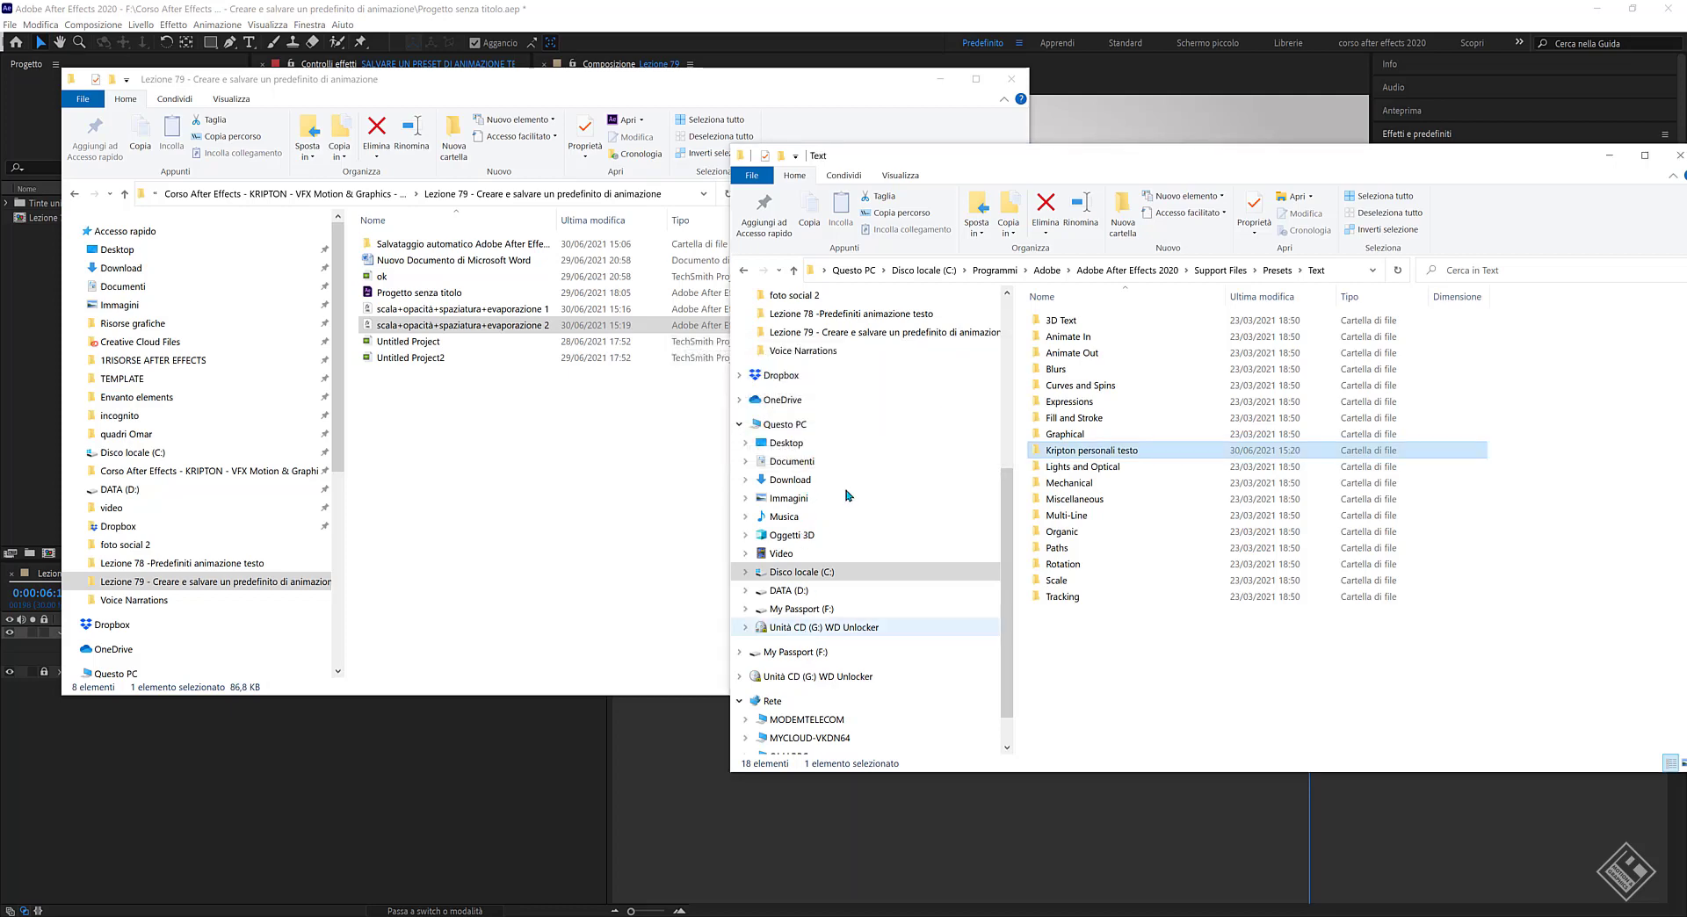
Return to After Effects and refresh the Effetti e predefiniti list to load the second preset.
left_click(1609, 155)
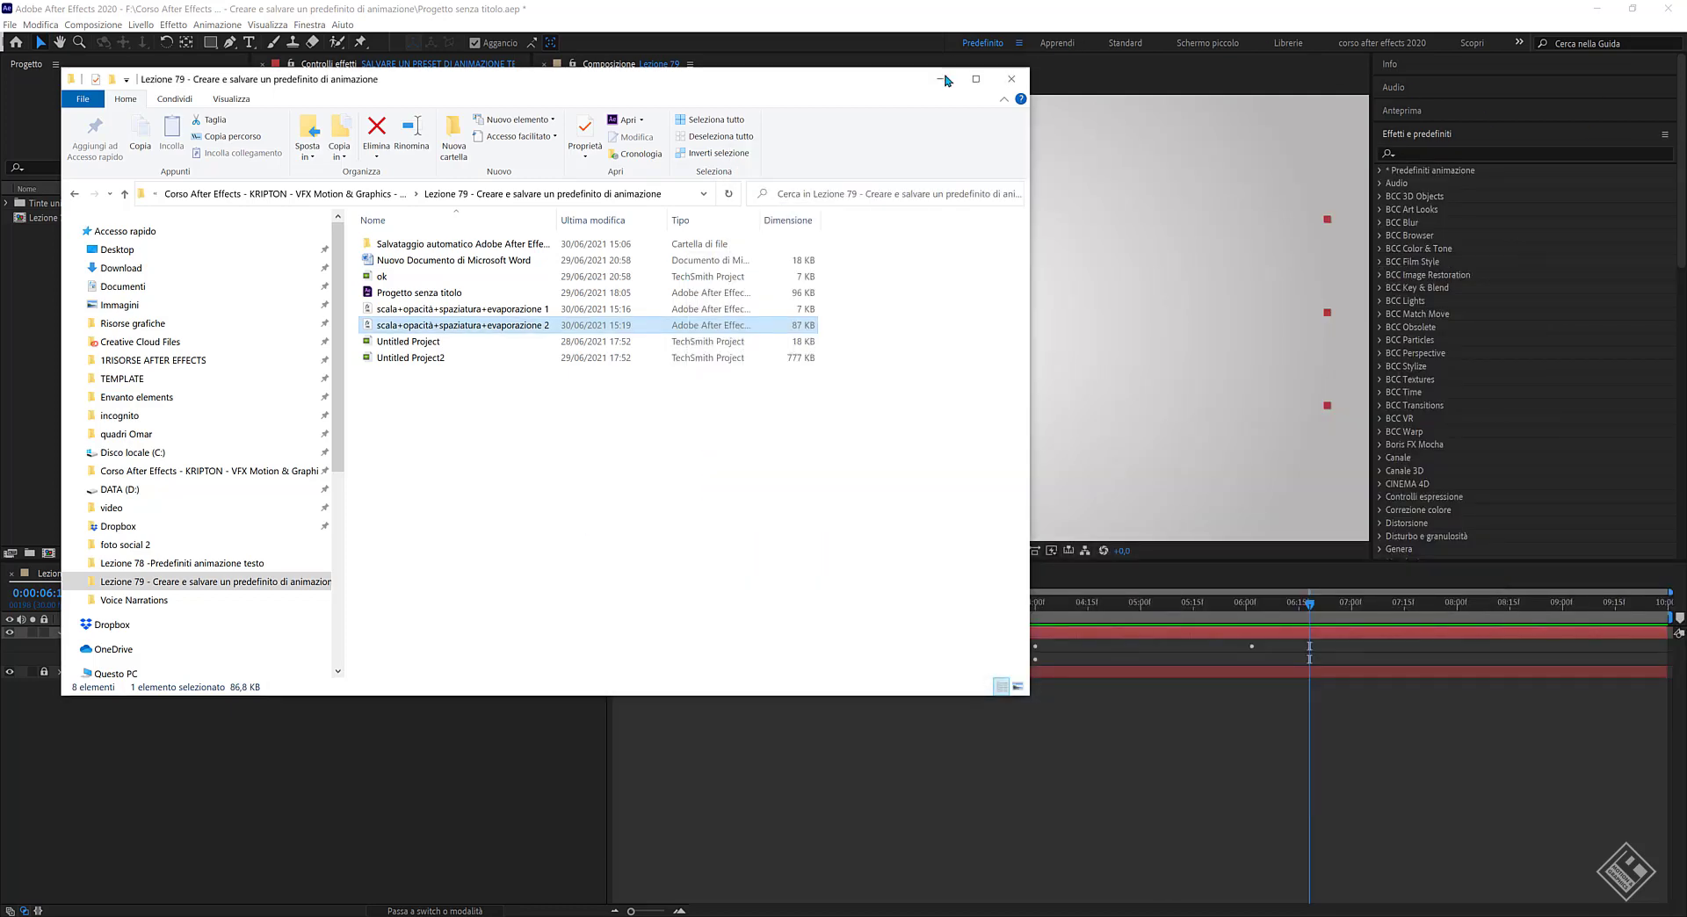
left_click(947, 88)
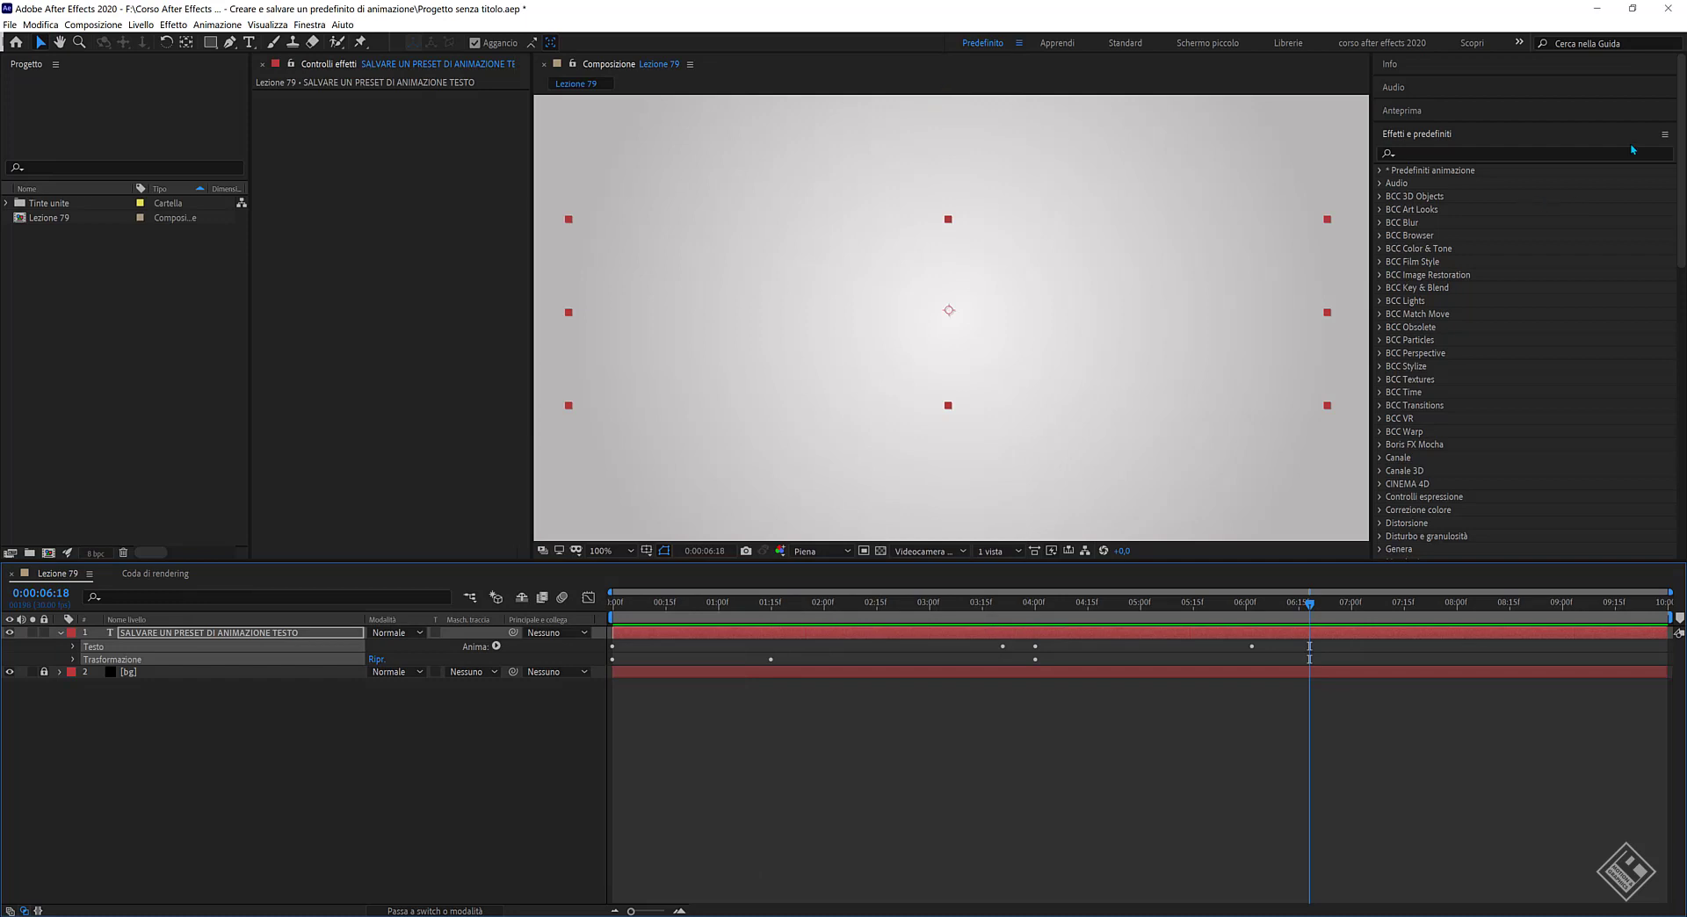
left_click(1665, 138)
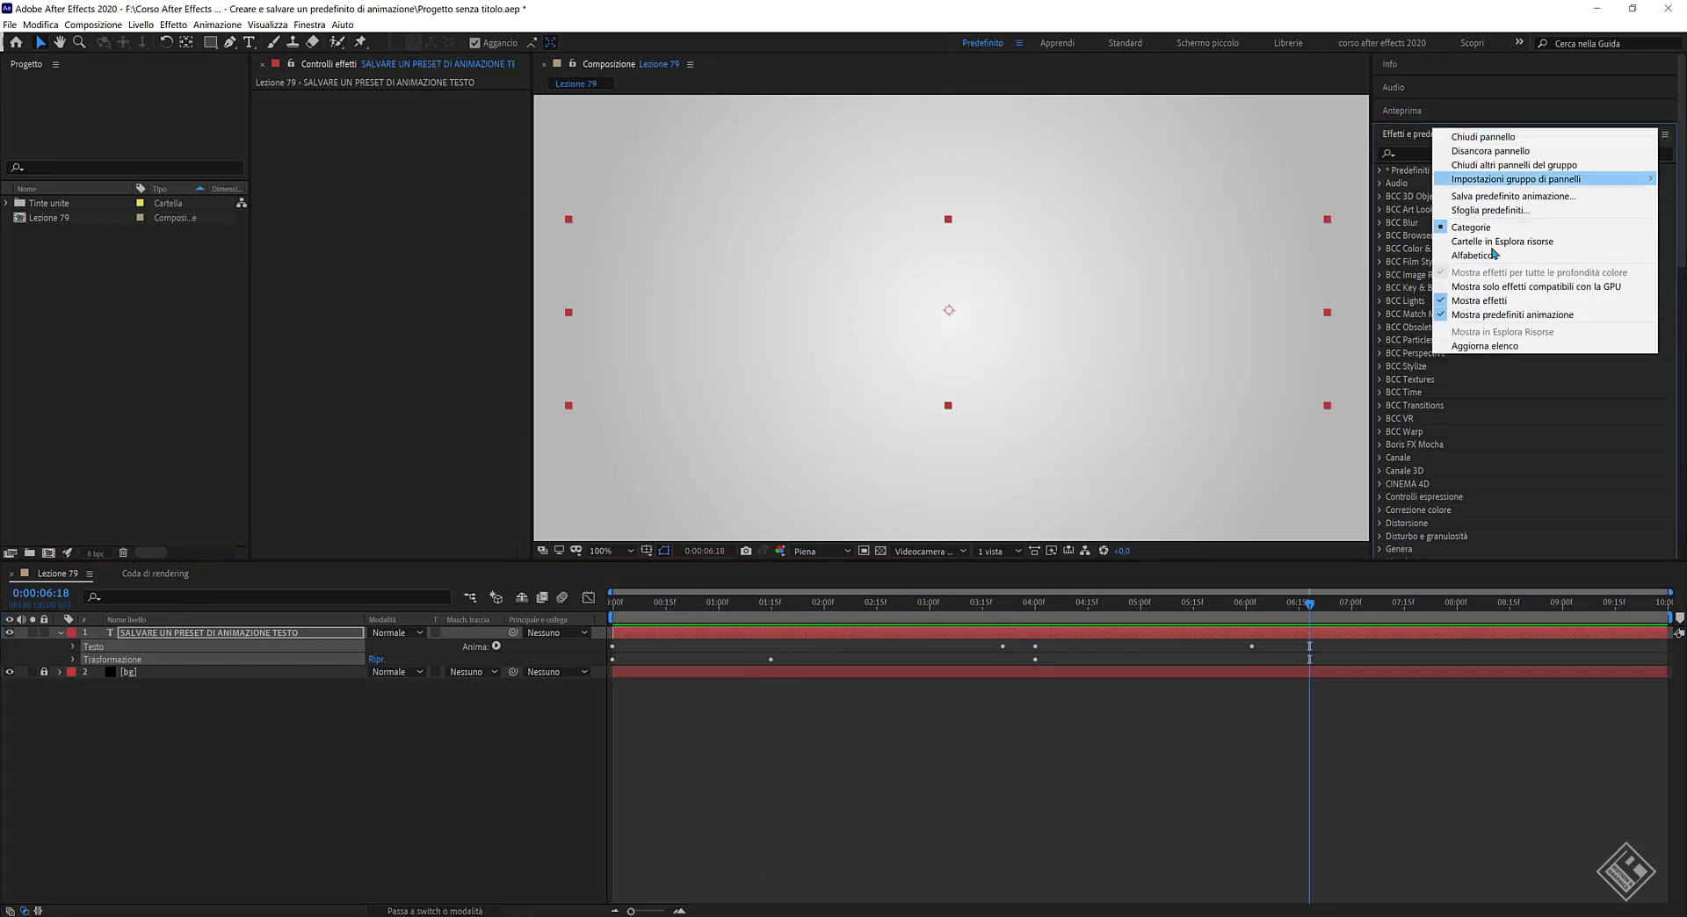
left_click(1481, 343)
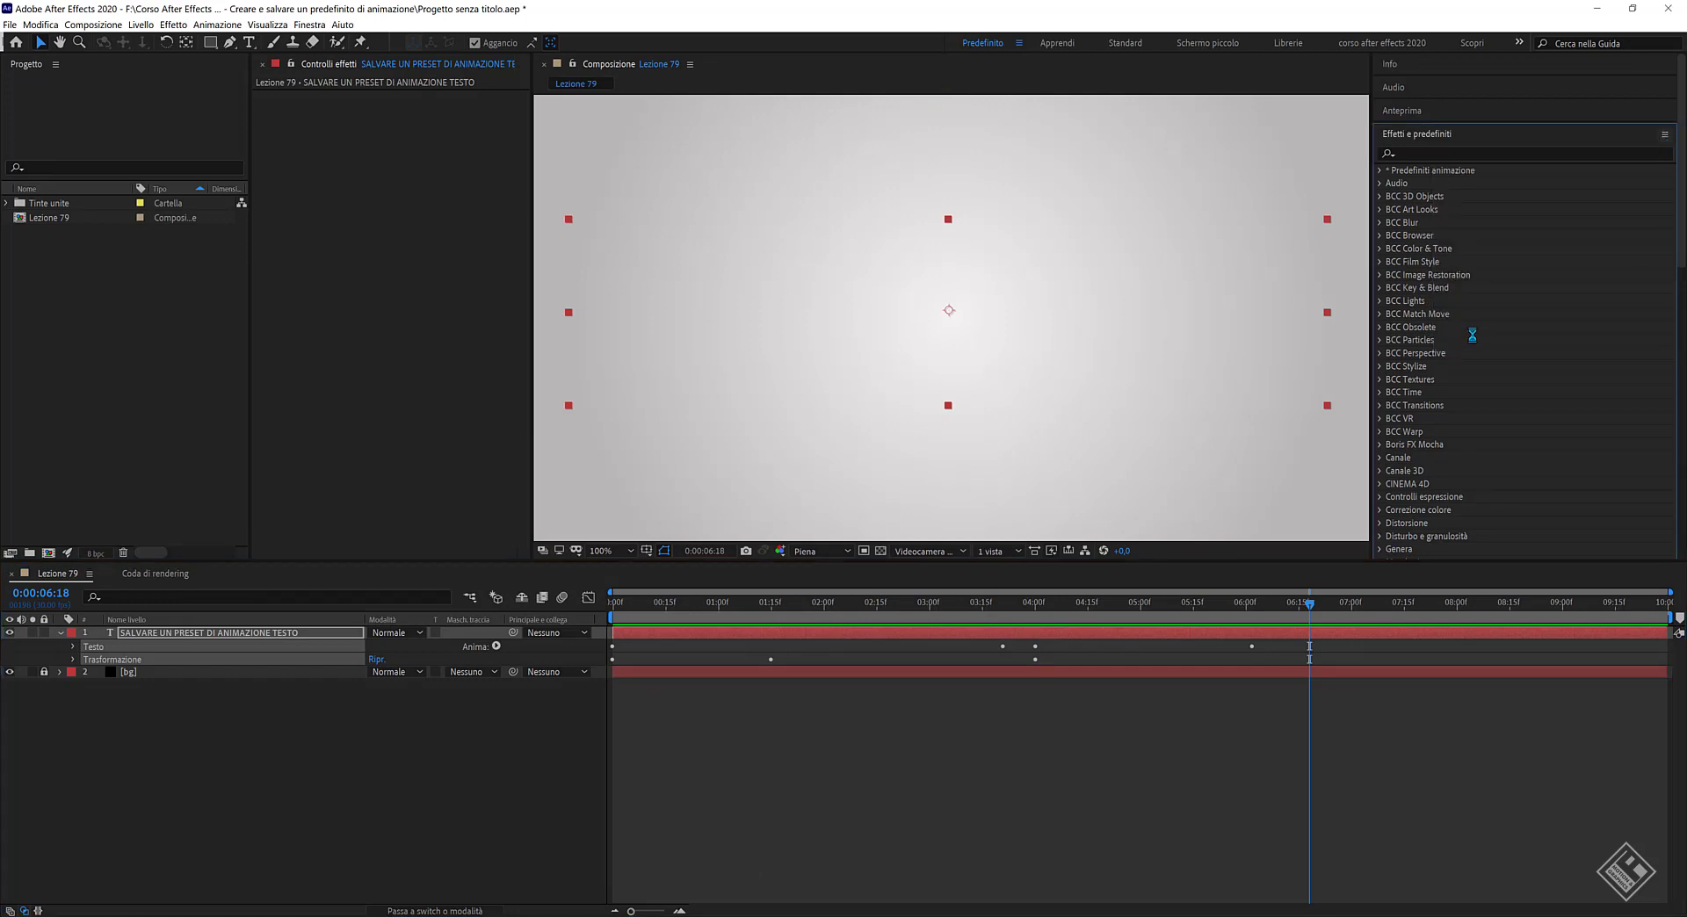
Browse the animation presets down to Presets > Text > Kripton personali testo to check the saved presets.
left_click(1381, 171)
left_click(1392, 197)
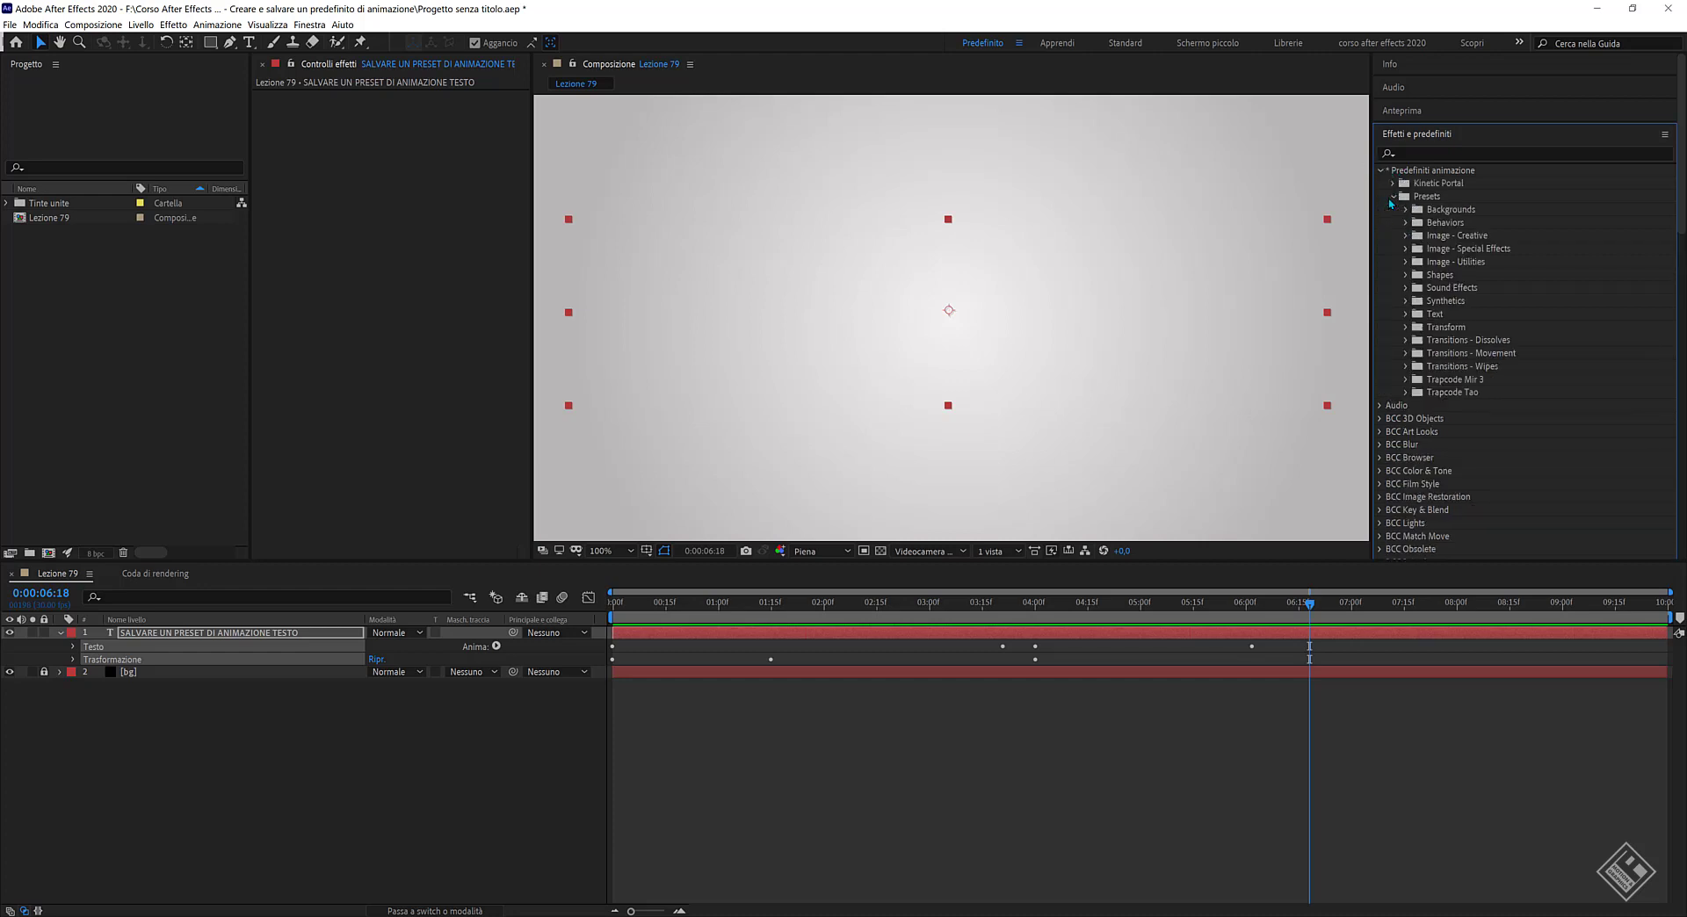
left_click(1407, 314)
left_click(1419, 432)
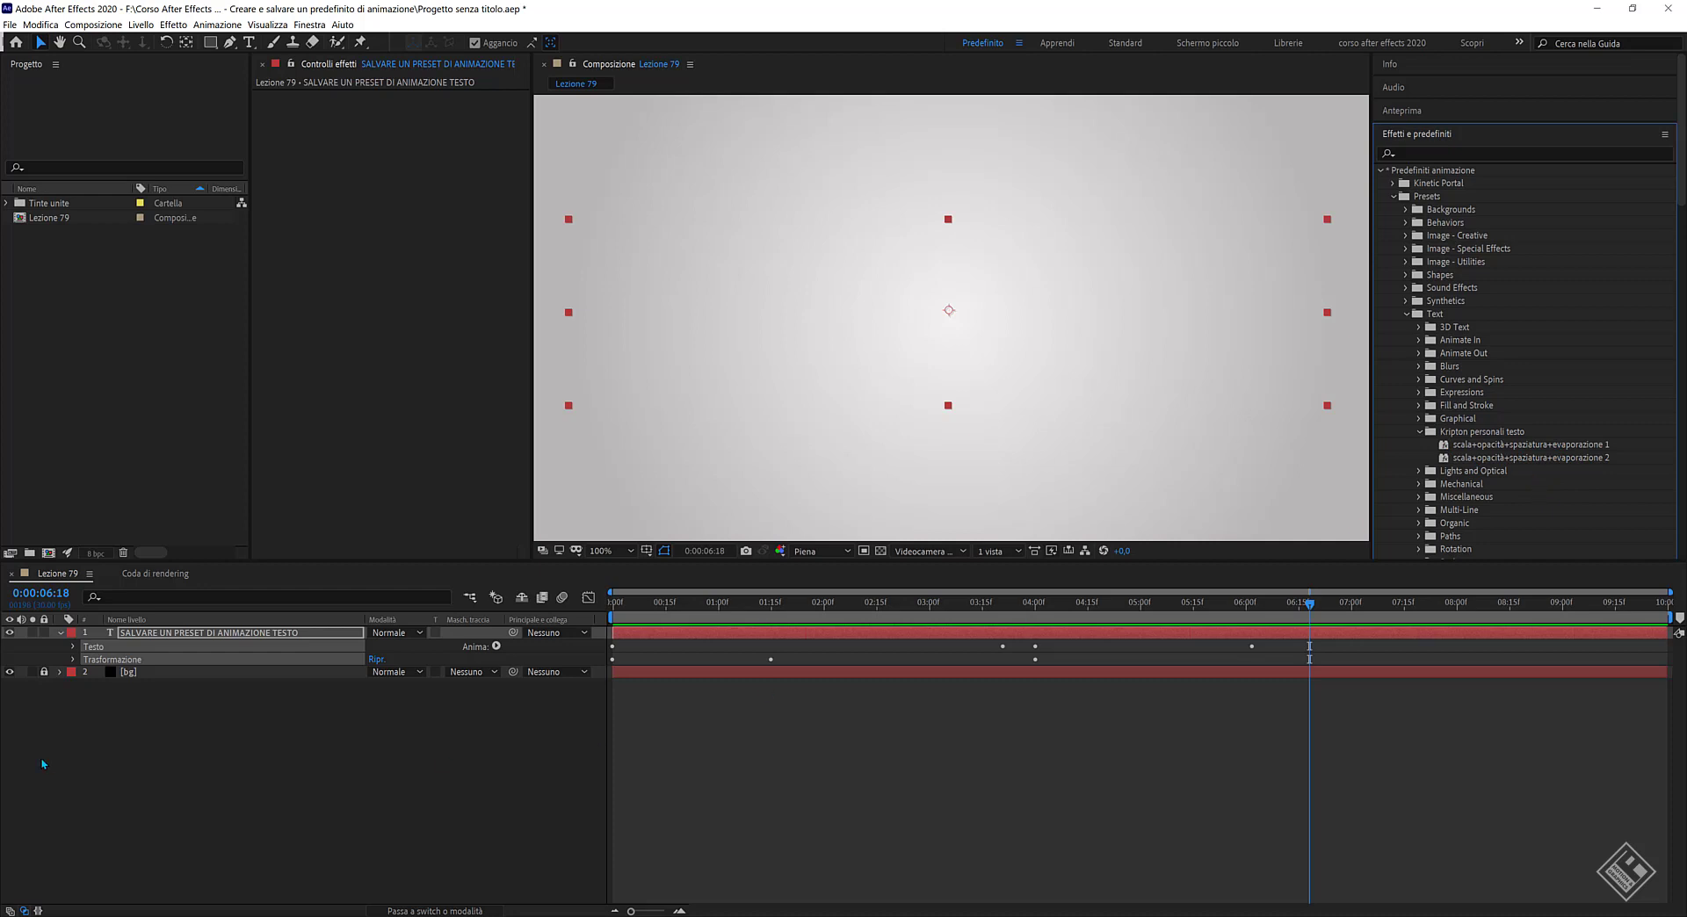
Collapse the "SALVARE UN PRESET DI ANIMAZIONE TESTO" layer, and move the playhead to 0:00:03:16.
left_click(61, 632)
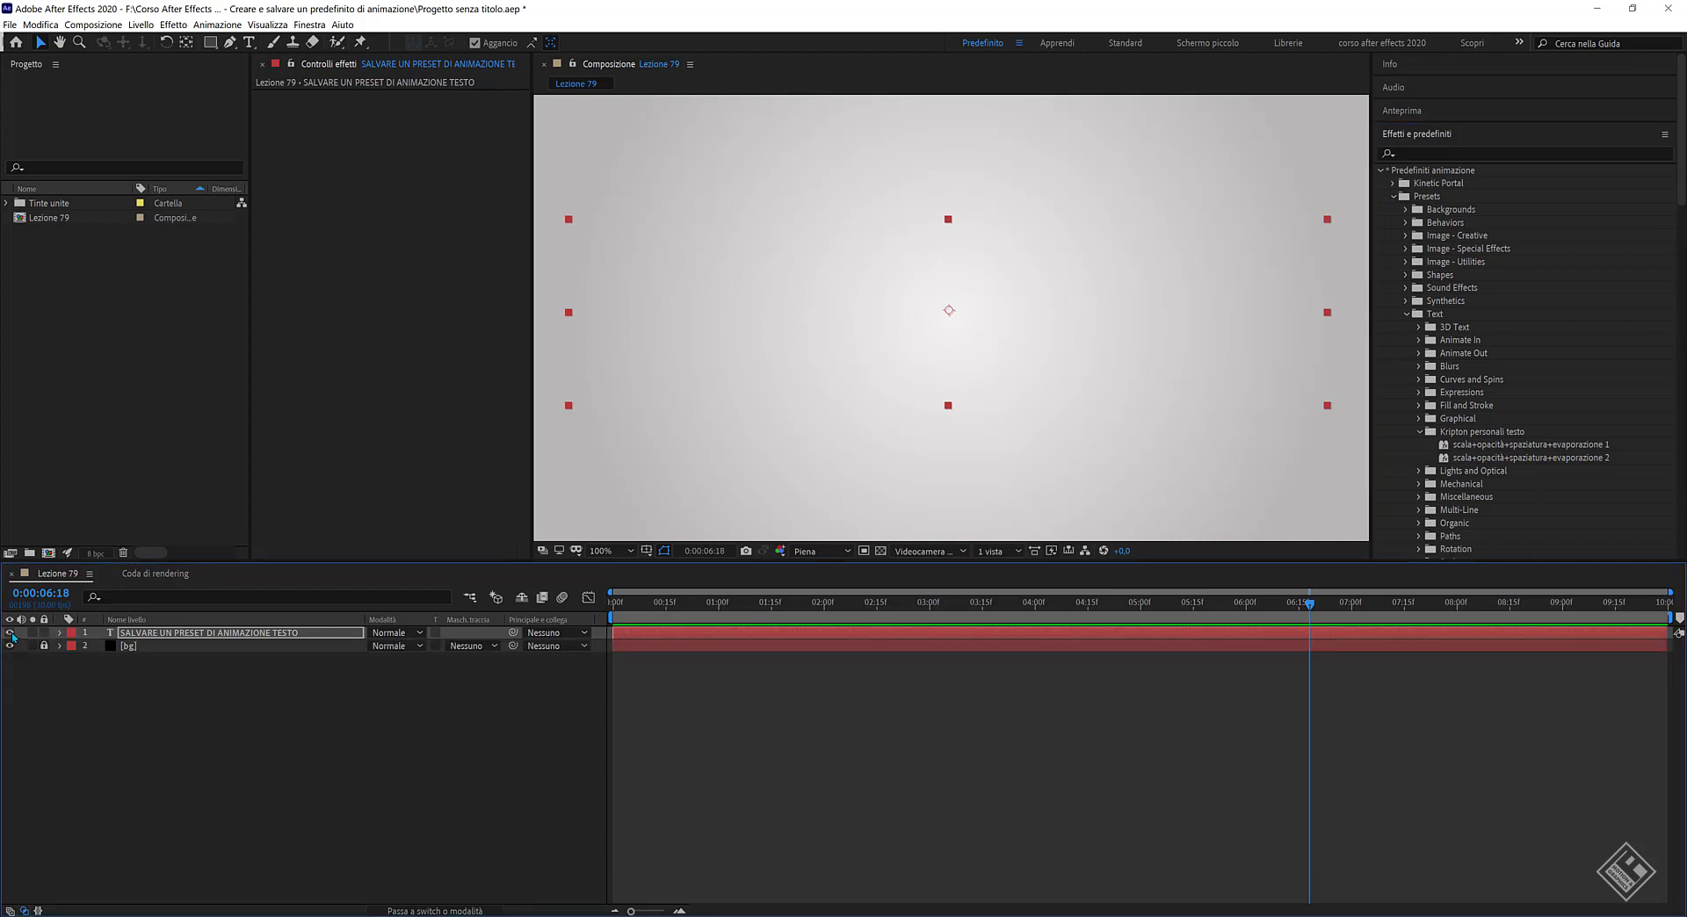
left_click(10, 633)
left_click(9, 633)
left_click(988, 605)
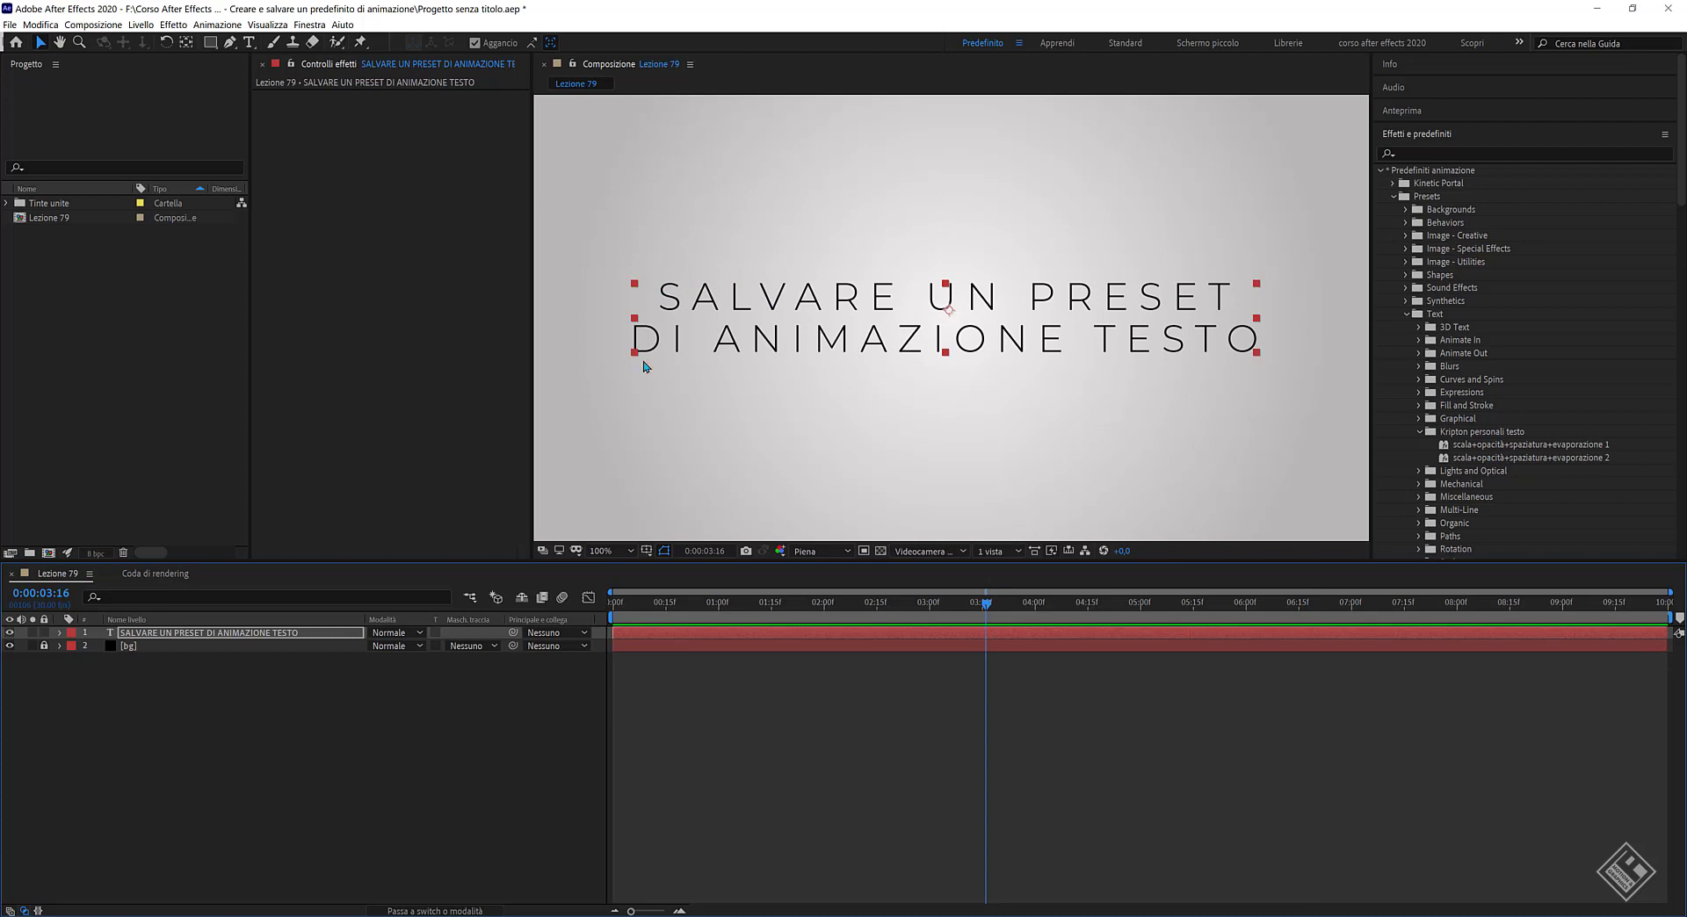
Collapse the animation presets list, show the Carattere settings and hide the "SALVARE UN PRESET DI ANIMAZIONE TESTO" layer.
left_click(1380, 170)
left_click(1412, 133)
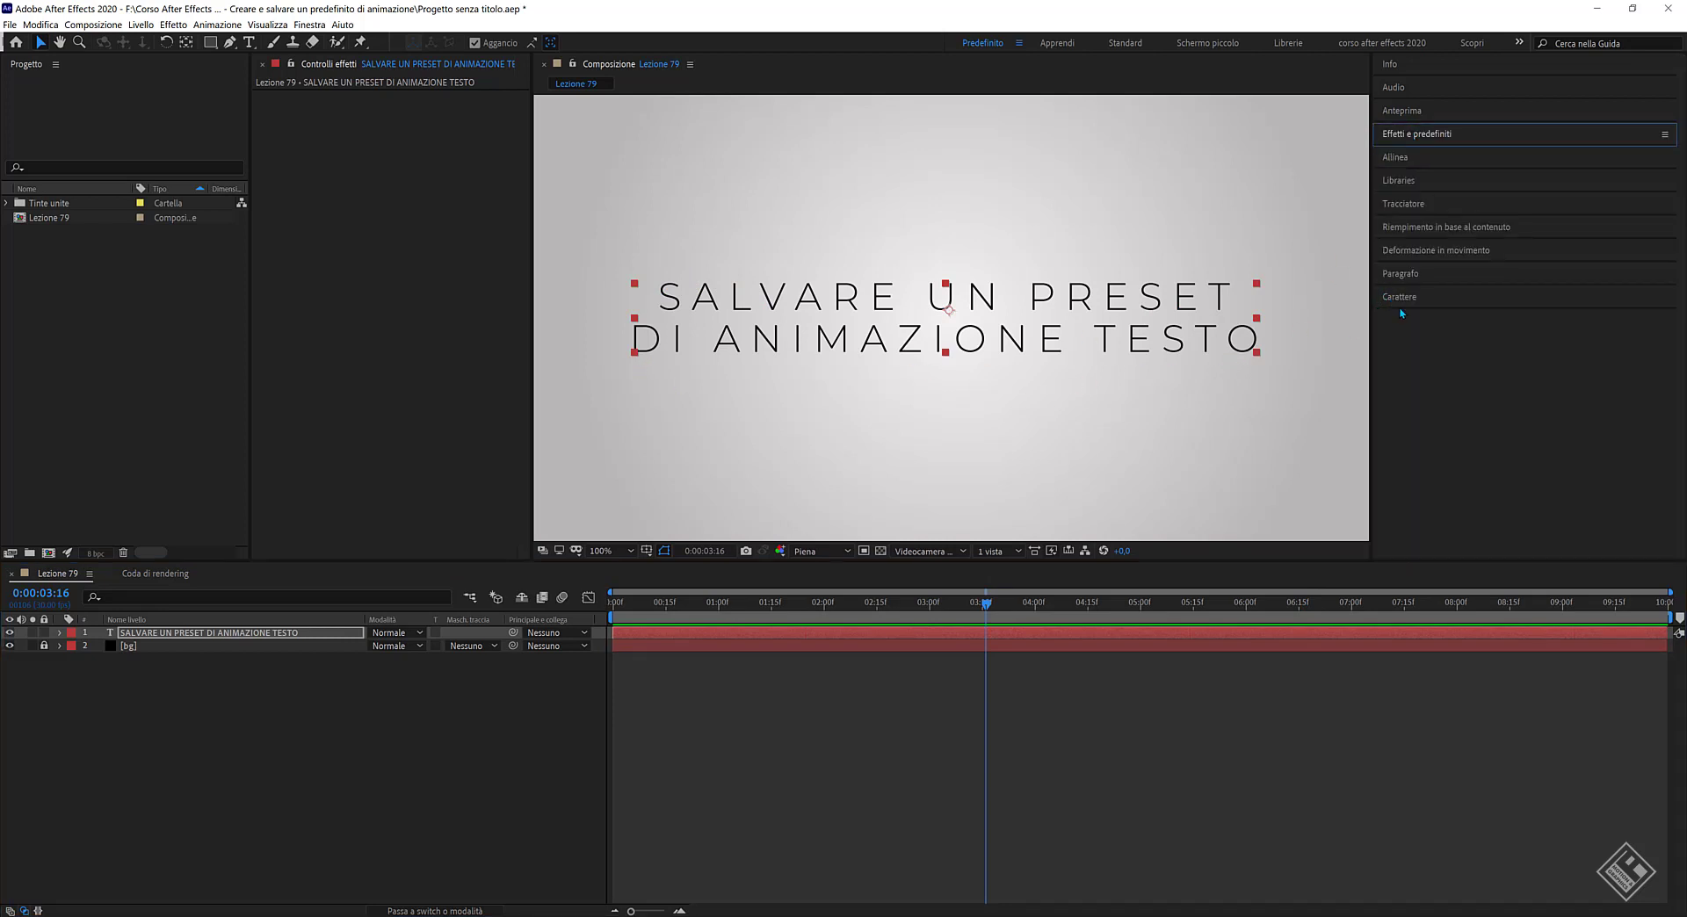
left_click(1400, 299)
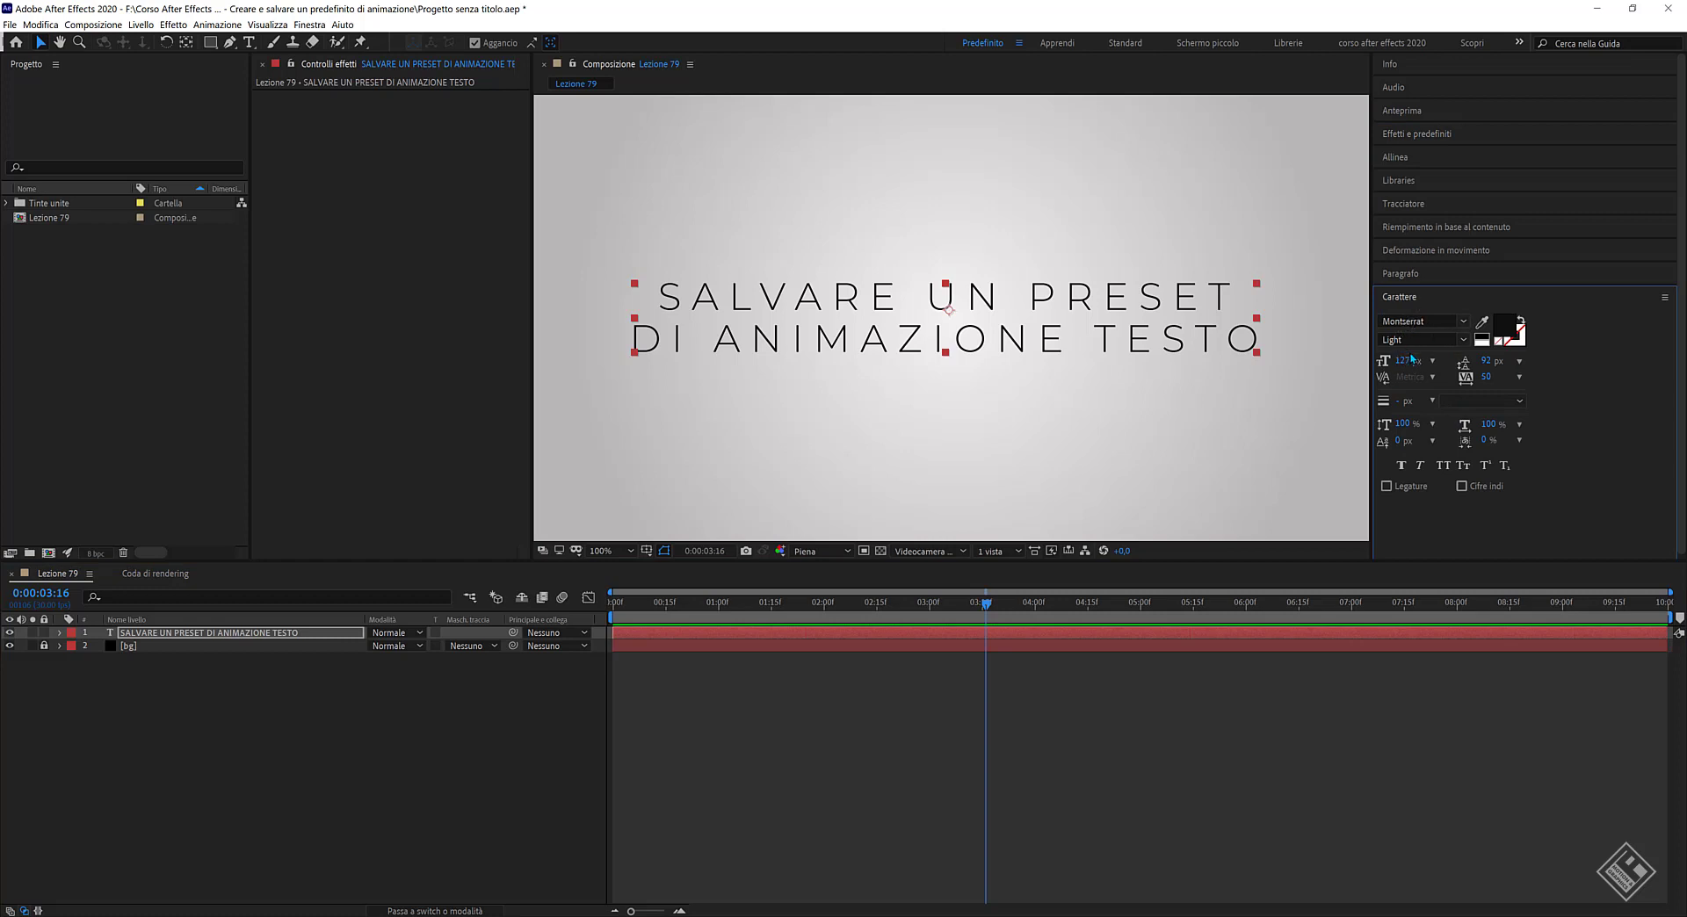
left_click(11, 632)
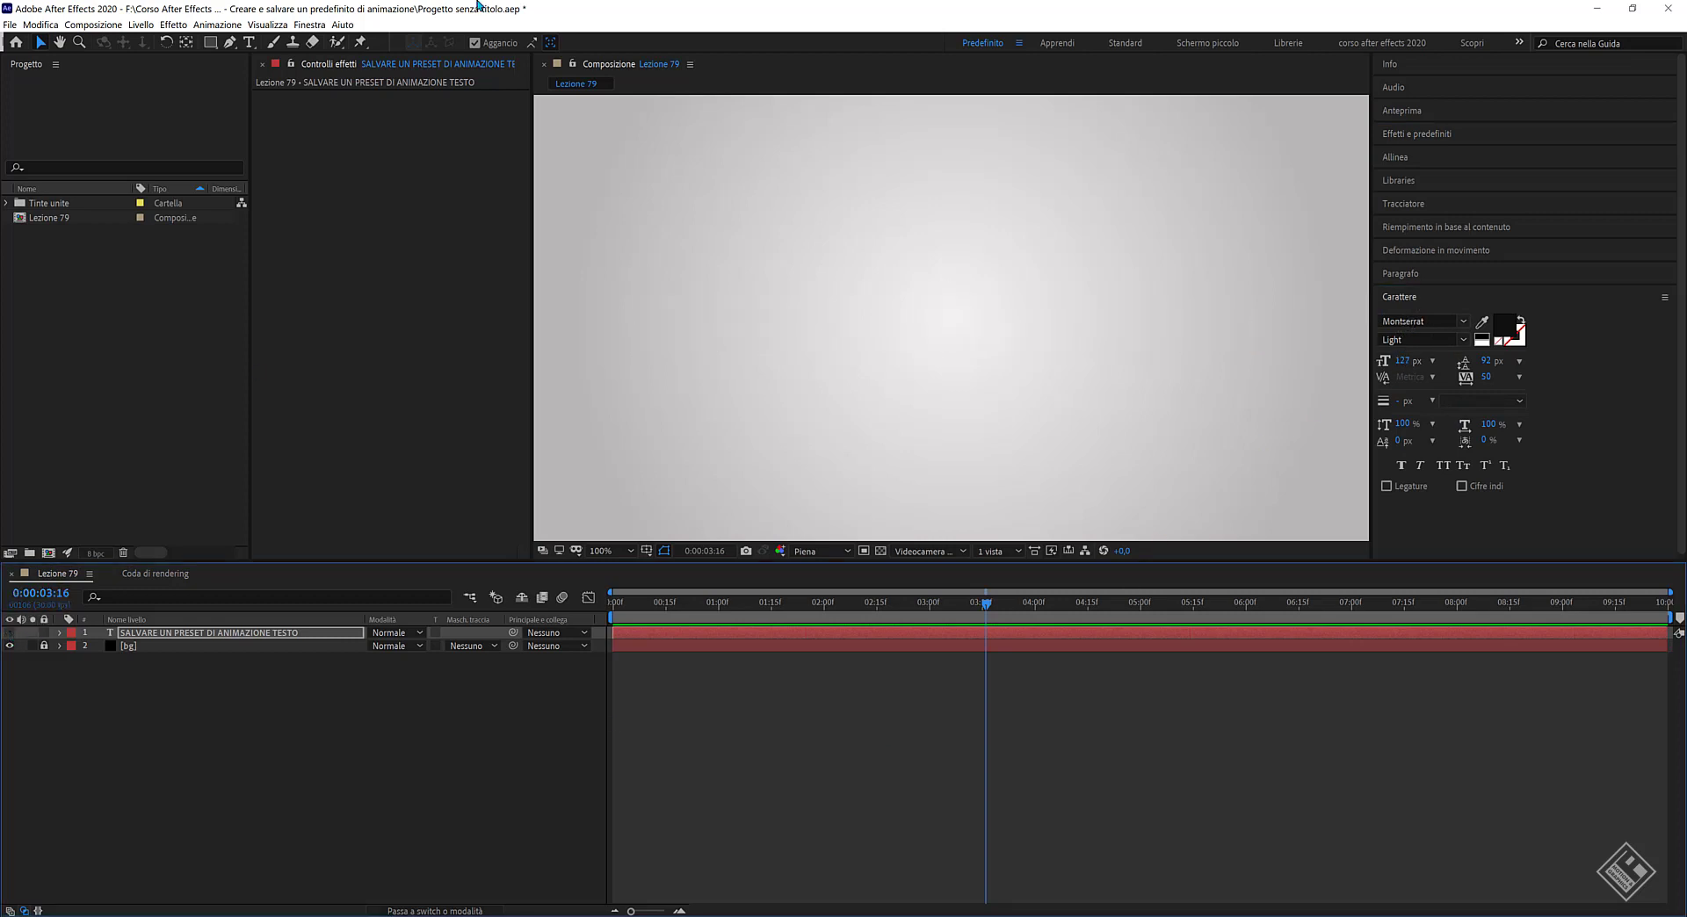
Create a new text layer reading "PREDEFINITI PERSONALI" in the Lezione 79 composition.
left_click(250, 42)
left_click(734, 316)
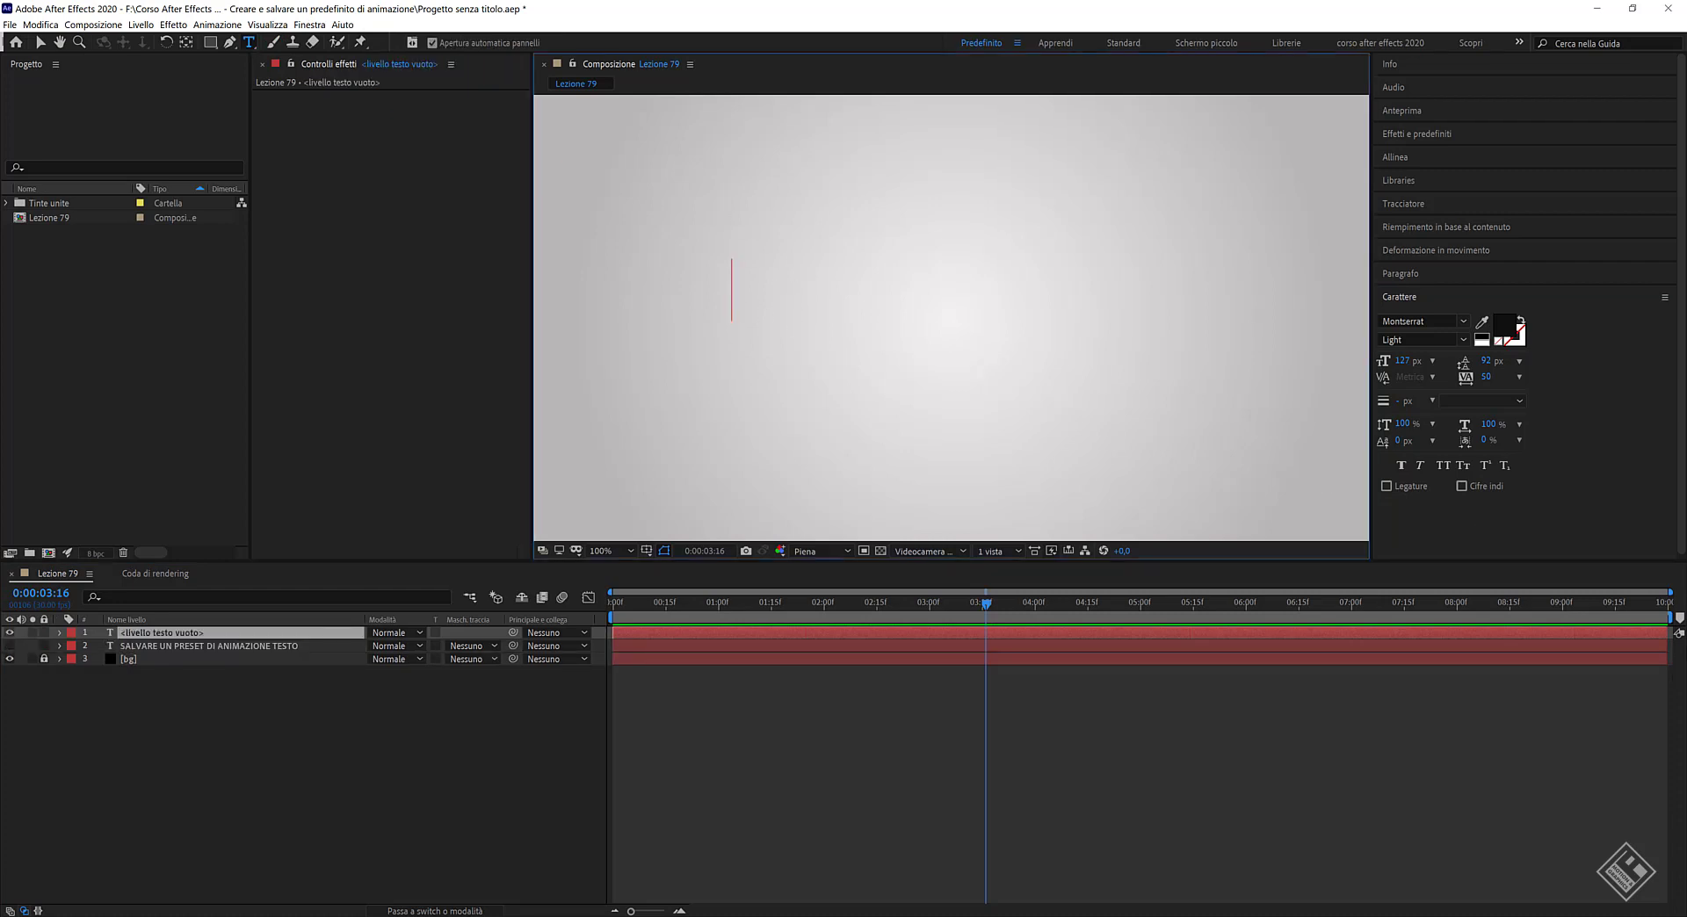
type("PRE")
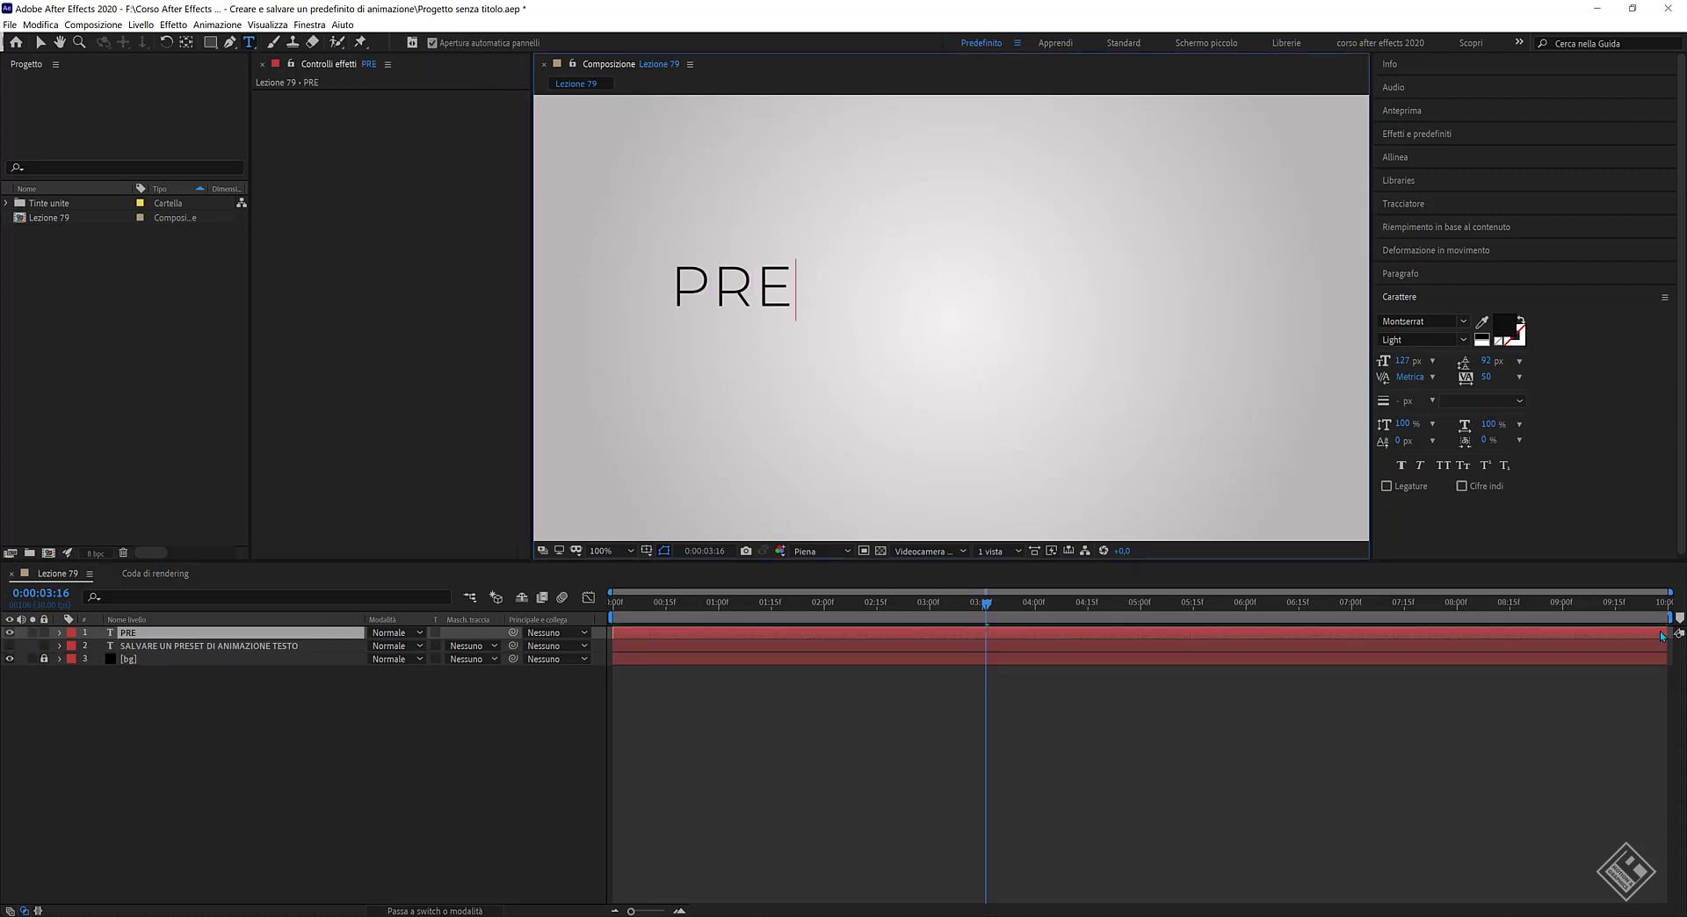
type("DEFINITI P")
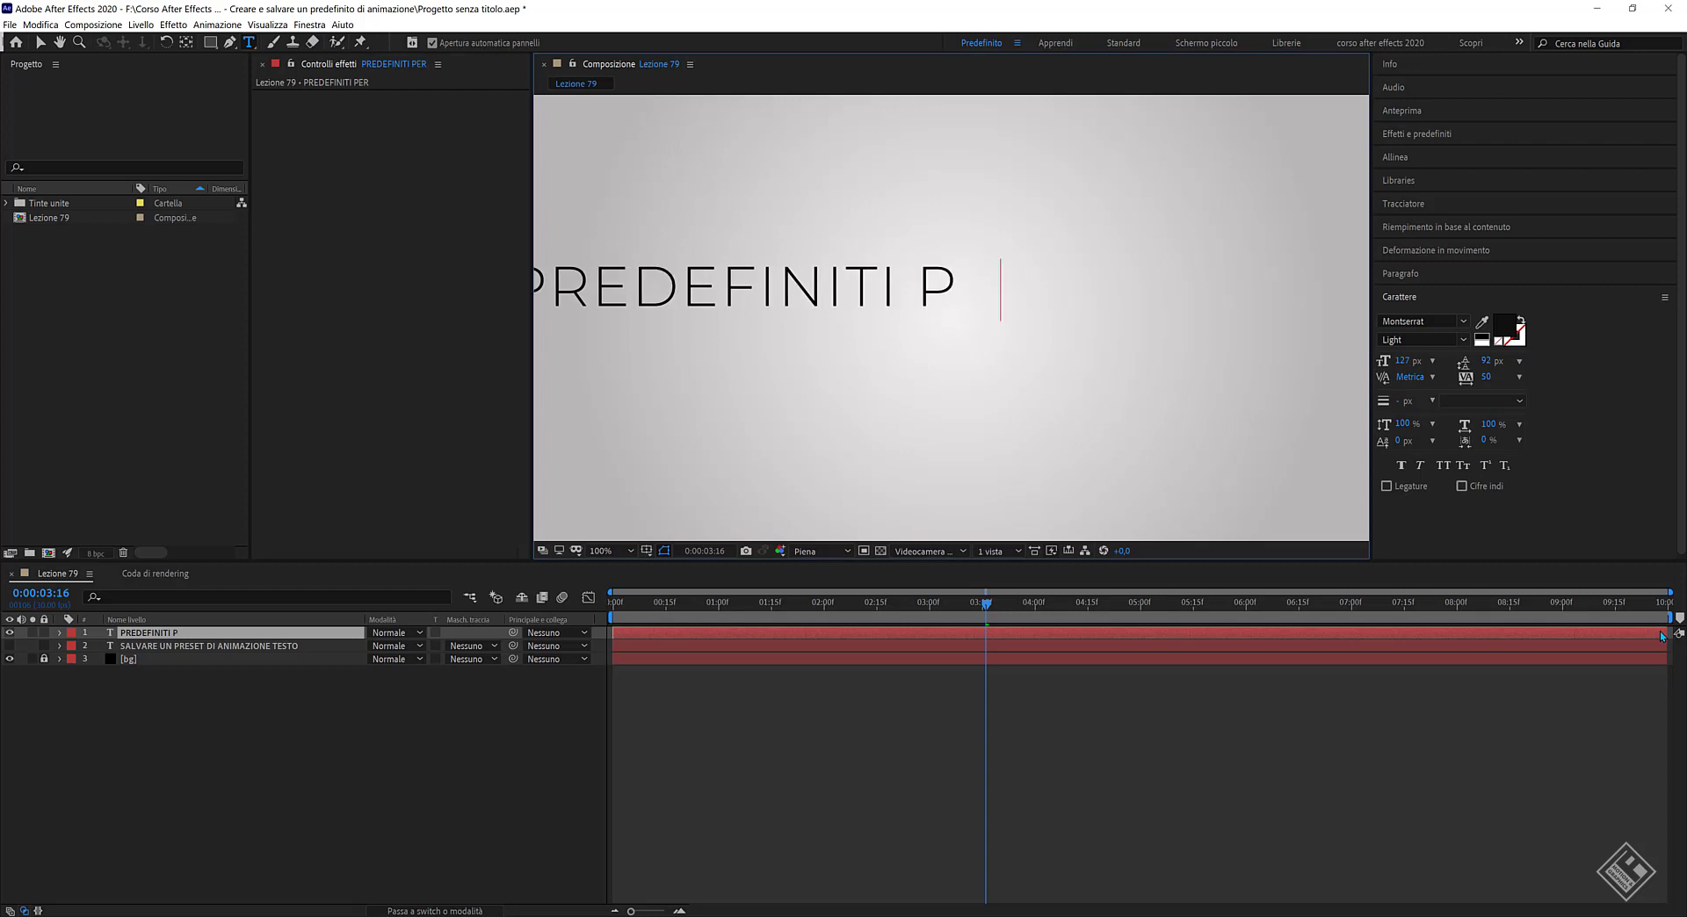
type("ERSONALI")
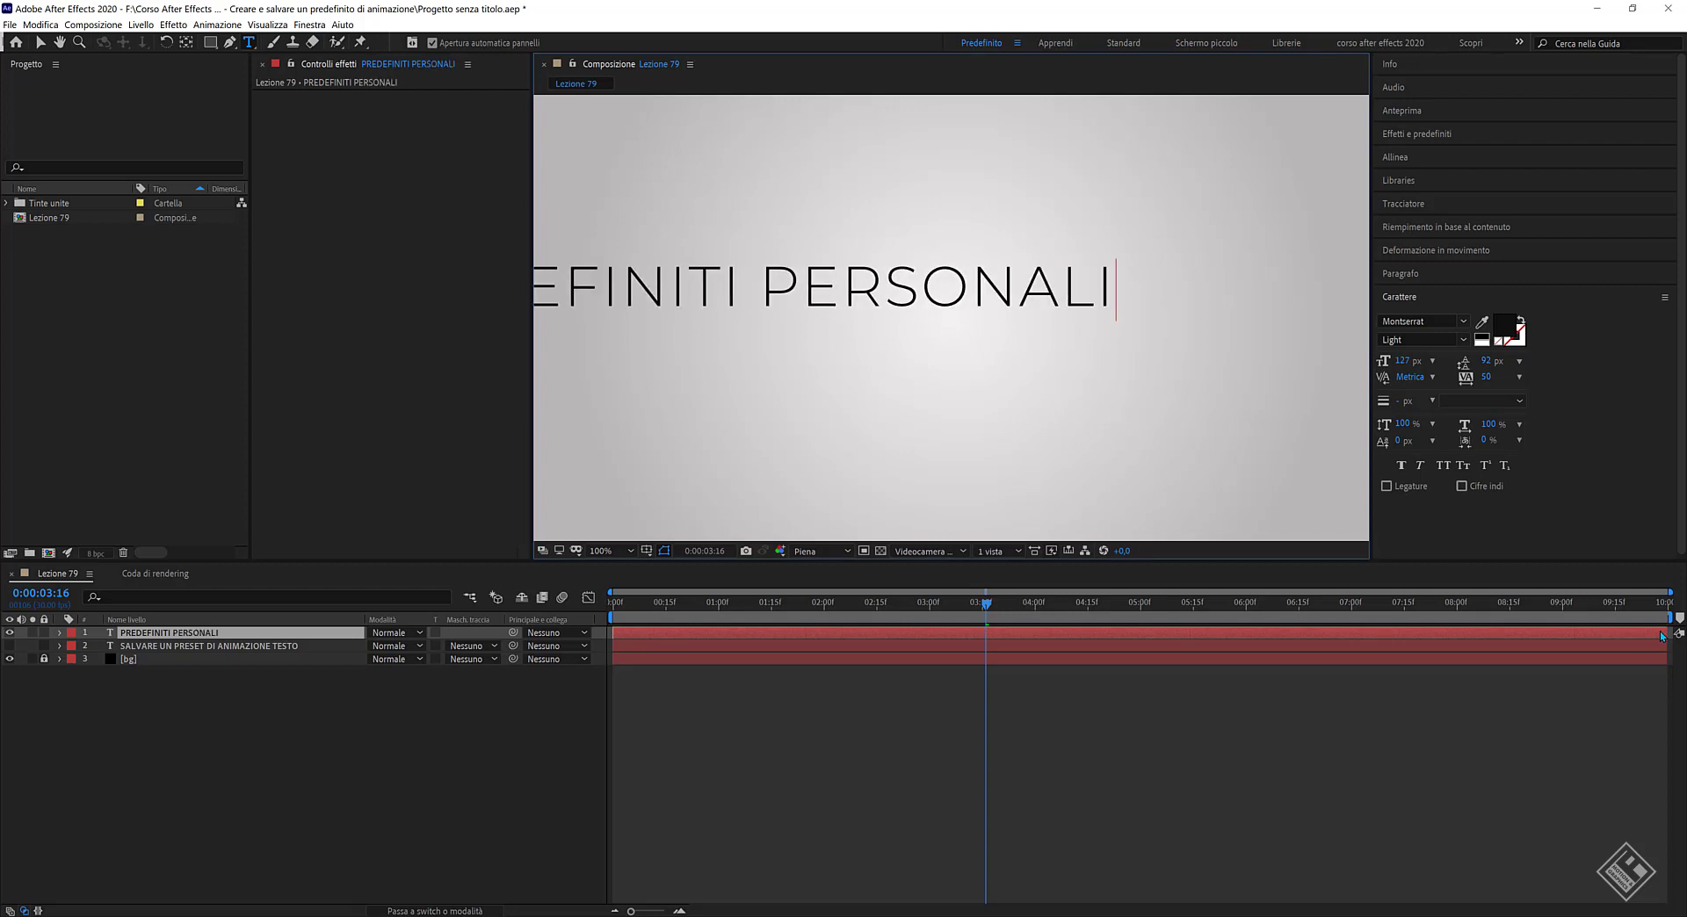
Center the new text layer horizontally and vertically in the composition and set its Scala to 70%.
left_click(1395, 157)
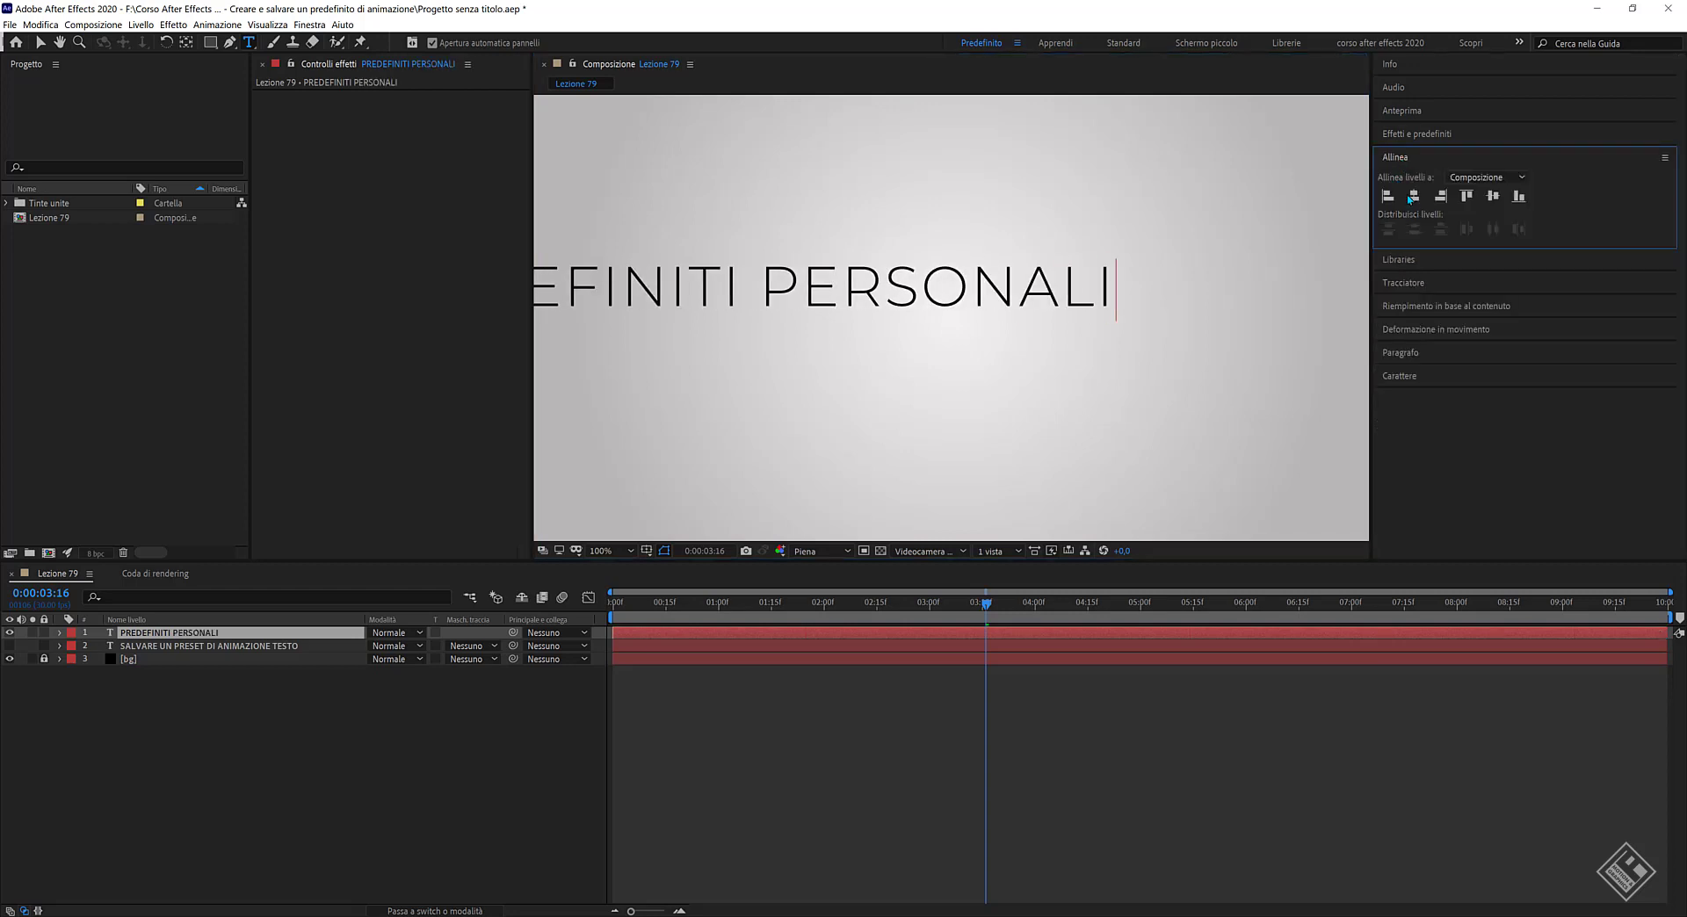
left_click(1414, 195)
left_click(1493, 197)
key("Caps_Lock")
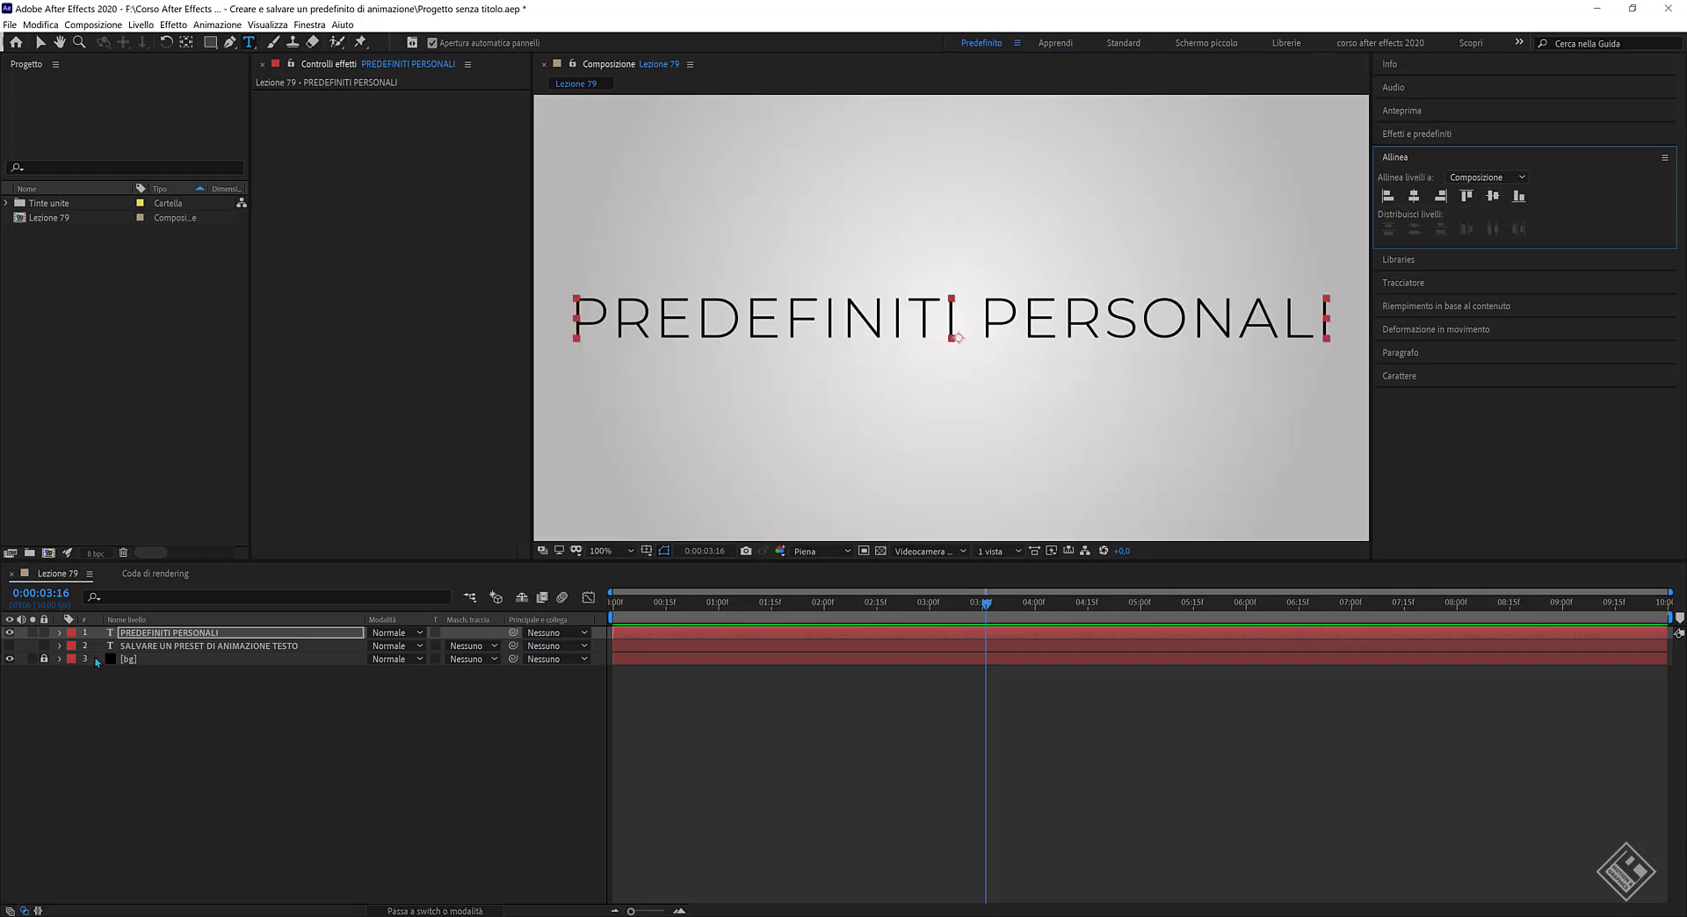
key("s")
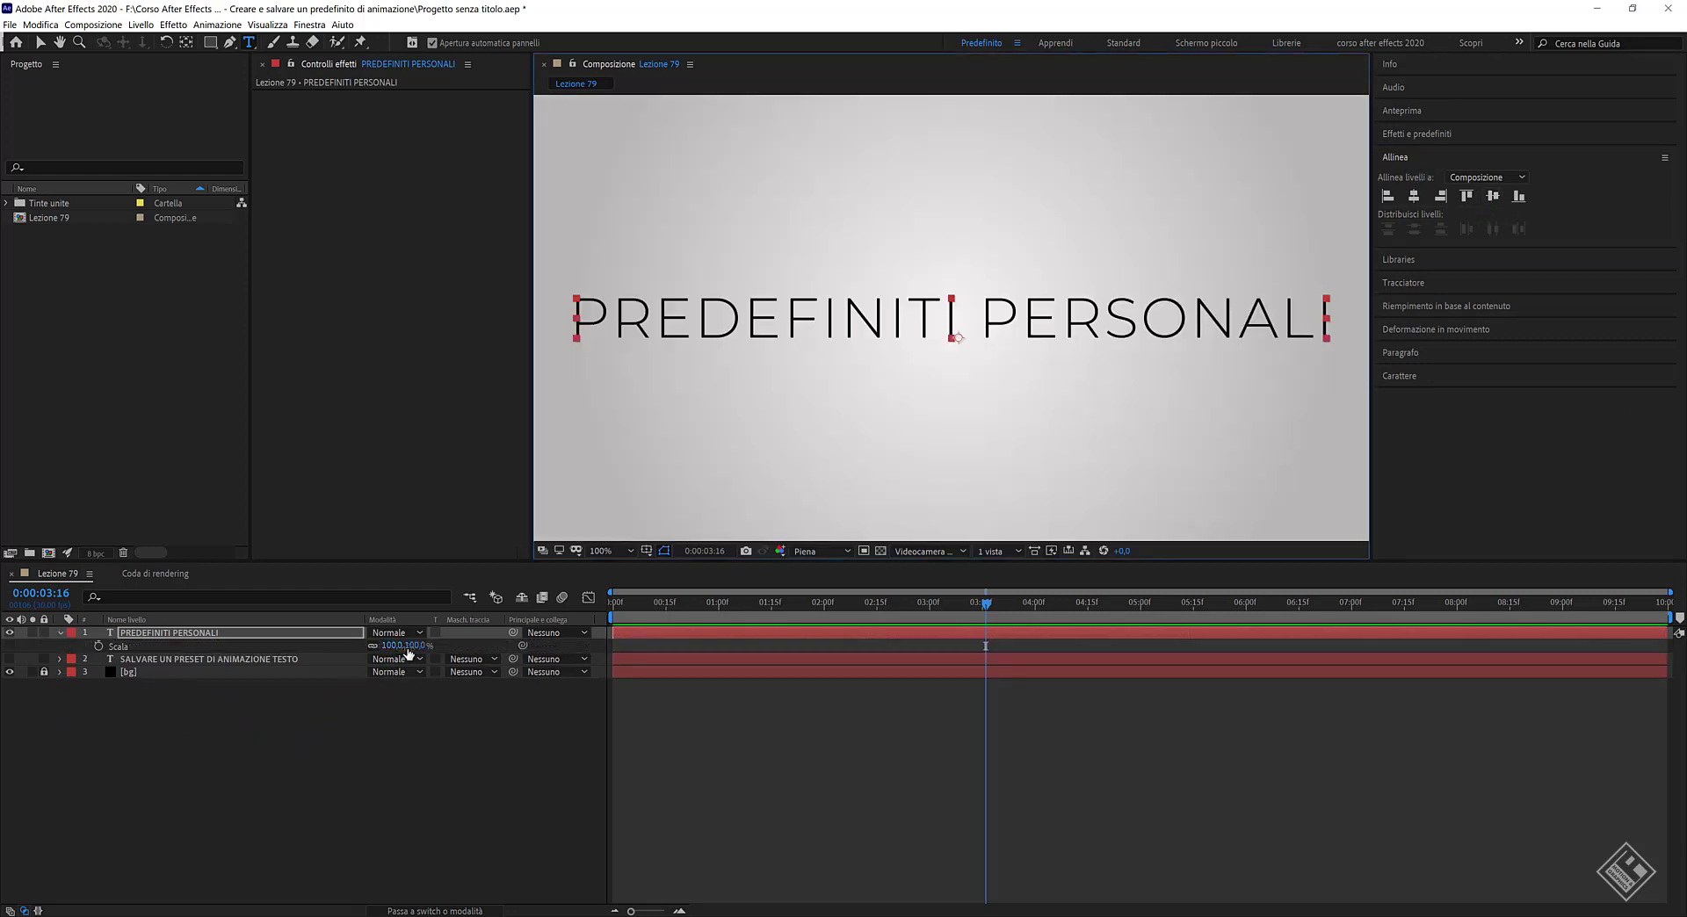
left_click_drag(406, 645, 379, 645)
Change the font of the whole "PREDEFINITI PERSONALI" text to Mustardo Regular.
double_click(242, 633)
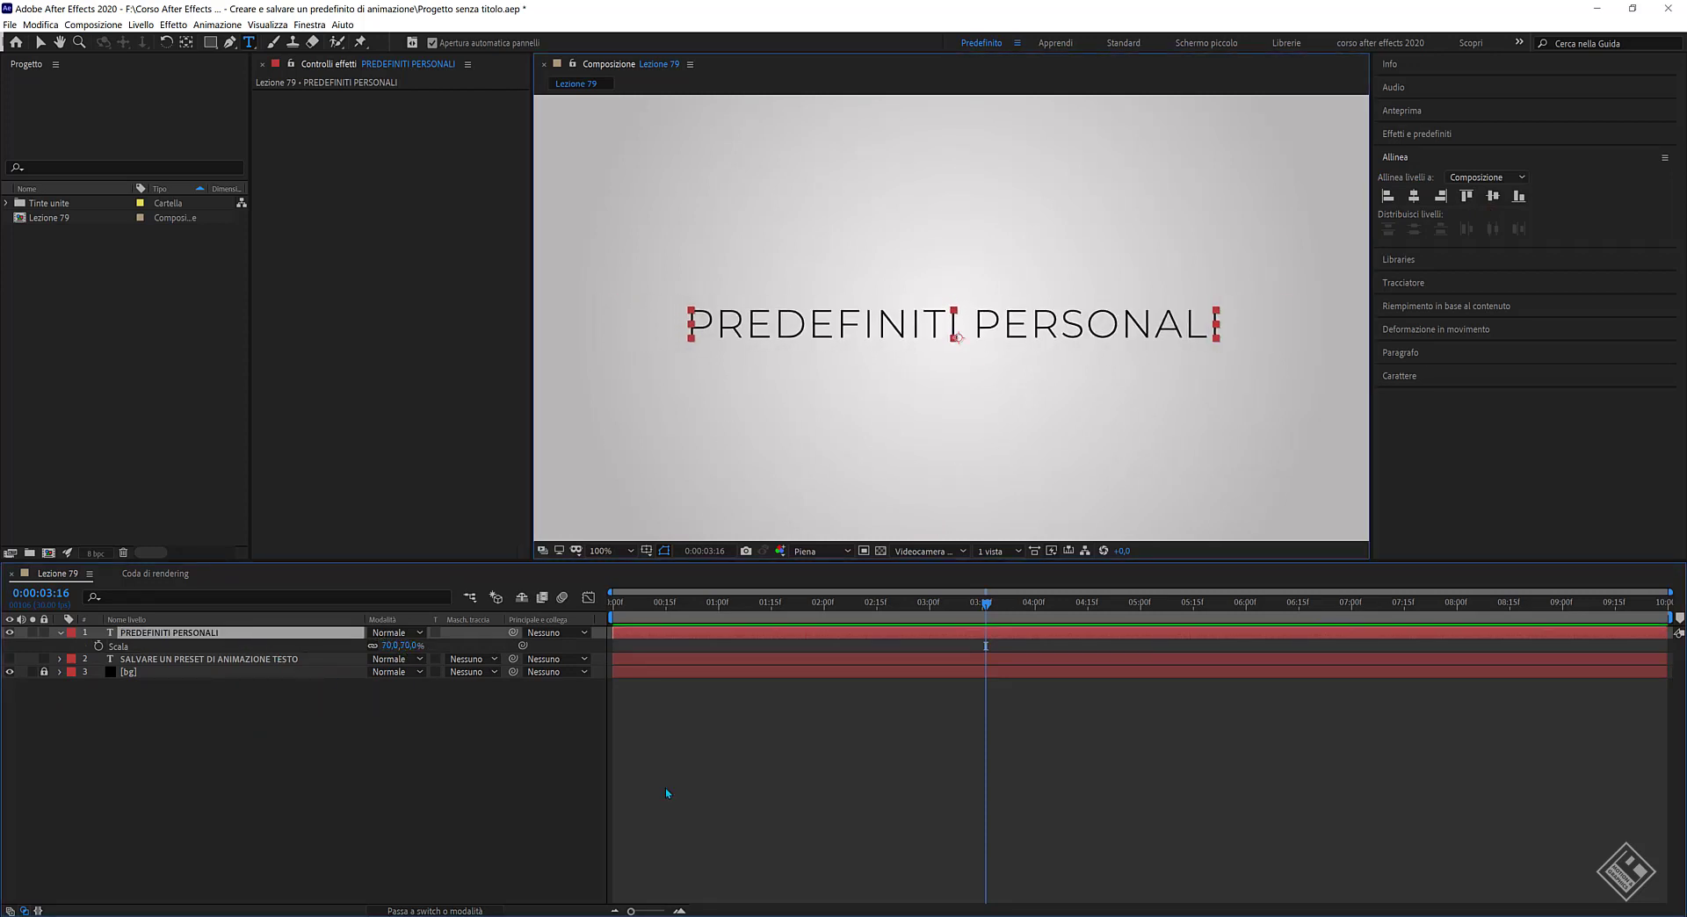
left_click(1408, 376)
left_click(1436, 320)
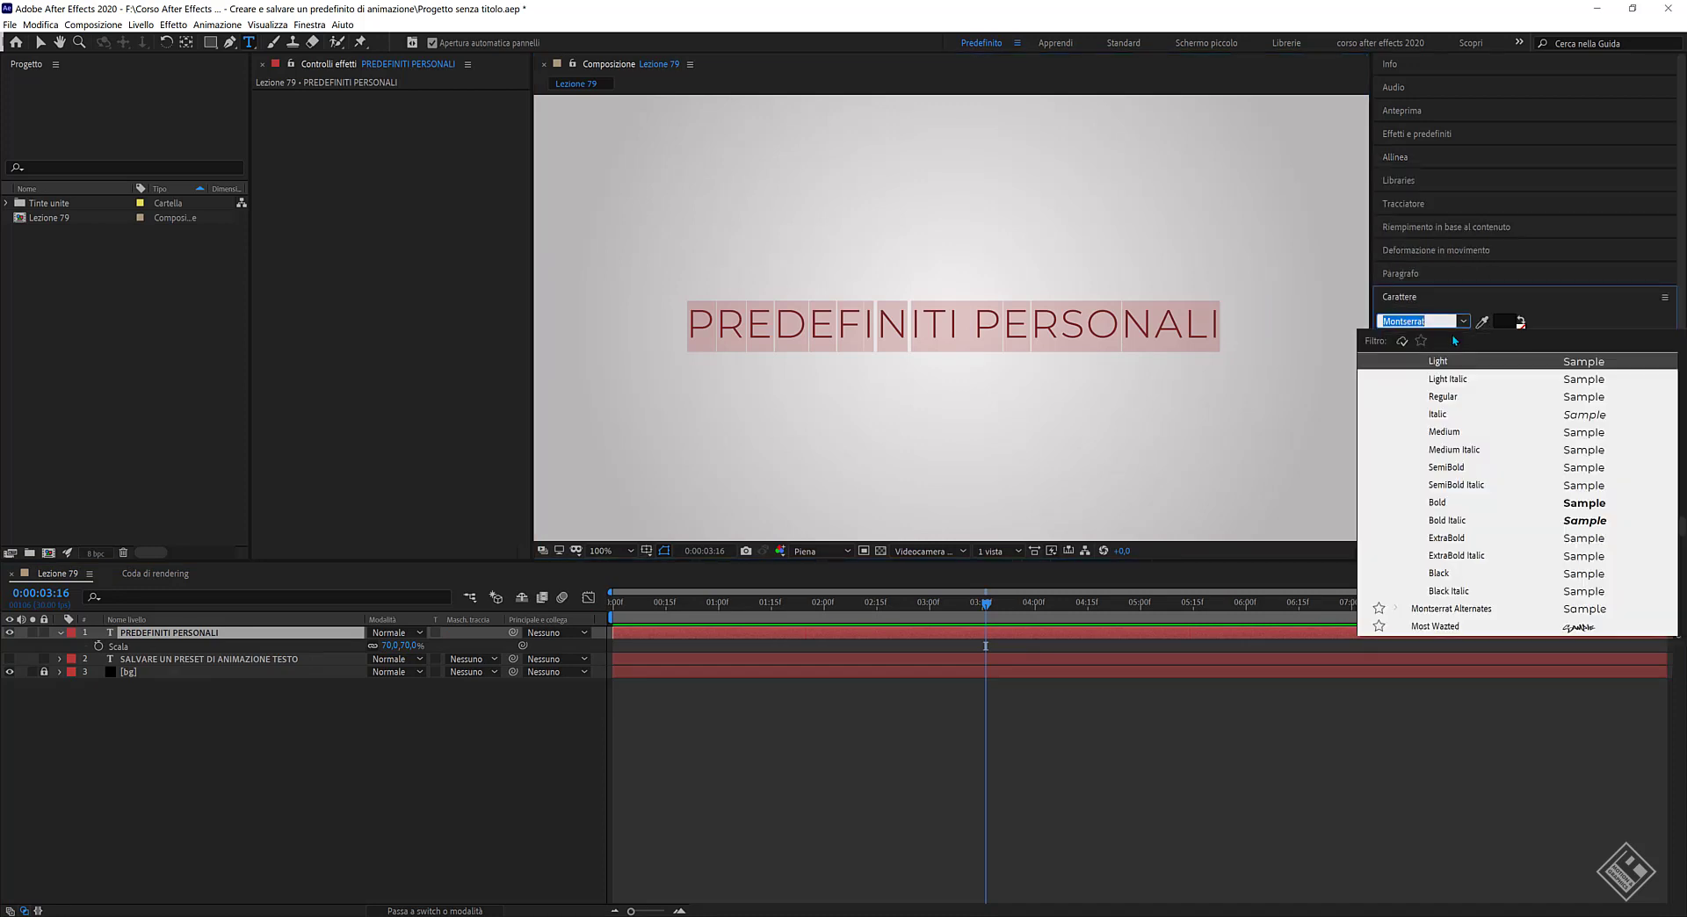
scroll(1460, 386, "down", 3)
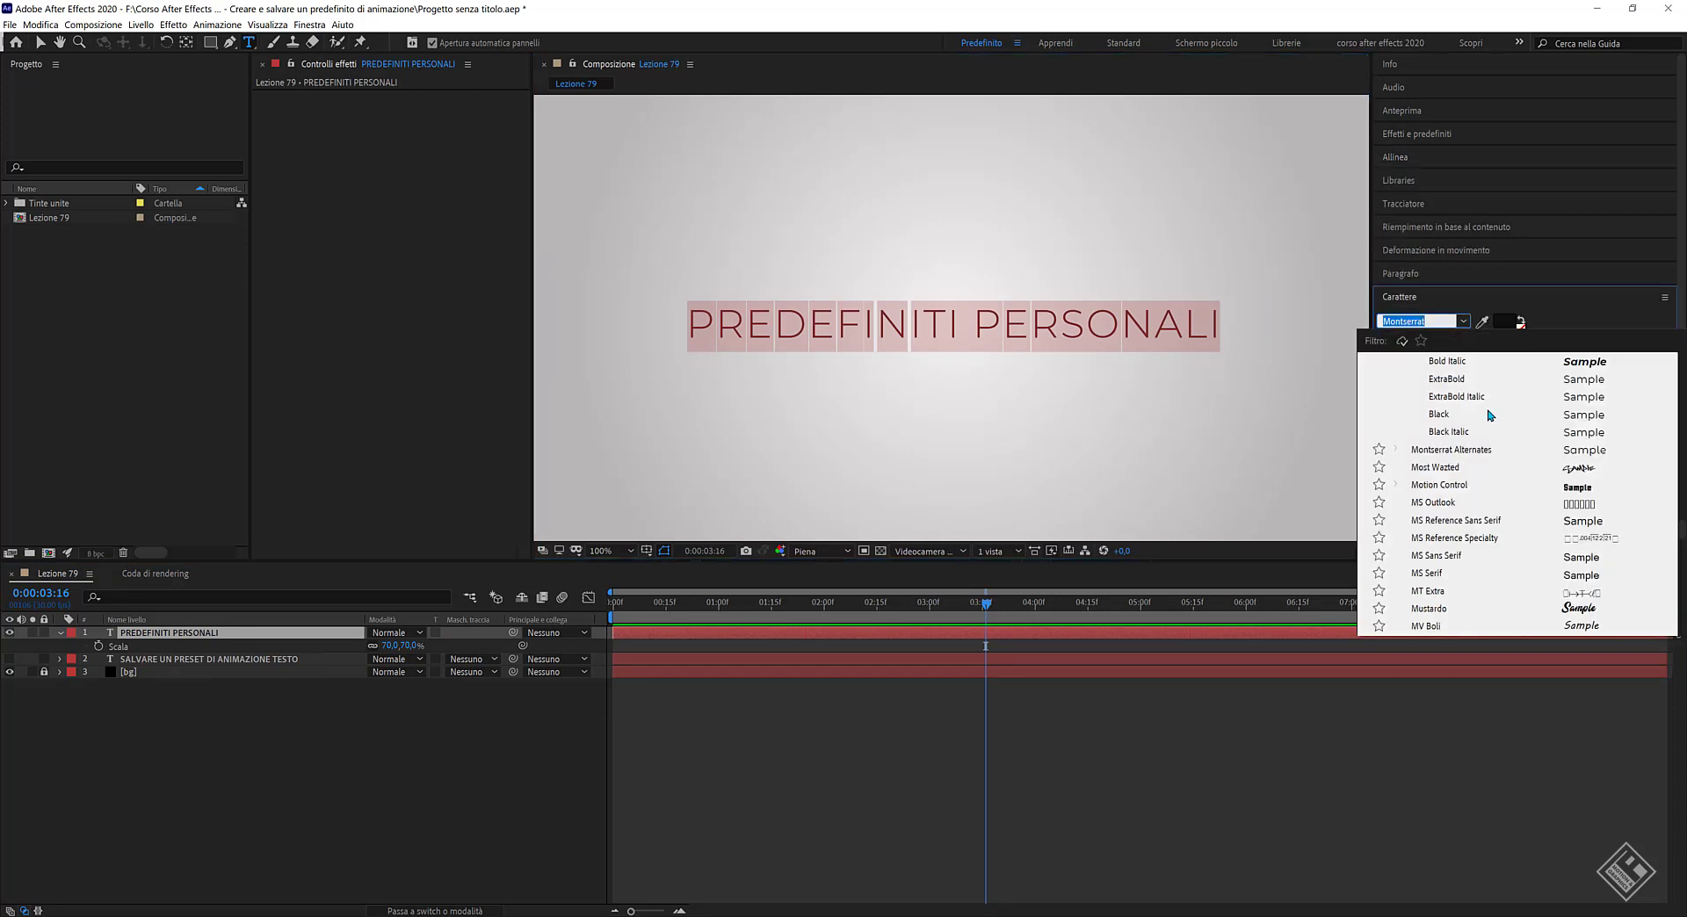
key("Escape")
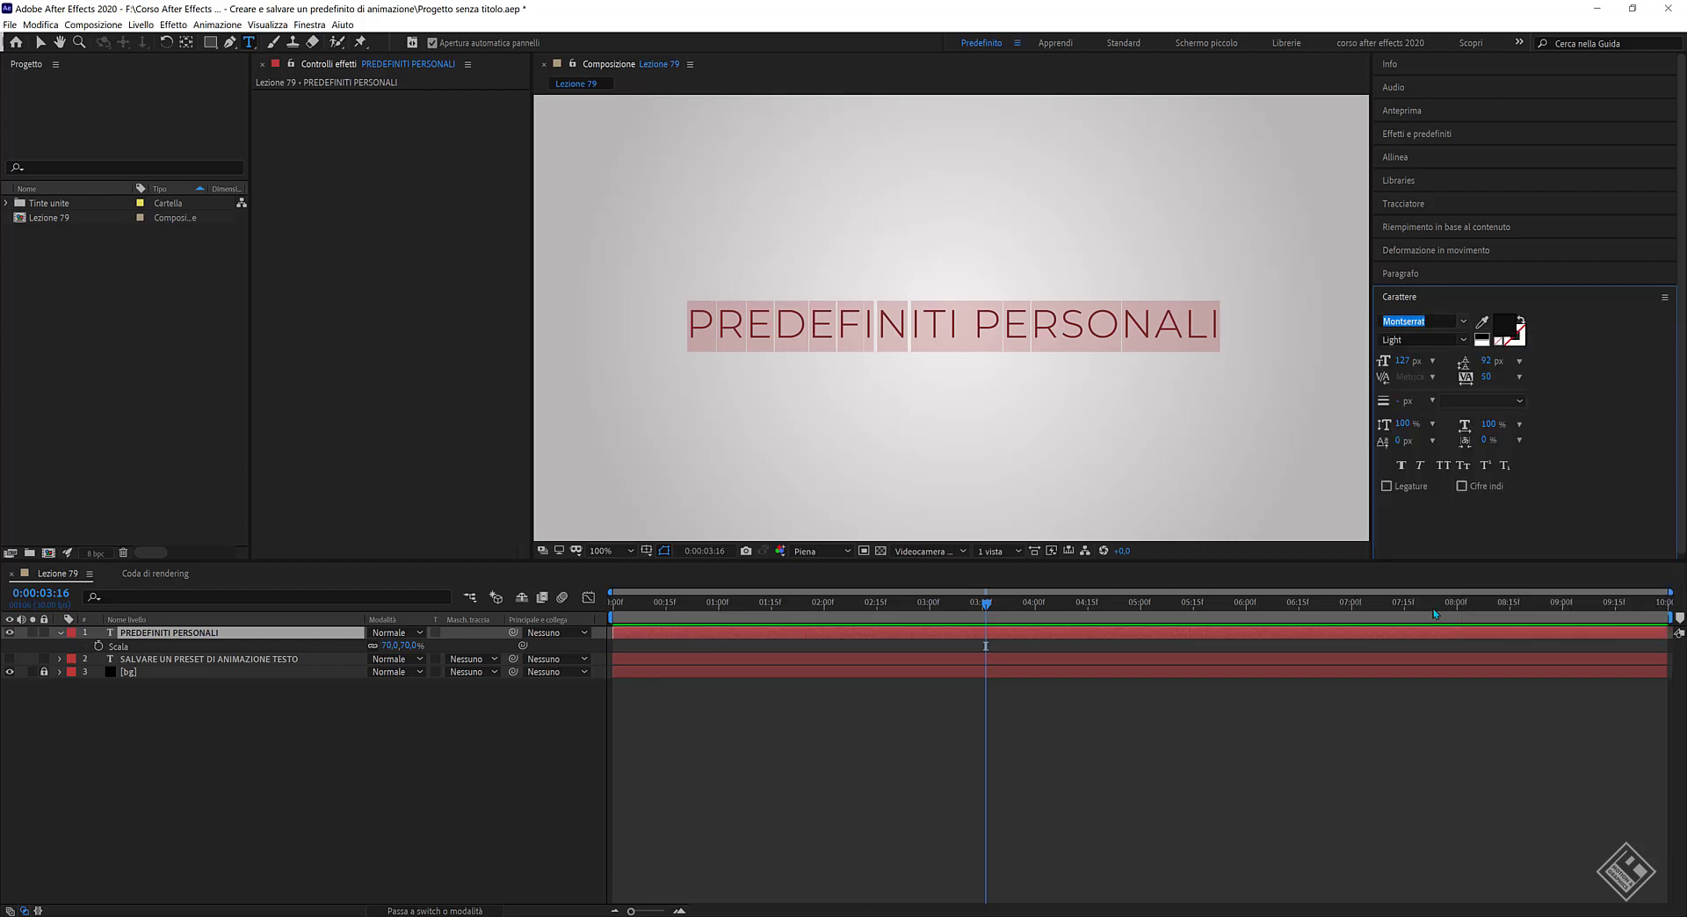
type("Mustardo")
key("Return")
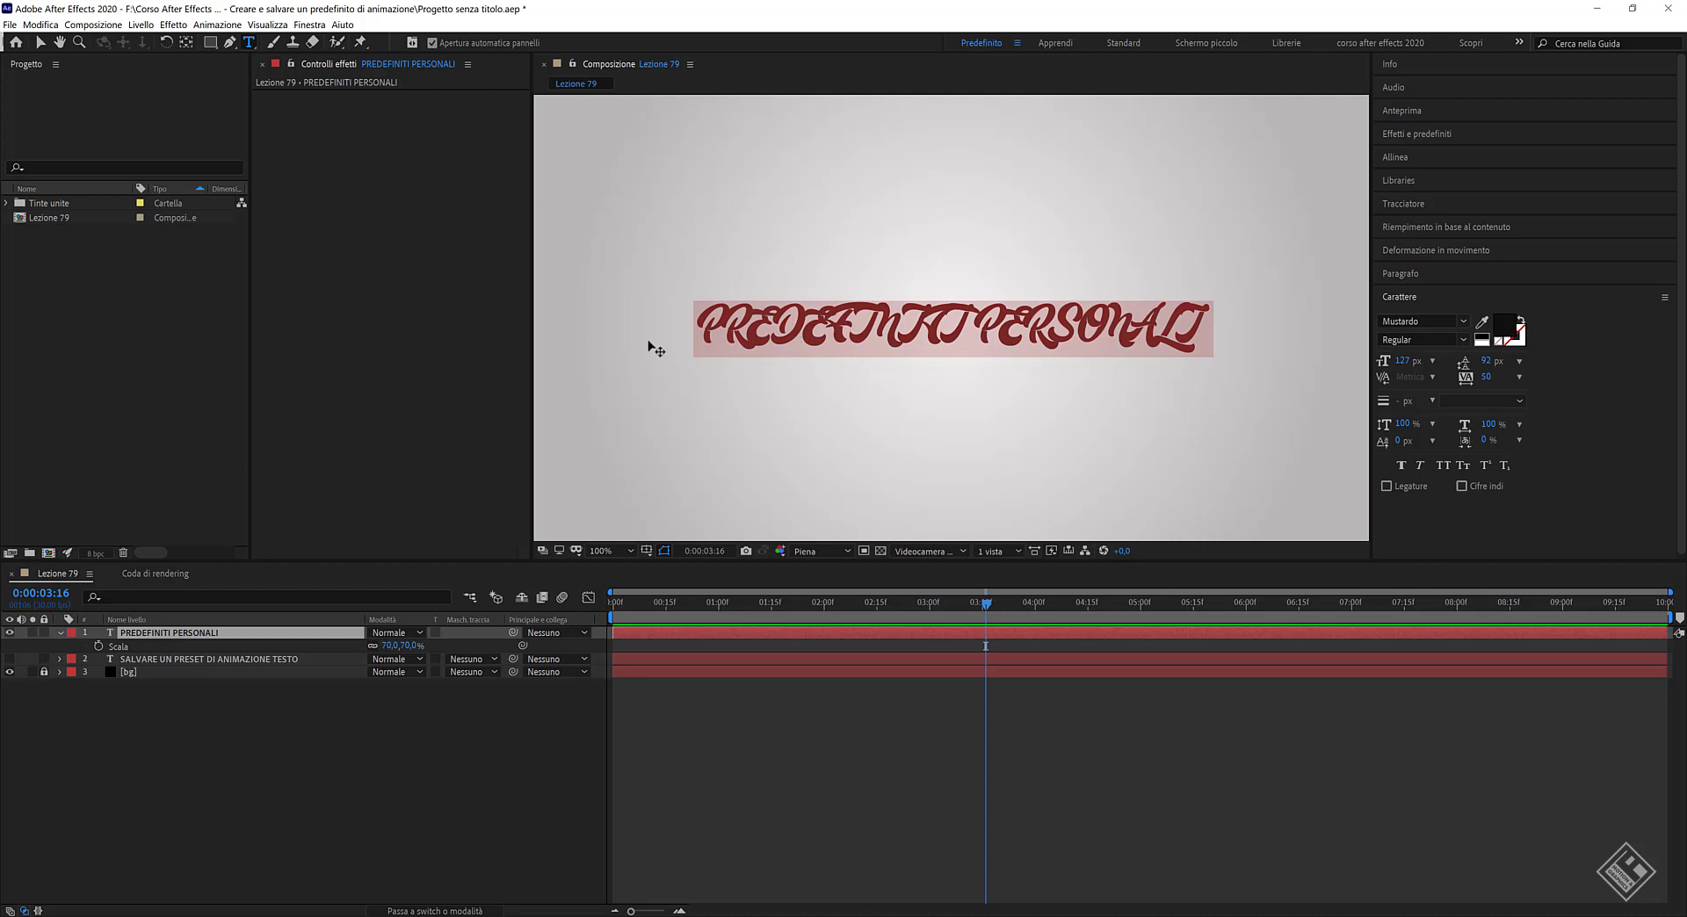
Replace the layer's text with "Predefiniti personali" in mixed case and switch back to the Selection tool.
type("Pre")
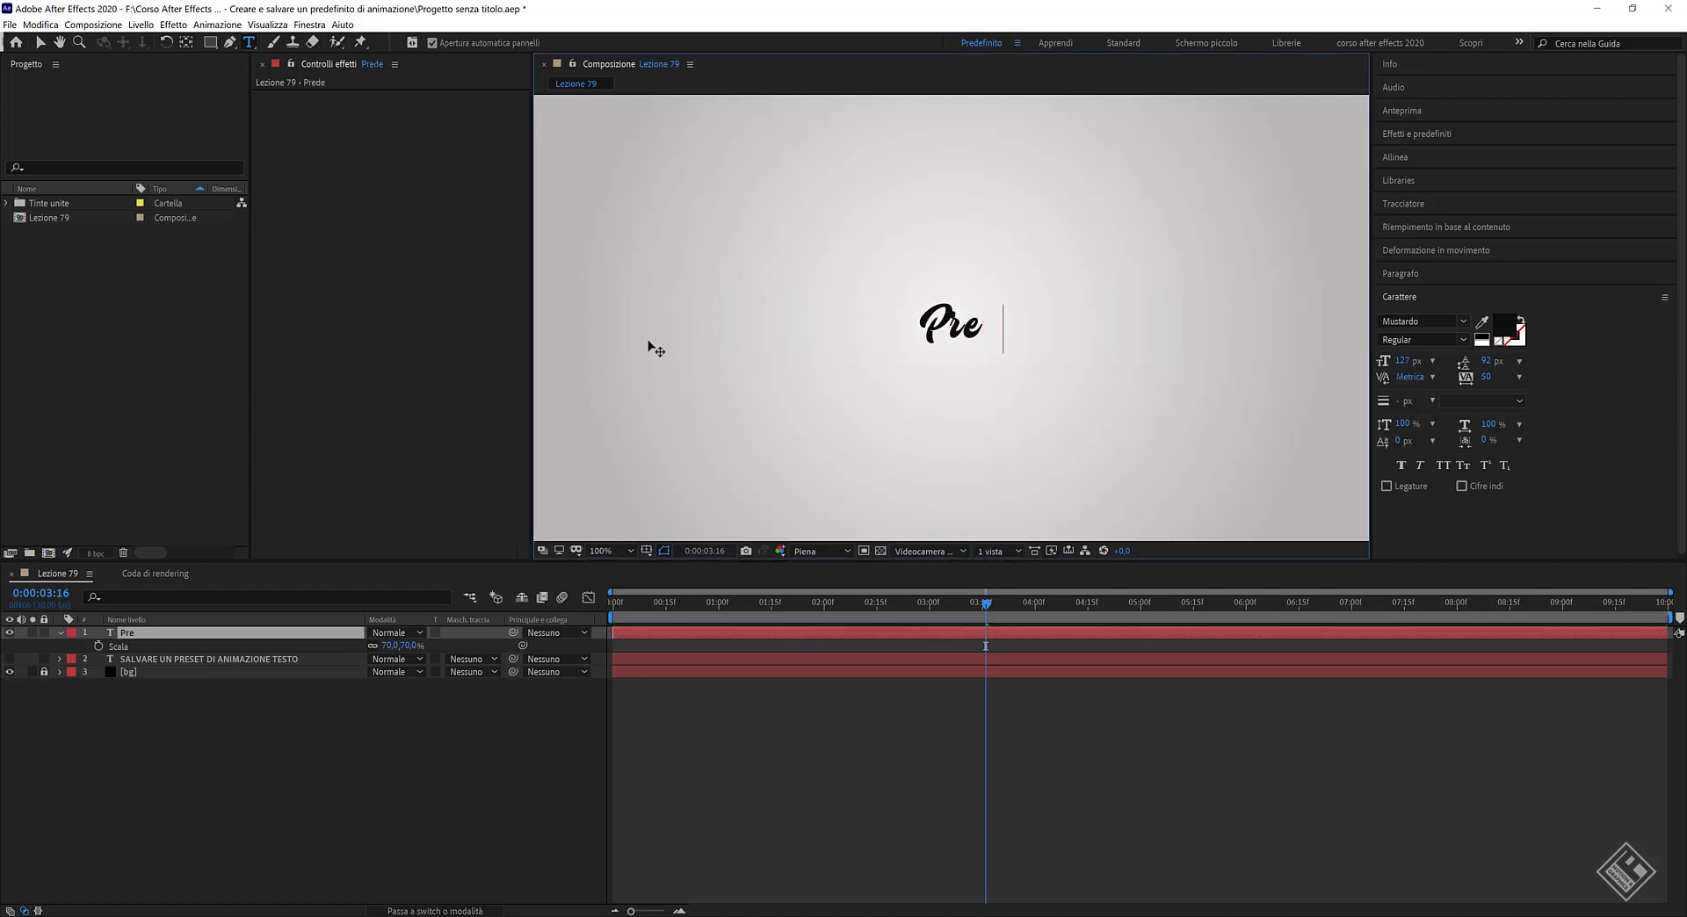
type("definiti")
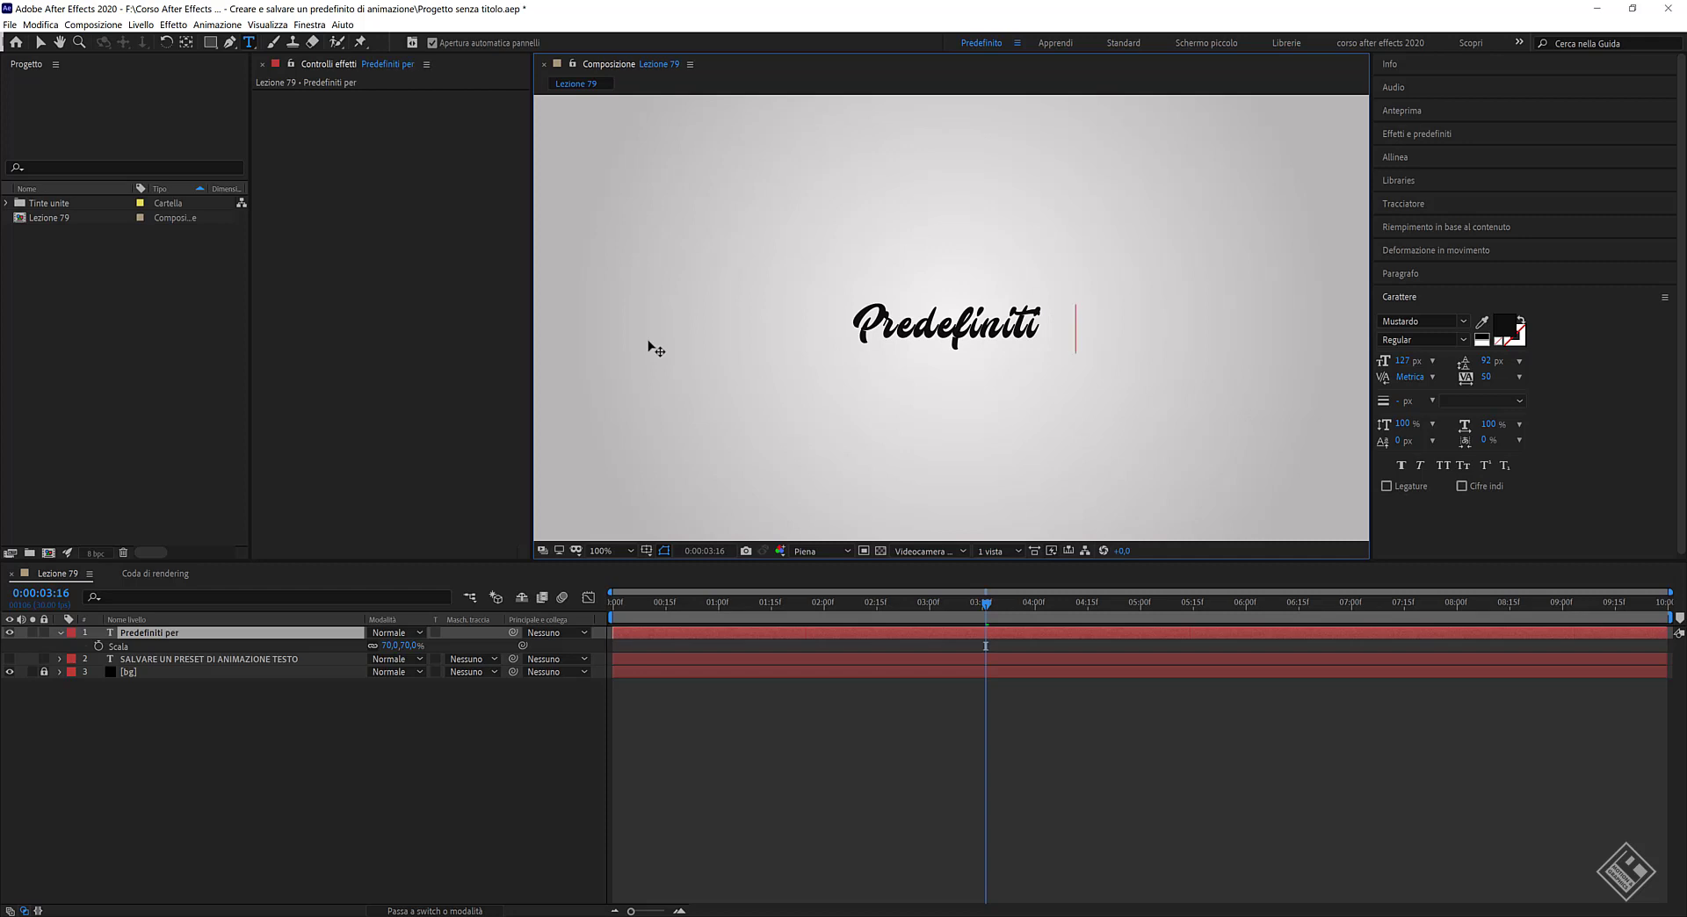
type("personali")
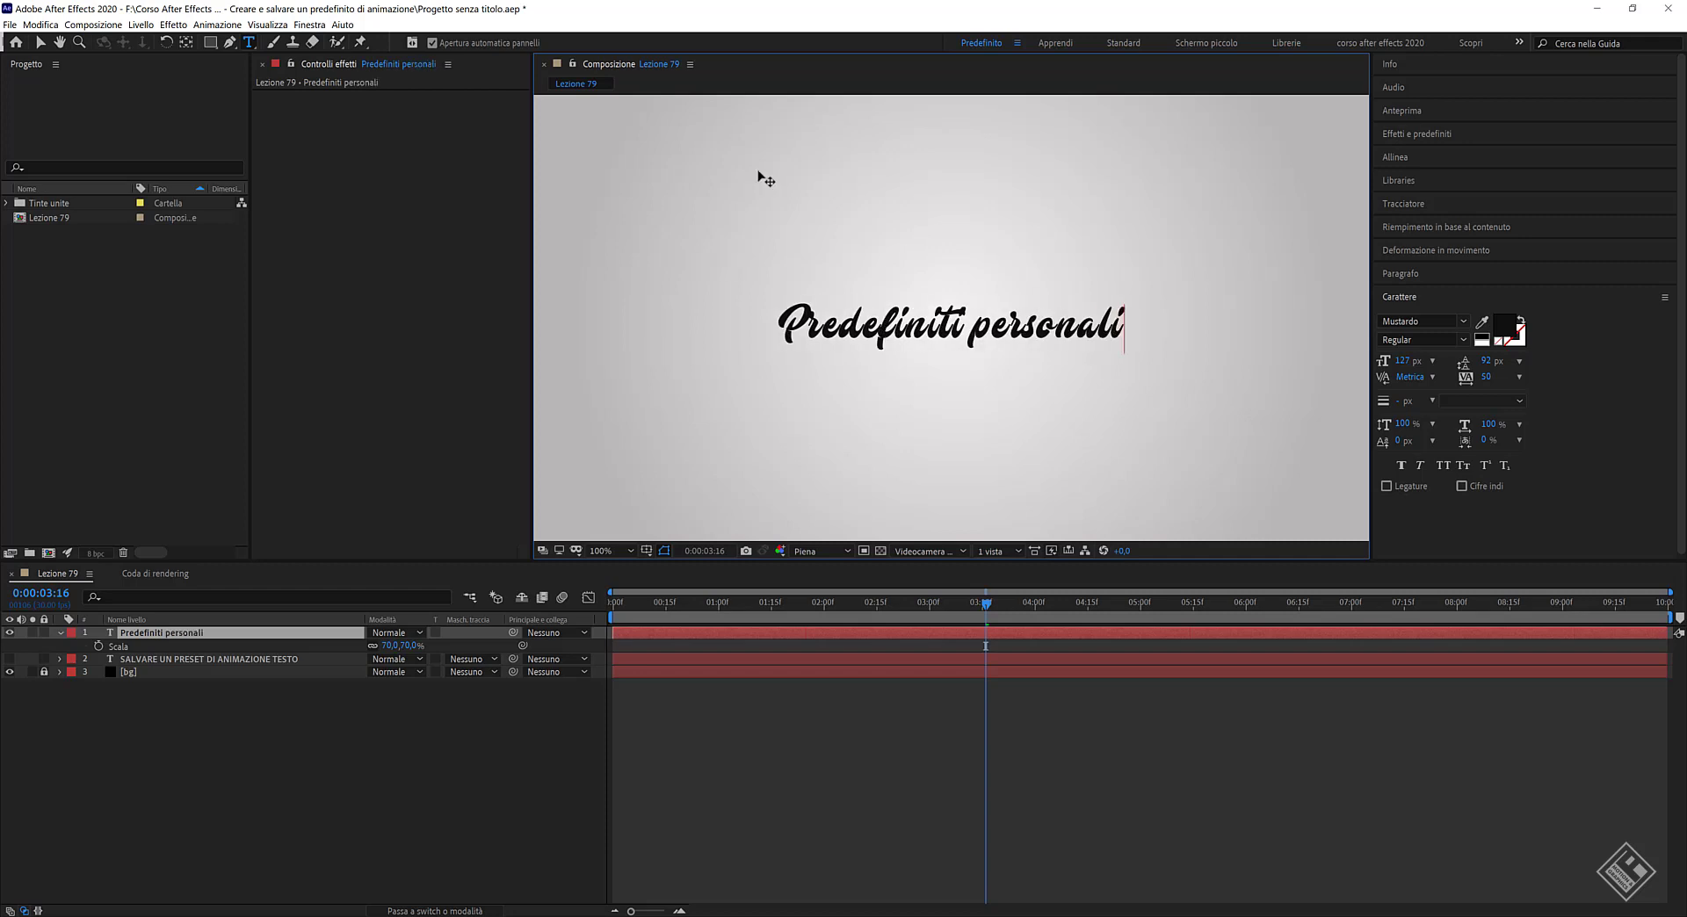
left_click(39, 42)
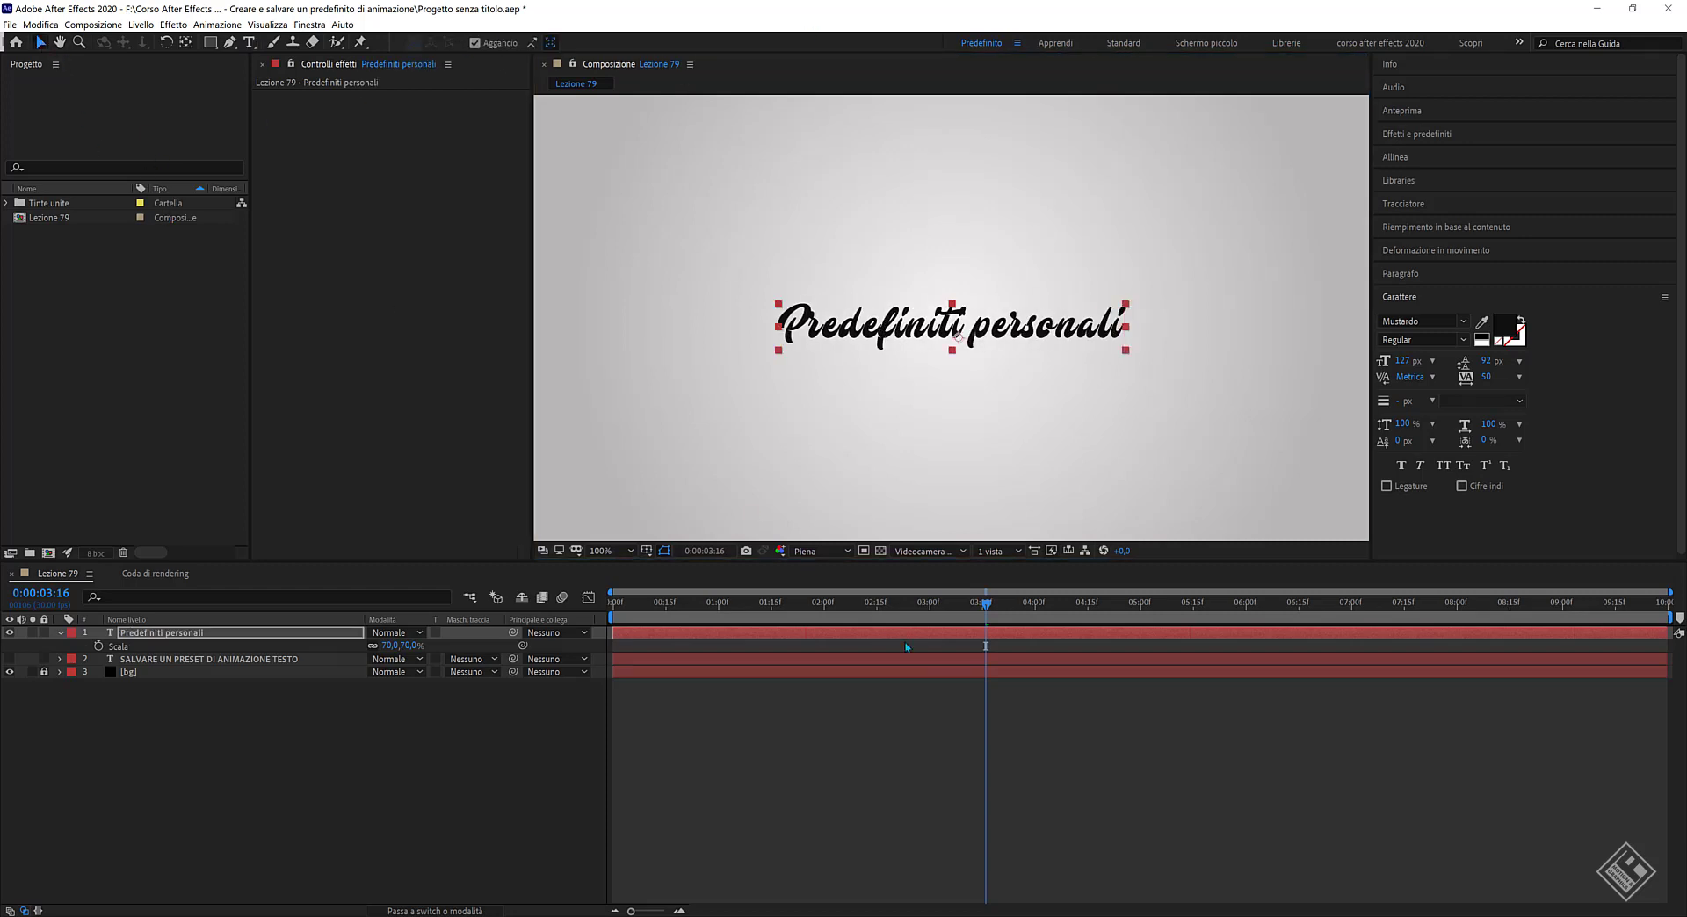
Move the playhead to 0:00:00:00, center the anchor point of the Predefiniti personali layer and deselect it.
left_click_drag(984, 605, 612, 605)
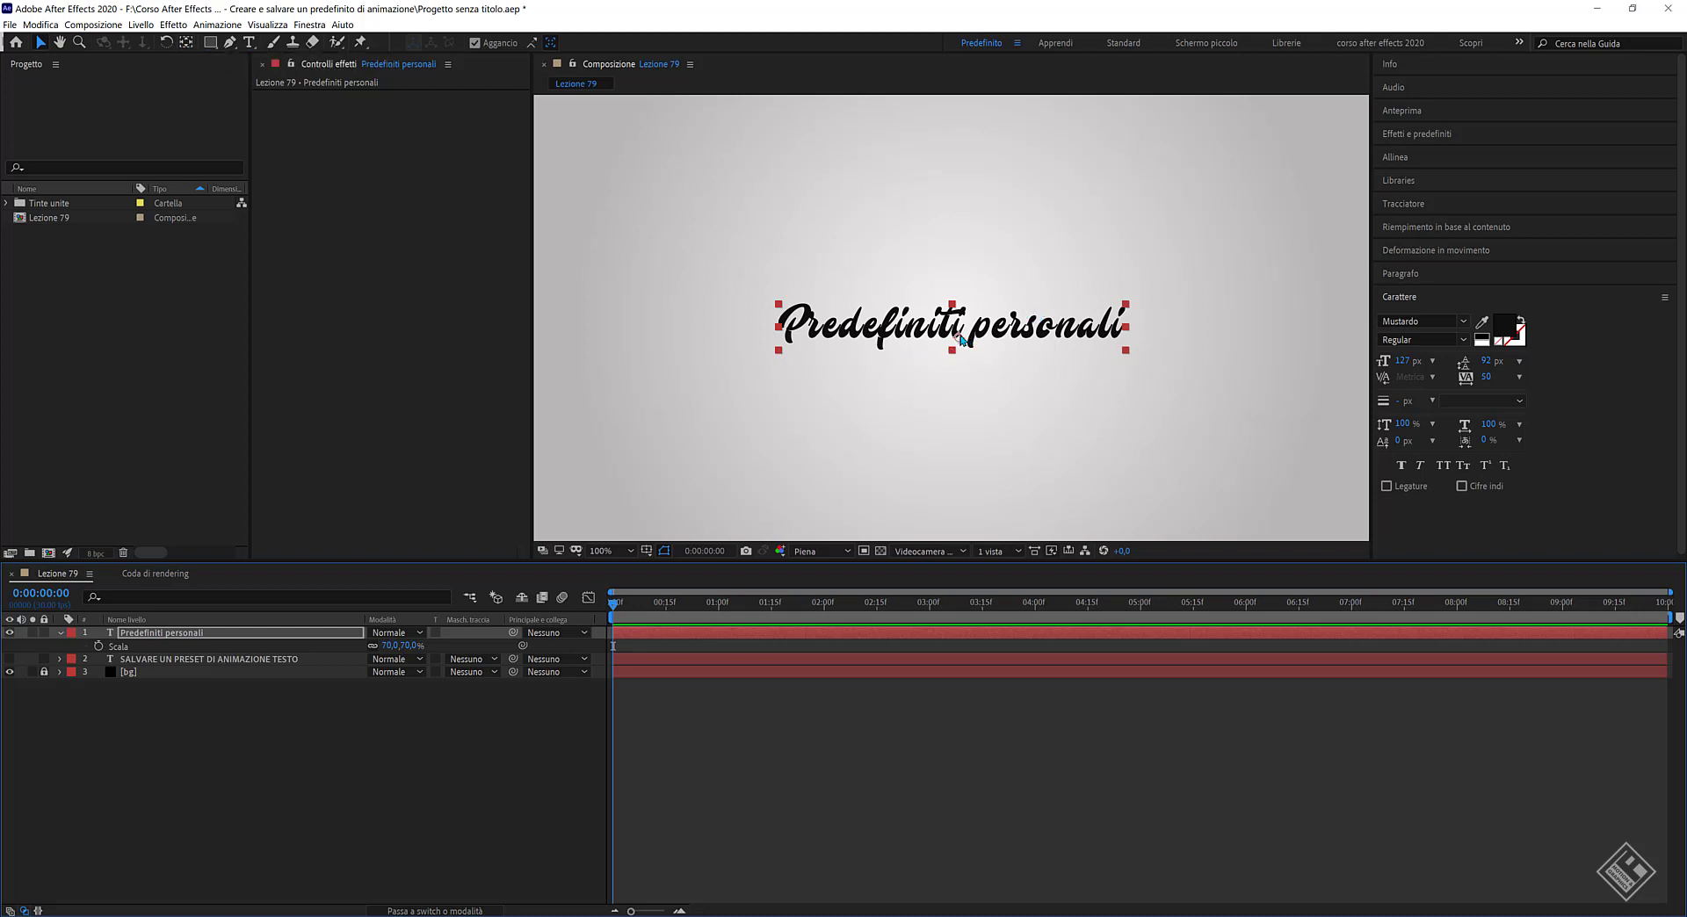
key("ctrl+alt+Home")
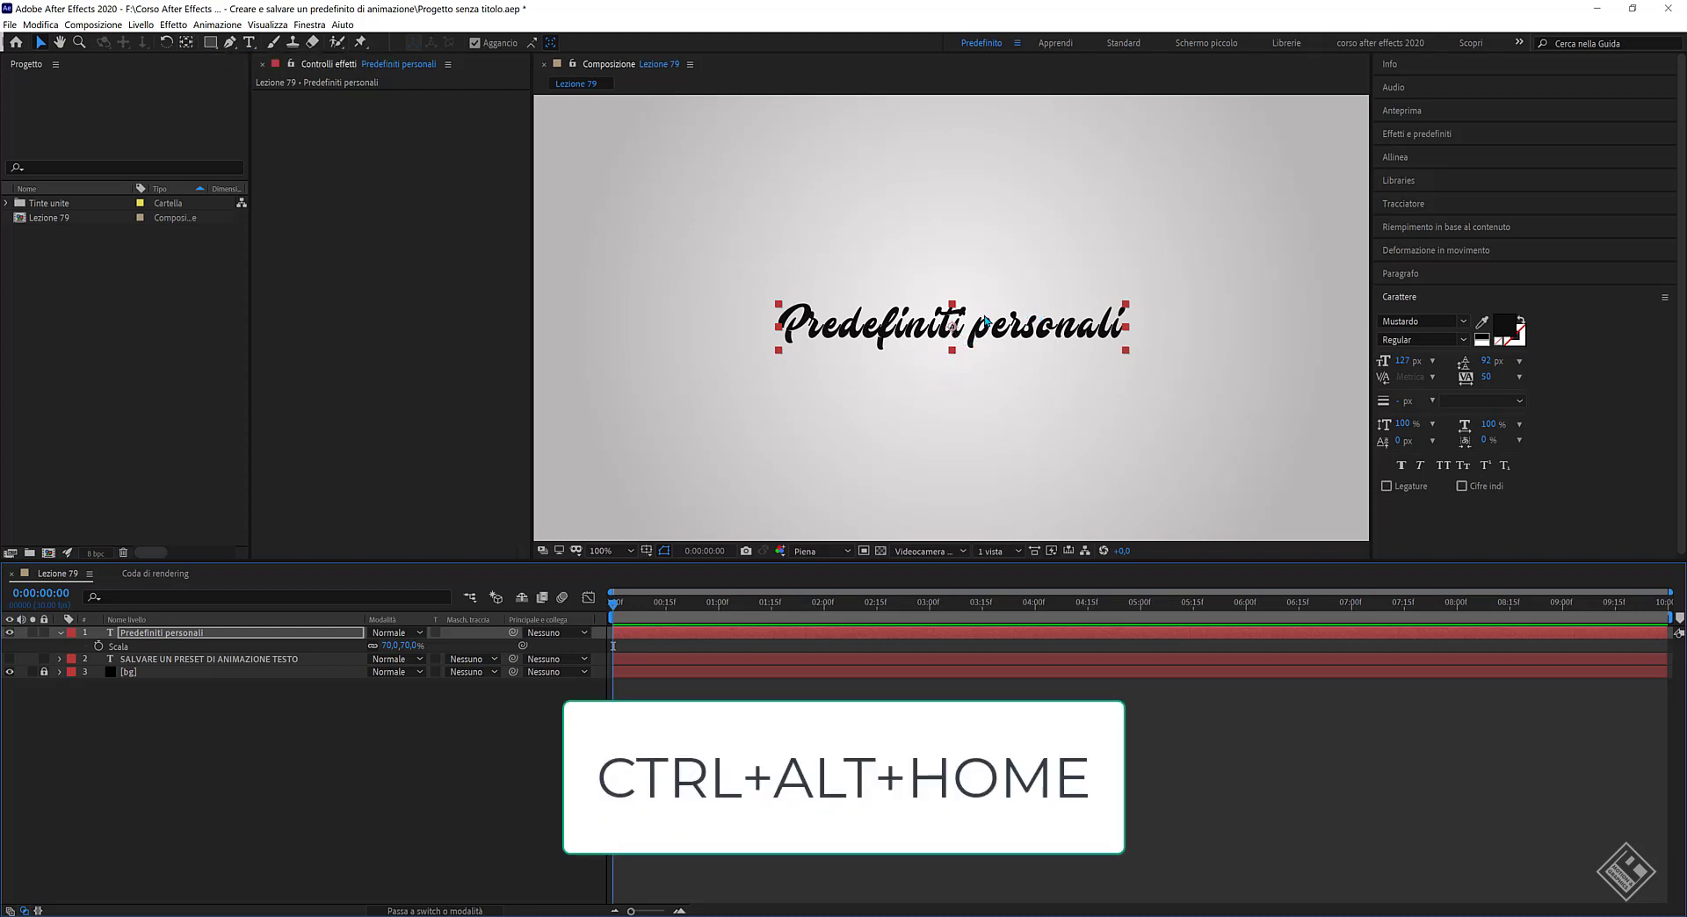
left_click(217, 743)
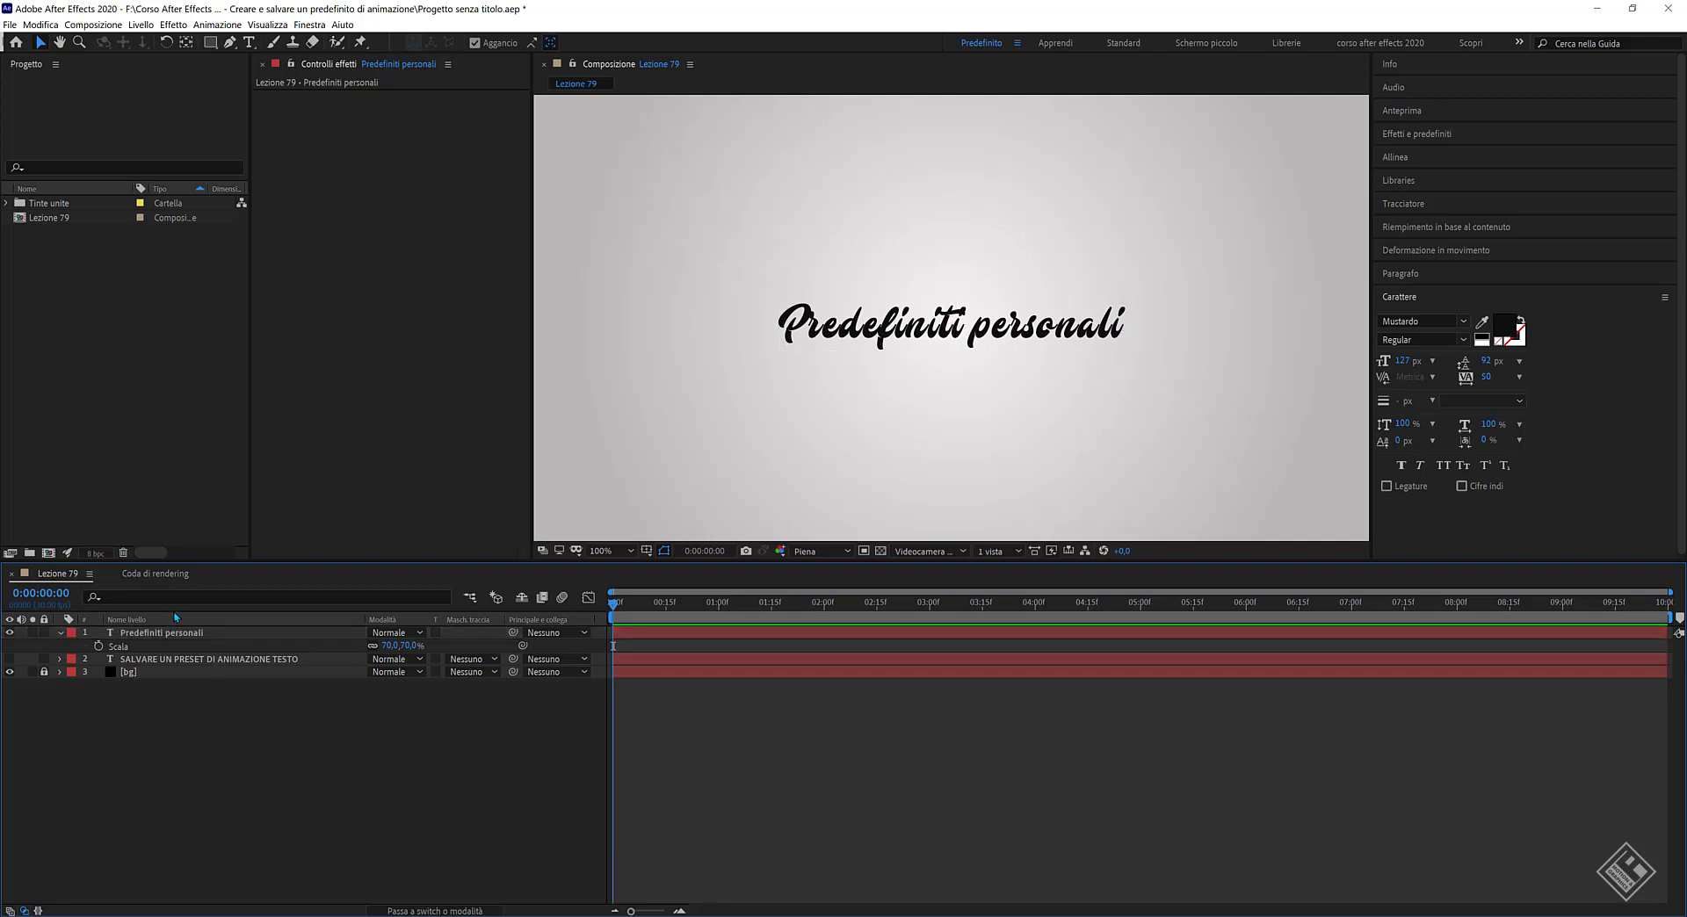
Select the Predefiniti personali layer and expand the animation presets to show the Kripton personali testo folder.
left_click(180, 634)
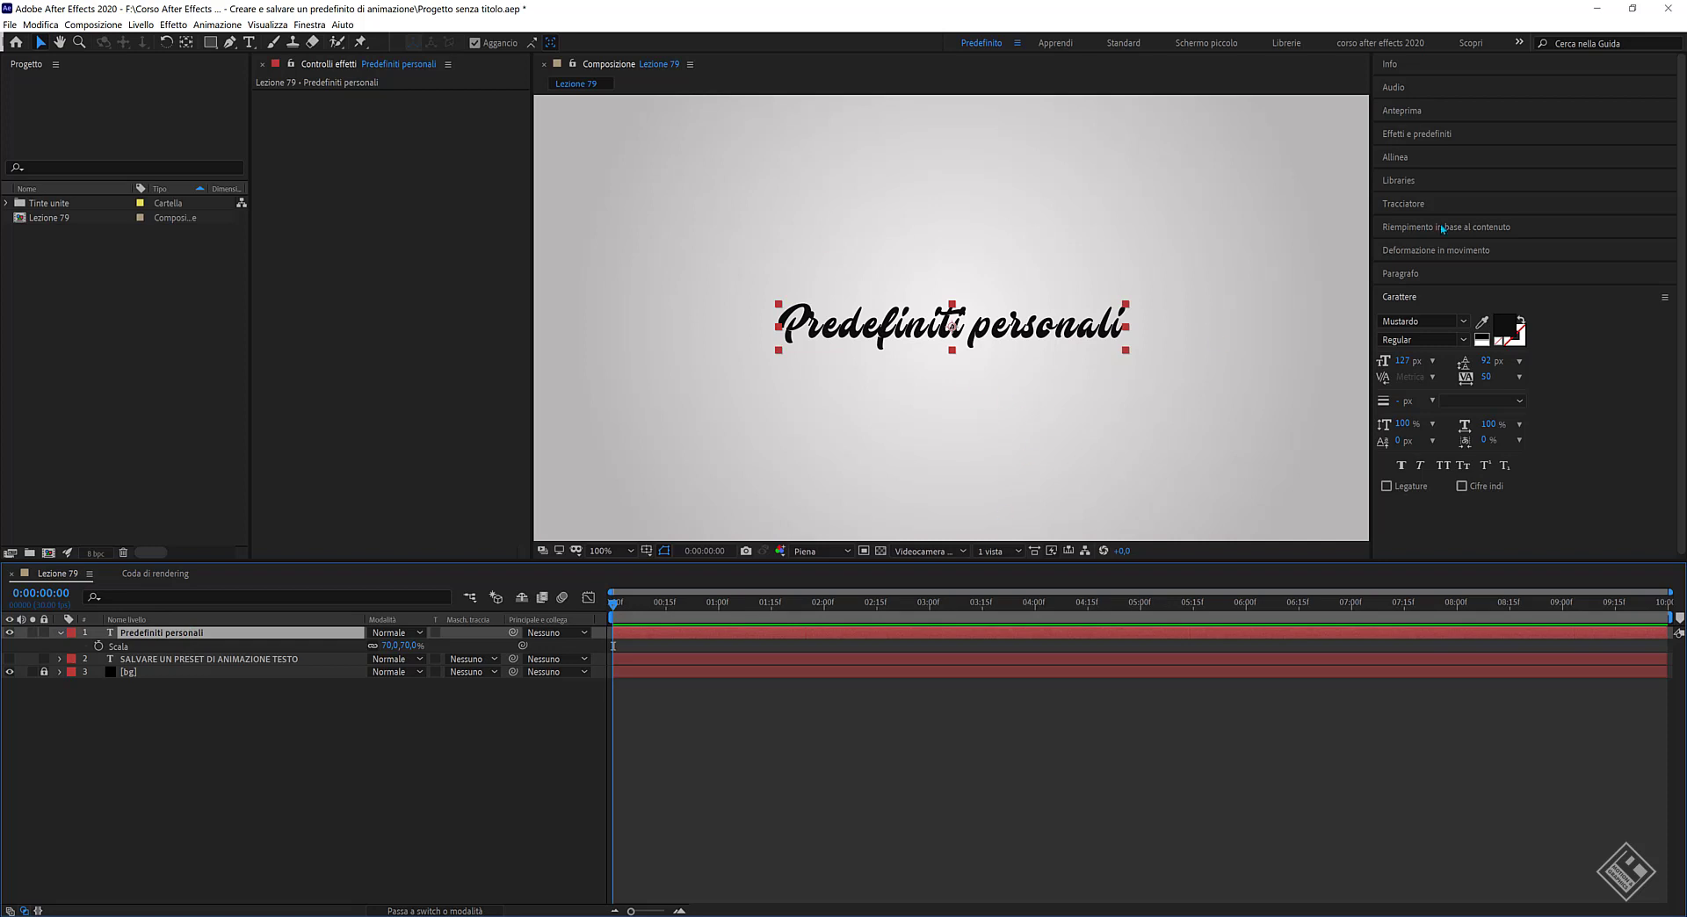
left_click(1404, 137)
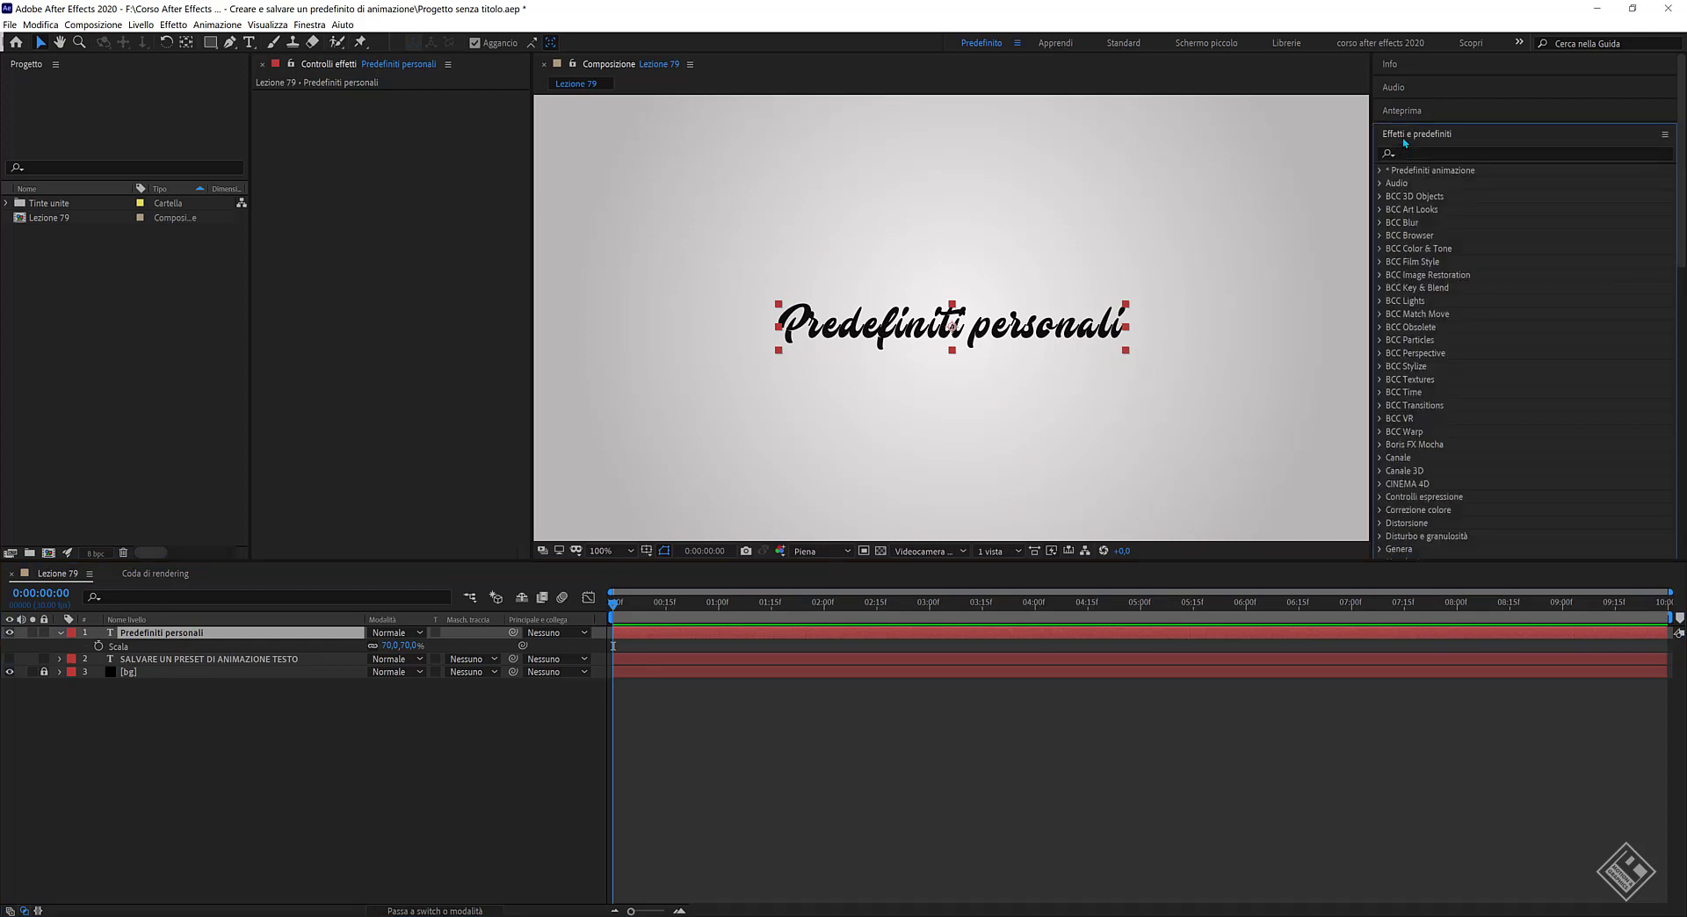
left_click(1379, 172)
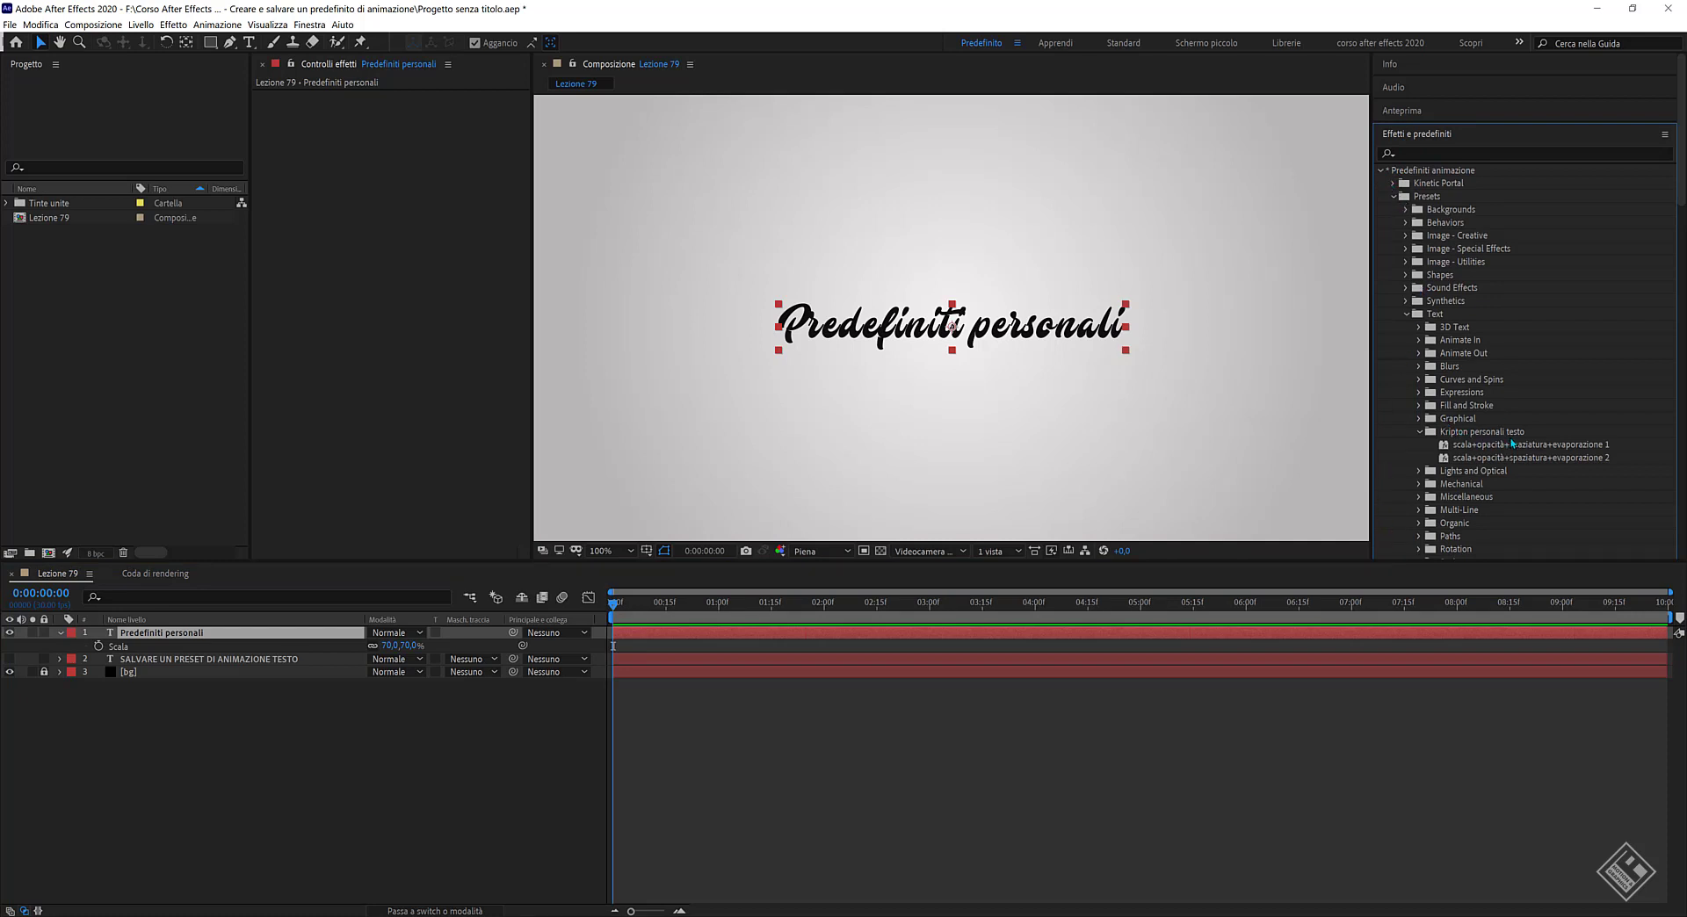
Apply the preset "scala+opacità+spaziatura+evaporazione 1" to the Predefiniti personali text and preview the animation.
left_click(1586, 445)
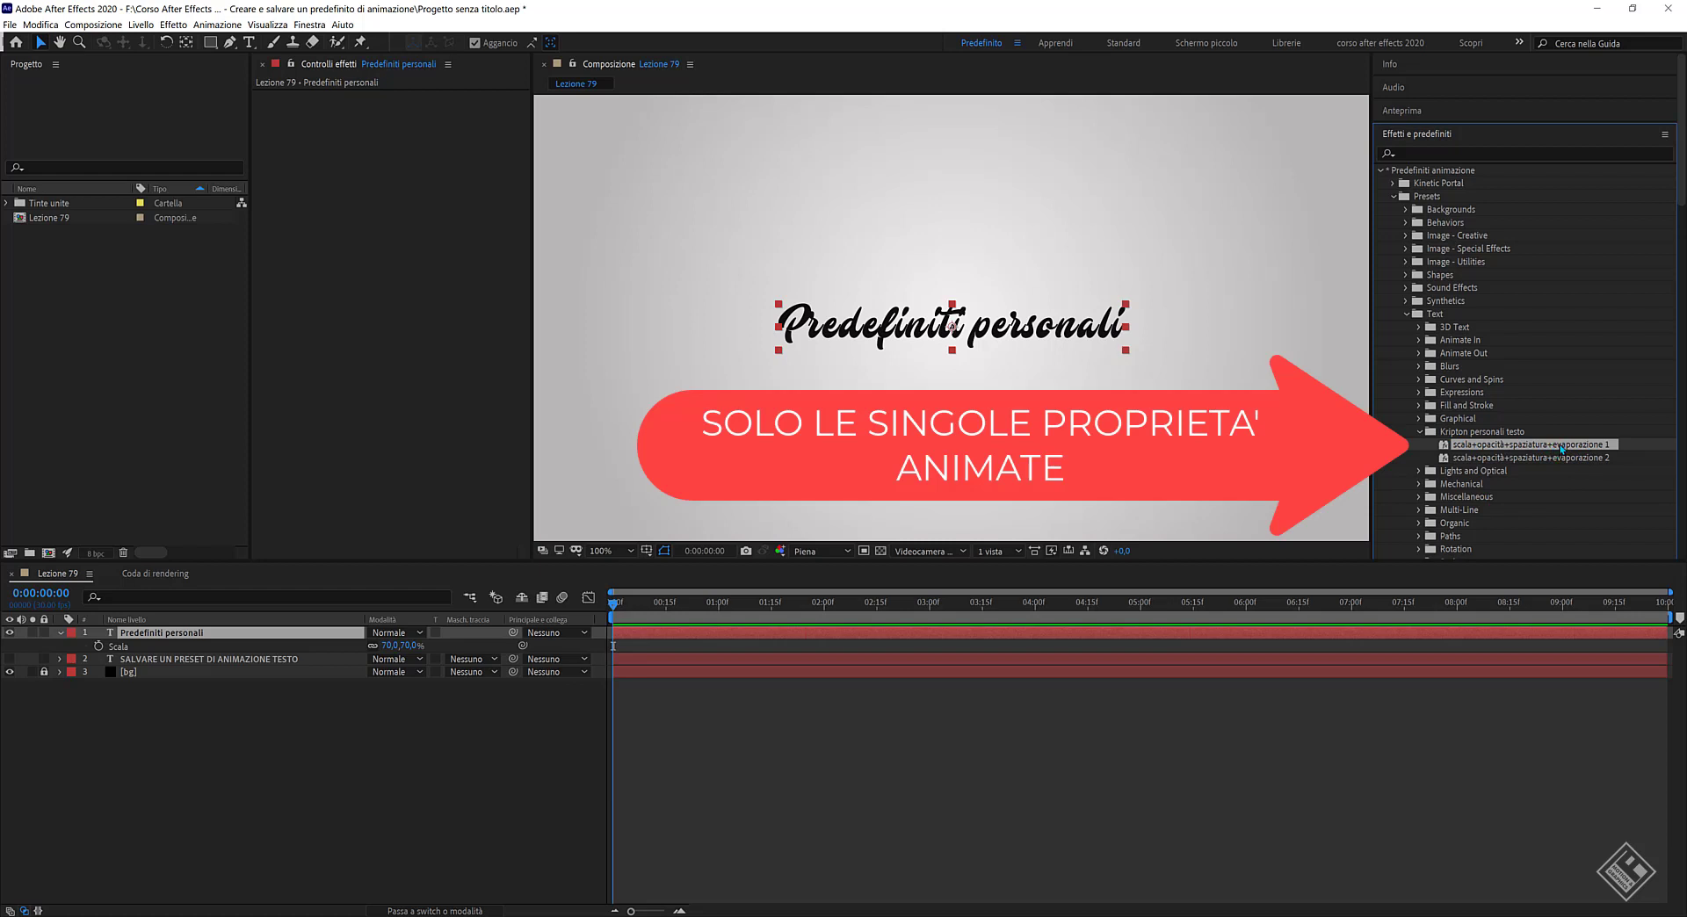
left_click_drag(1561, 448, 1061, 334)
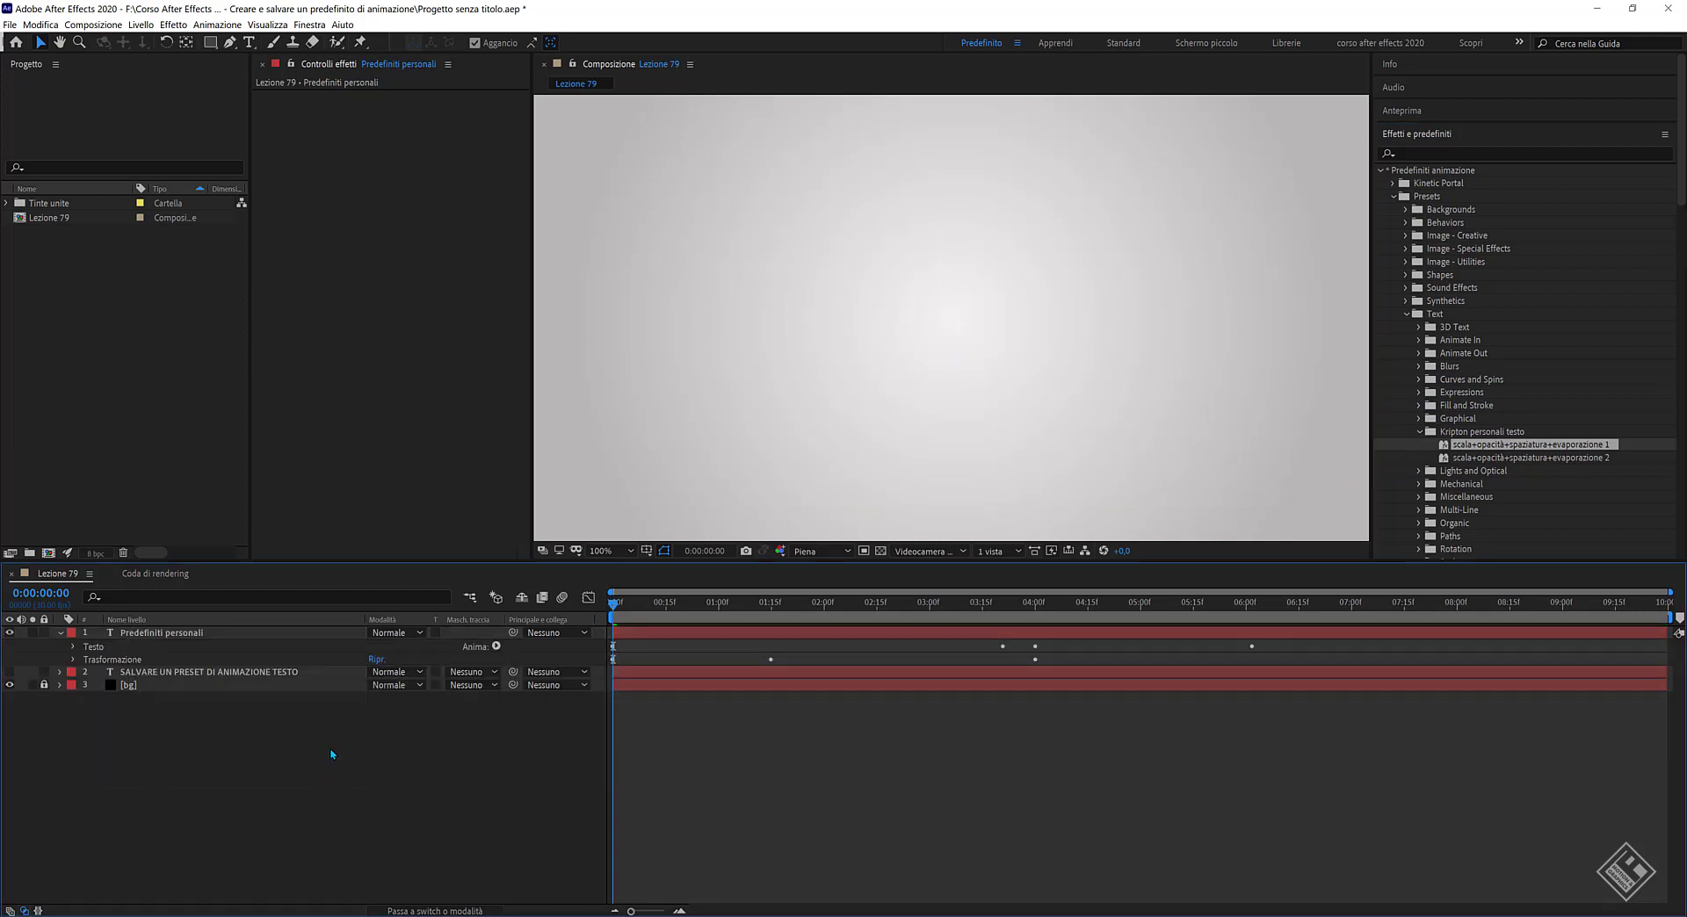
key("space")
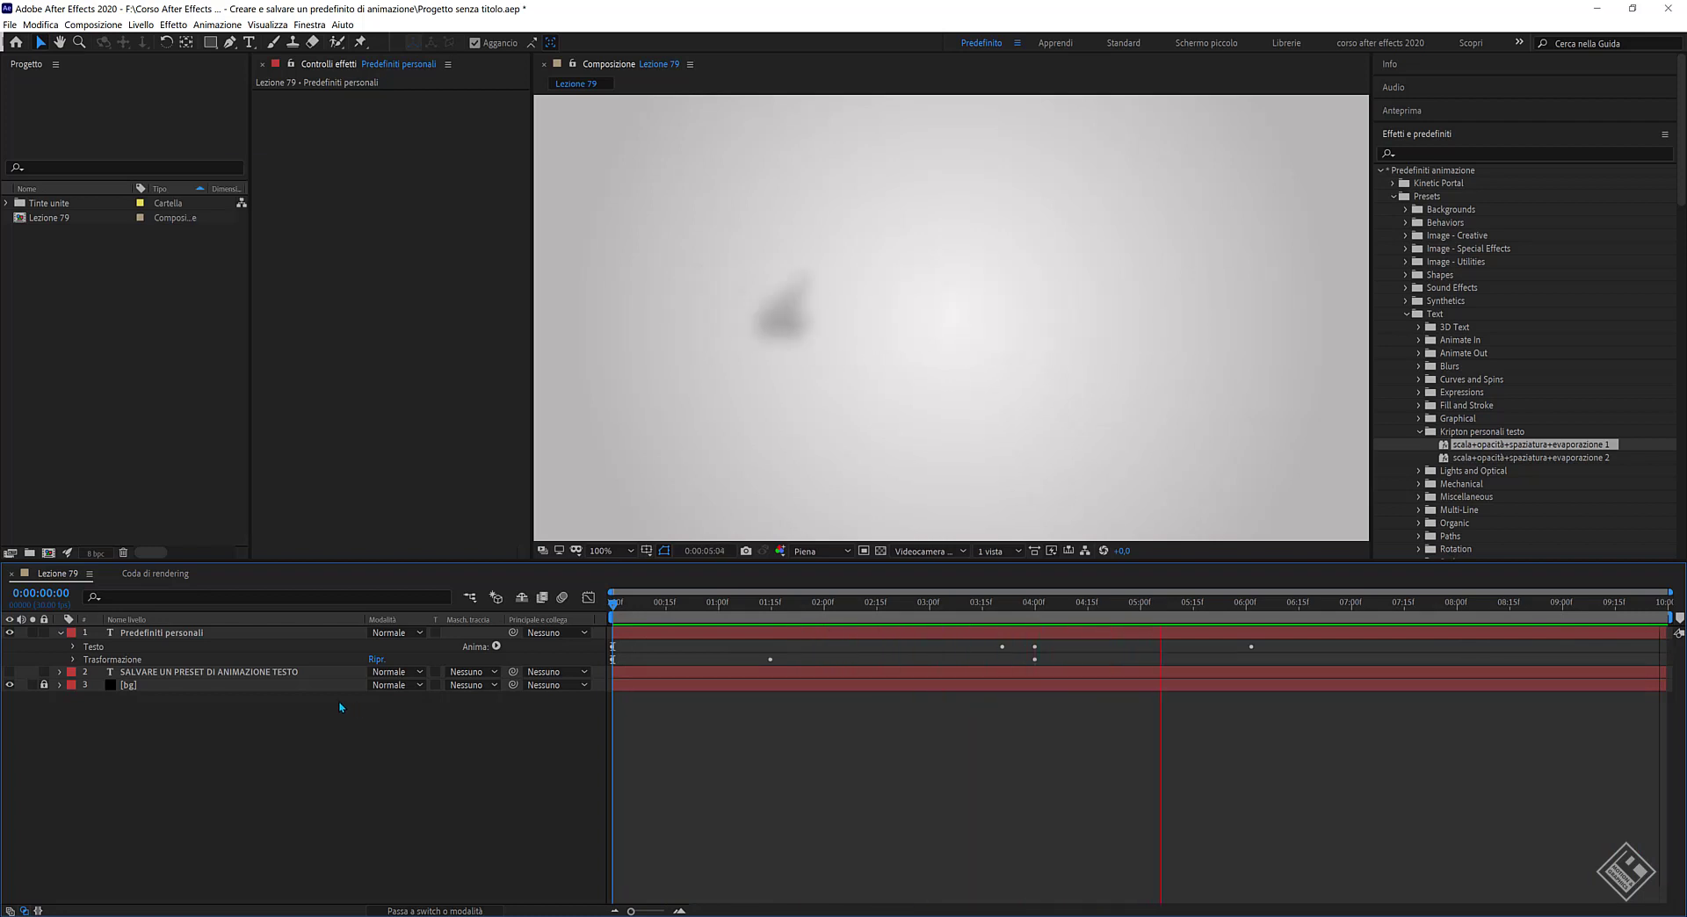
key("space")
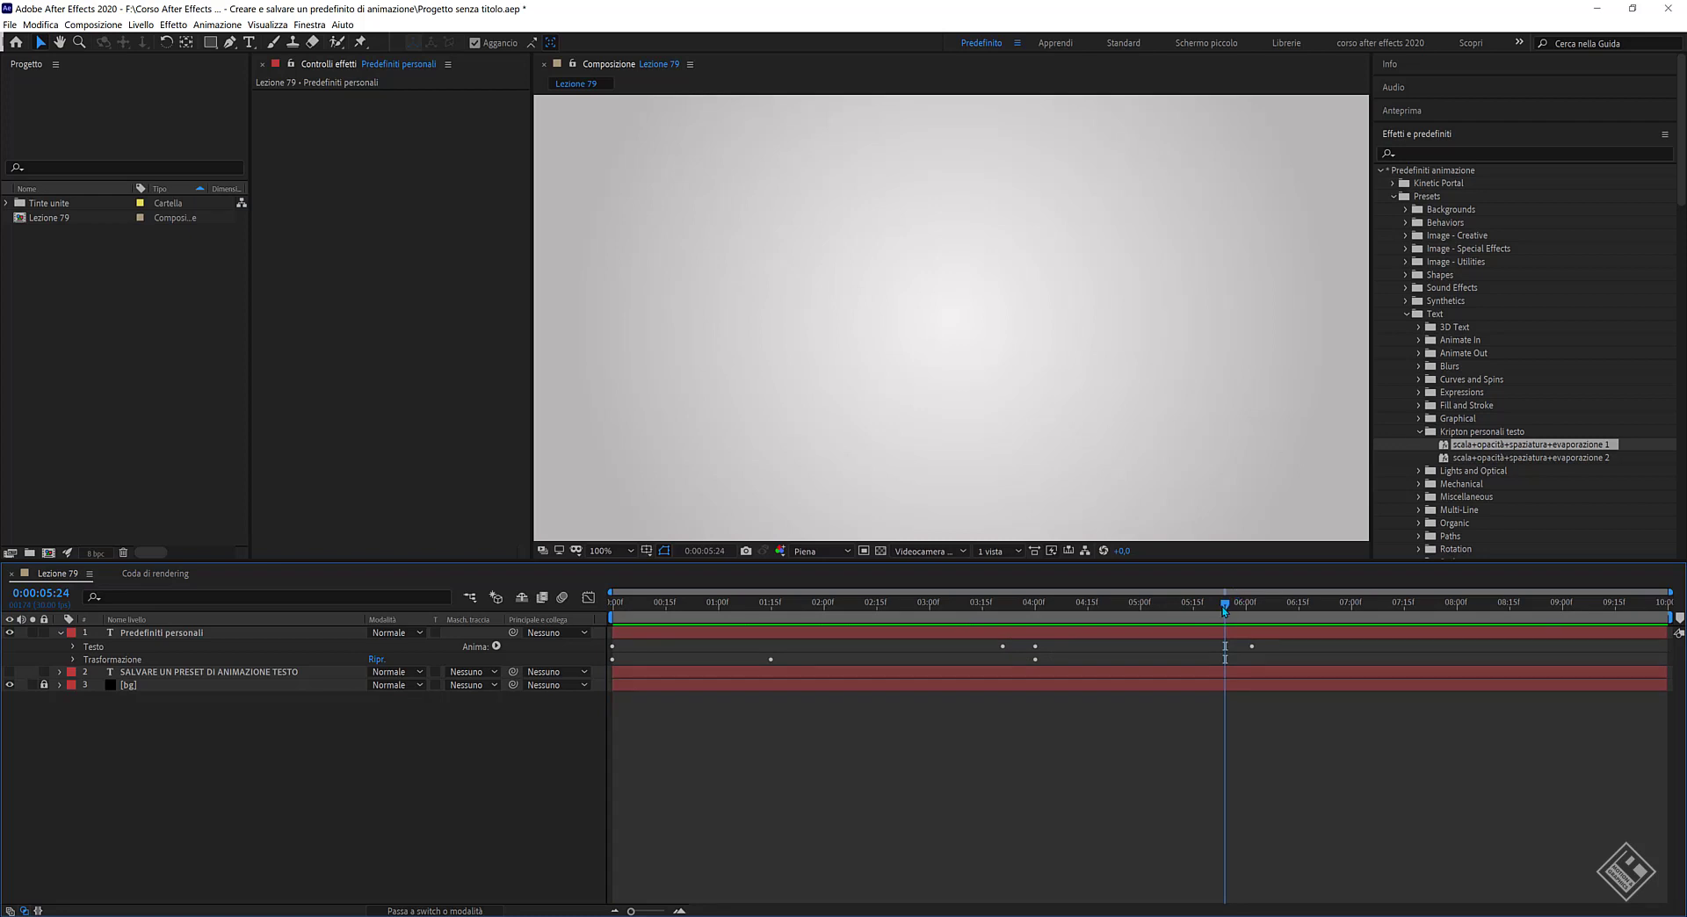
Undo the applied preset and return the playhead to the start of the composition.
key("ctrl+z")
key("Home")
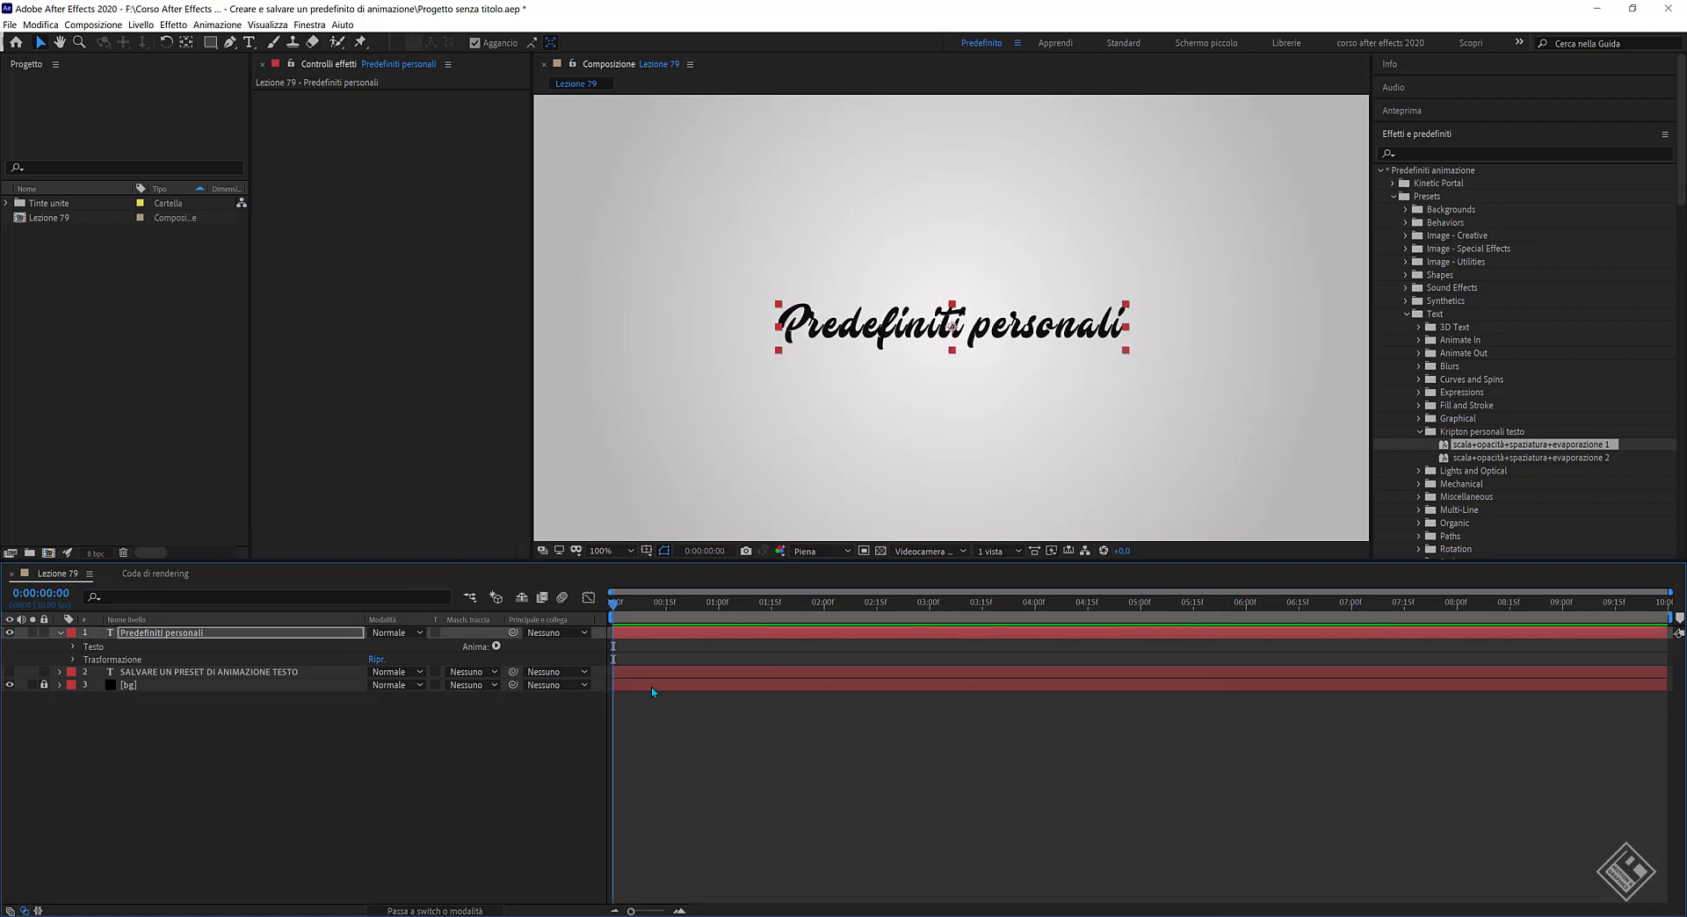
Apply the preset "scala+opacità+spaziatura+evaporazione 2" to the Predefiniti personali text, preview the animation and stop once the full text is visible.
left_click(1570, 460)
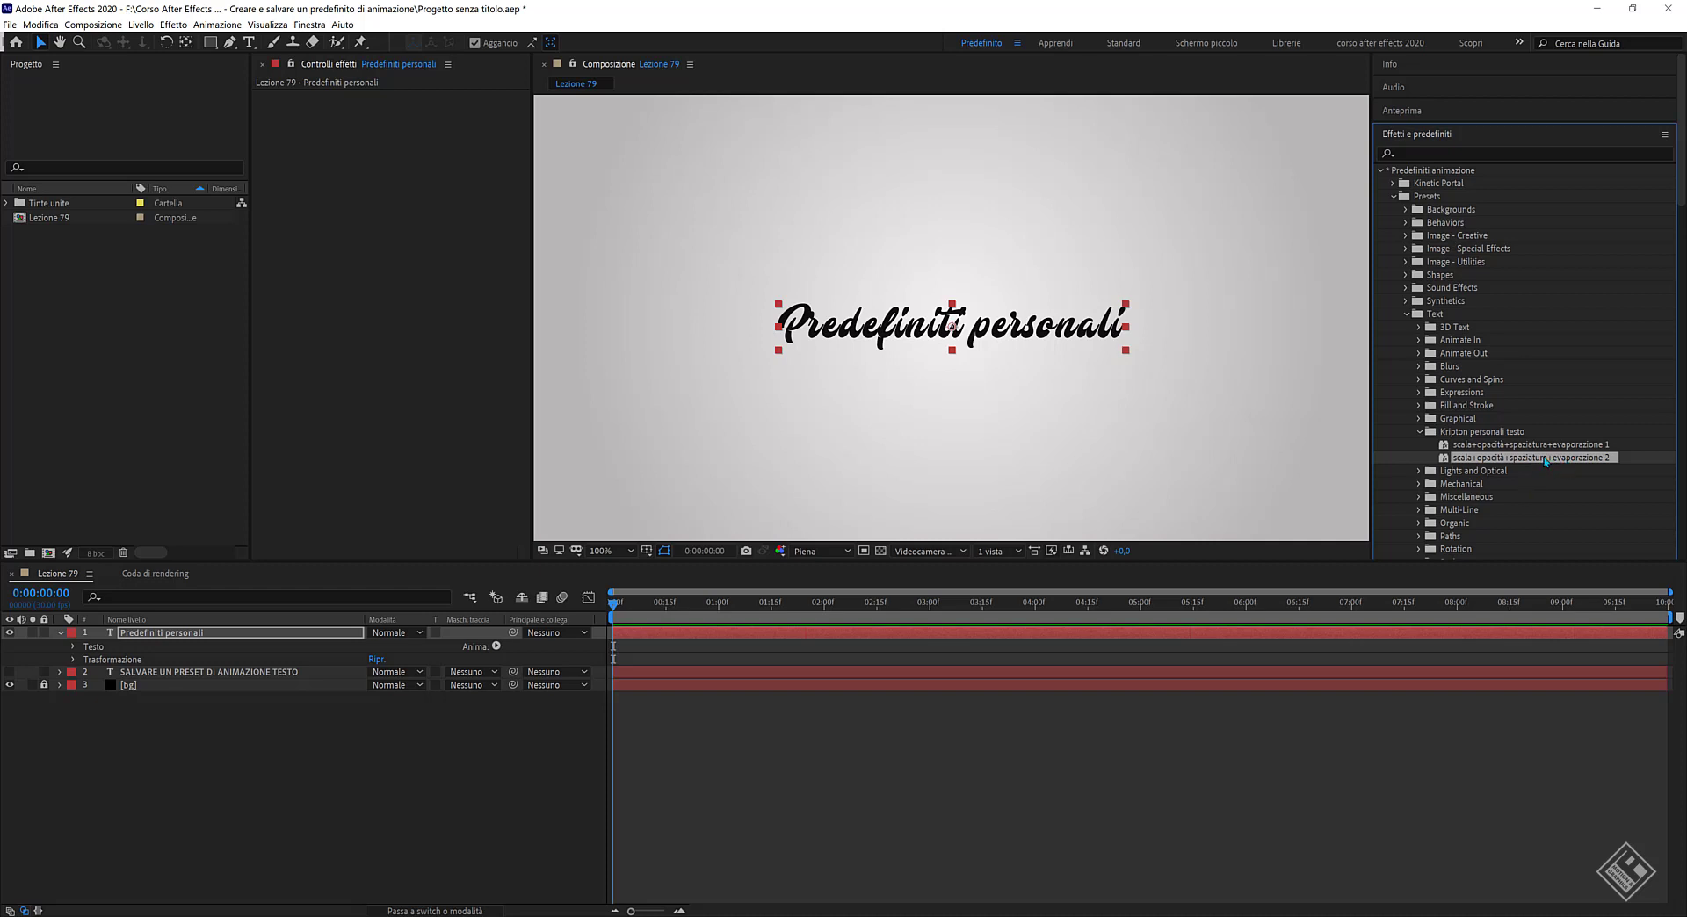
left_click_drag(1545, 460, 988, 332)
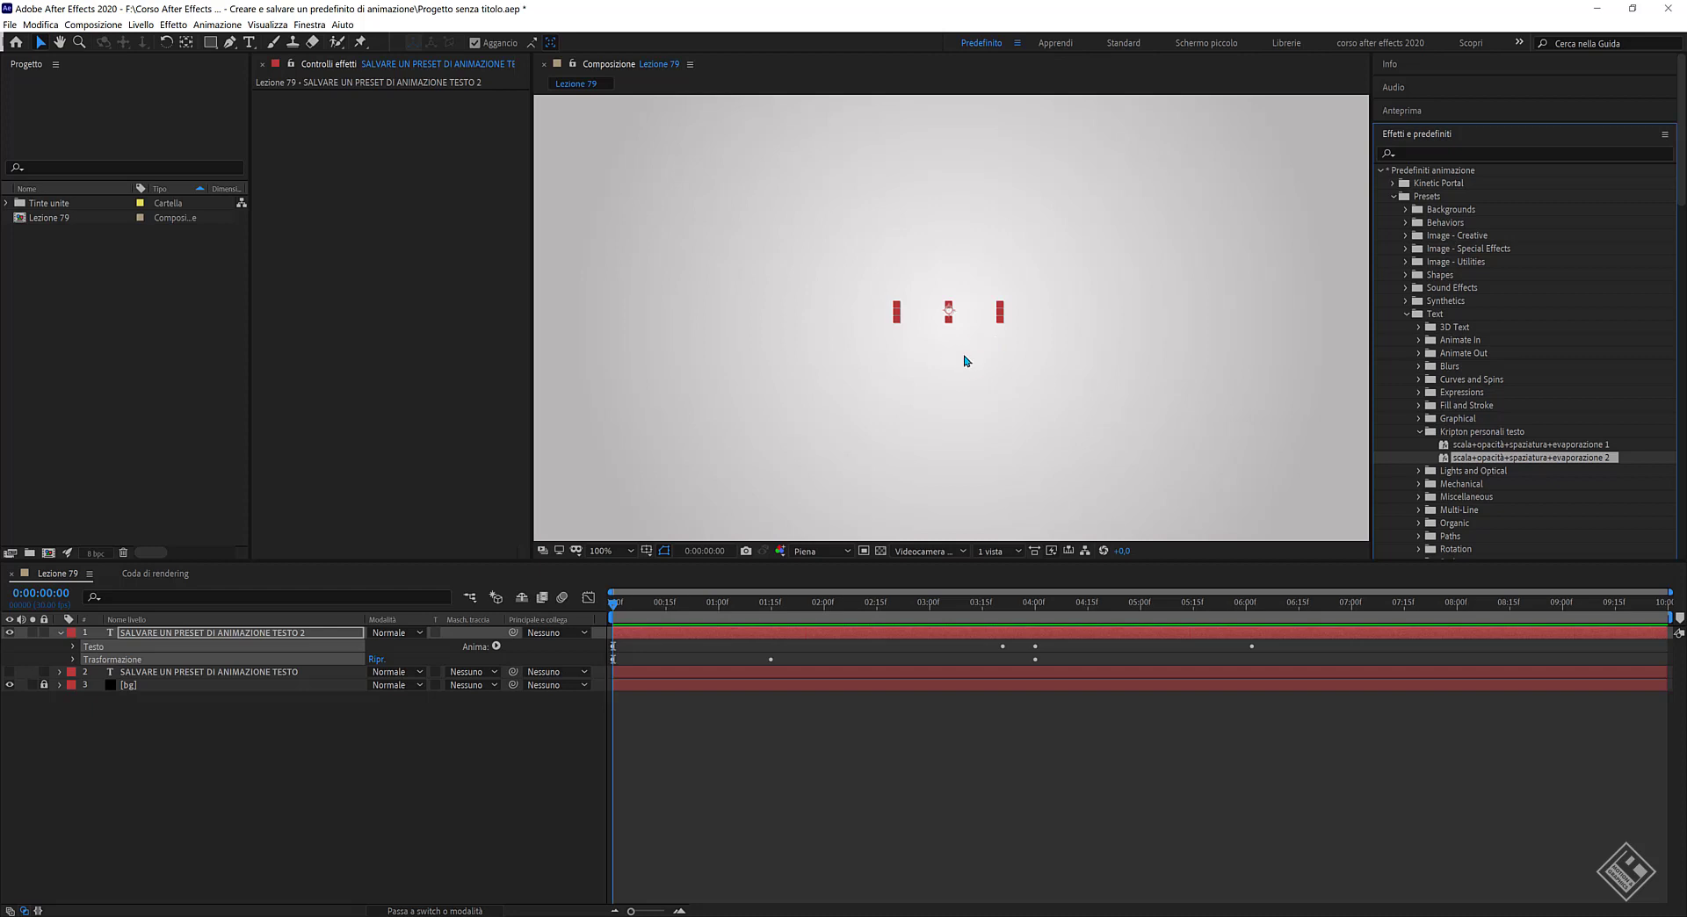
left_click(366, 810)
key("space")
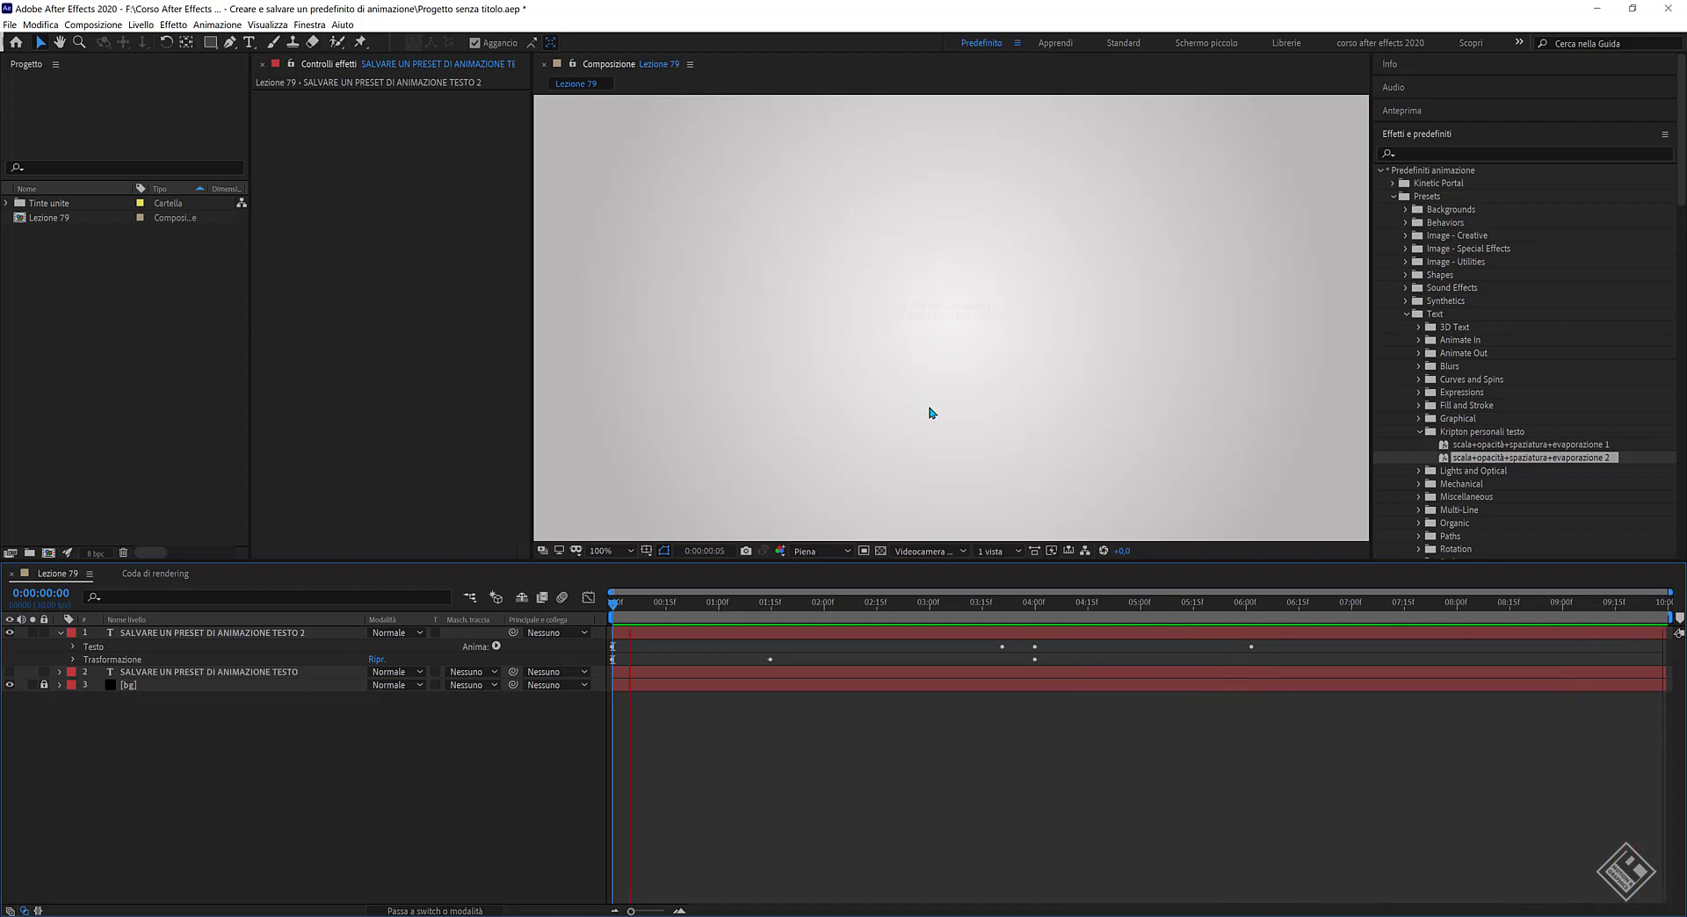
left_click(211, 672)
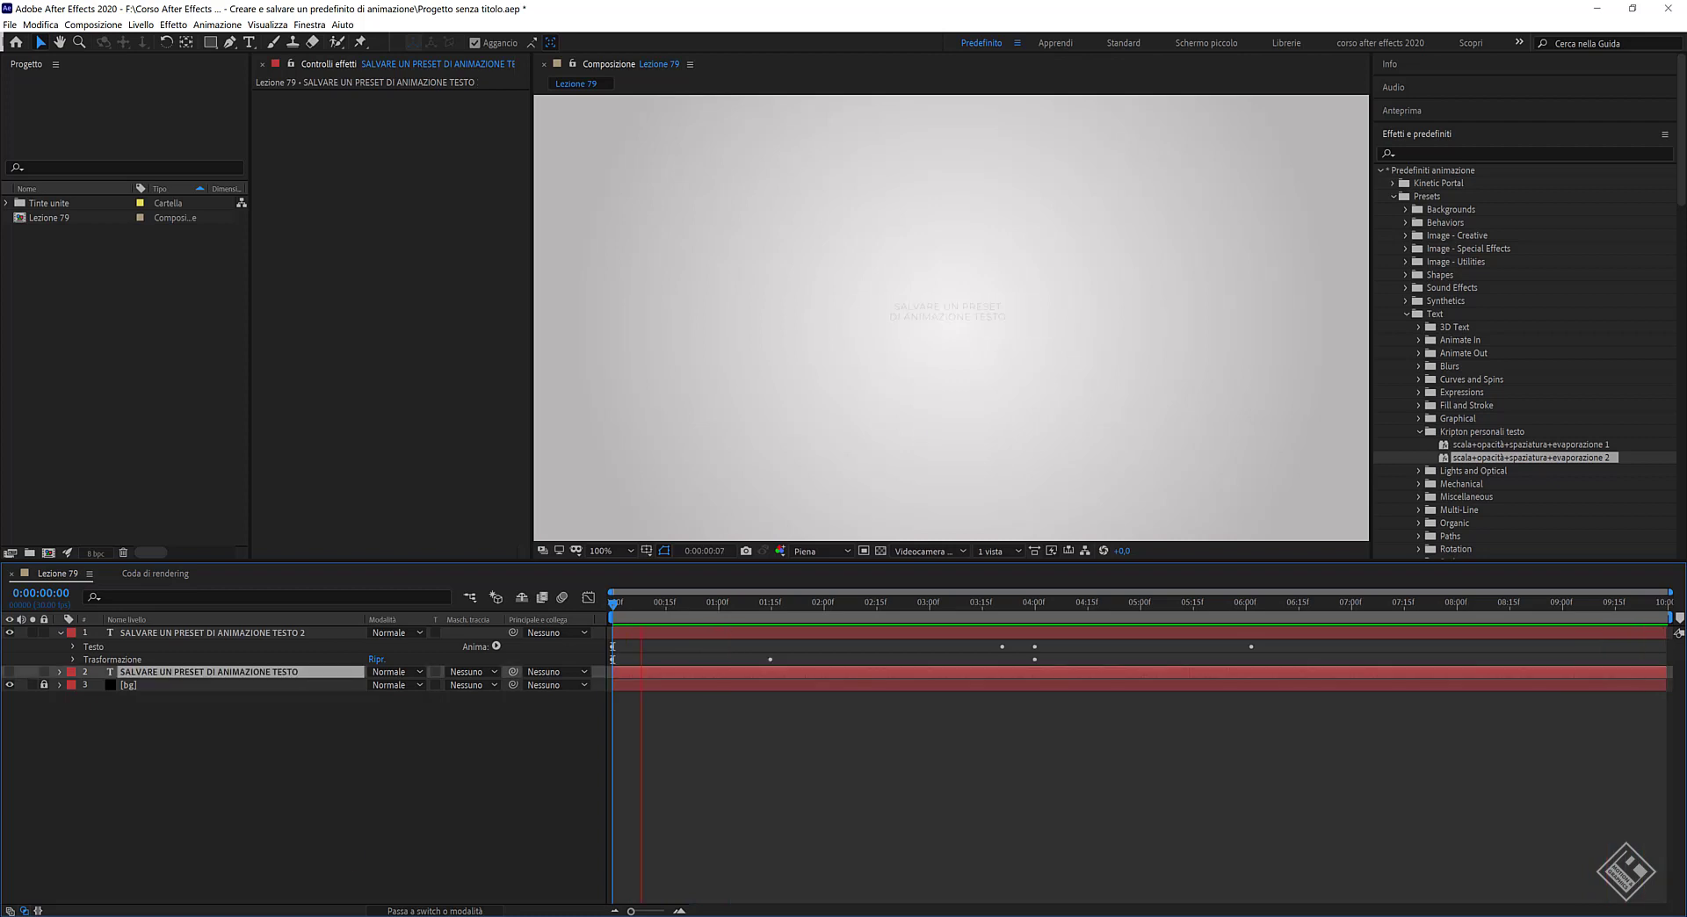
key("space")
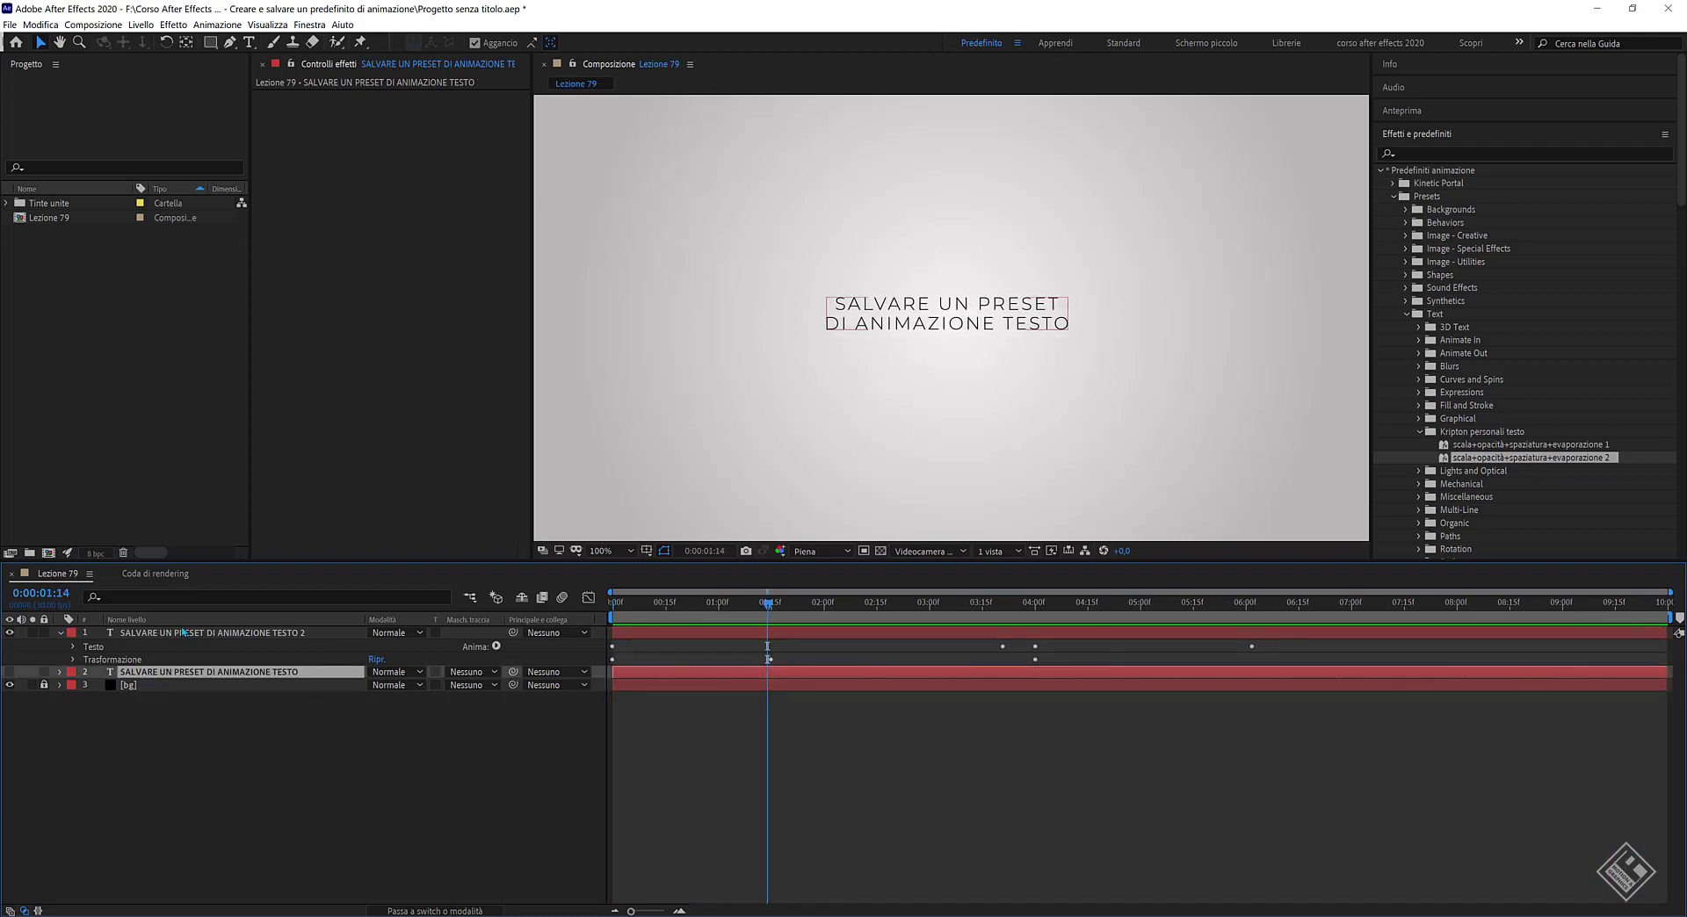
Change the font of the SALVARE UN PRESET DI ANIMAZIONE TESTO 2 layer's text to Myfrida Regular and preview the animation.
left_click(185, 634)
double_click(872, 334)
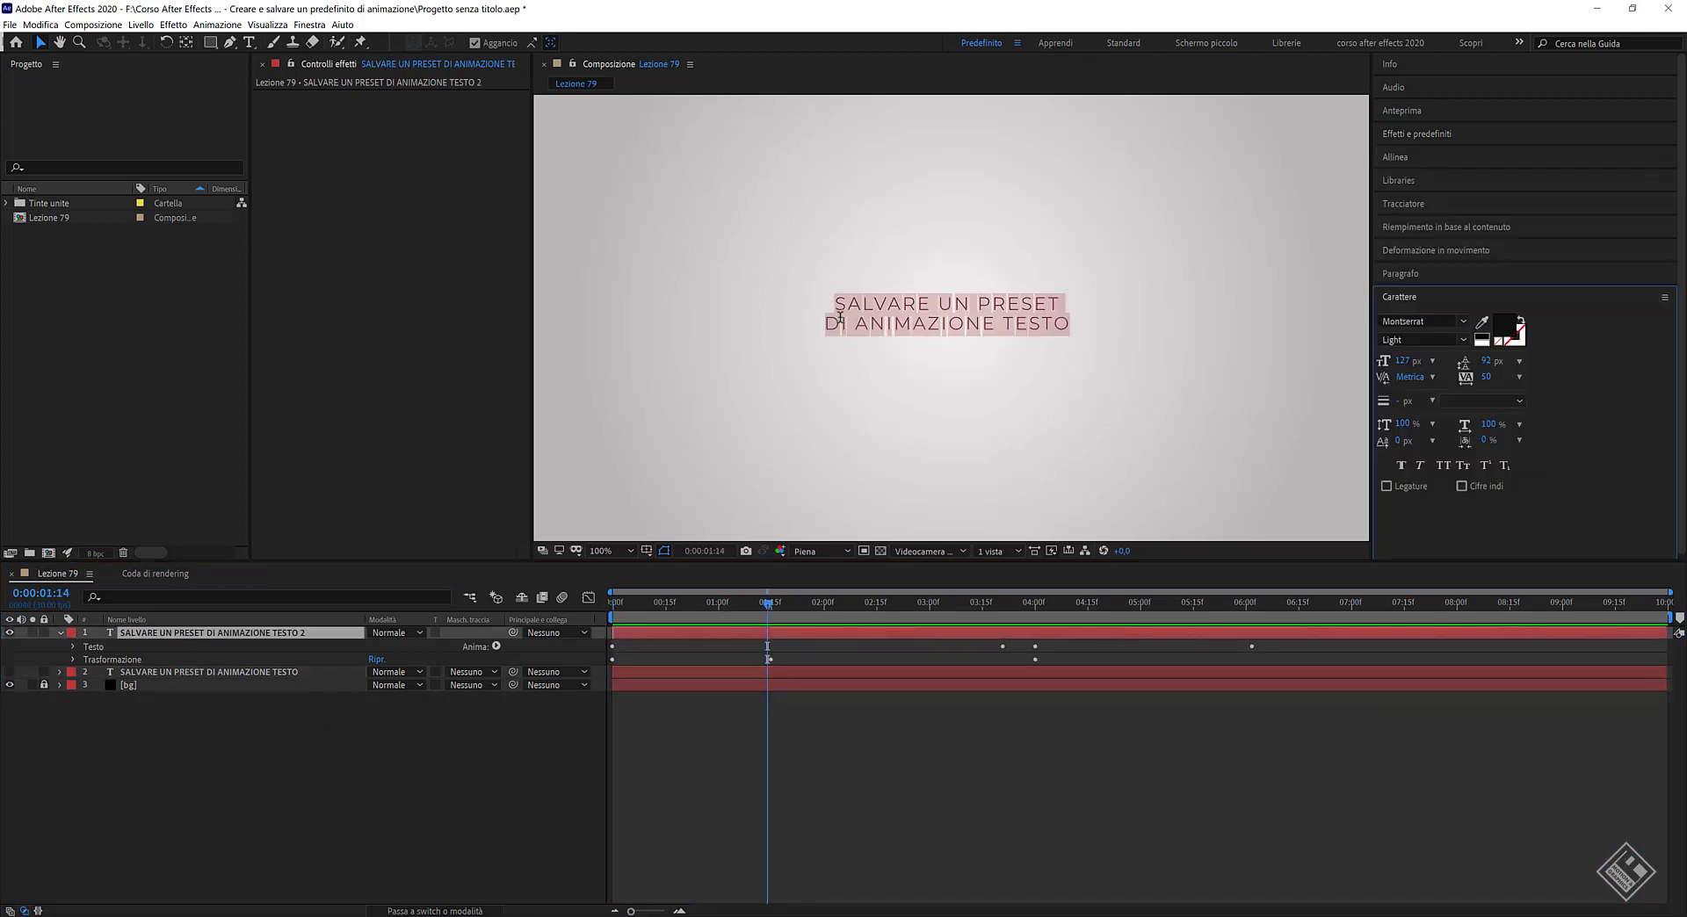
left_click(1463, 321)
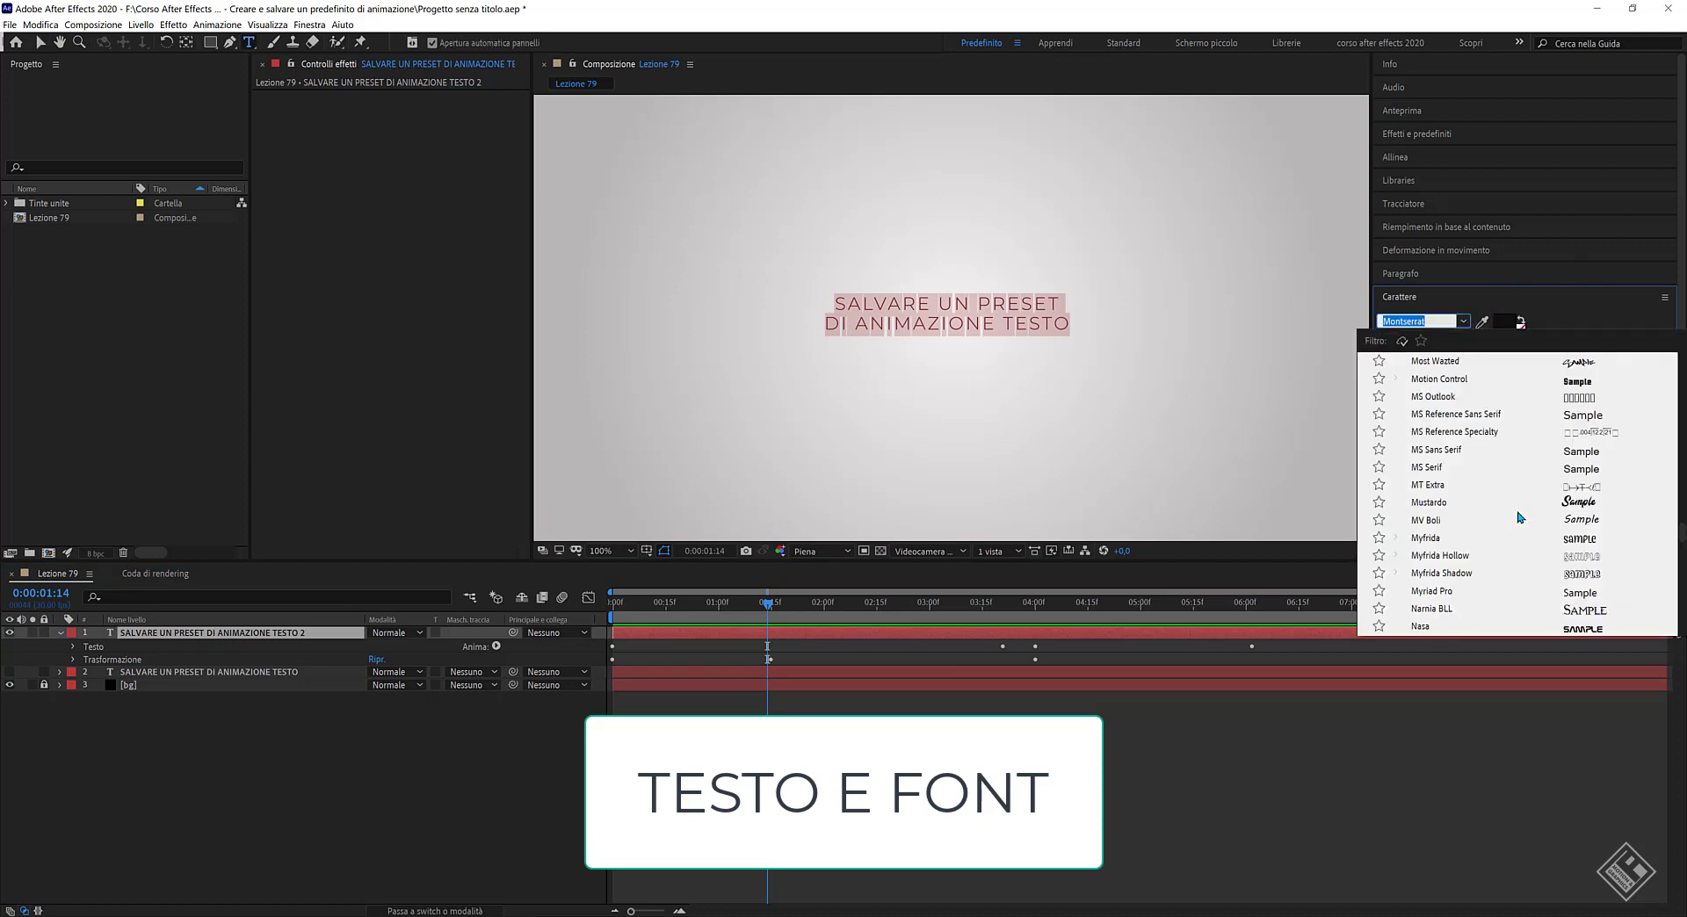
left_click(1412, 516)
left_click(1251, 712)
key("space")
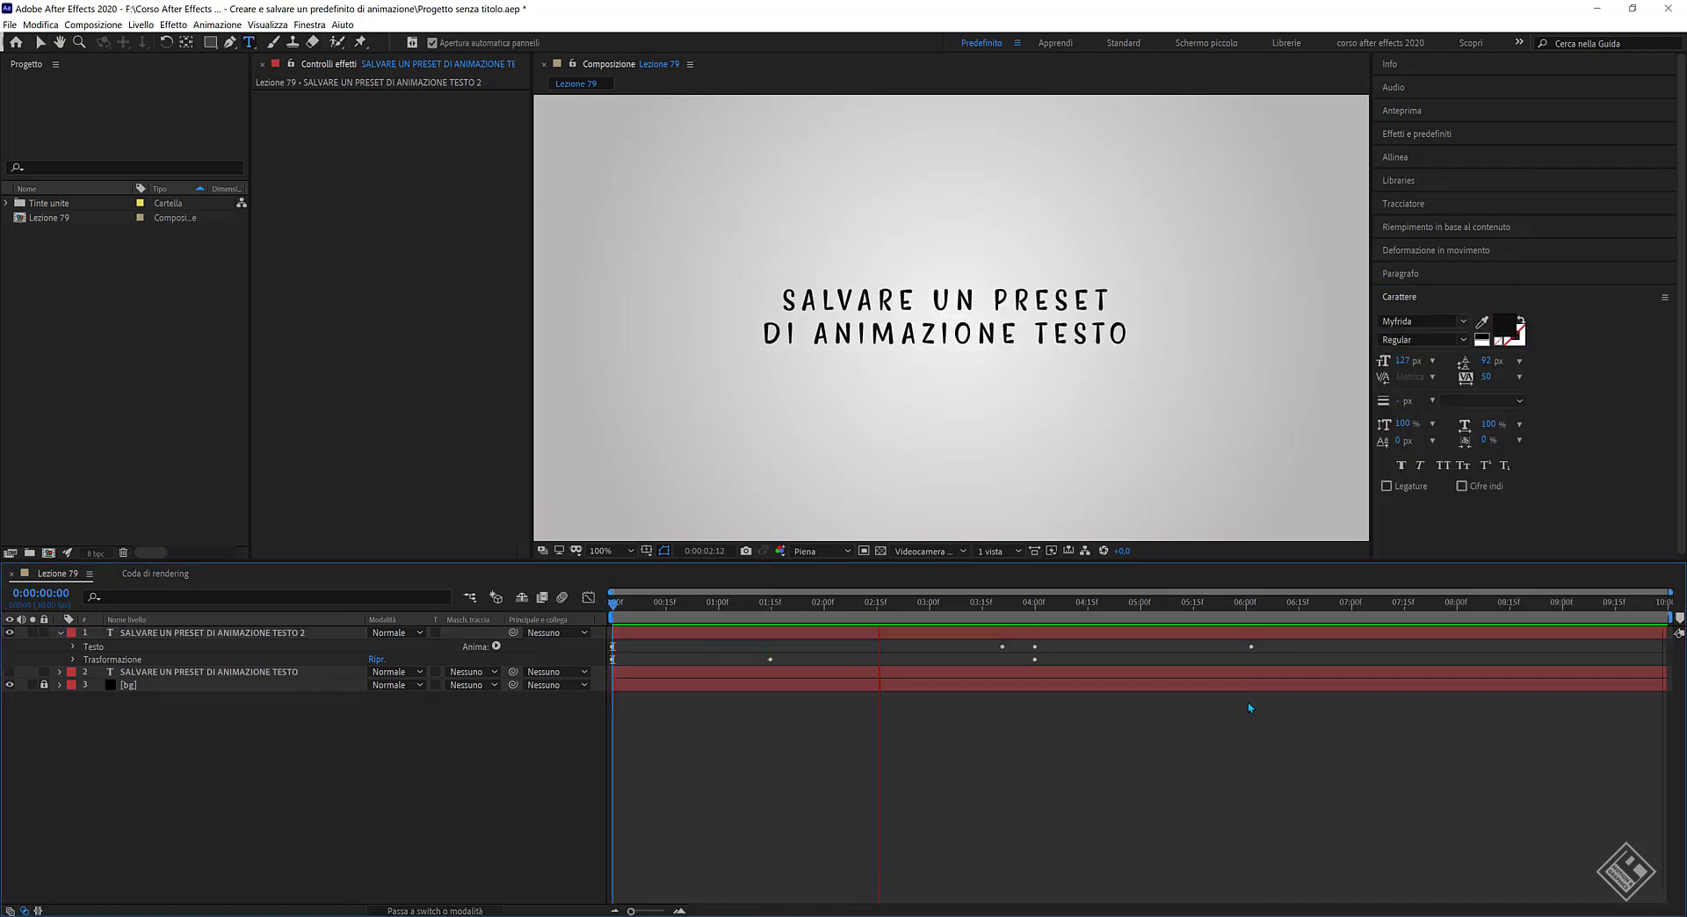